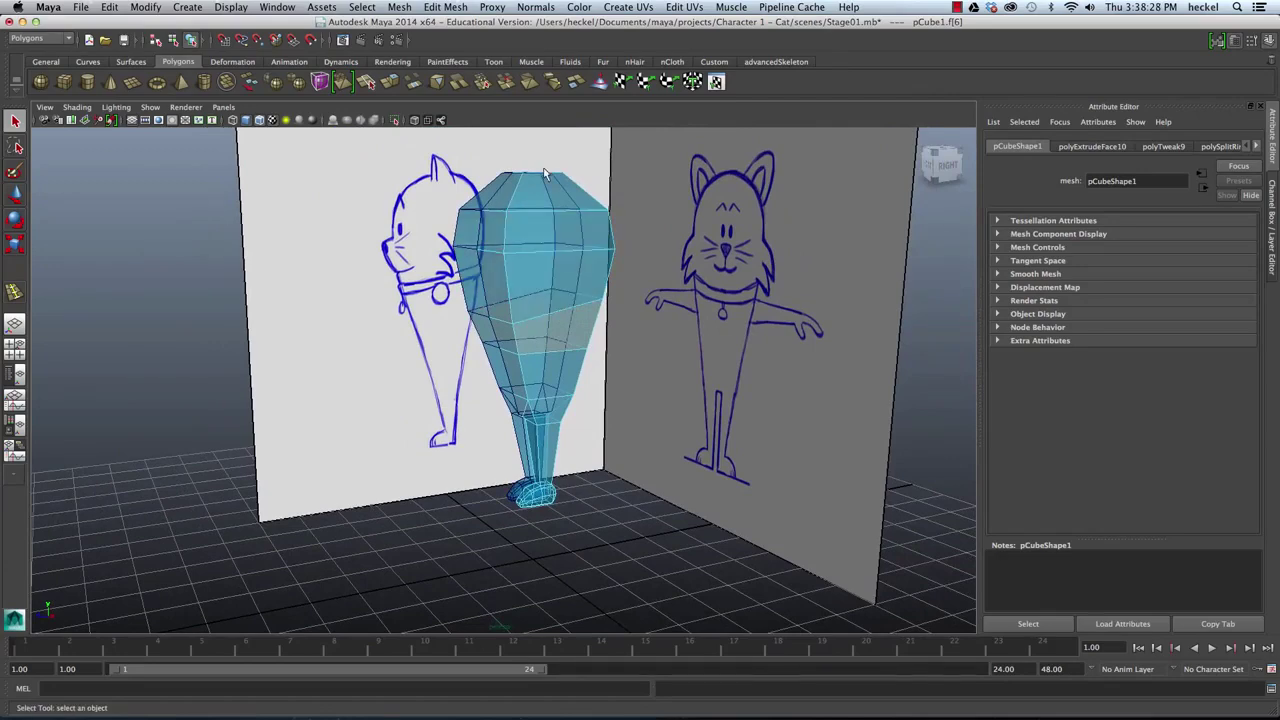
Step: Extrude the selected torso face below the collar and shrink it uniformly to a local scale of 0.350
right_click_drag(509, 273, 731, 339, "alt")
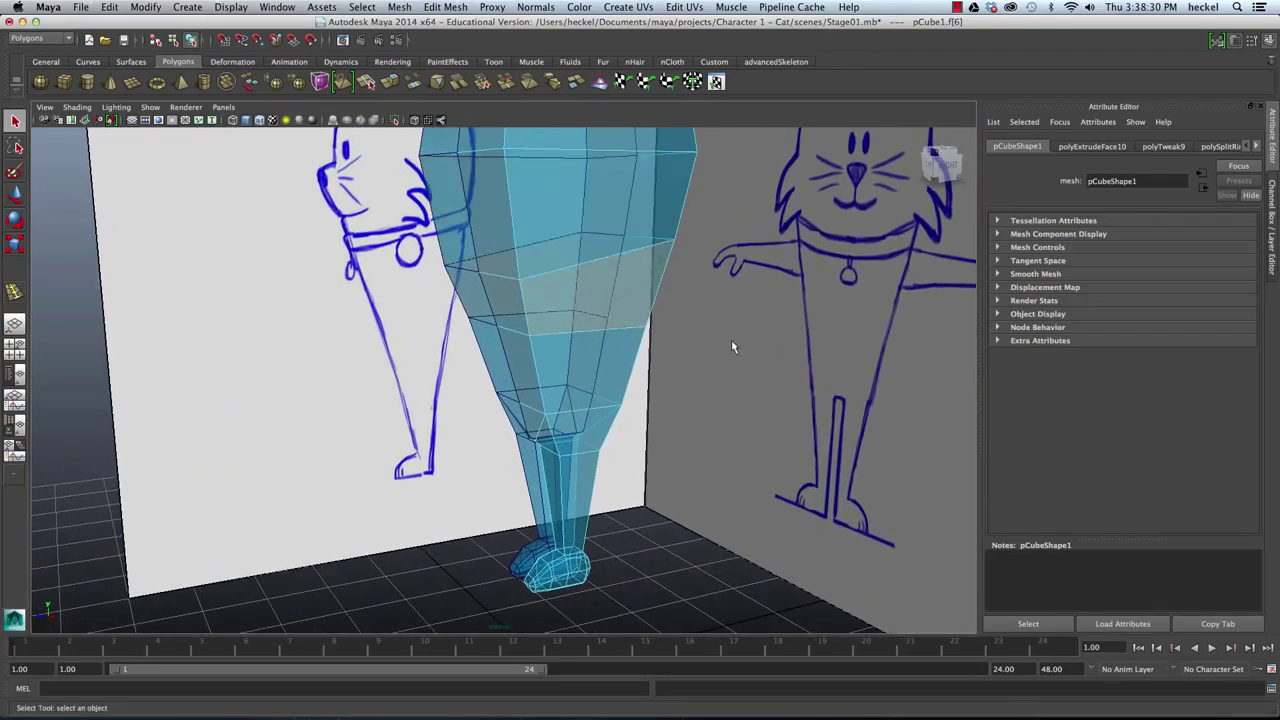
left_click(392, 83)
right_click_drag(640, 236, 806, 294, "alt")
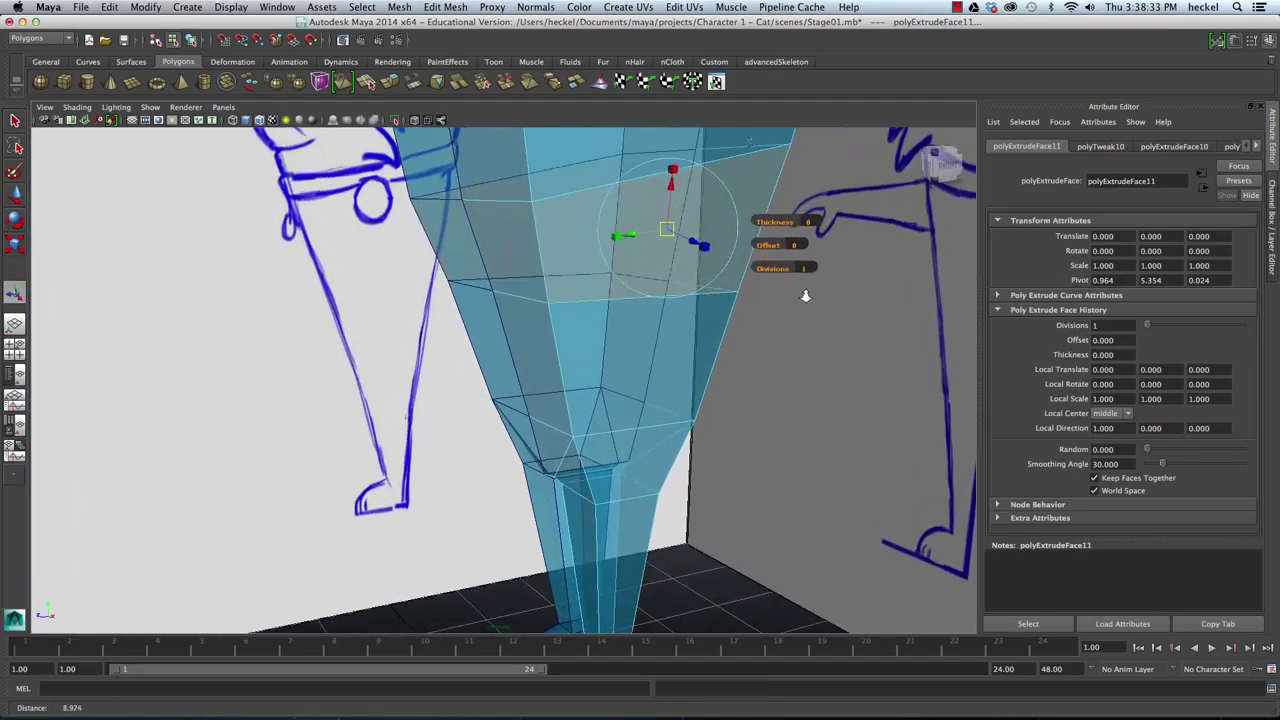
left_click(706, 247)
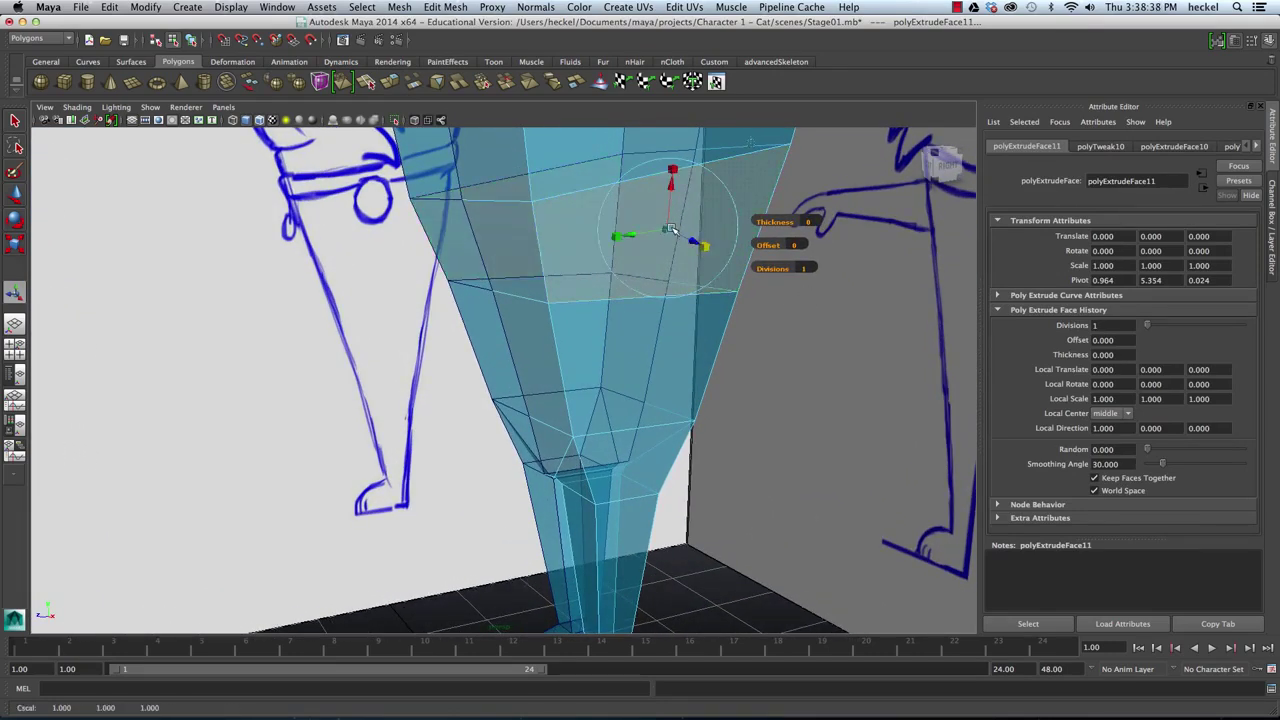
left_click_drag(672, 229, 714, 234)
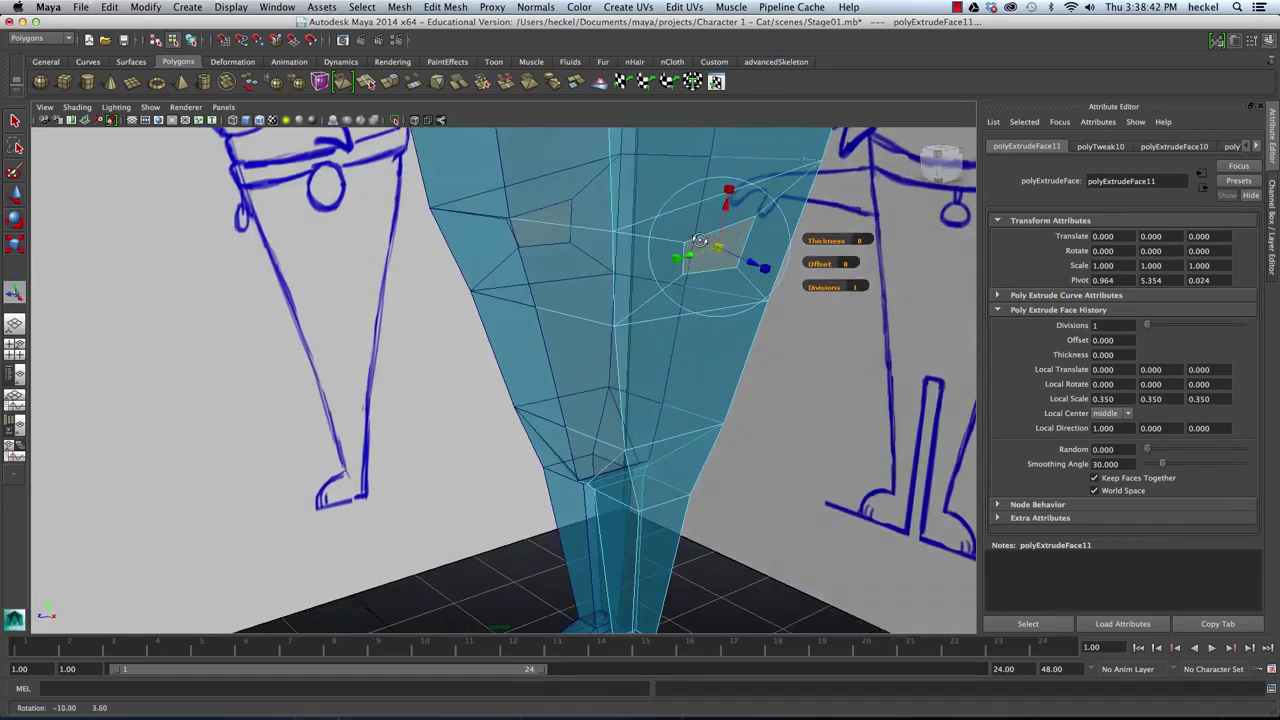
Step: Adjust the inset torso face's proportions to a local scale of 0.475, 0.247, 0.350
middle_click_drag(714, 234, 638, 242, "alt")
left_click_drag(638, 241, 513, 203, "alt")
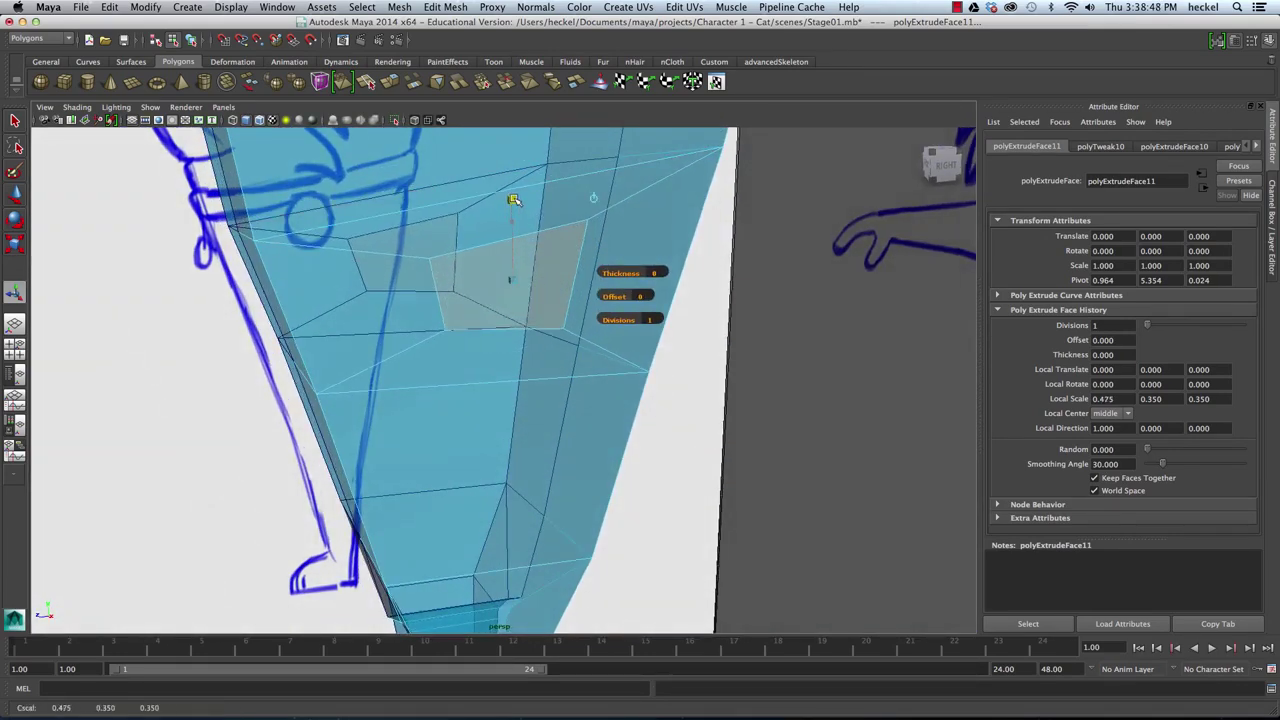
left_click_drag(455, 288, 473, 287)
left_click_drag(573, 240, 537, 276, "alt")
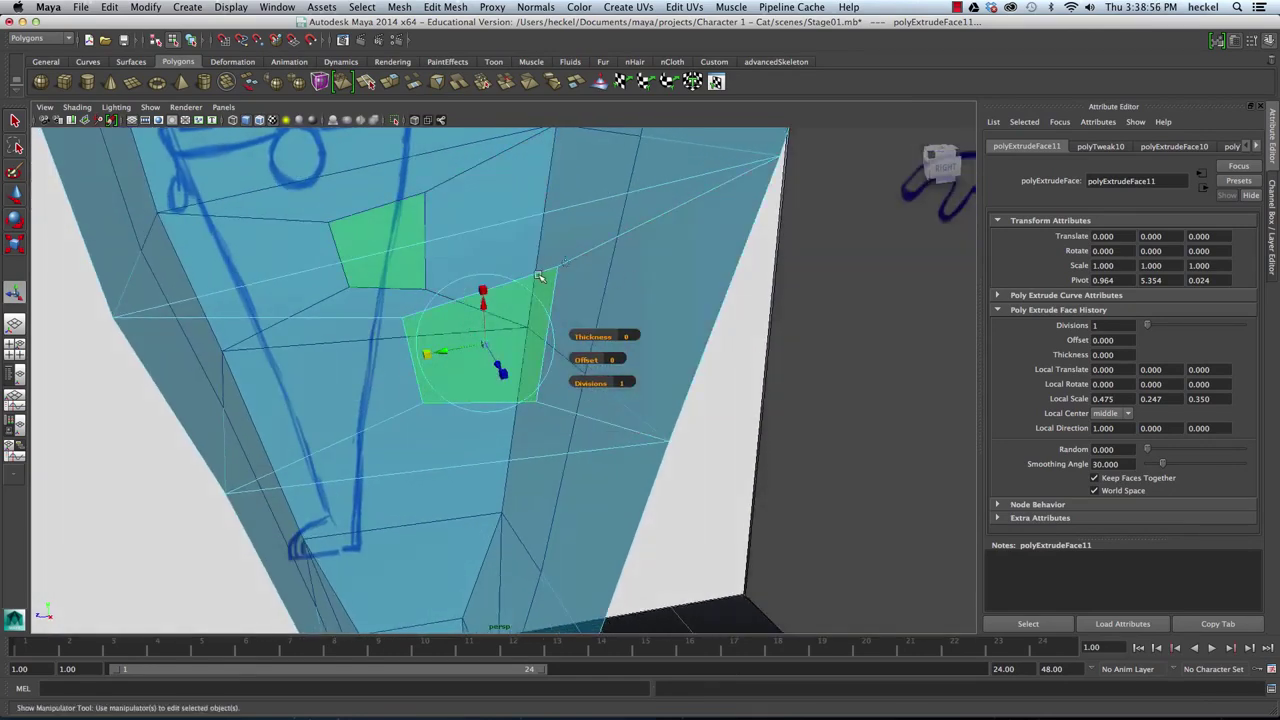
Step: Move the inset face's upper back corner vertex down and inward so the face becomes more square
right_click(537, 276)
left_click(504, 278)
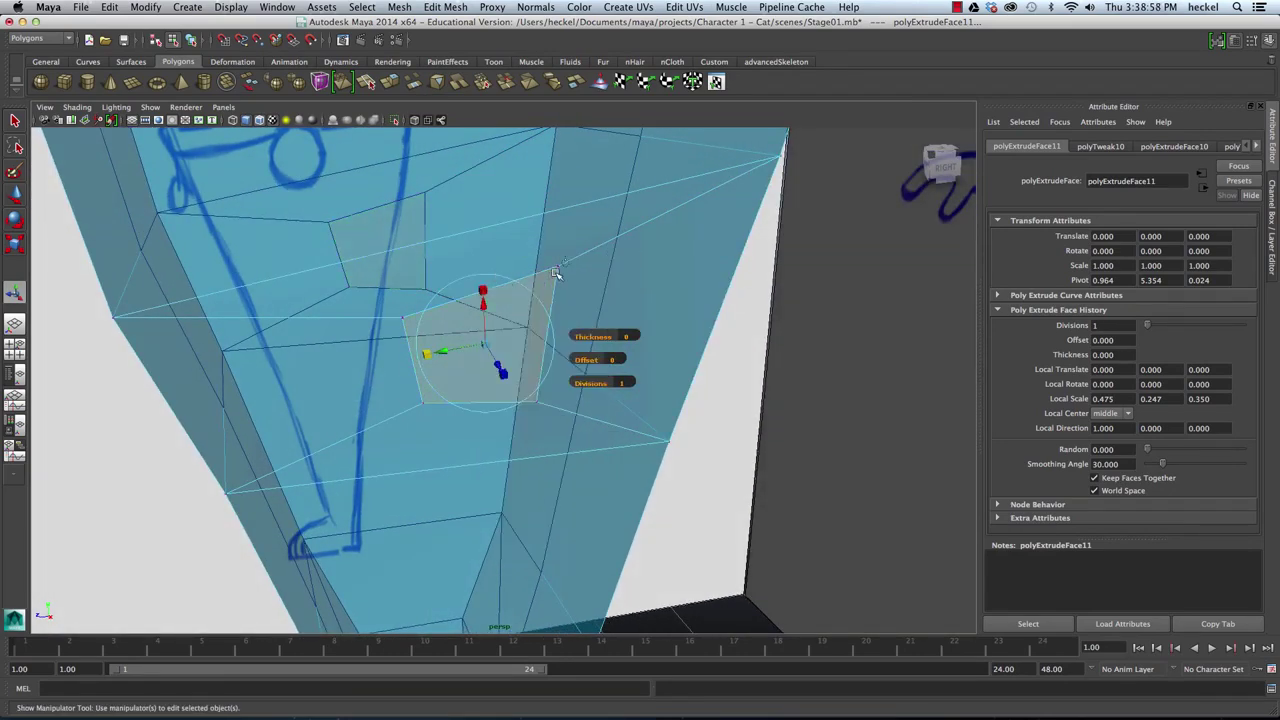
left_click(557, 267)
key("w")
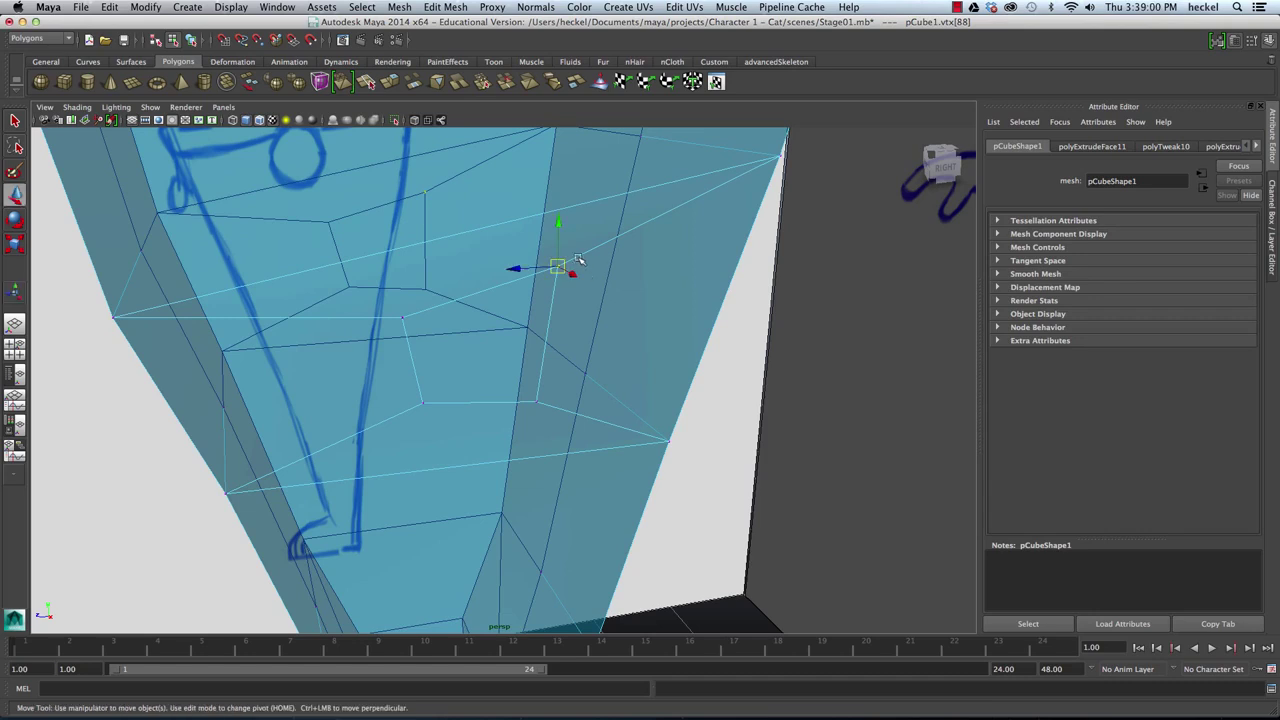
left_click_drag(557, 224, 557, 254)
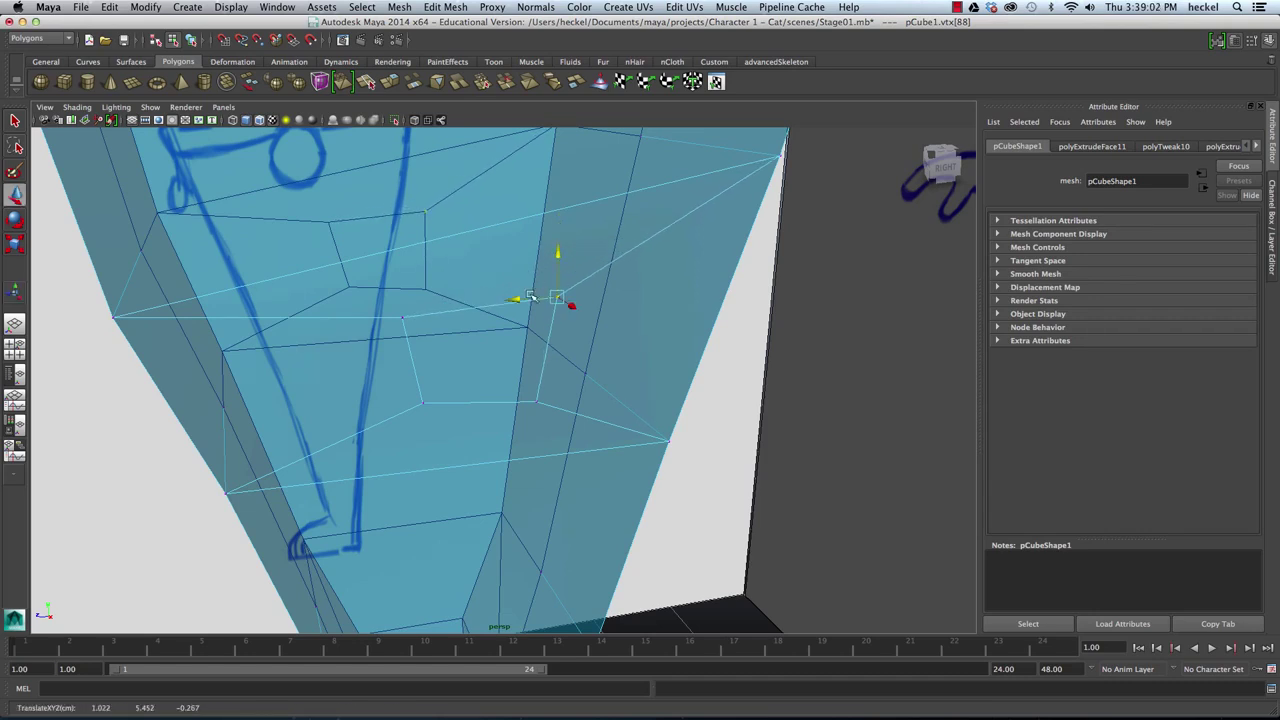
left_click_drag(531, 297, 503, 300)
Step: Shift the inset face's upper front vertex toward the back and raise its lower back vertex slightly
left_click(401, 317)
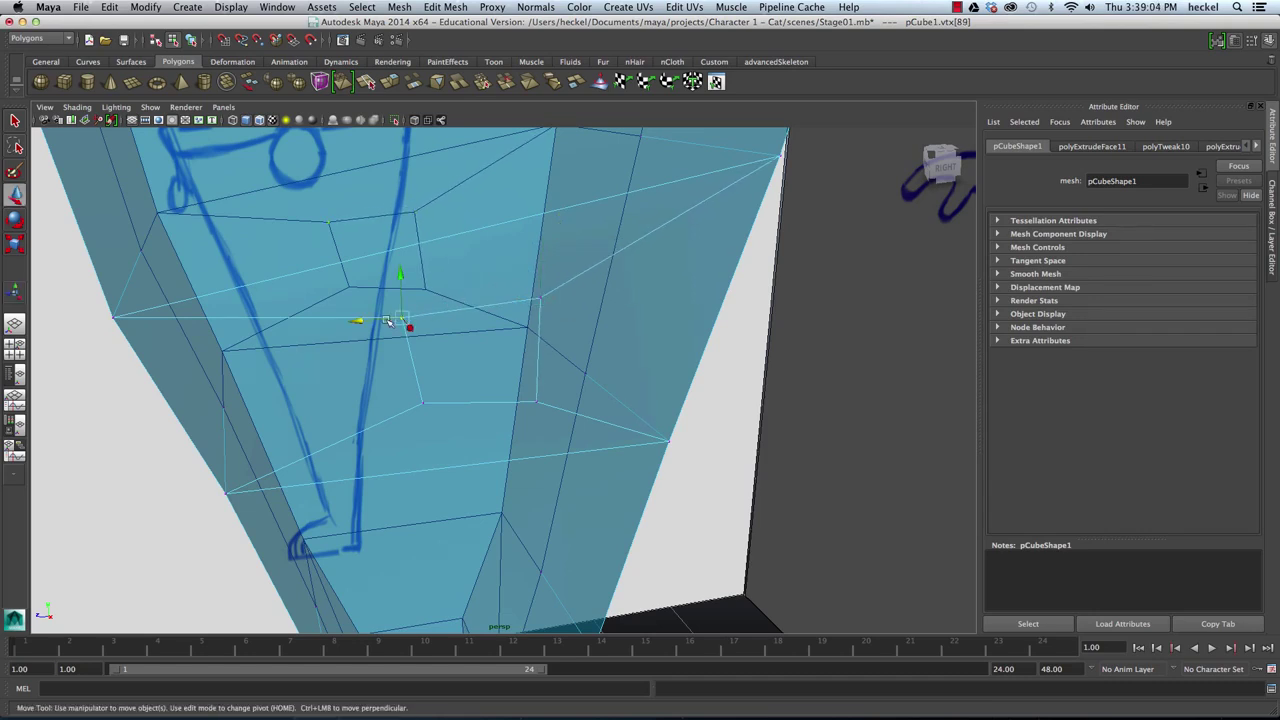
left_click_drag(363, 319, 385, 318)
left_click_drag(530, 328, 528, 284, "alt")
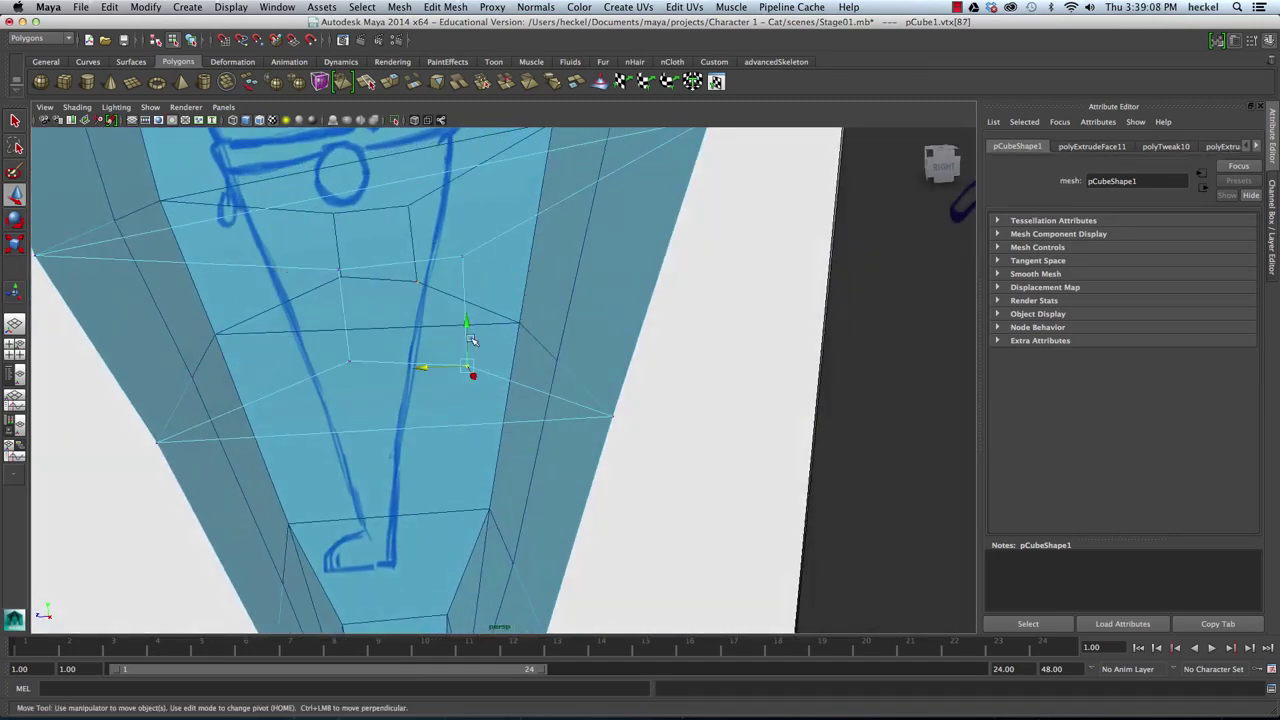
left_click_drag(466, 326, 468, 316)
Step: In the side view, align the inset face's upper vertices vertically above its lower ones
key("space")
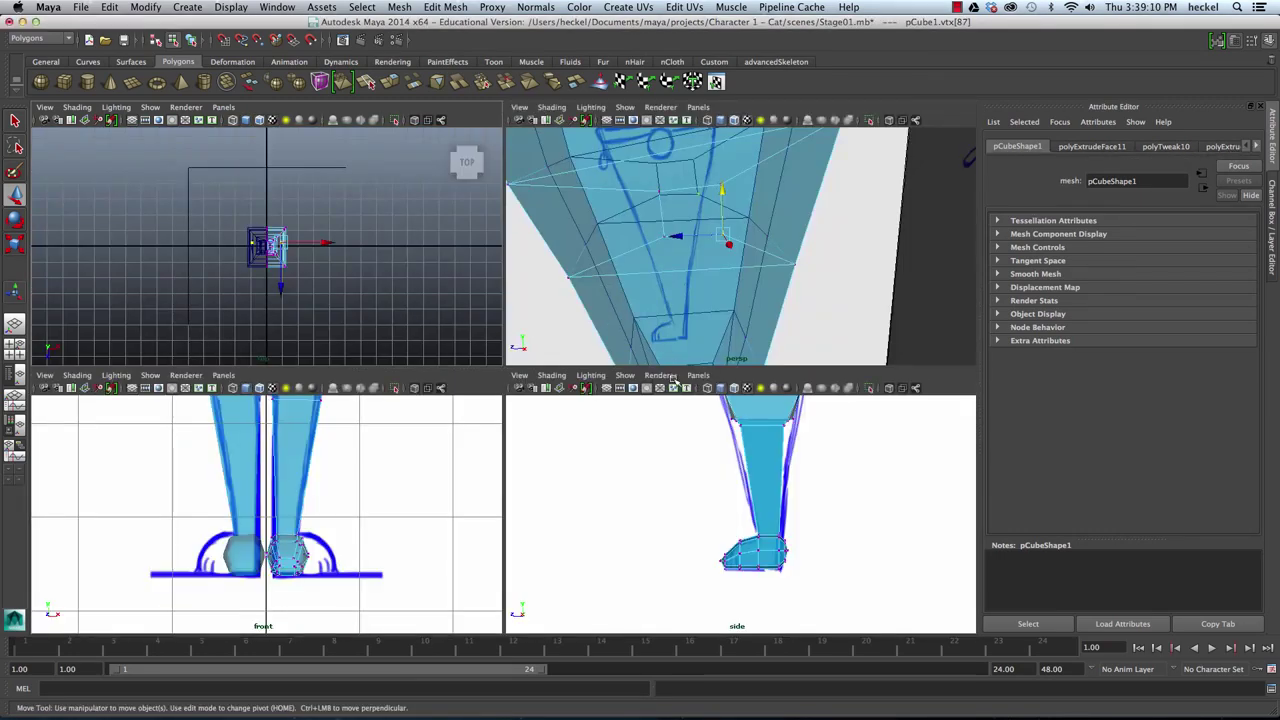
key("space")
key("f")
right_click_drag(552, 542, 697, 376, "alt")
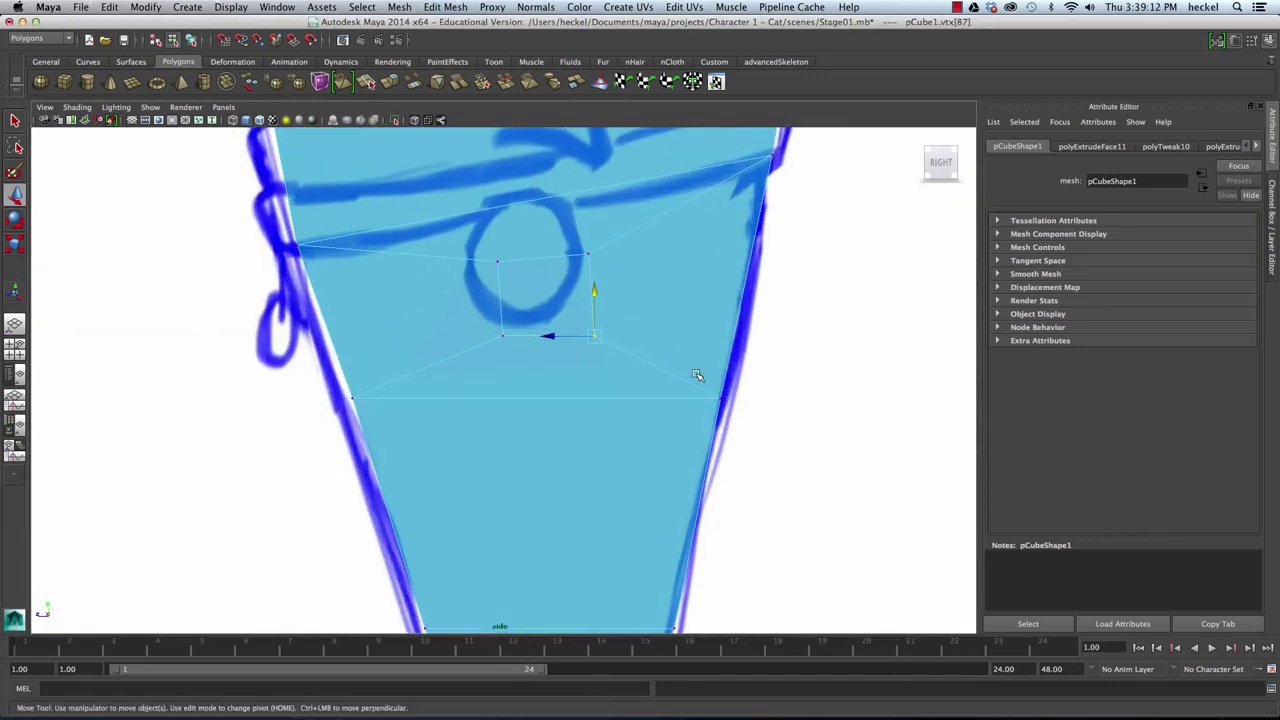
left_click_drag(562, 254, 505, 245)
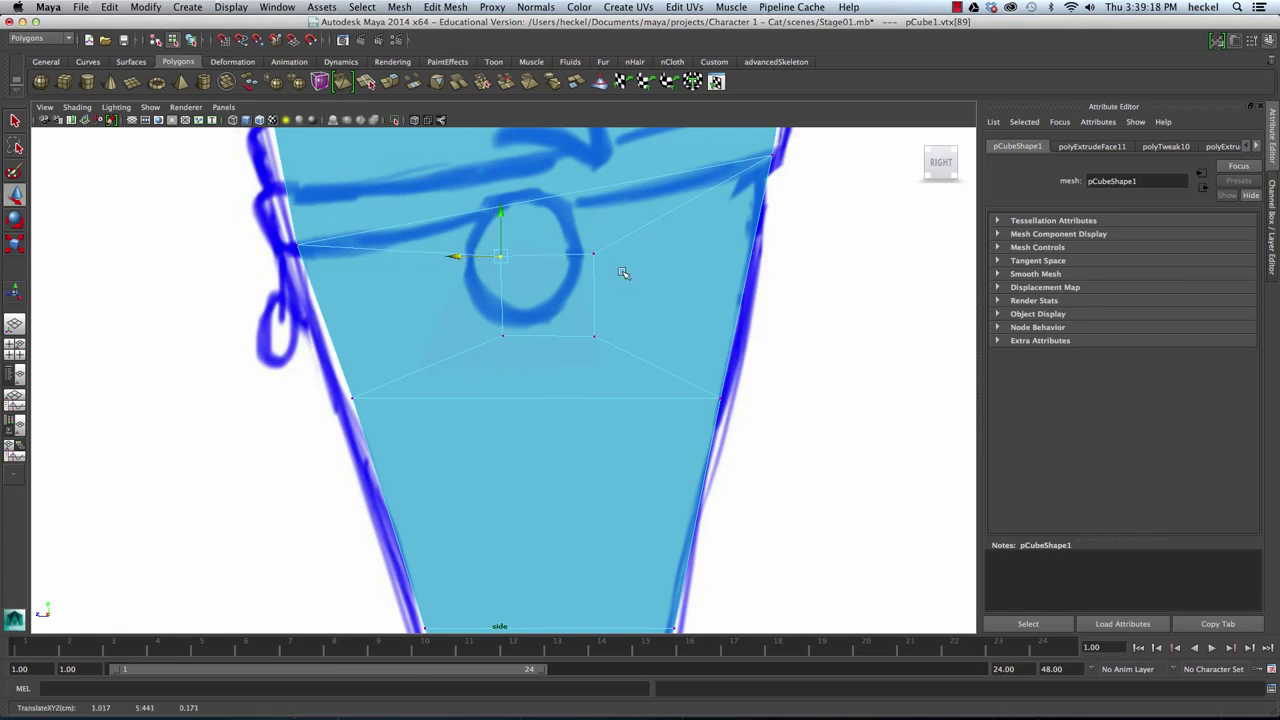
Step: Move all four vertices of the inset face together so it sits inside the circle of the side drawing
left_click_drag(637, 231, 570, 326)
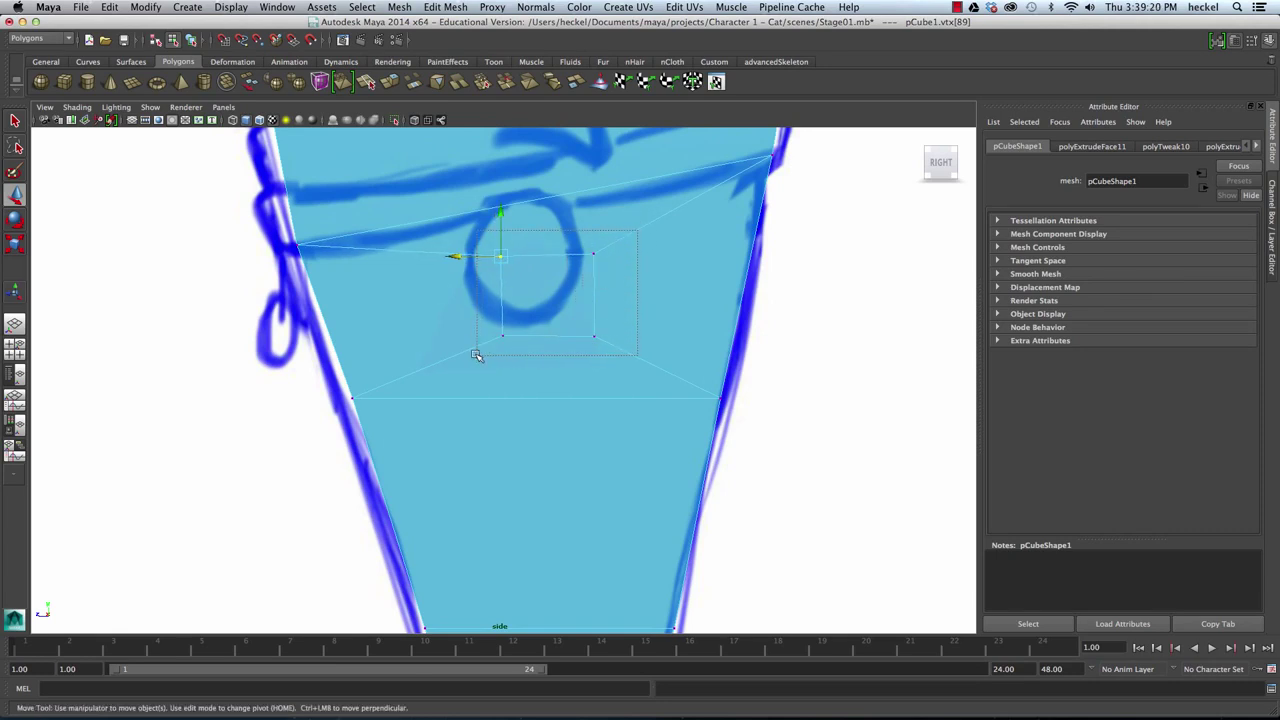
left_click_drag(476, 356, 610, 242)
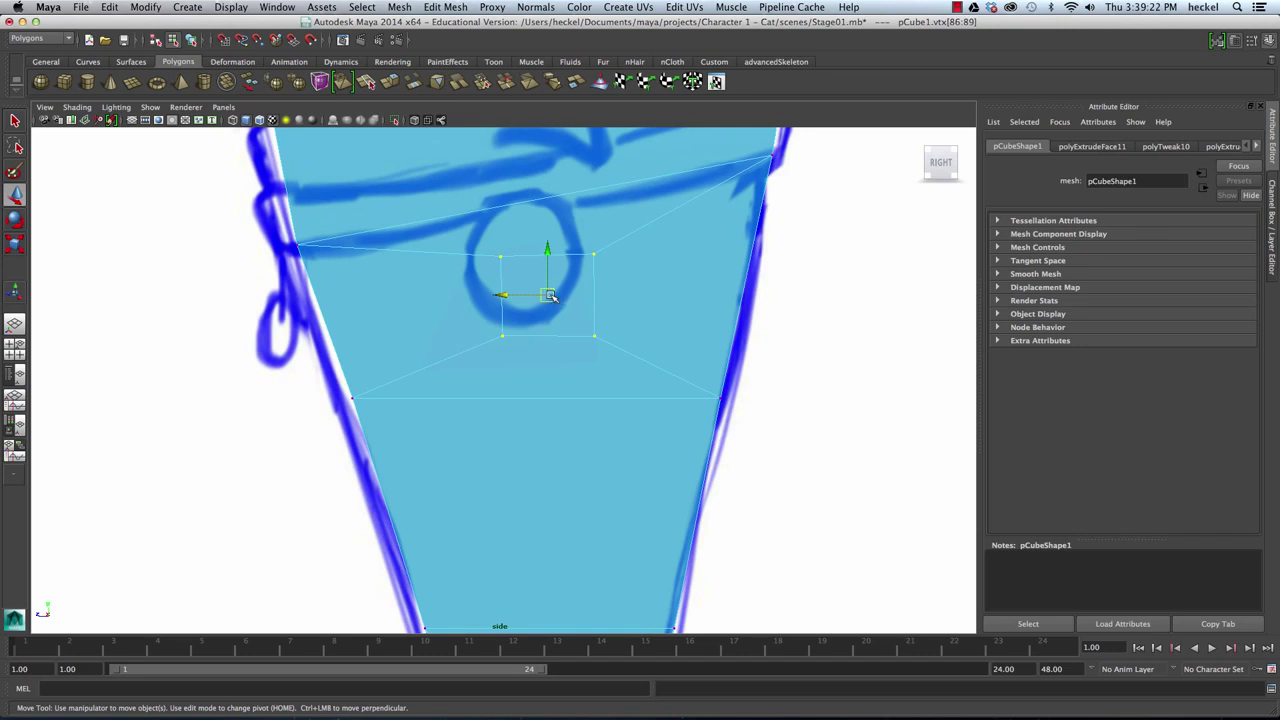
left_click_drag(550, 297, 532, 273)
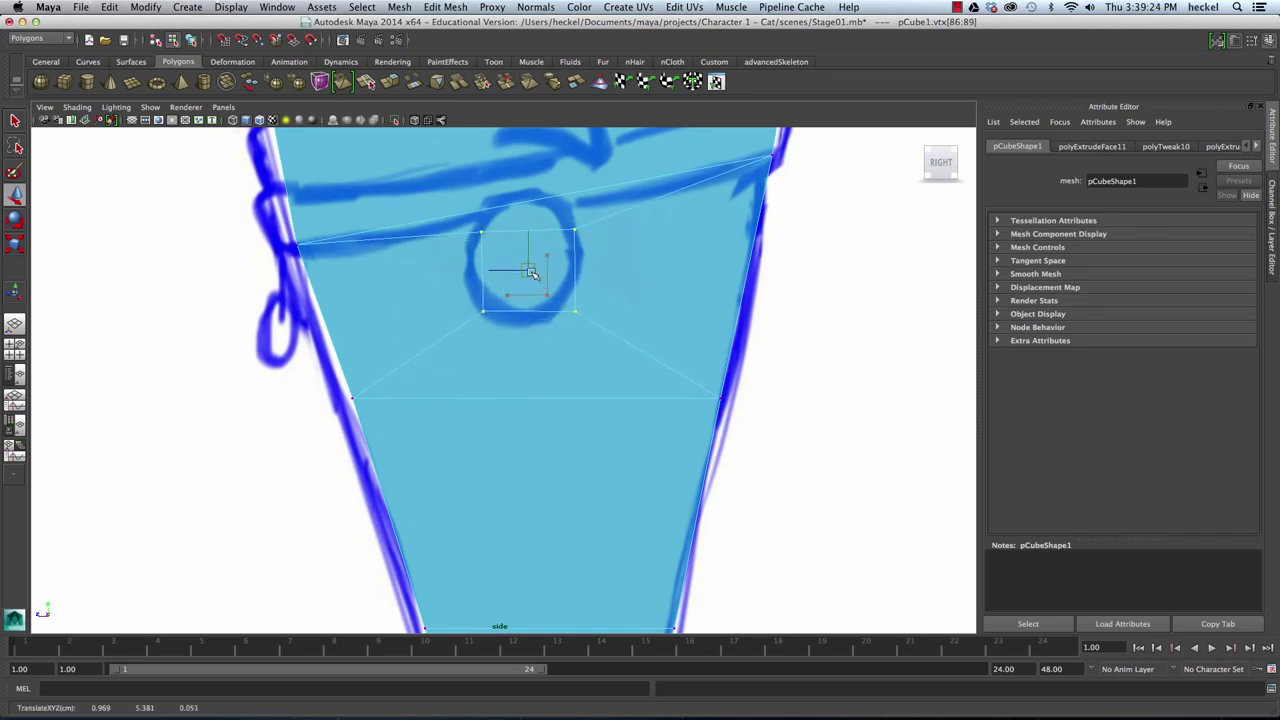
Step: Raise the torso's front and back vertices above the inset face toward the drawn collar, keeping them on the silhouette
left_click(310, 246)
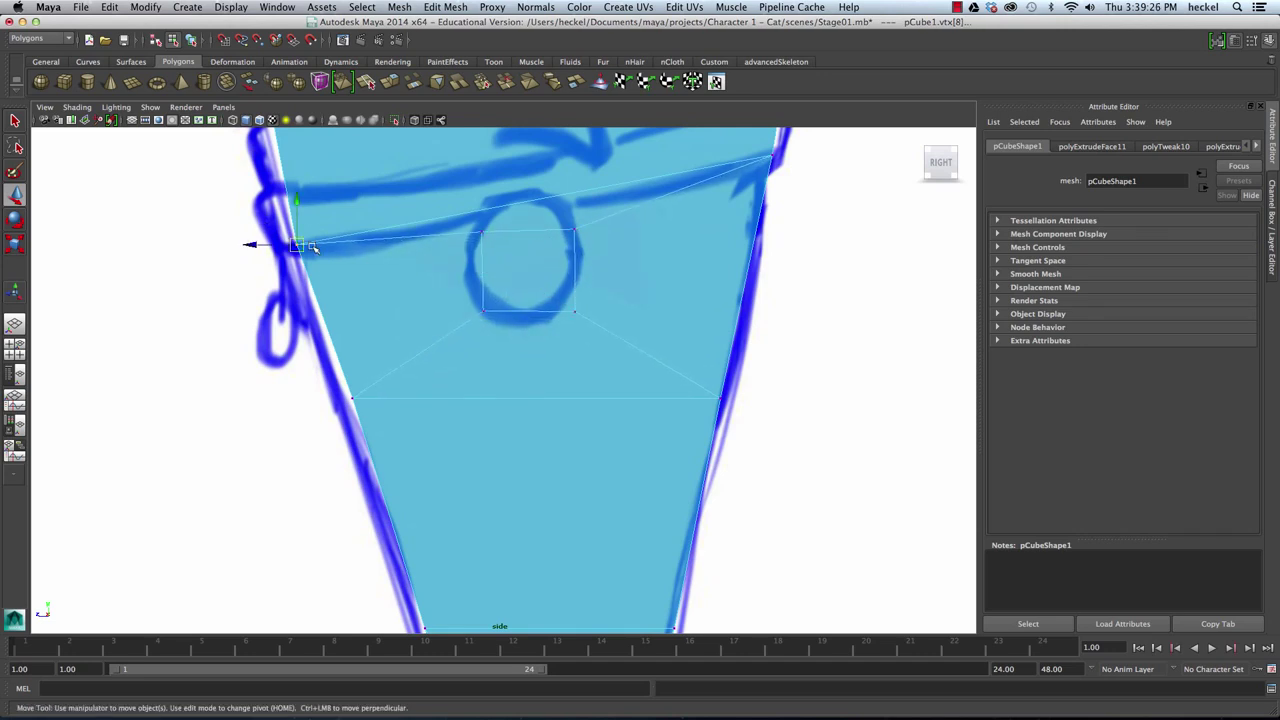
left_click_drag(296, 246, 295, 230)
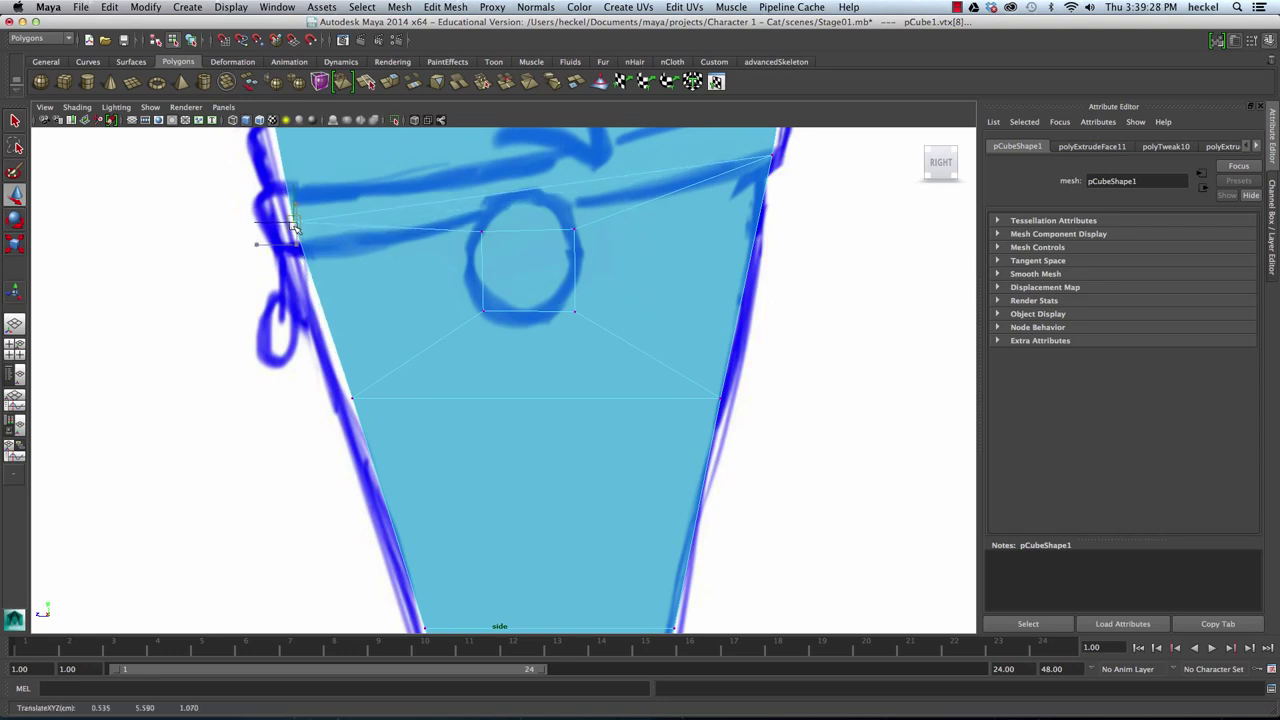
right_click_drag(645, 275, 616, 269, "alt")
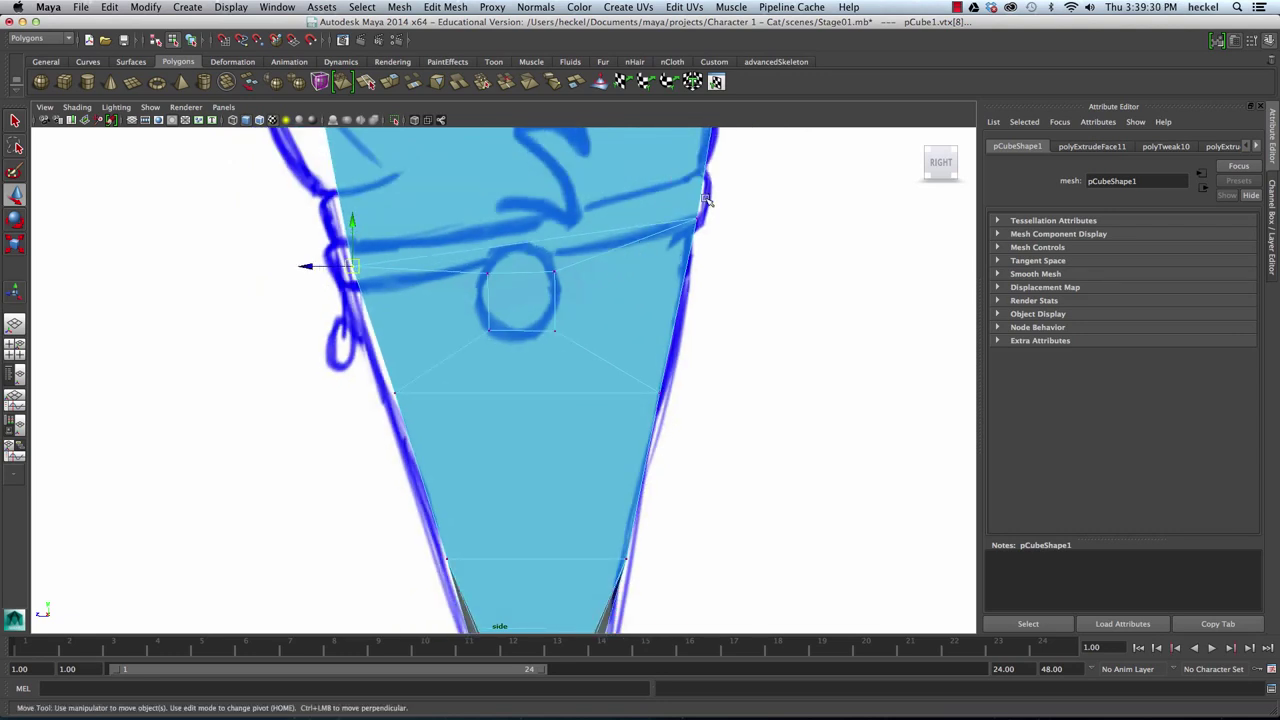
left_click_drag(713, 241, 700, 190)
scroll(634, 277, "up", 4)
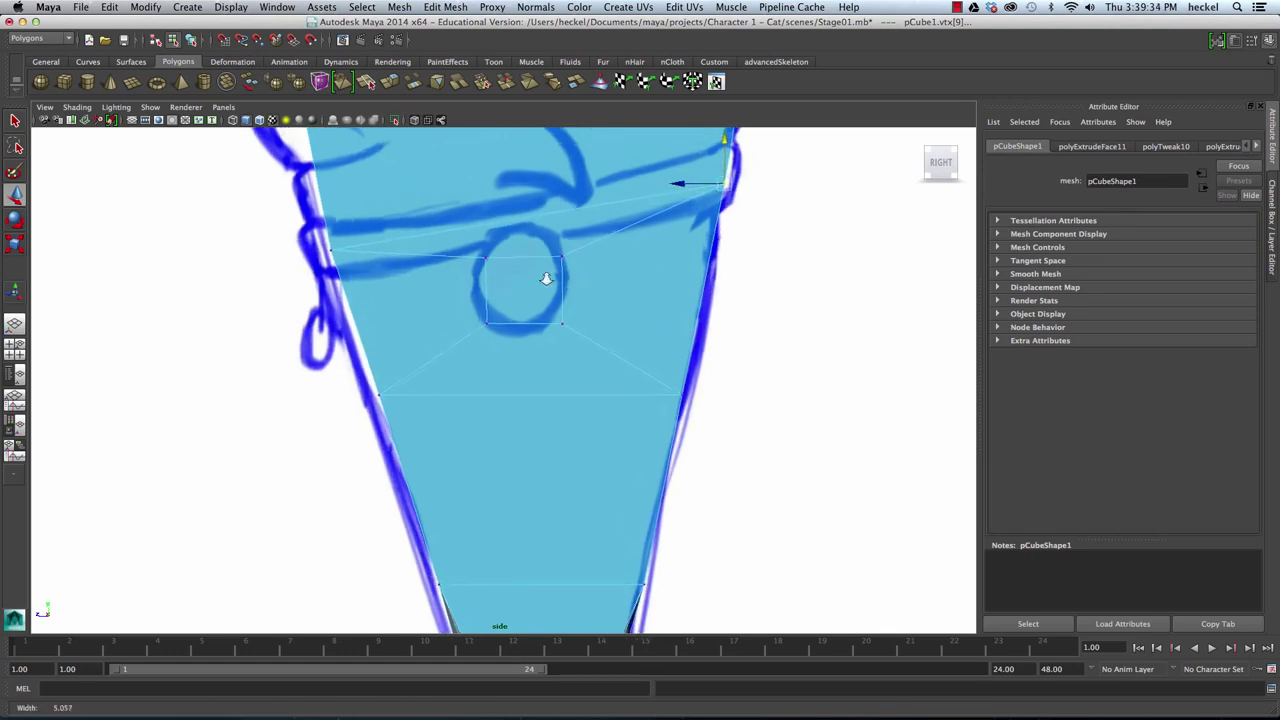
scroll(601, 267, "up", 2)
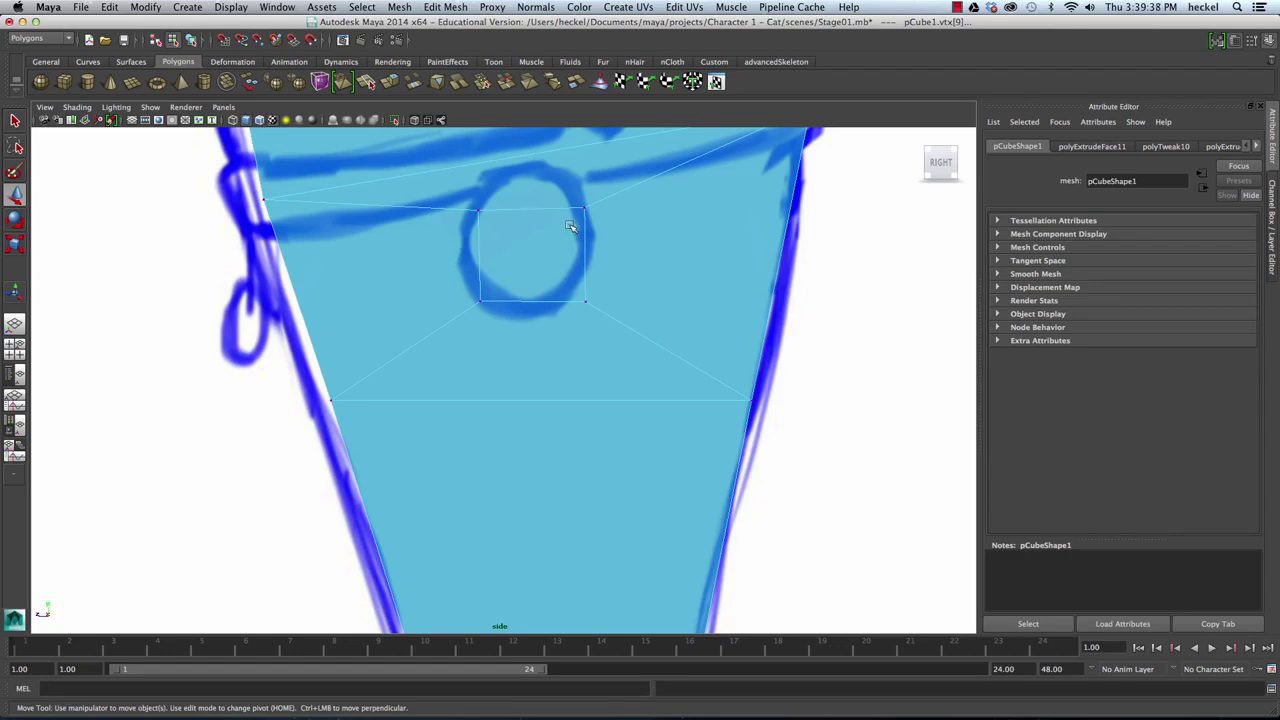
Step: Examine the inset face and torso silhouette against the drawn arm in the perspective and front views
key("space")
key("space")
mouse_move(660, 270)
left_mouse_down("alt")
mouse_move(739, 278)
mouse_move(678, 255)
left_mouse_up("alt")
key("space")
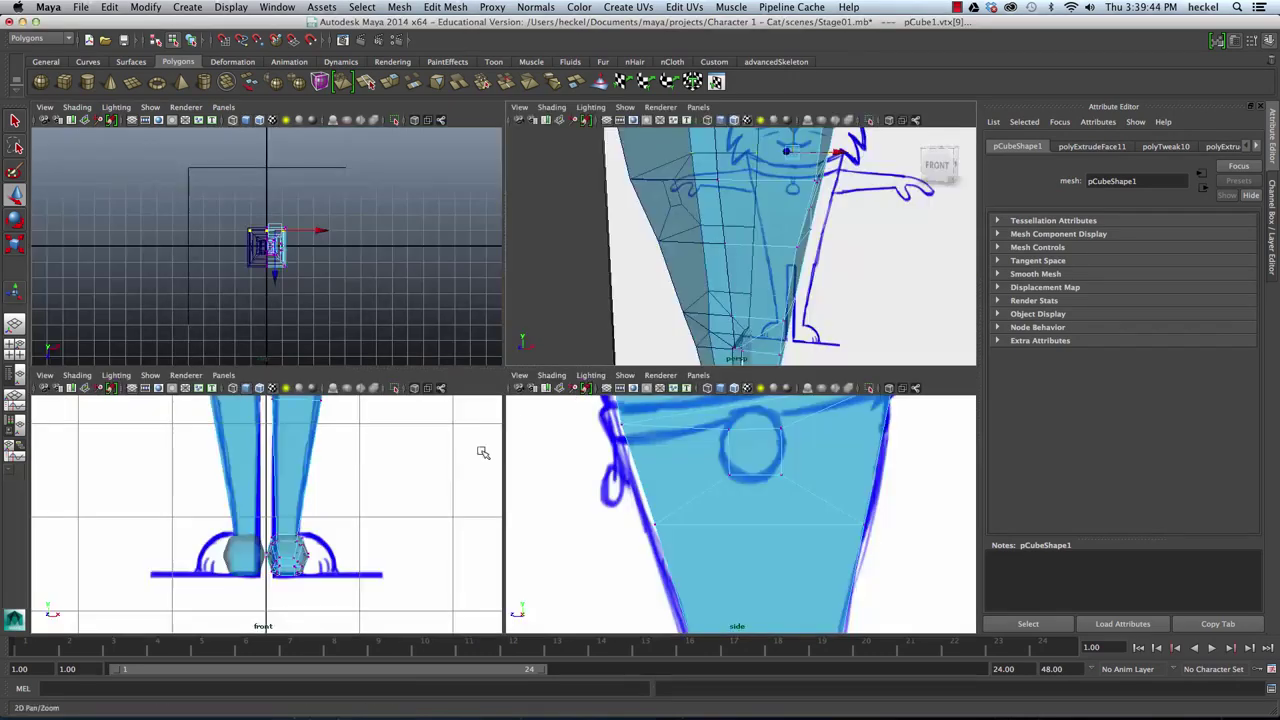
key("space")
middle_click_drag(514, 228, 400, 580, "alt")
right_click_drag(460, 294, 730, 143, "alt")
middle_click_drag(730, 143, 616, 621, "alt")
mouse_move(559, 350)
right_mouse_down("alt")
mouse_move(508, 350)
mouse_move(535, 364)
mouse_move(548, 342)
right_mouse_up("alt")
left_click_drag(520, 372, 558, 359)
left_click(616, 356)
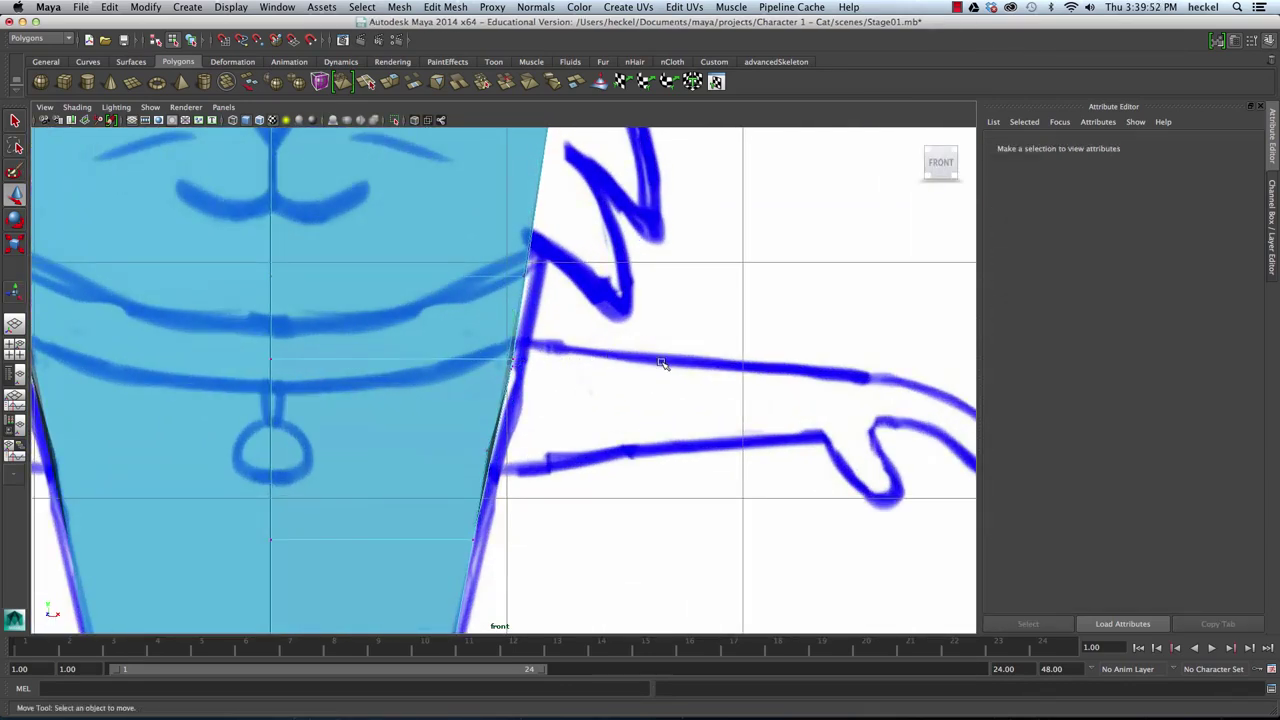
Step: Extrude the square inset face and pull it a short way out from the torso along the drawn arm
key("space")
key("space")
left_click_drag(749, 303, 720, 297, "alt")
right_click_drag(630, 296, 634, 284, "alt")
middle_click_drag(632, 283, 678, 304, "alt")
right_click_drag(584, 274, 585, 282)
left_click(586, 306)
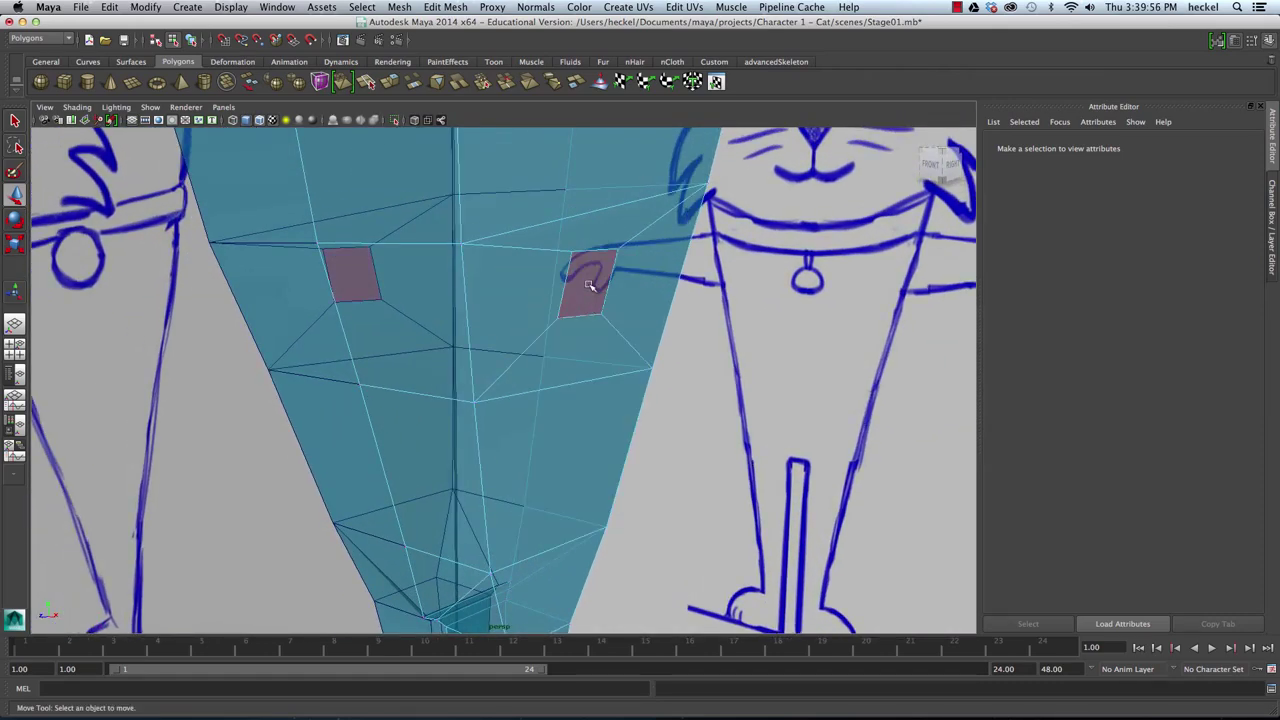
left_click(586, 278)
left_click(390, 84)
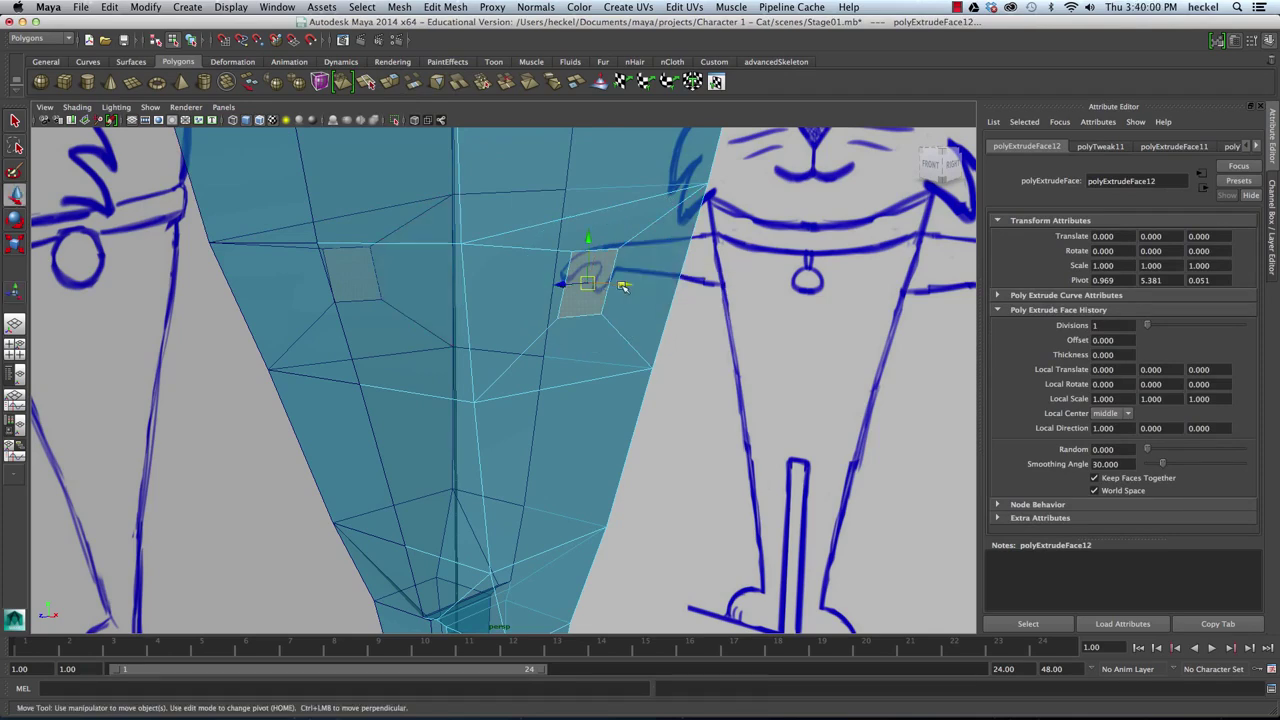
key("w")
key("space")
key("space")
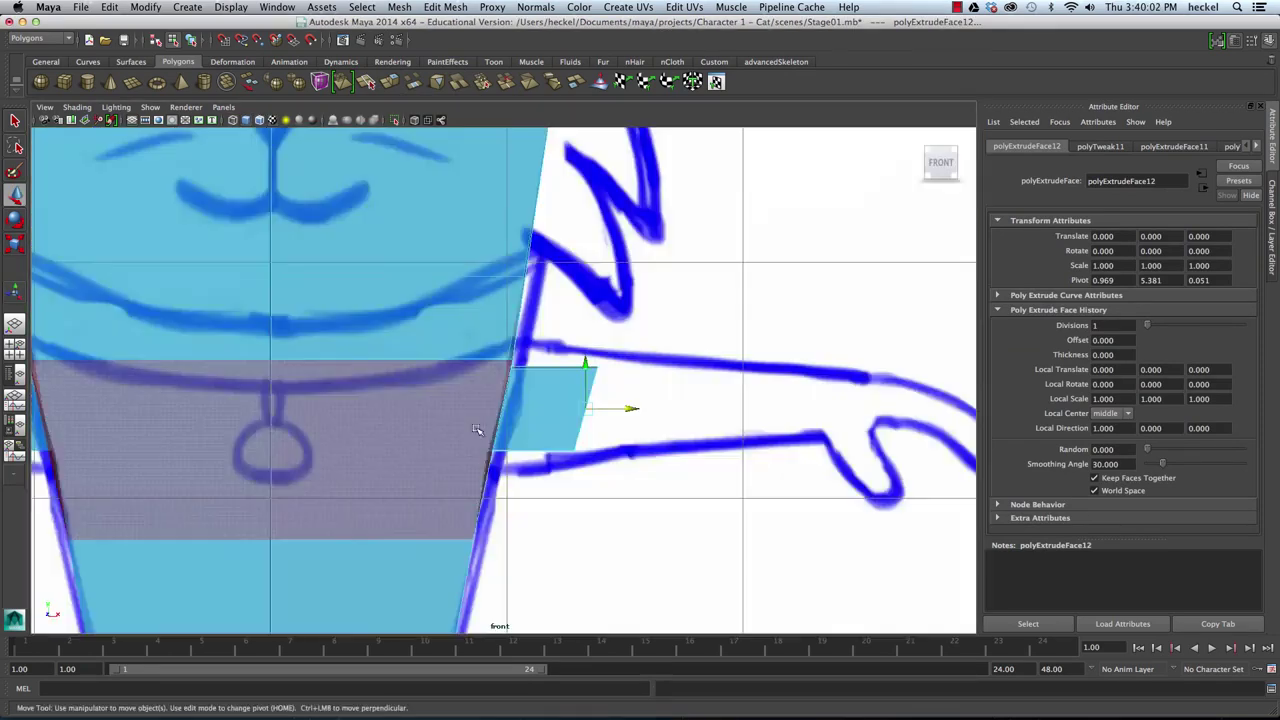
Step: Flatten the slanted end face of the arm extrusion so it stands vertical in the front view
scroll(630, 343, "up", 5)
left_click_drag(630, 343, 568, 340, "alt")
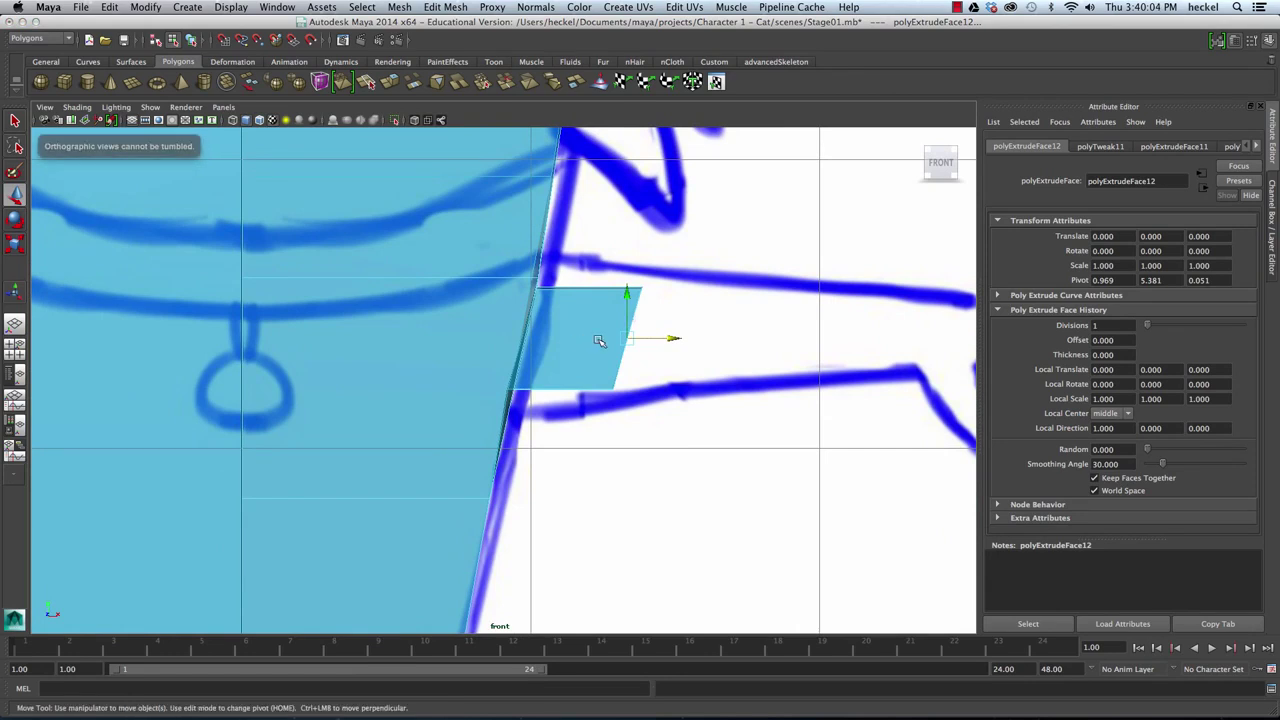
key("r")
middle_click_drag(568, 342, 625, 342)
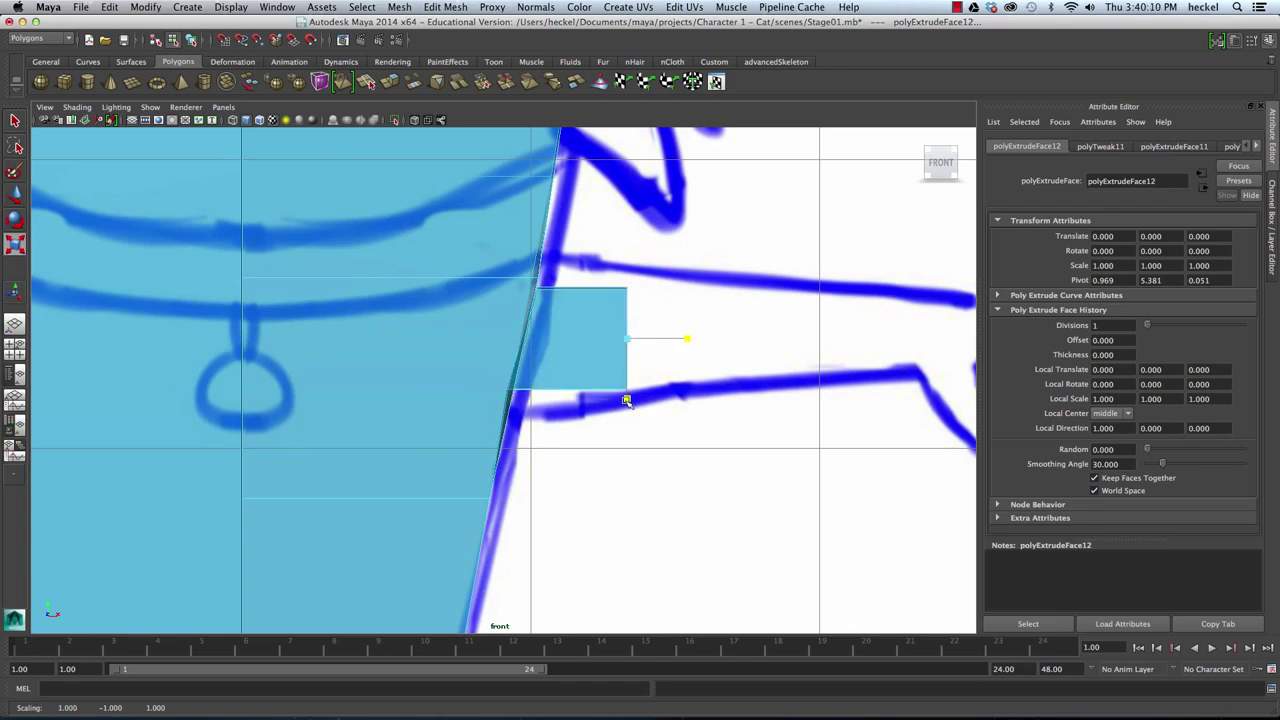
Step: Select the edge ring where the arm meets the torso and scale it up to match the drawn arm's width
key("space")
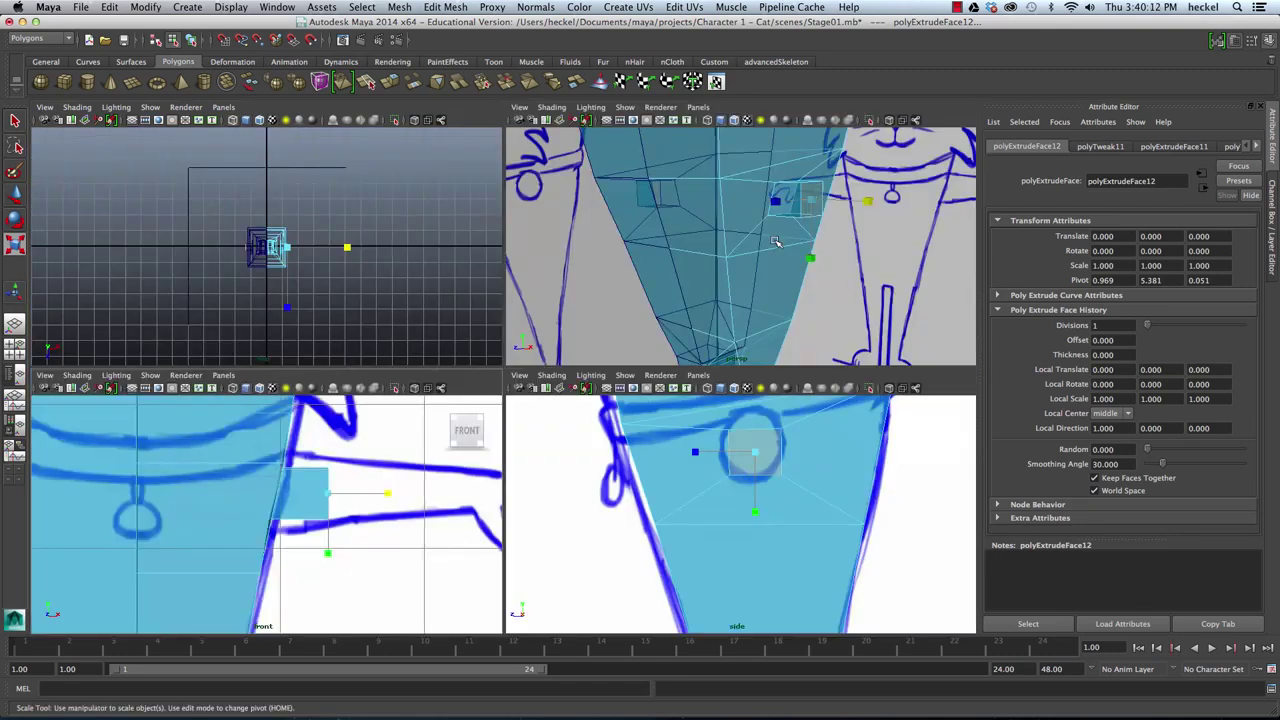
key("space")
left_click_drag(490, 325, 585, 338, "alt")
right_click_drag(585, 338, 610, 339, "alt")
left_click_drag(611, 339, 634, 322, "alt")
right_click(632, 318)
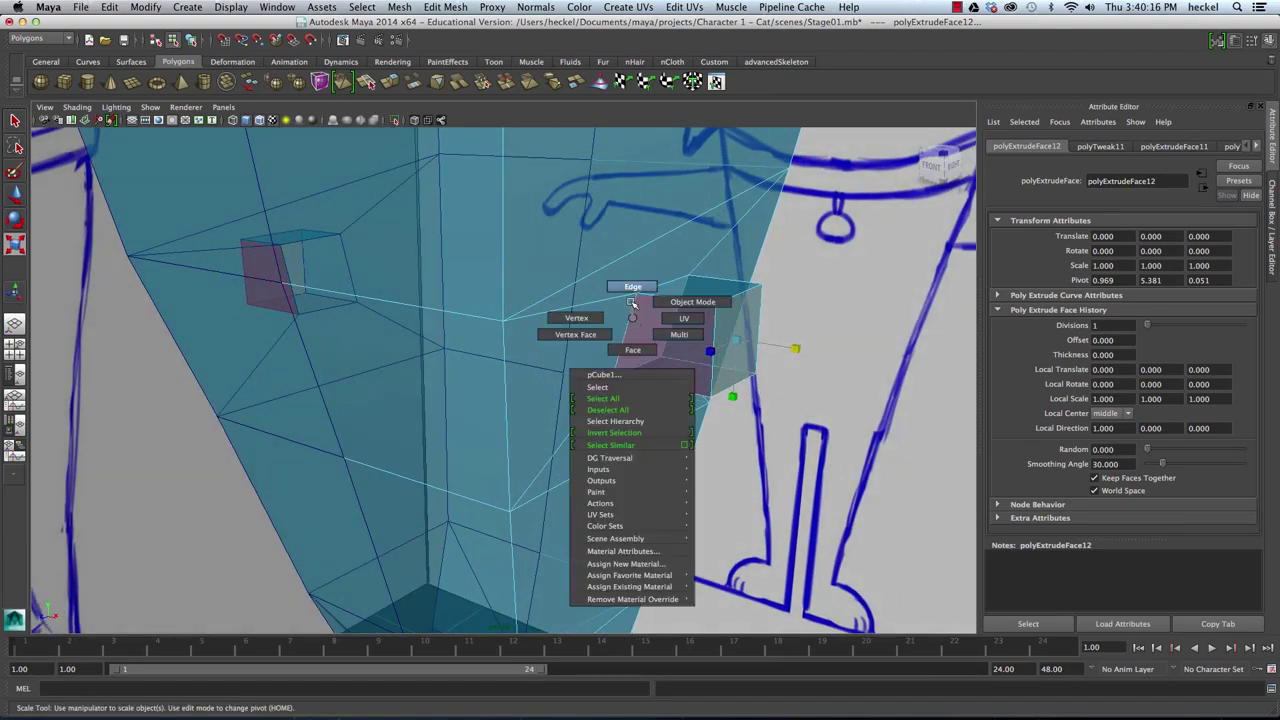
left_click(632, 287)
left_click(629, 318)
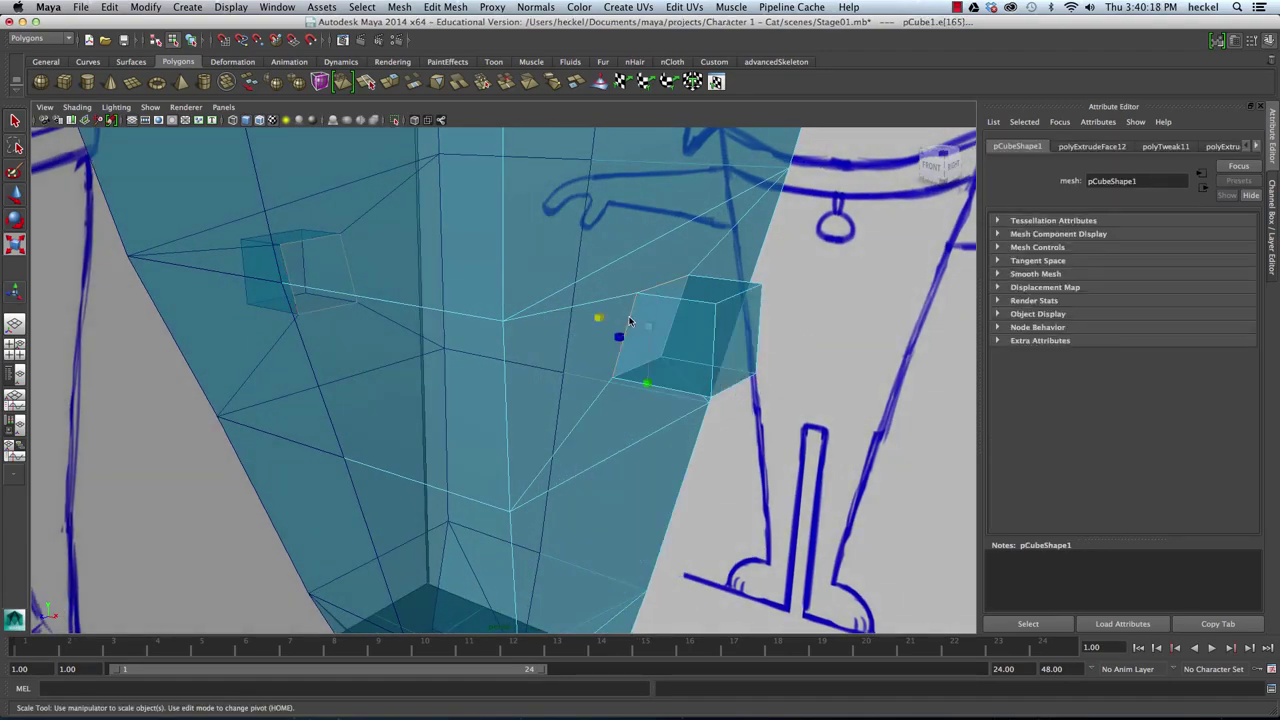
left_click_drag(629, 318, 676, 331, "alt")
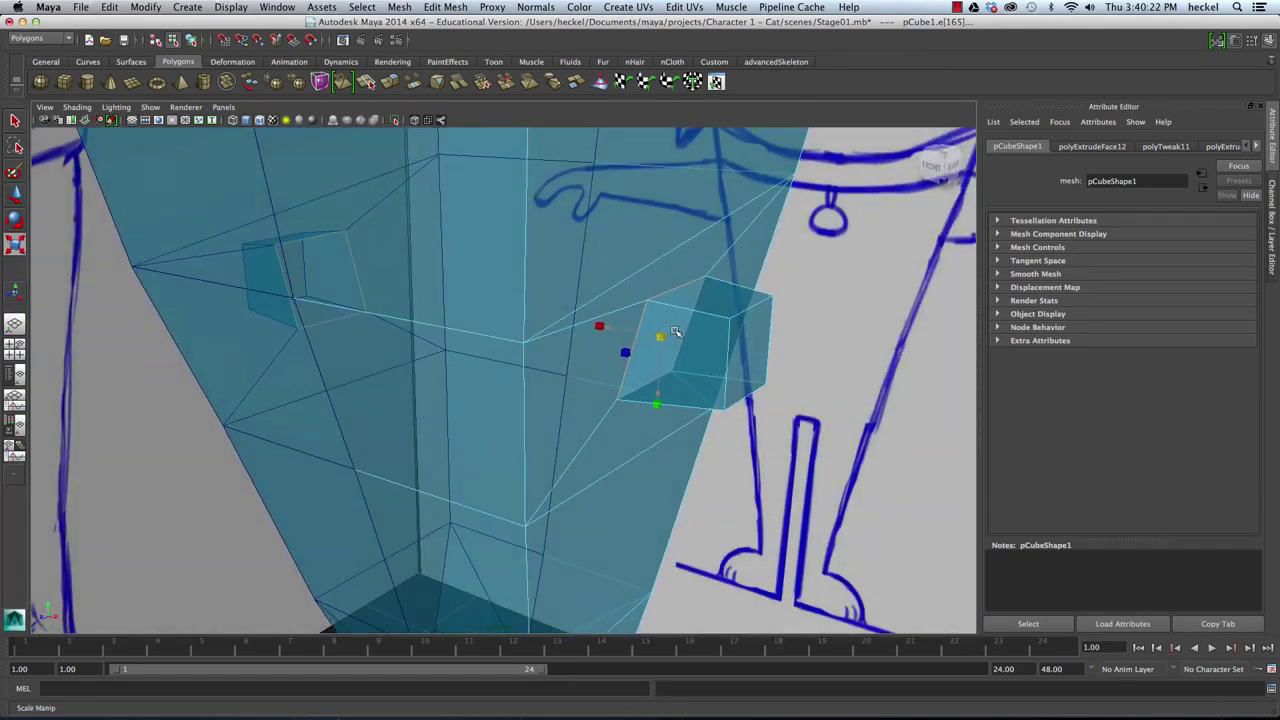
key("space")
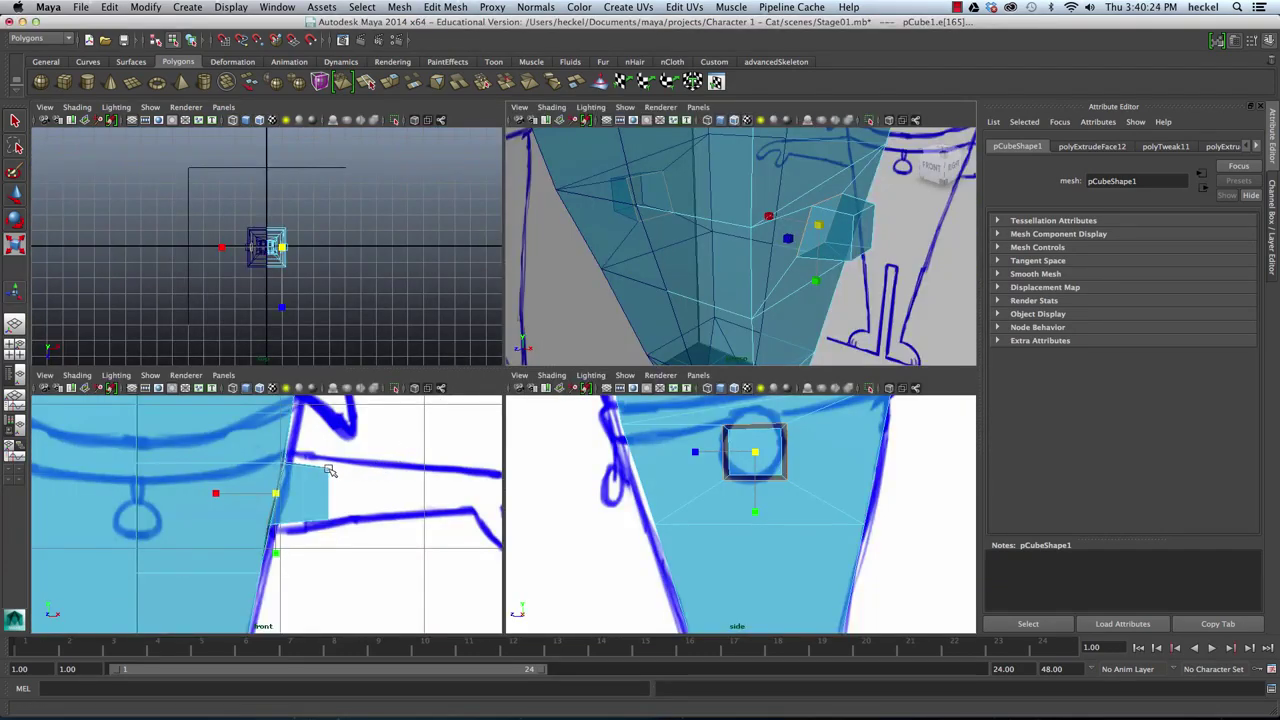
key("space")
left_click_drag(523, 338, 533, 338)
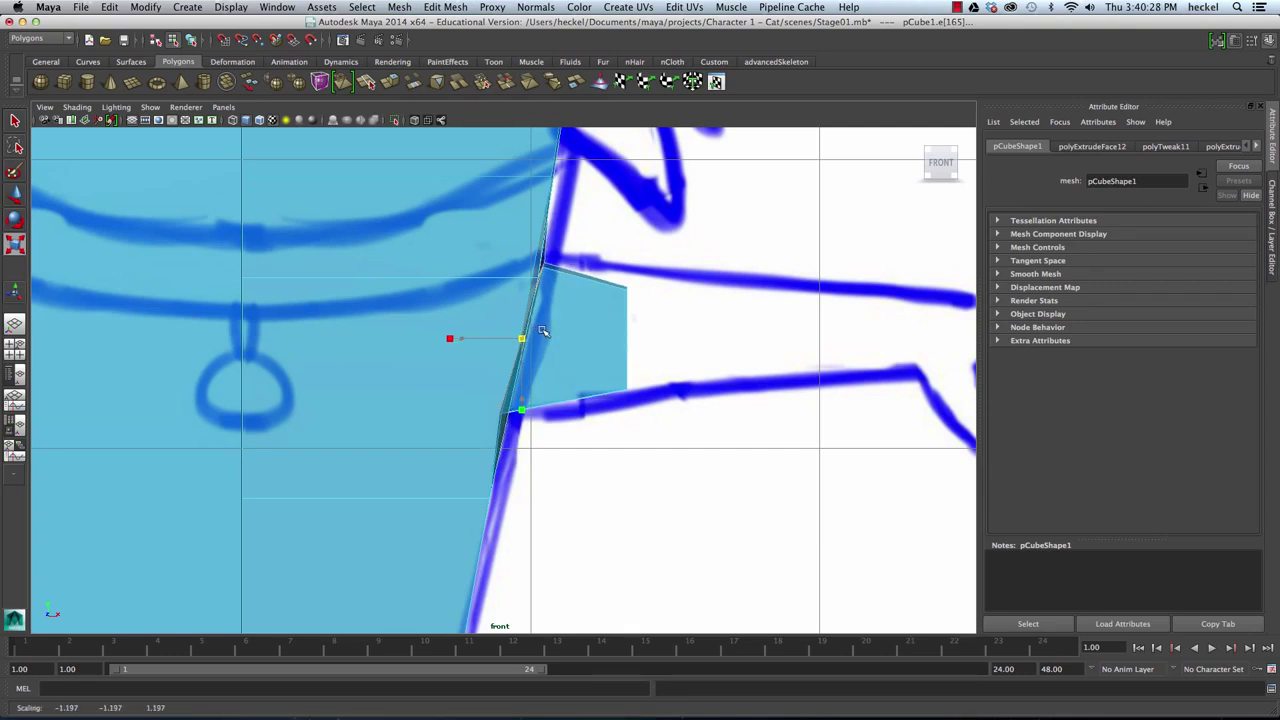
Step: Move the lower vertices at the arm's root onto the drawn torso outline in the front view
key("w")
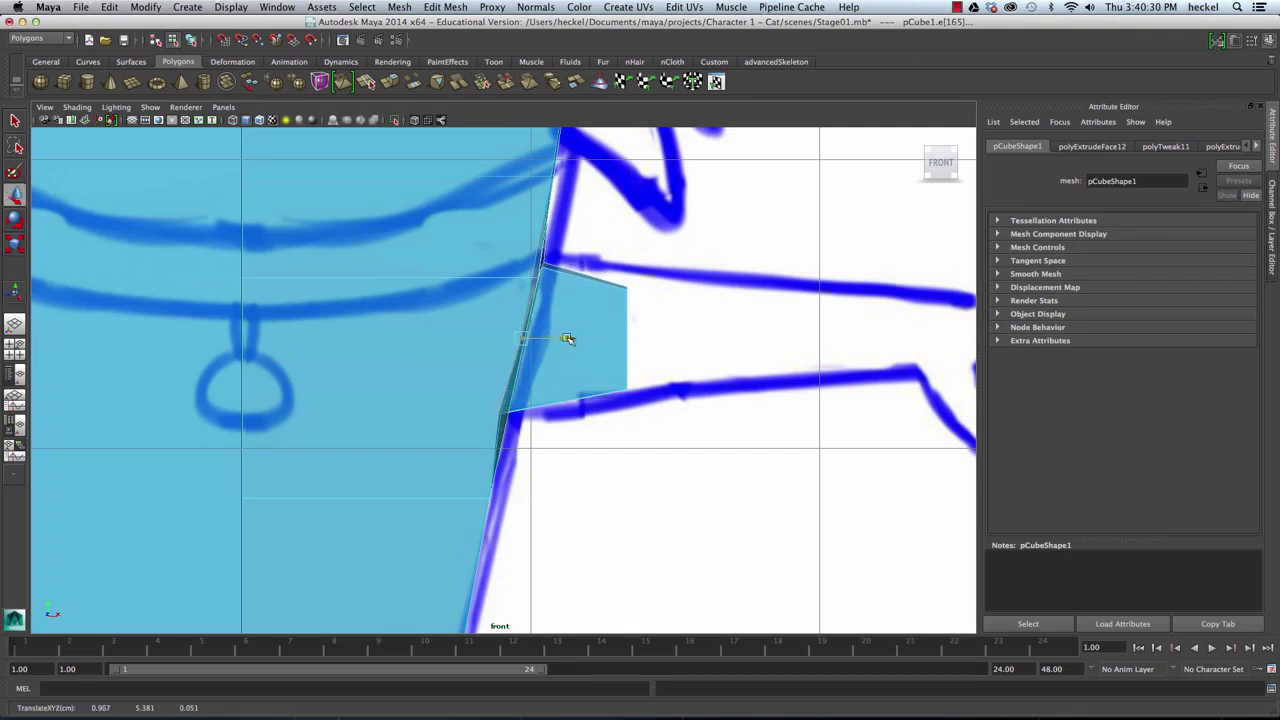
scroll(470, 401, "up", 1)
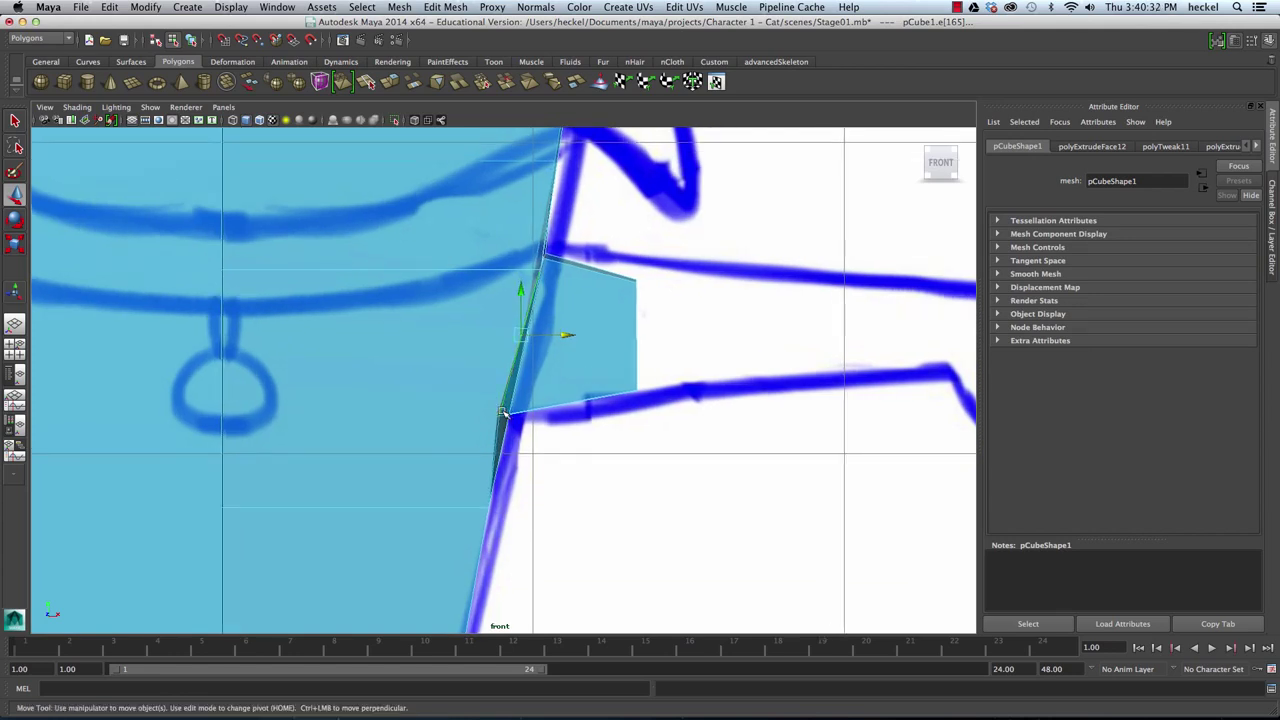
right_click_drag(495, 425, 460, 425)
left_click_drag(518, 432, 498, 408)
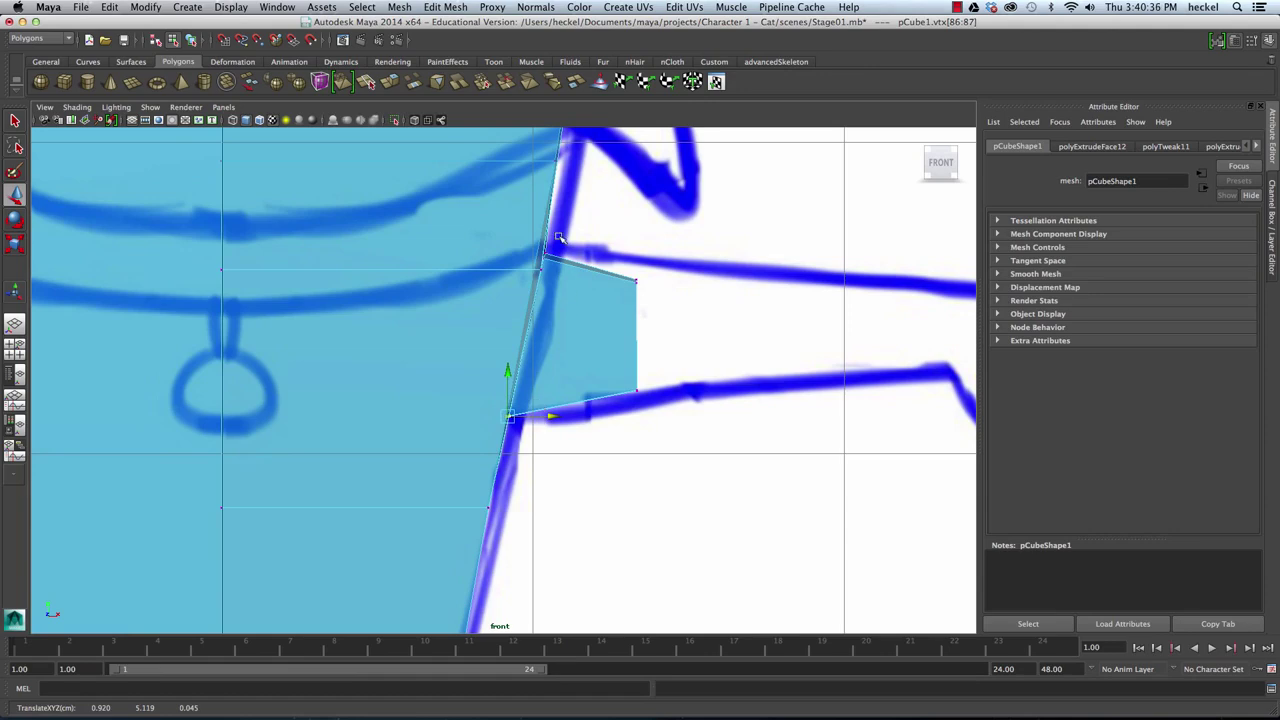
Step: Select the upper vertices of the arm stub's end and root side and inspect them on the model in perspective
key("space")
key("space")
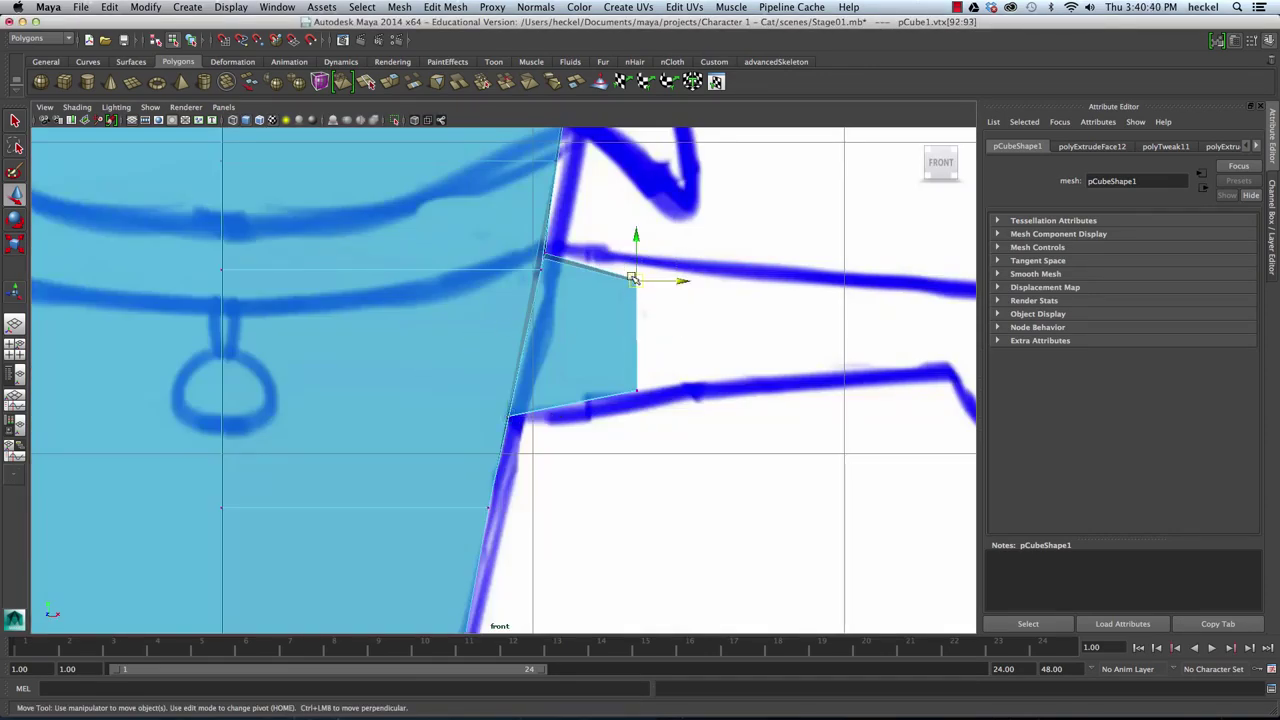
left_click_drag(564, 259, 566, 262, "shift")
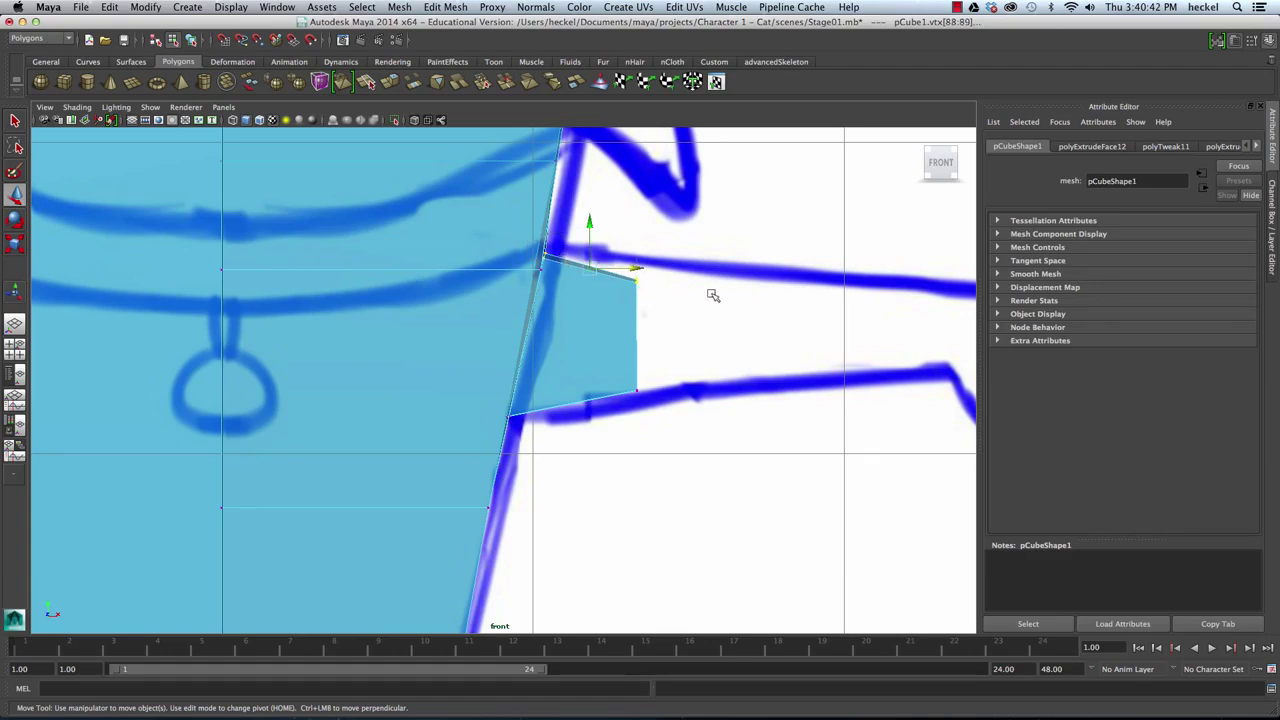
key("space")
key("space")
mouse_move(830, 263)
left_mouse_down("alt")
mouse_move(743, 263)
mouse_move(840, 269)
left_mouse_up("alt")
scroll(530, 276, "down", 6)
left_click_drag(516, 277, 606, 305, "alt")
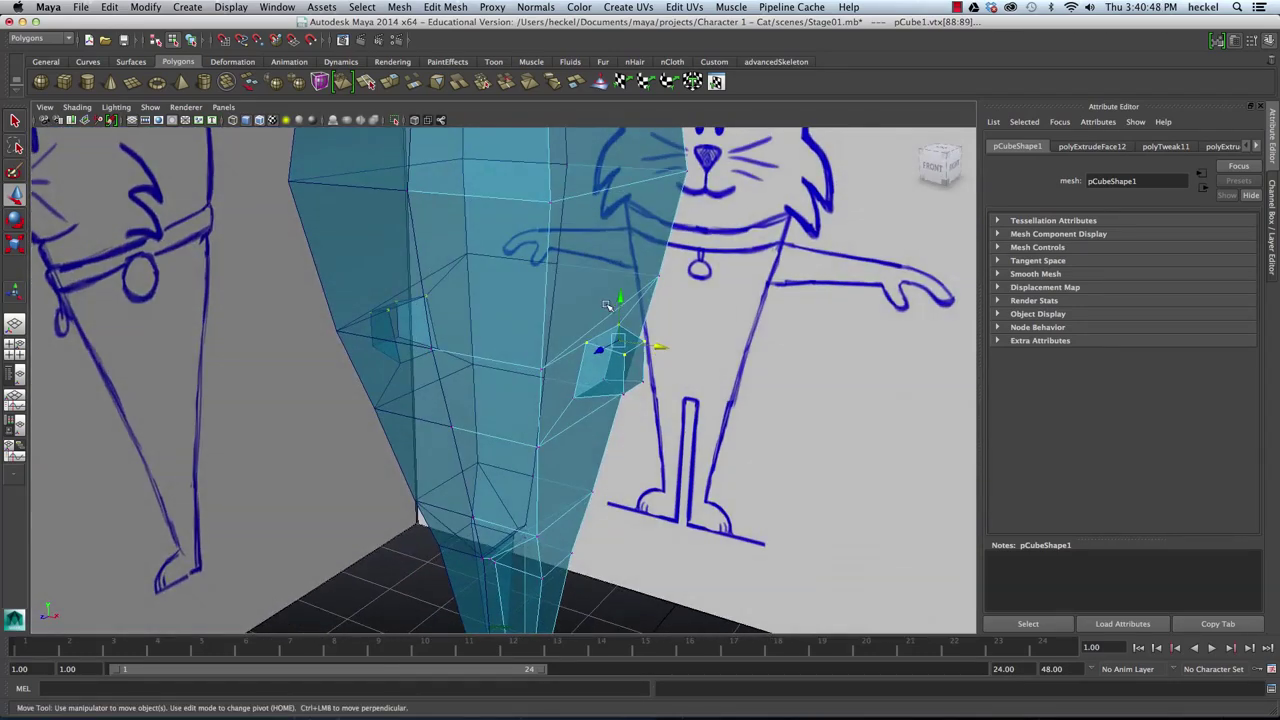
Step: Extrude the arm stub's end face by 1.035 to the drawn wrist and scale its height to 0.634
right_click(631, 370)
right_click_drag(631, 370, 628, 401)
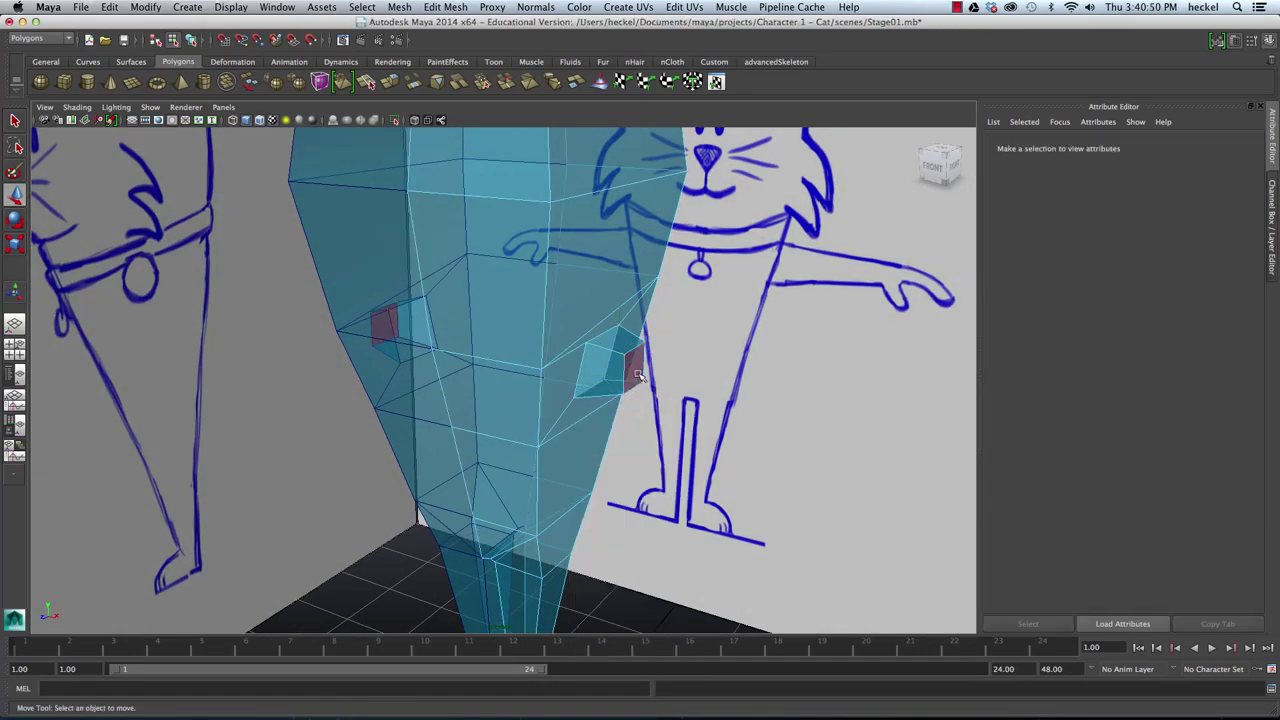
left_click(636, 365)
left_click_drag(730, 380, 626, 324, "alt")
key("space")
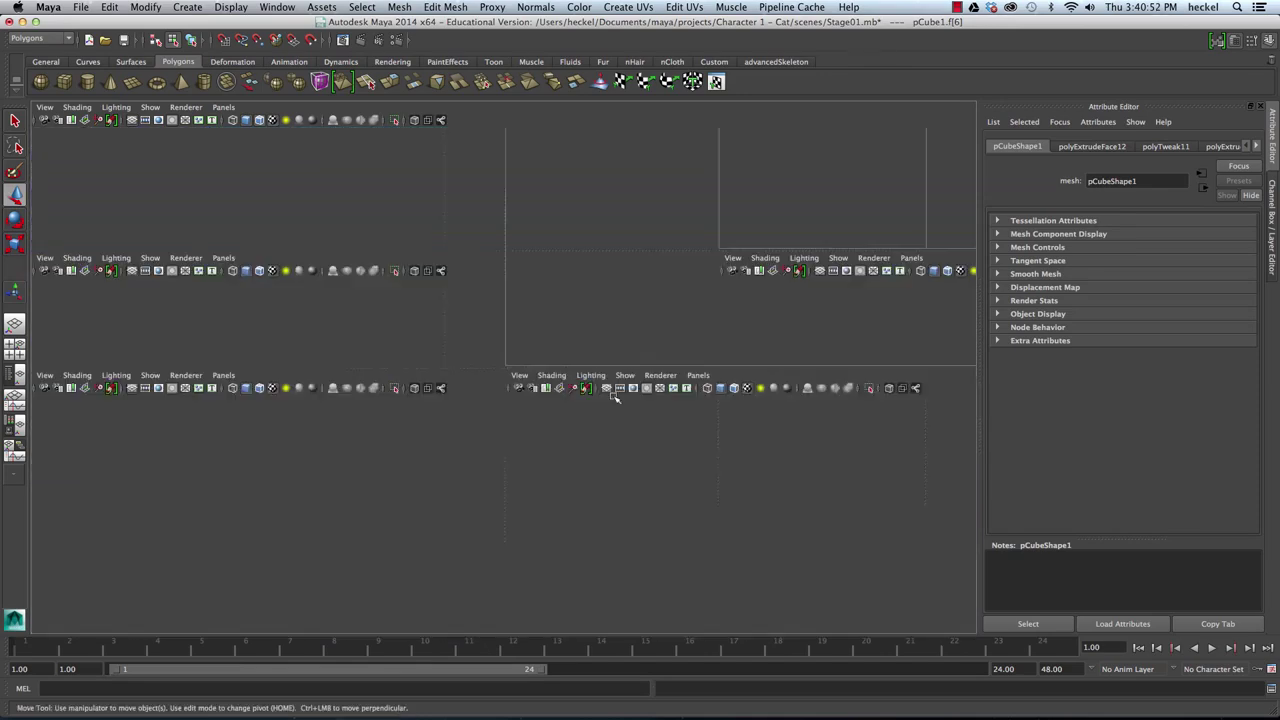
key("space")
right_click_drag(620, 423, 525, 412, "alt")
key("space")
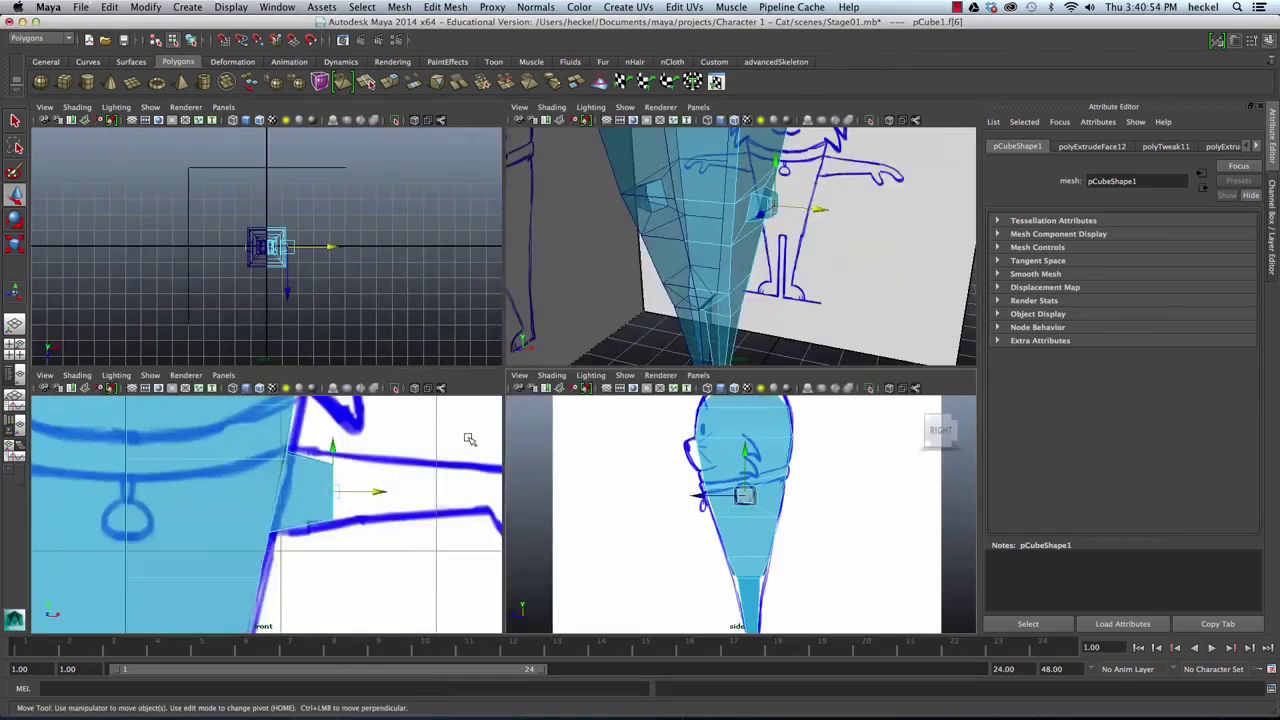
key("space")
middle_click_drag(701, 421, 530, 388, "alt")
right_click_drag(640, 342, 578, 324, "alt")
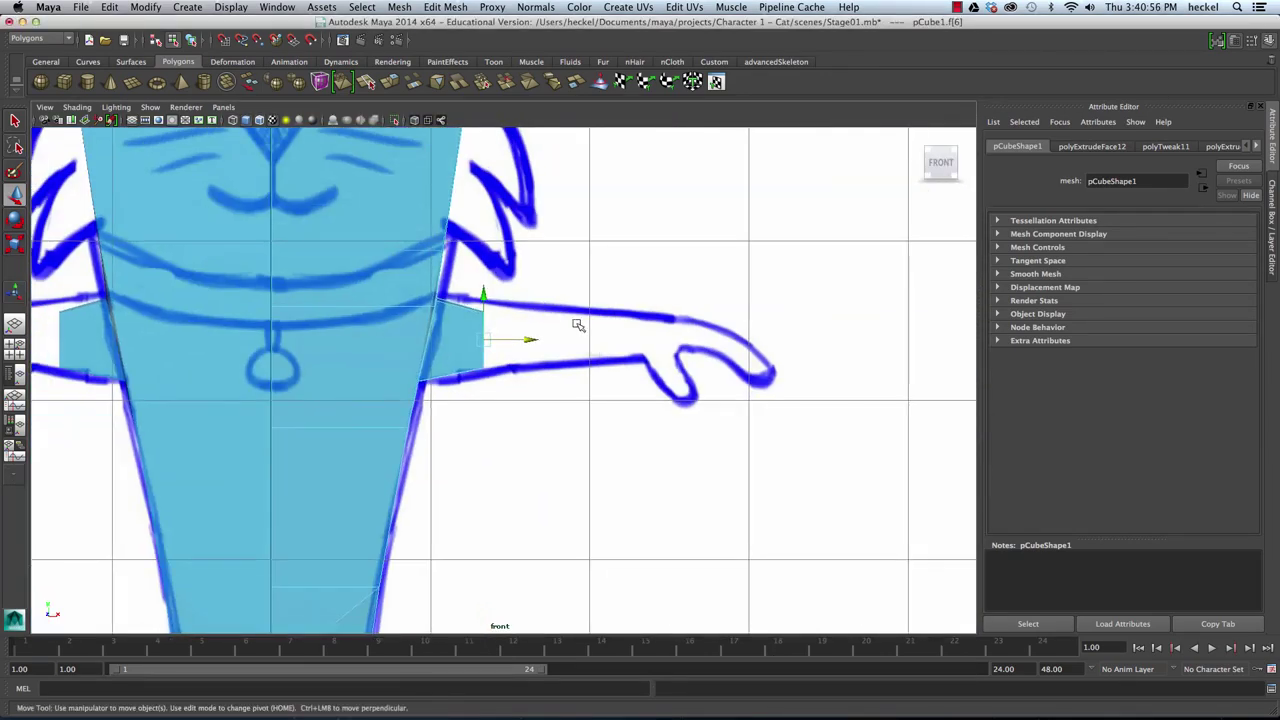
left_click(390, 82)
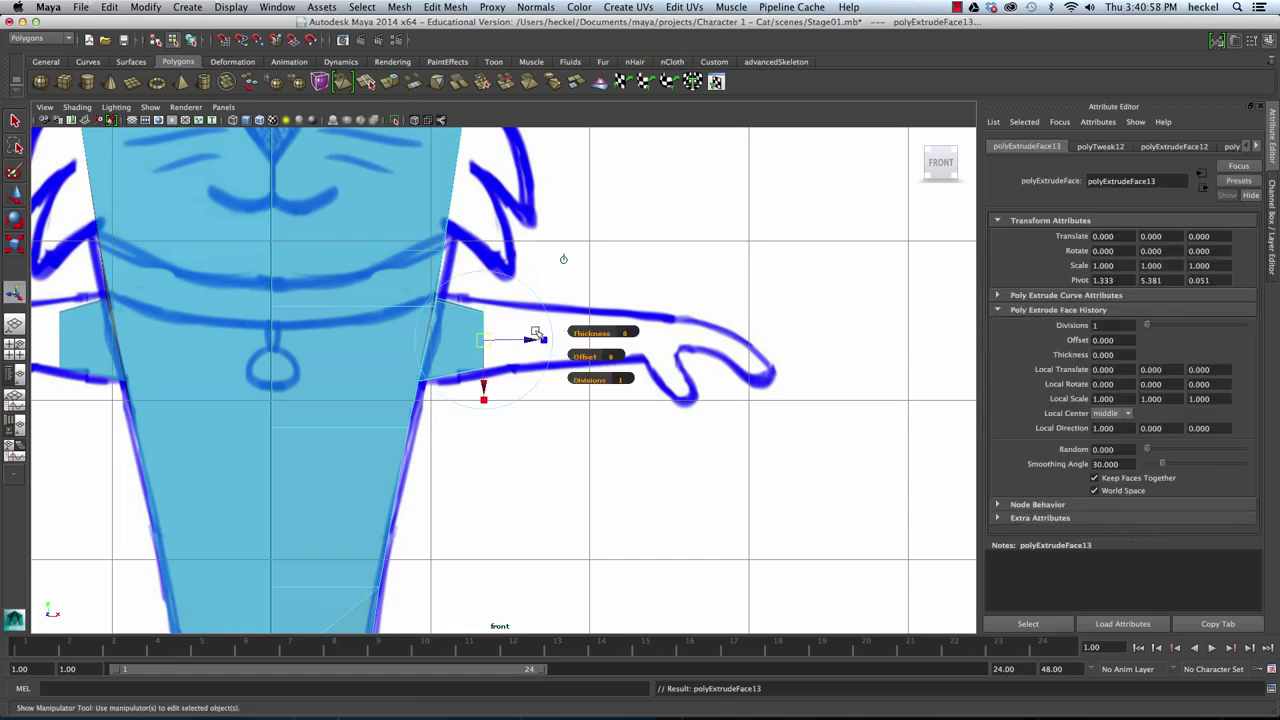
middle_click_drag(563, 257, 728, 258)
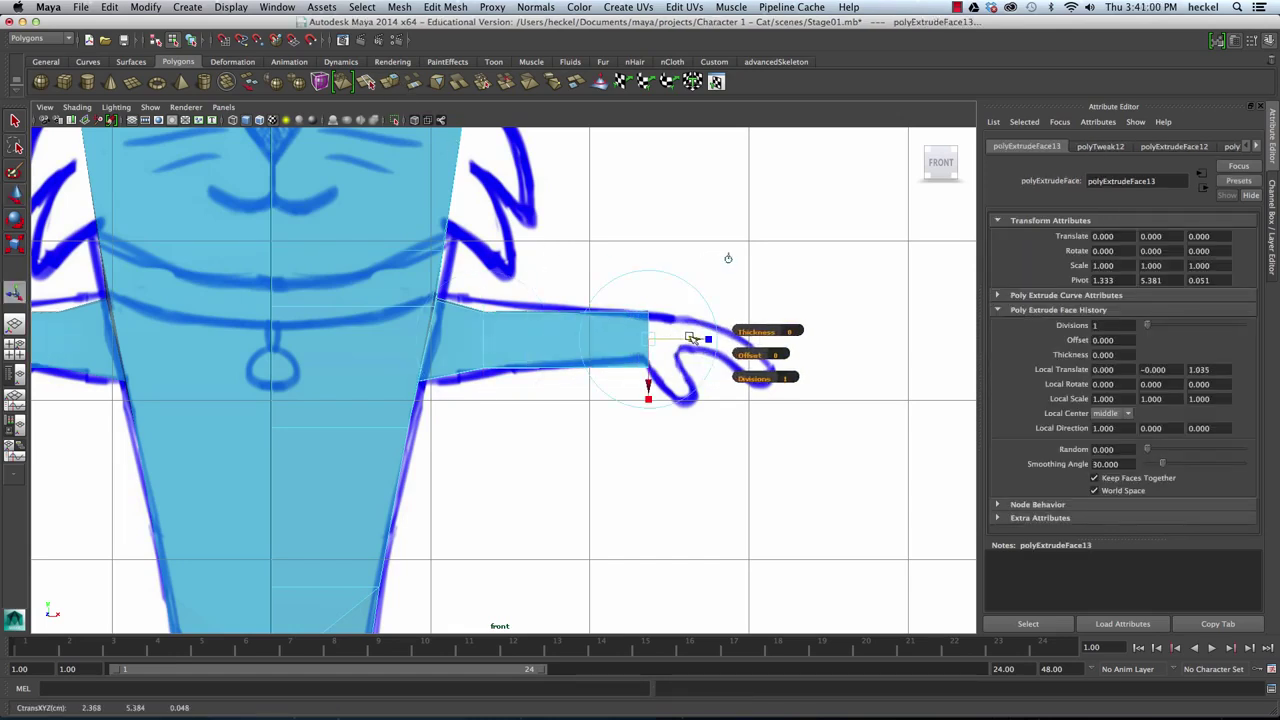
left_click_drag(649, 397, 655, 381)
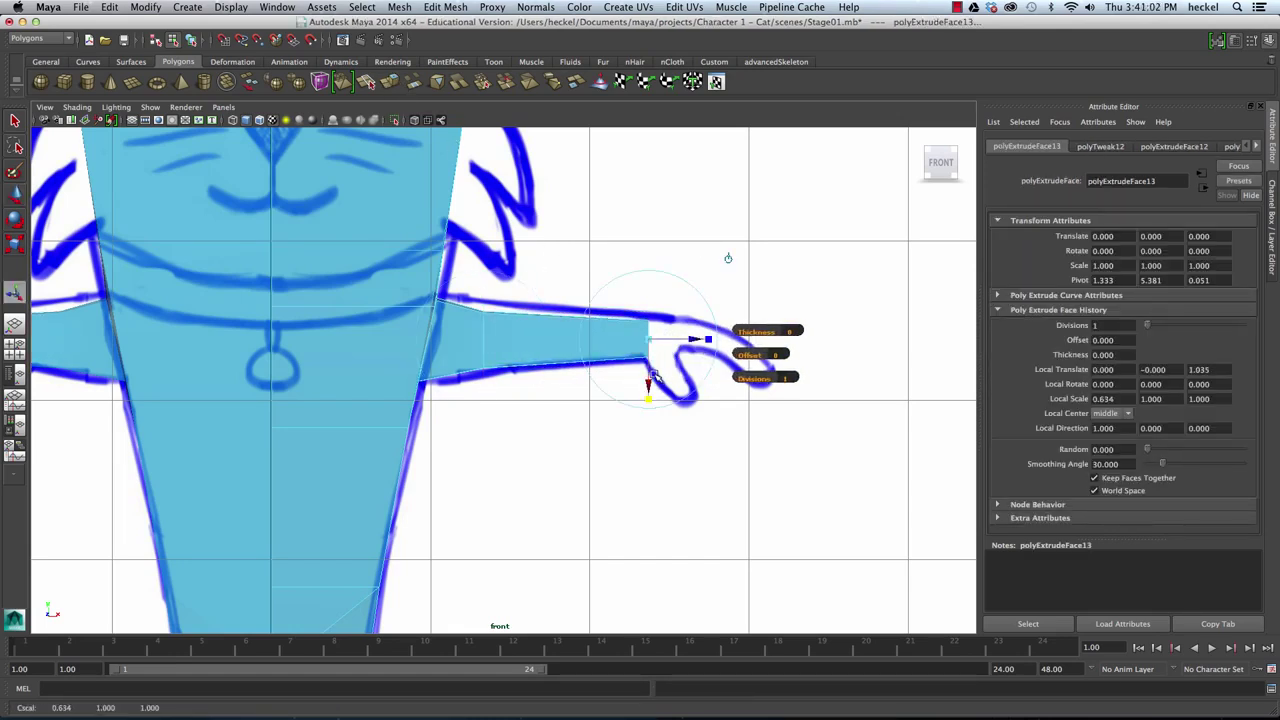
Step: Raise the upper vertices along the extruded arm slightly to follow the top line of the drawn arm
right_click_drag(492, 315, 598, 326, "alt")
right_click(512, 308)
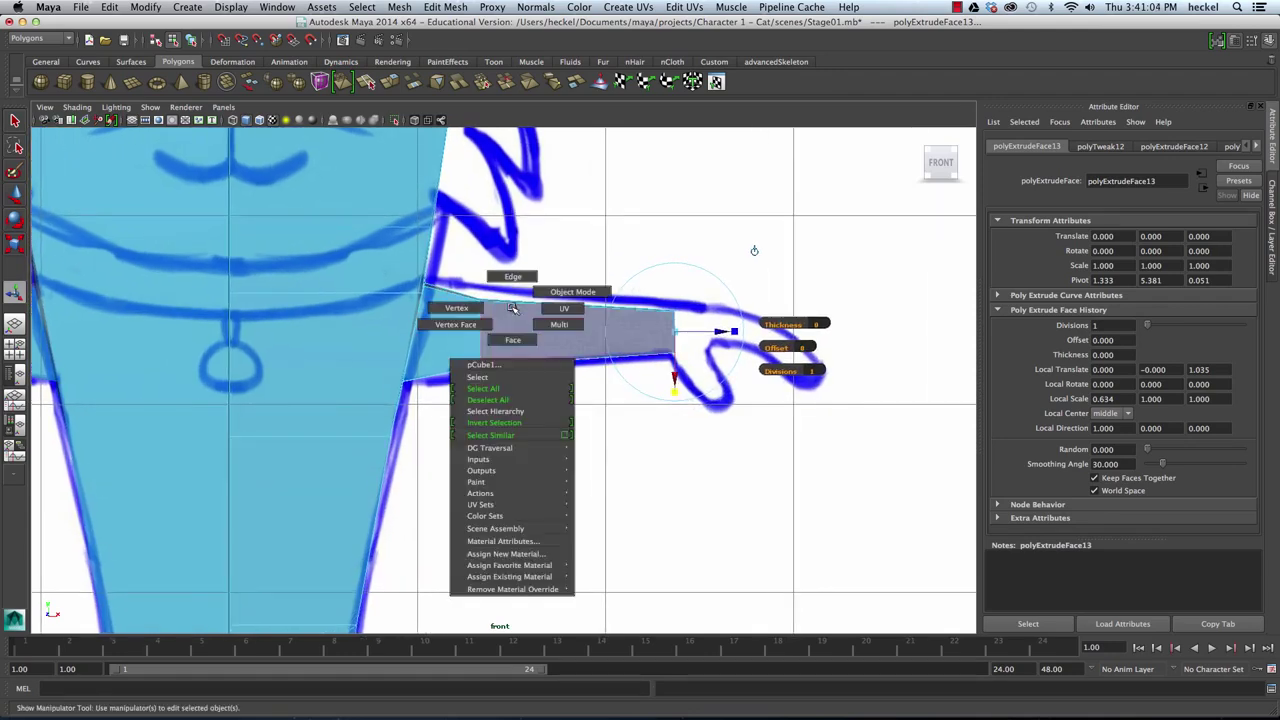
left_click(466, 308)
left_click_drag(717, 324, 717, 322)
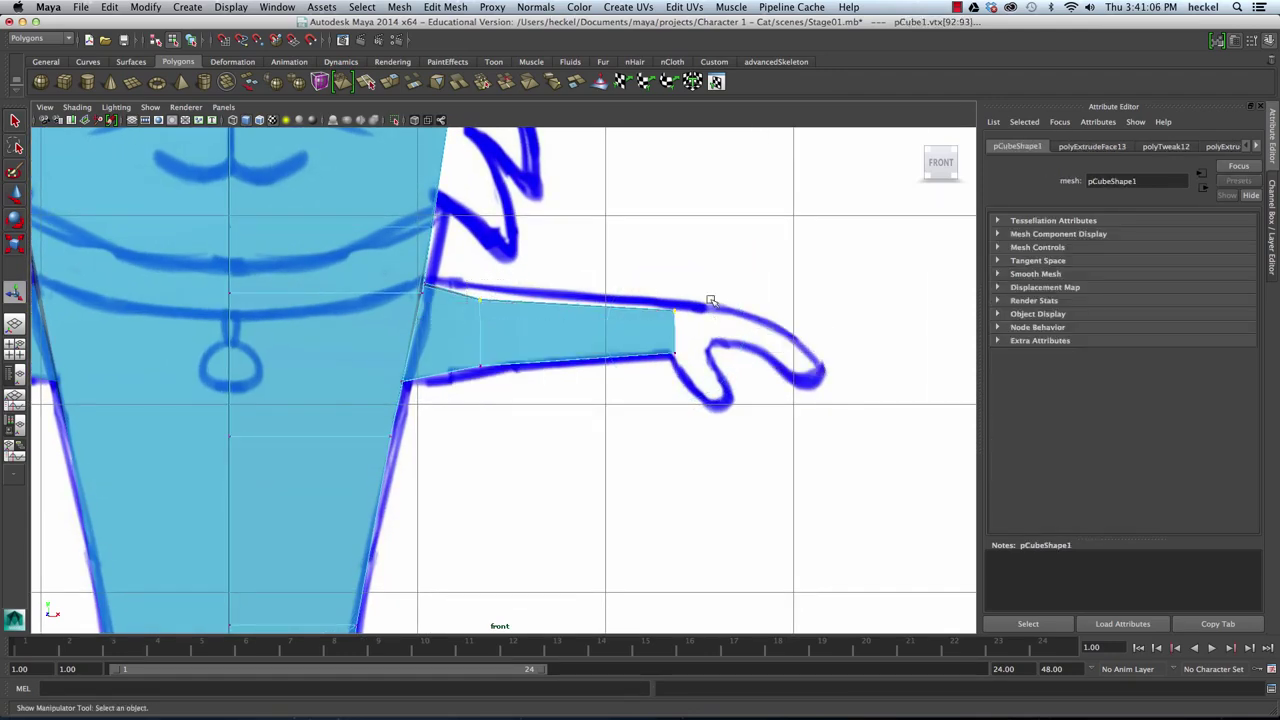
key("space")
key("space")
left_click_drag(808, 270, 760, 274, "alt")
right_click_drag(656, 276, 684, 287, "alt")
key("w")
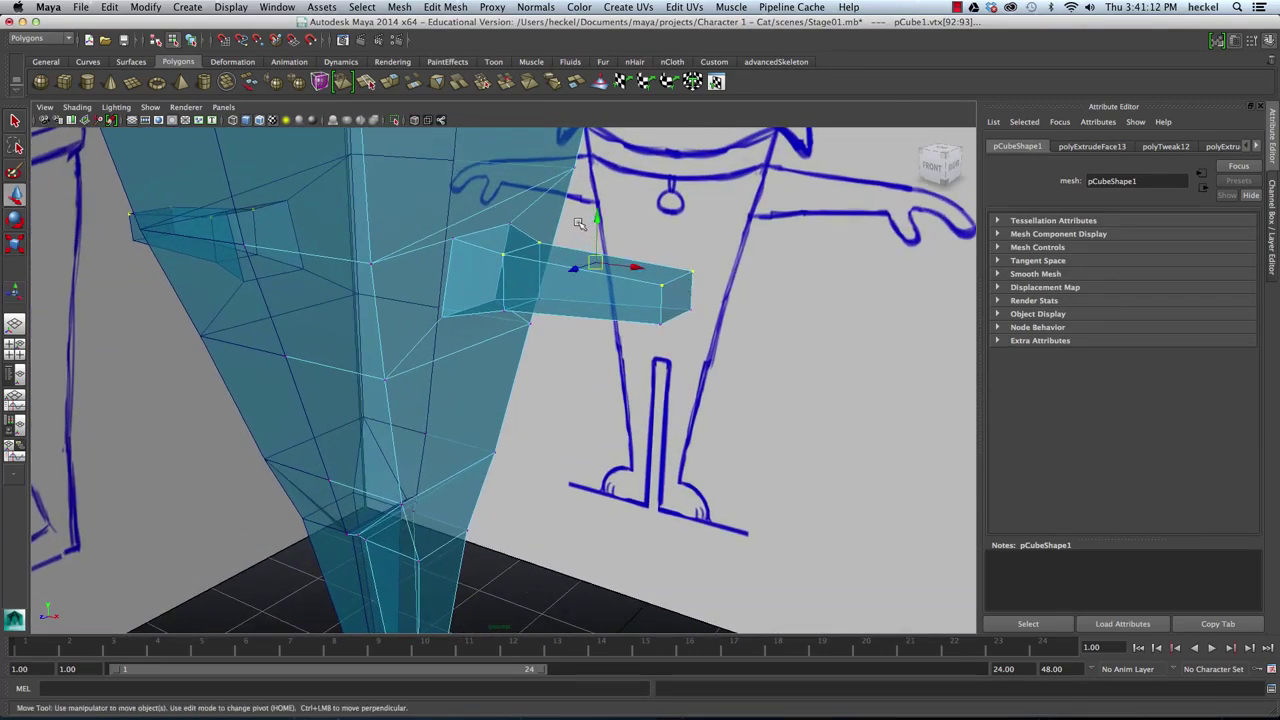
left_click_drag(598, 218, 744, 350)
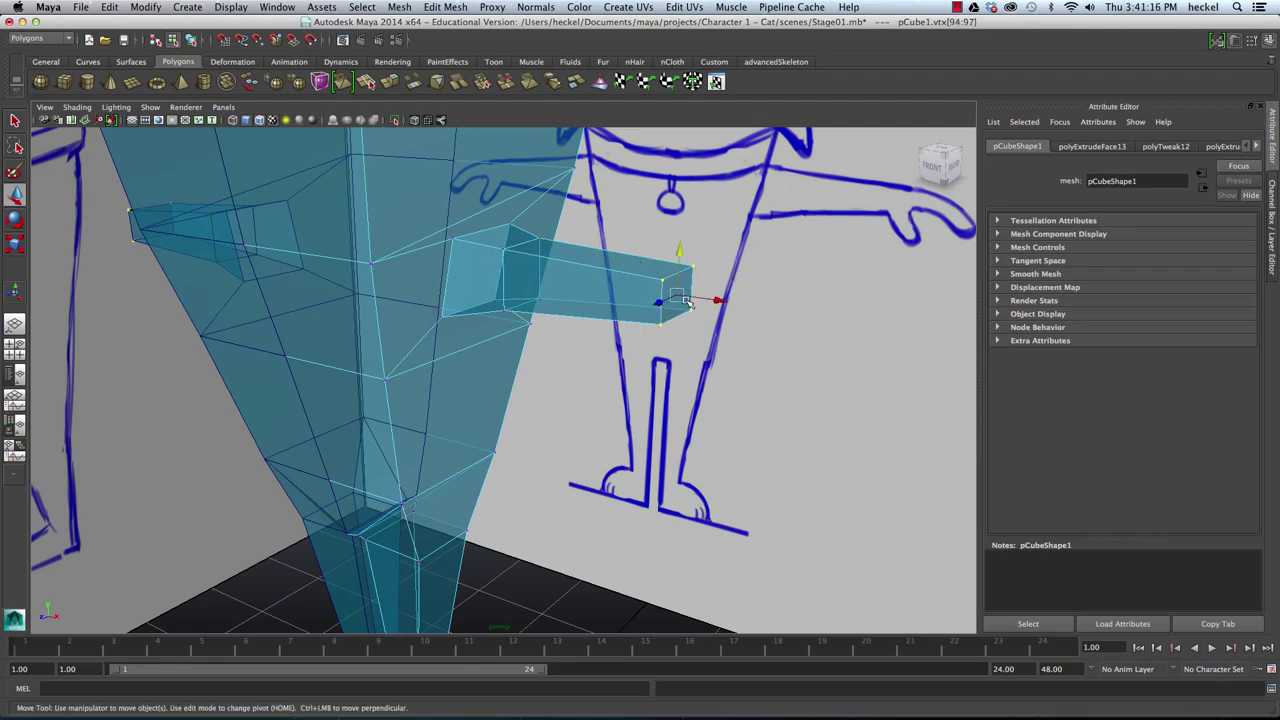
Step: Scale the wrist-end vertices narrower in depth so the arm tapers toward the hand
key("r")
left_click_drag(651, 302, 713, 305, "alt")
key("space")
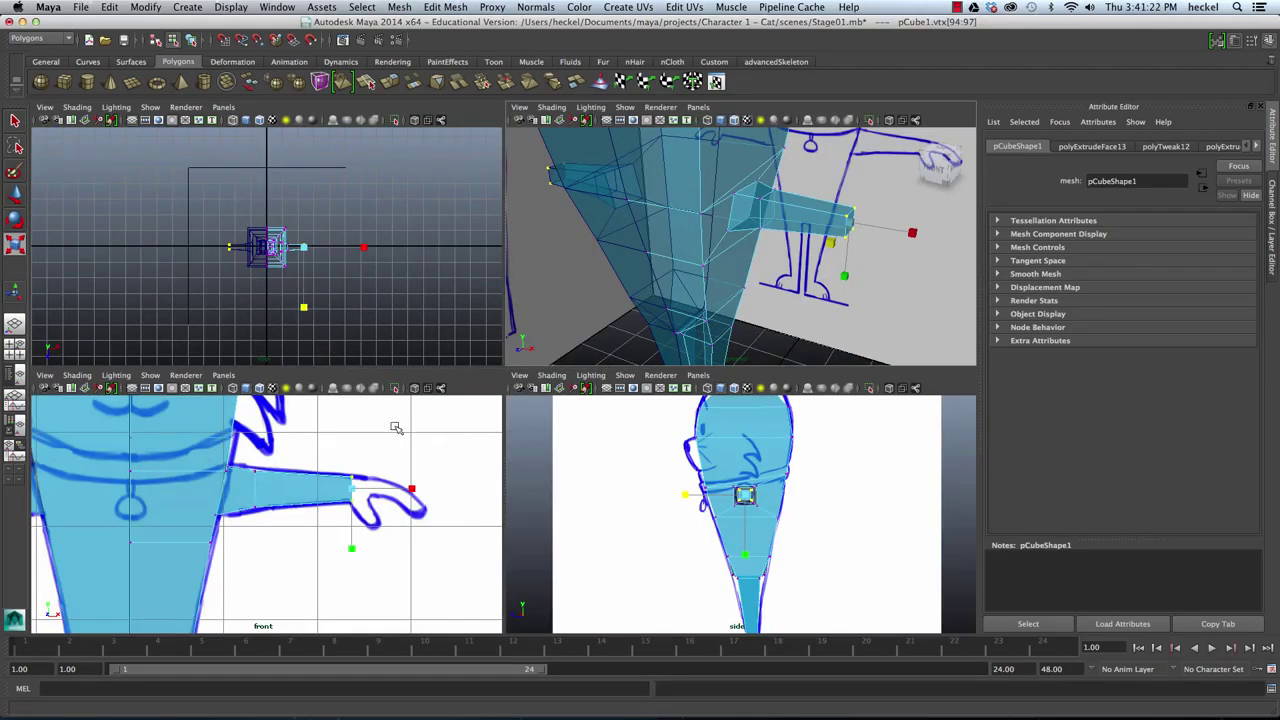
key("space")
Step: Examine the tapered arm and its proportions to the torso from several perspective angles
scroll(567, 277, "down", 5)
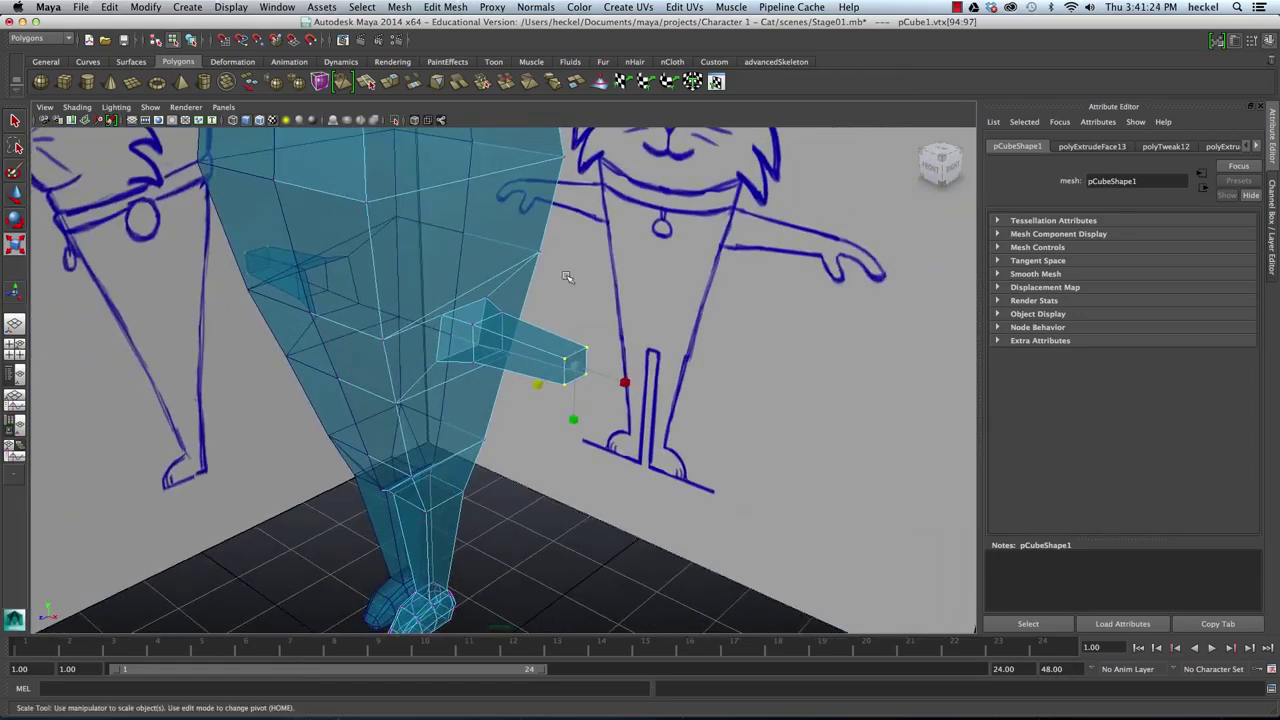
mouse_move(567, 277)
left_mouse_down("alt")
mouse_move(543, 280)
mouse_move(550, 268)
left_mouse_up("alt")
right_click_drag(550, 268, 477, 280, "alt")
middle_click_drag(530, 288, 608, 266, "alt")
left_click_drag(608, 266, 641, 278, "alt")
right_click_drag(545, 277, 671, 286, "alt")
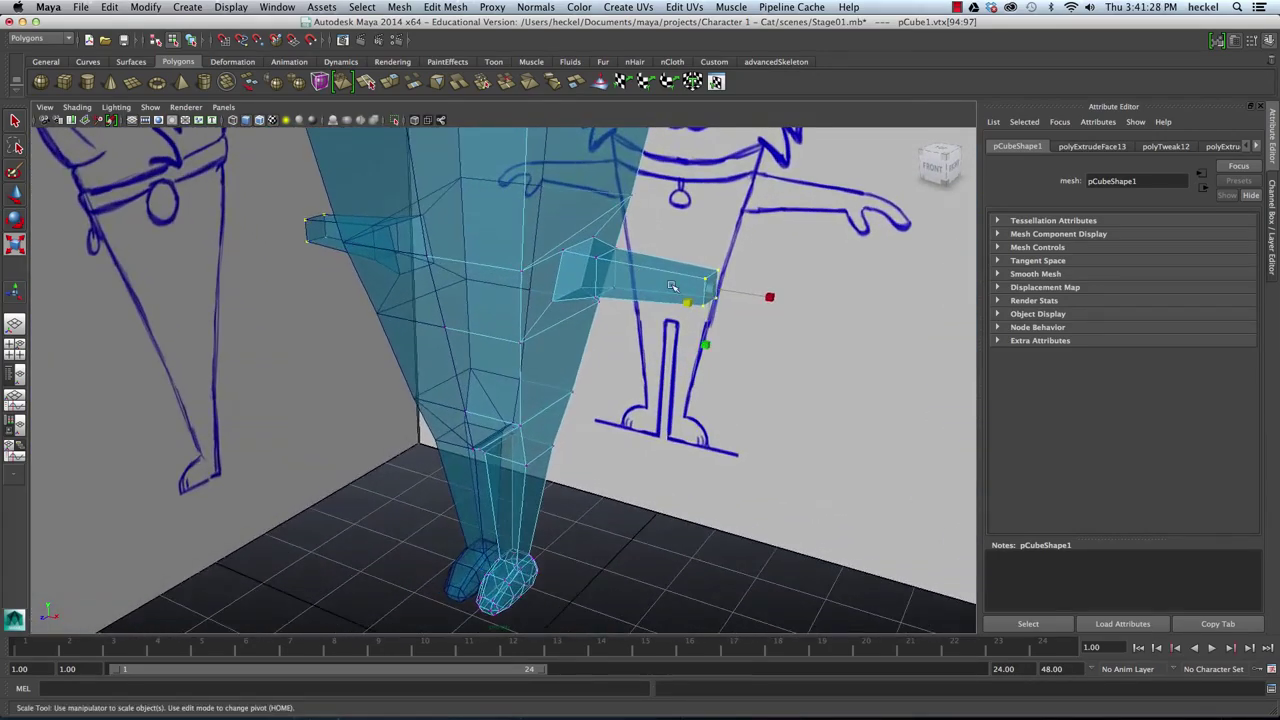
left_click_drag(672, 287, 641, 286, "alt")
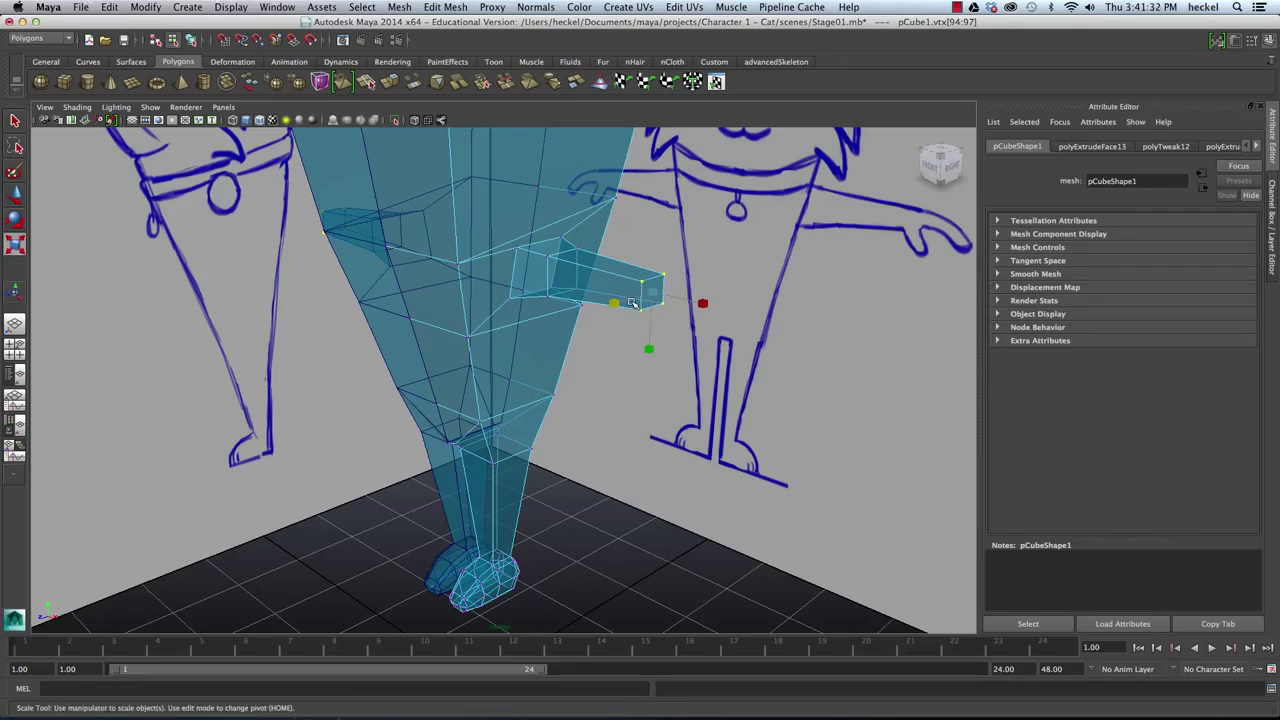
left_click_drag(549, 350, 480, 140, "alt")
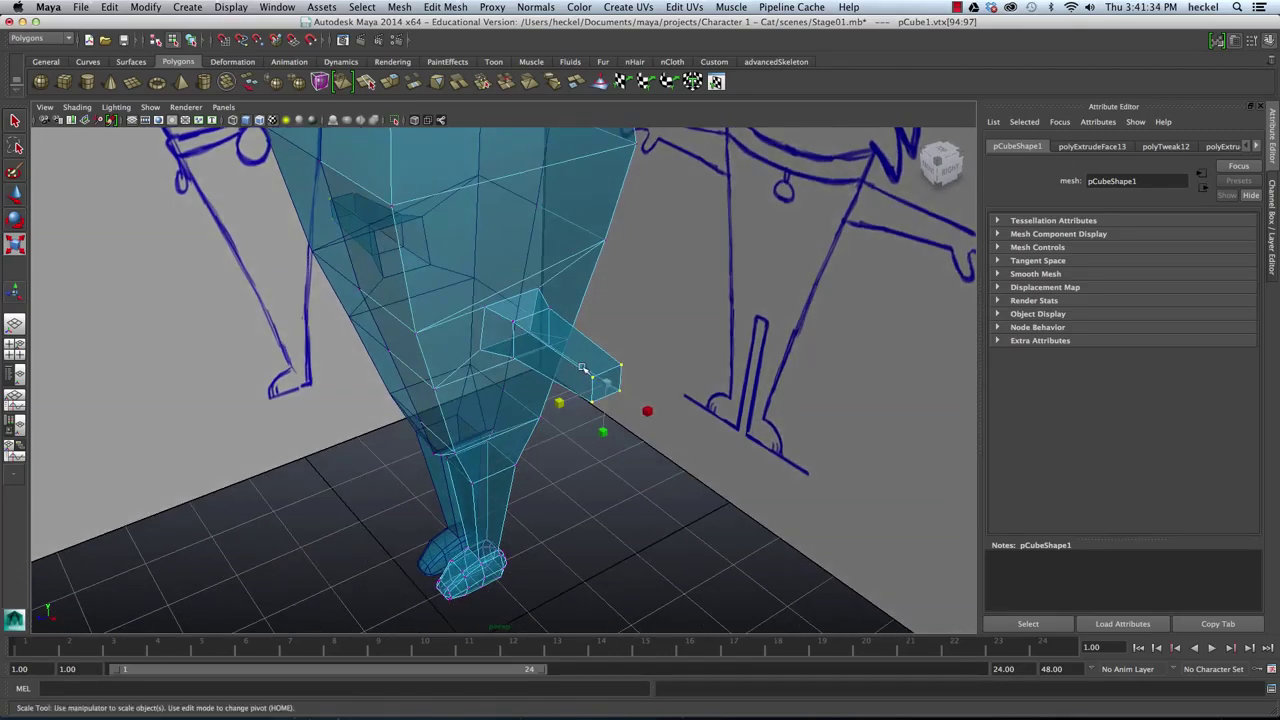
Step: Insert a vertical edge loop around the side of the torso, passing through the middle of the arm and leg
left_click(446, 7)
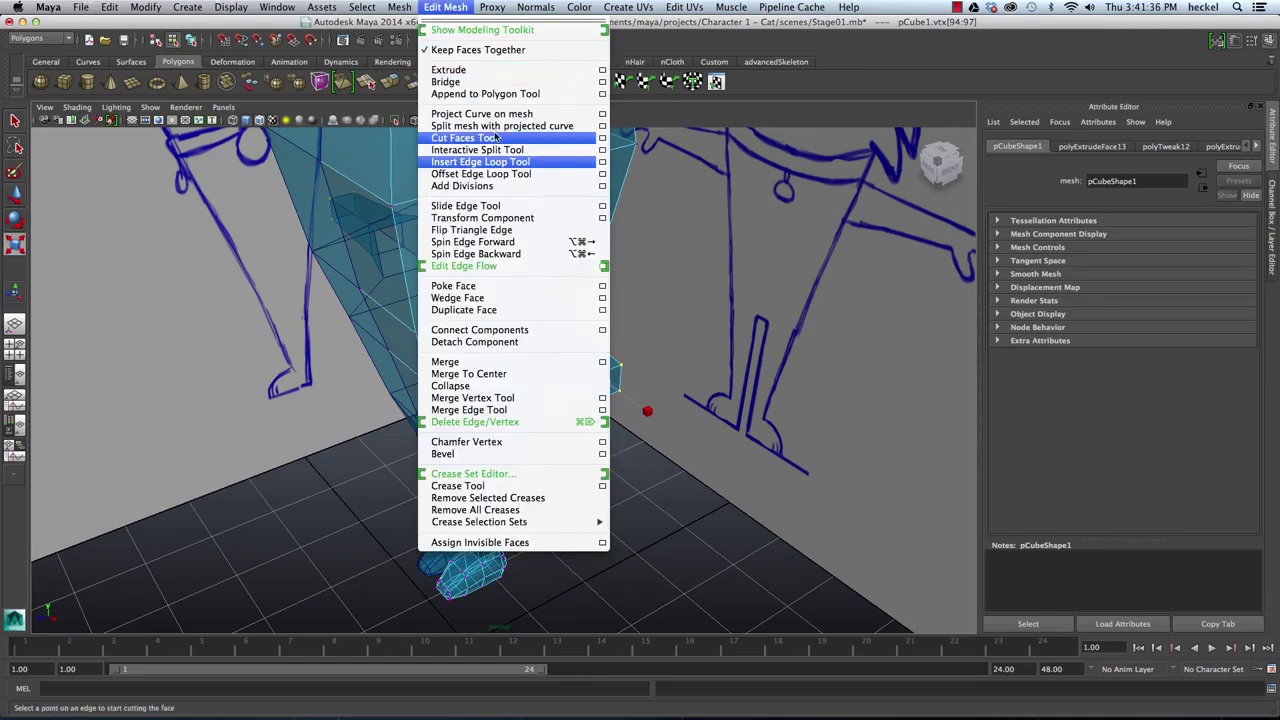
left_click(502, 162)
left_click_drag(560, 246, 363, 251, "alt")
right_click_drag(363, 251, 406, 243, "alt")
left_click_drag(406, 243, 461, 300, "alt")
right_click_drag(572, 247, 437, 216, "alt")
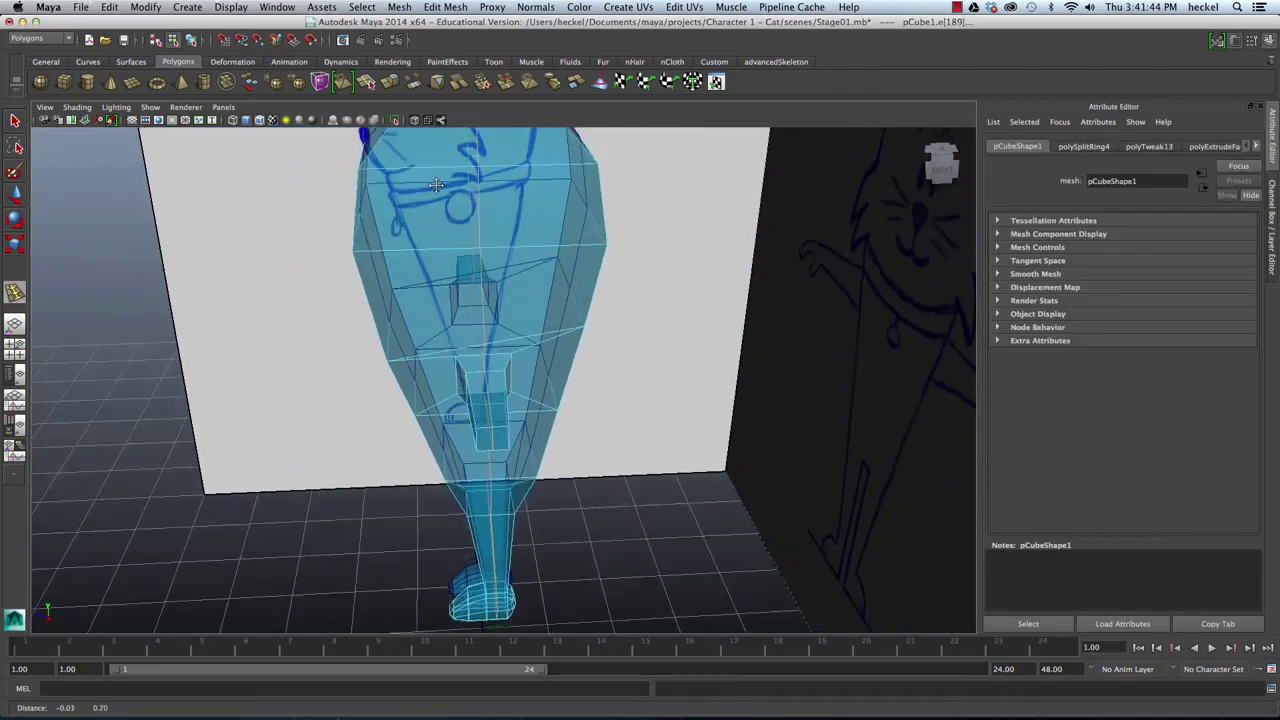
middle_click_drag(437, 216, 449, 291, "alt")
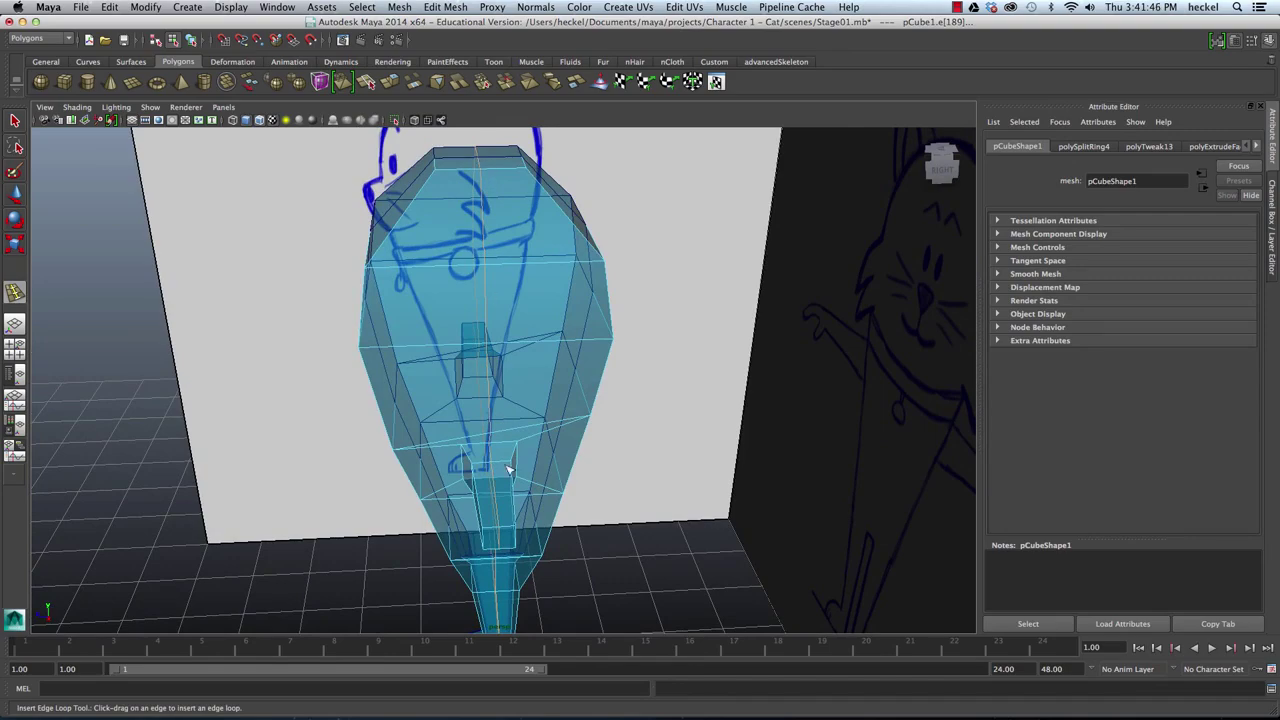
left_click_drag(503, 508, 517, 429, "alt")
mouse_move(530, 355)
left_mouse_down("alt")
mouse_move(623, 429)
mouse_move(519, 307)
mouse_move(537, 257)
mouse_move(510, 360)
mouse_move(471, 306)
mouse_move(506, 325)
left_mouse_up("alt")
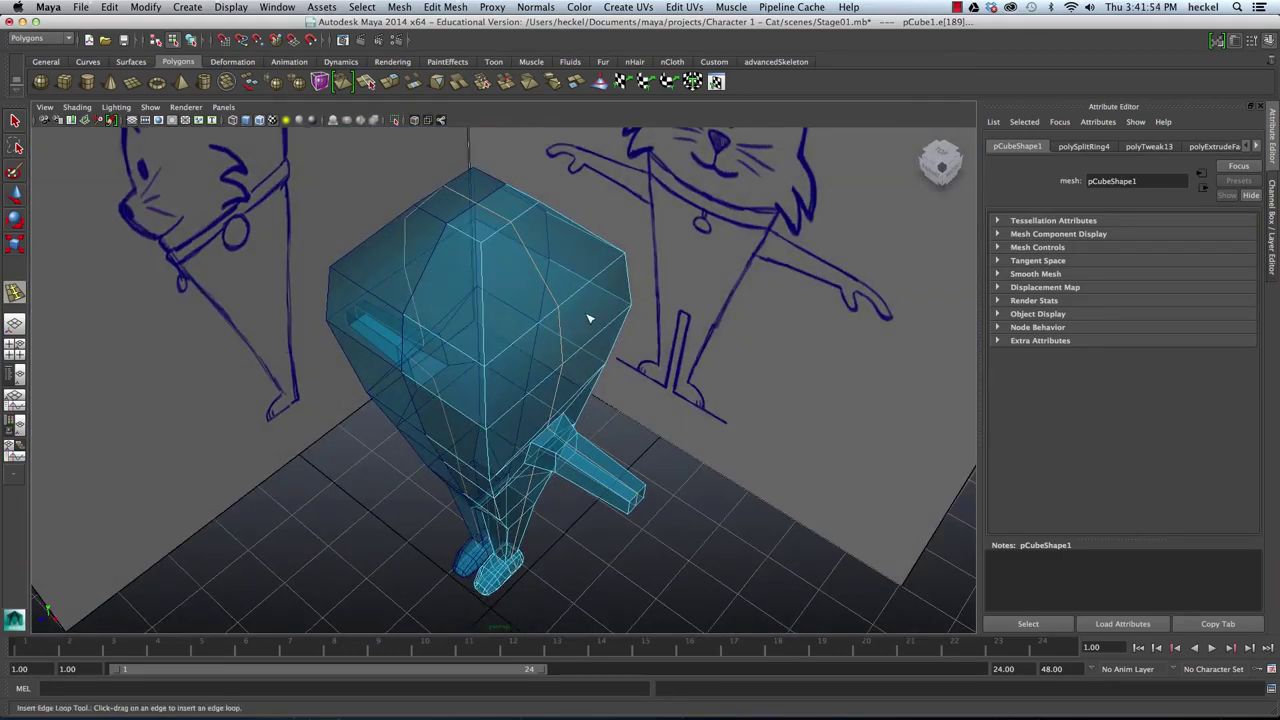
left_click_drag(586, 277, 638, 325, "alt")
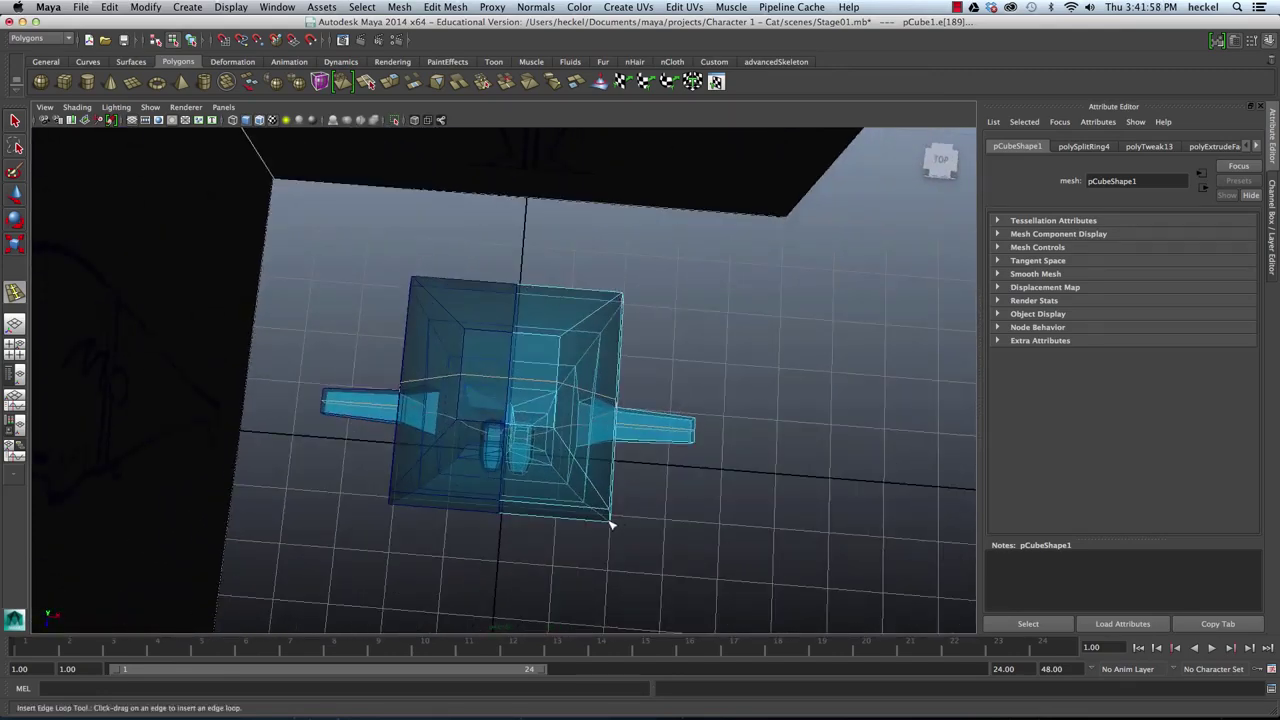
left_click_drag(596, 480, 478, 427, "alt")
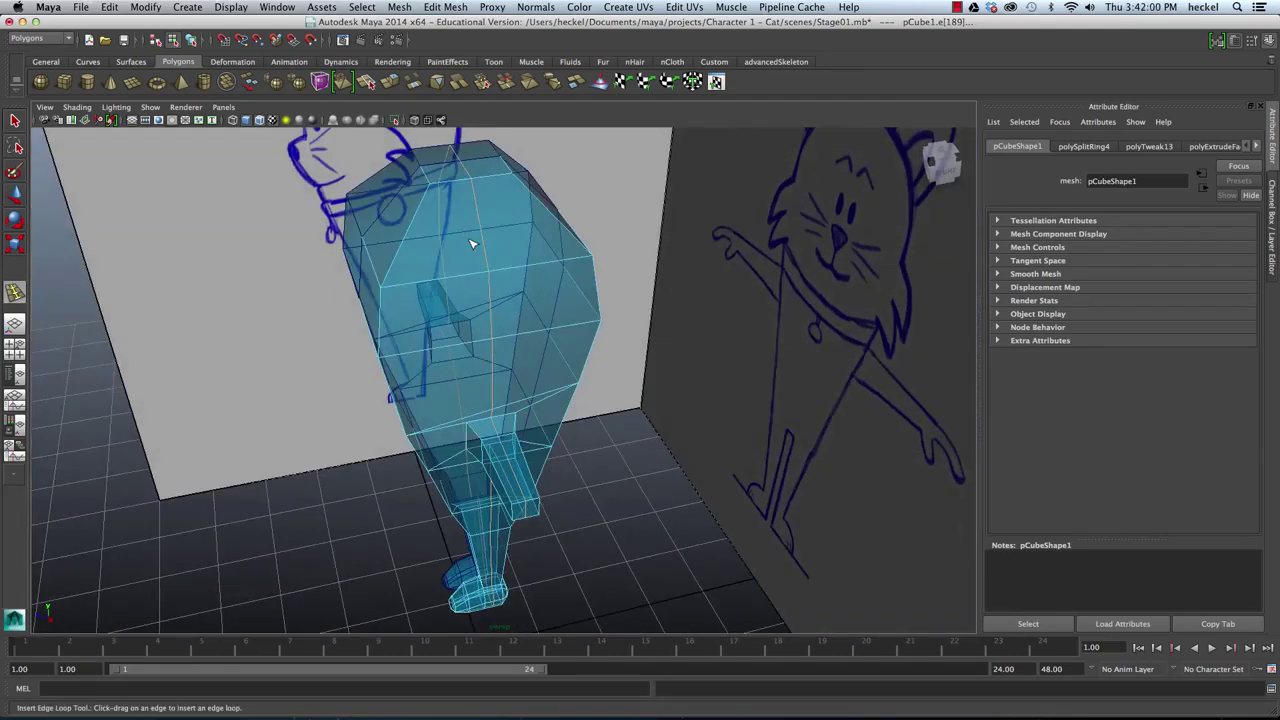
Step: Select the run of vertical edges down the front corner of the torso, from the head to above the leg
key("q")
left_click_drag(469, 249, 503, 263, "alt")
left_click(497, 269)
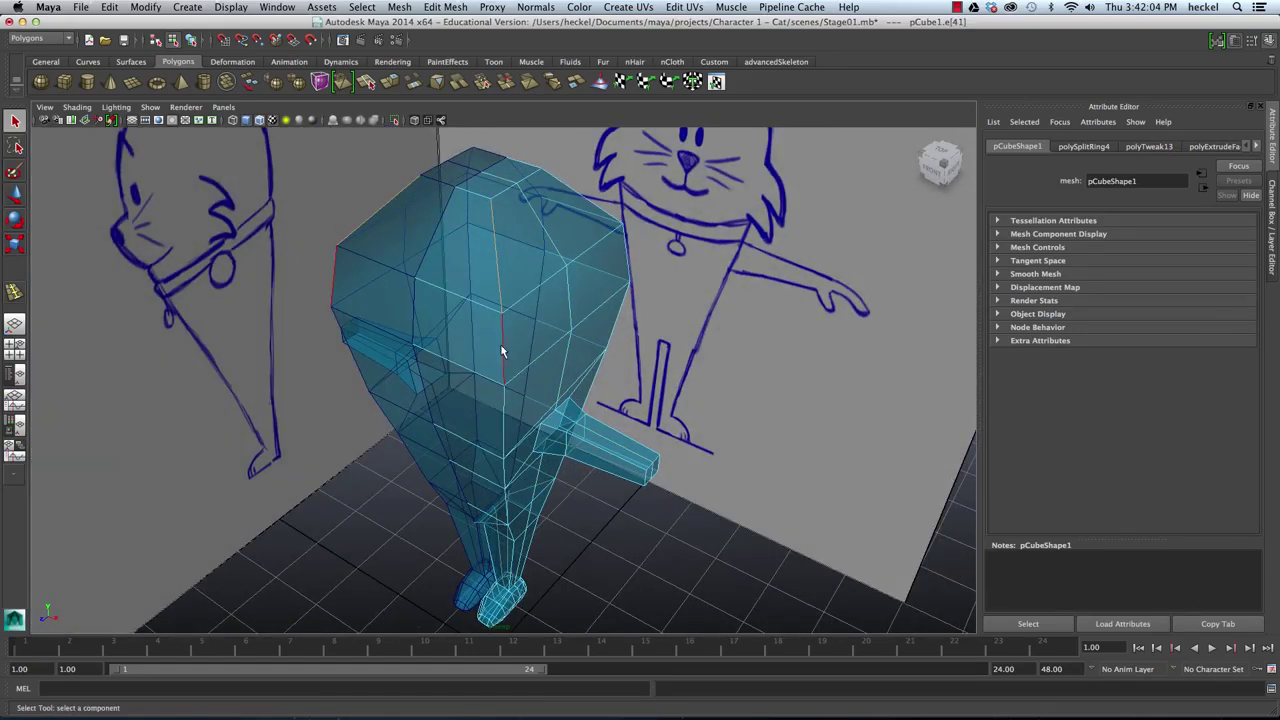
left_click(503, 350)
left_click(670, 368)
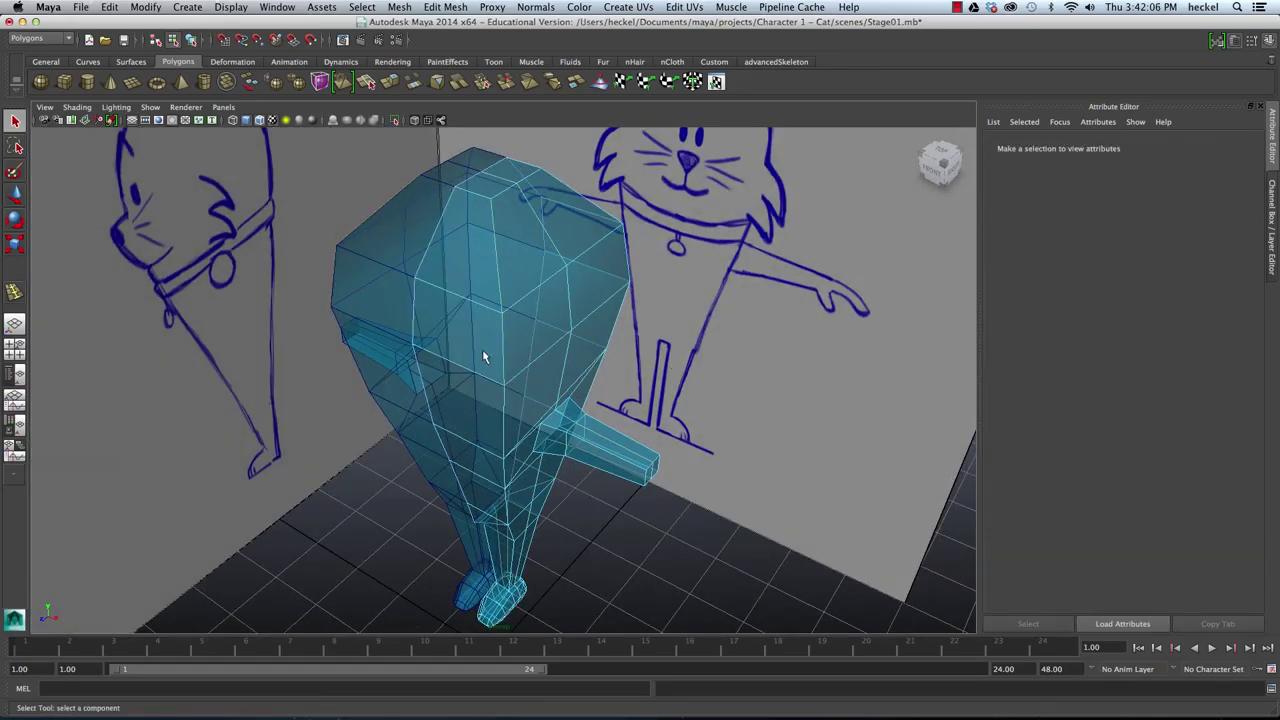
left_click(502, 352)
left_click(503, 415, "shift")
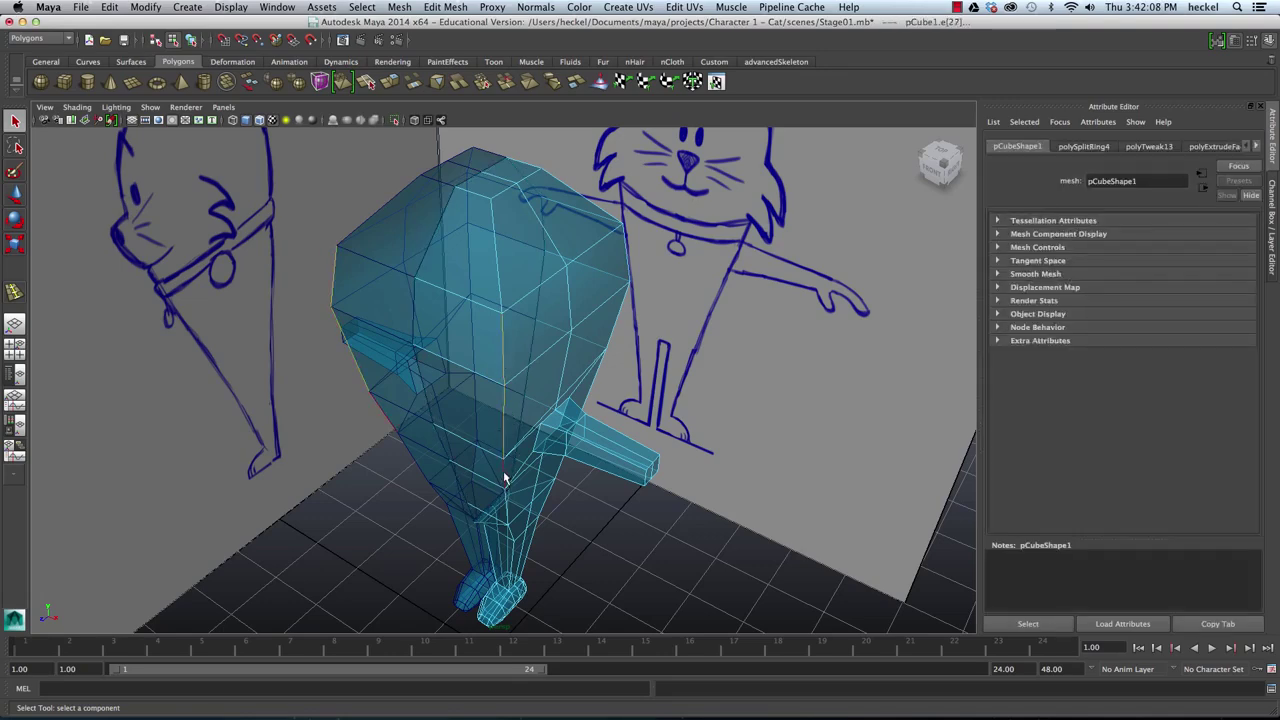
left_click_drag(503, 478, 518, 362, "alt")
left_click(507, 466, "shift")
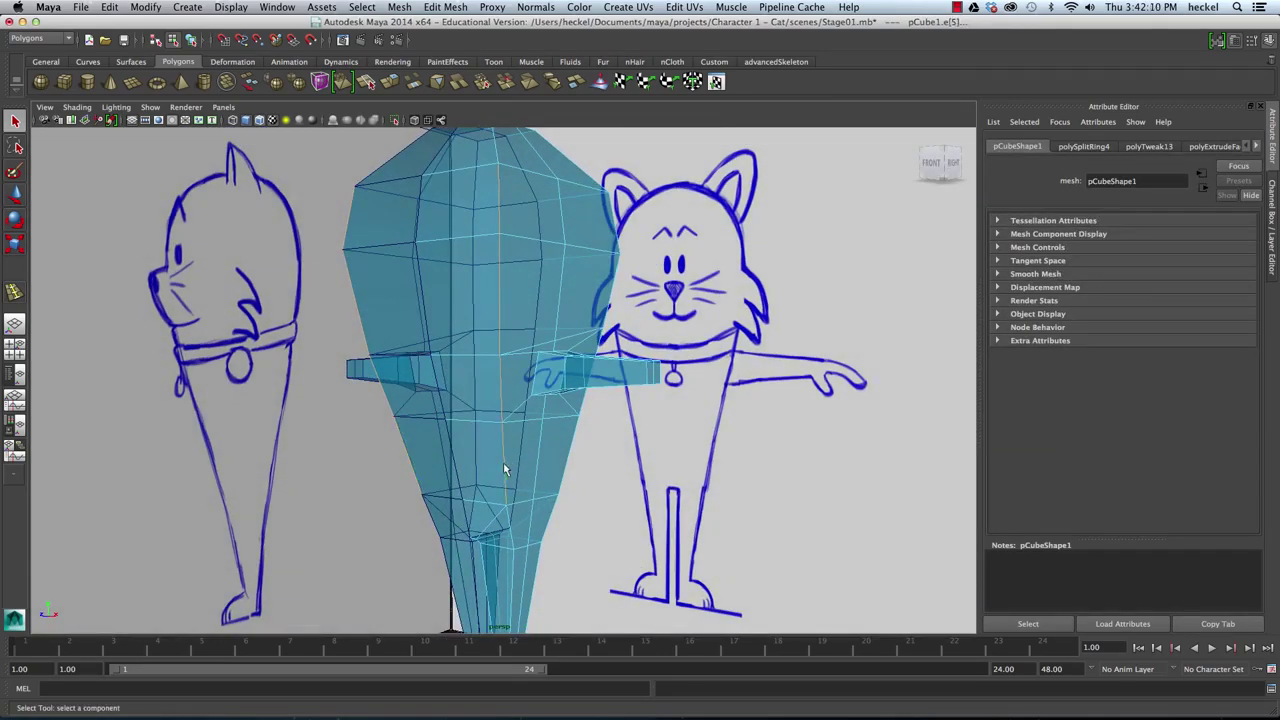
Step: Pull the selected corner edges of the torso and head inward and scale them narrower in depth to round the body's cross-section
mouse_move(632, 290)
left_mouse_down("alt")
mouse_move(563, 292)
mouse_move(575, 322)
left_mouse_up("alt")
left_click_drag(553, 366, 548, 404, "alt")
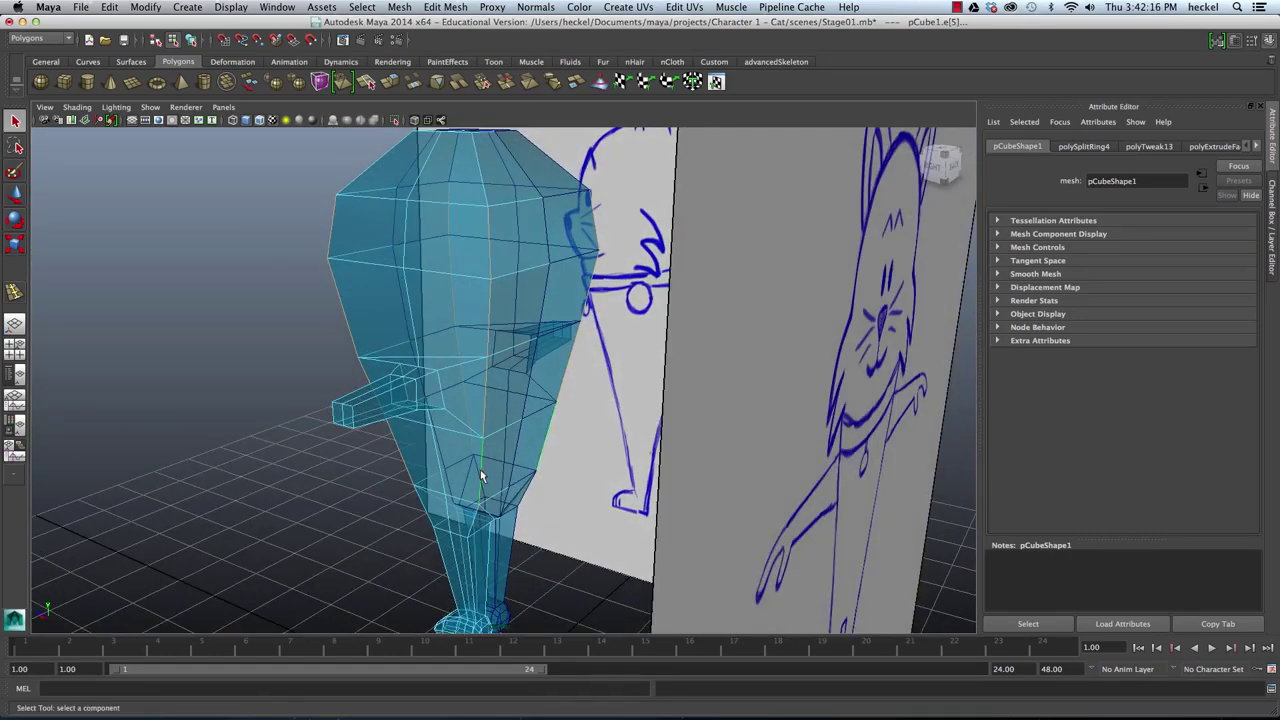
mouse_move(485, 470)
left_mouse_down("alt")
mouse_move(606, 449)
mouse_move(686, 477)
mouse_move(651, 303)
mouse_move(523, 206)
mouse_move(518, 241)
mouse_move(478, 243)
mouse_move(529, 264)
left_mouse_up("alt")
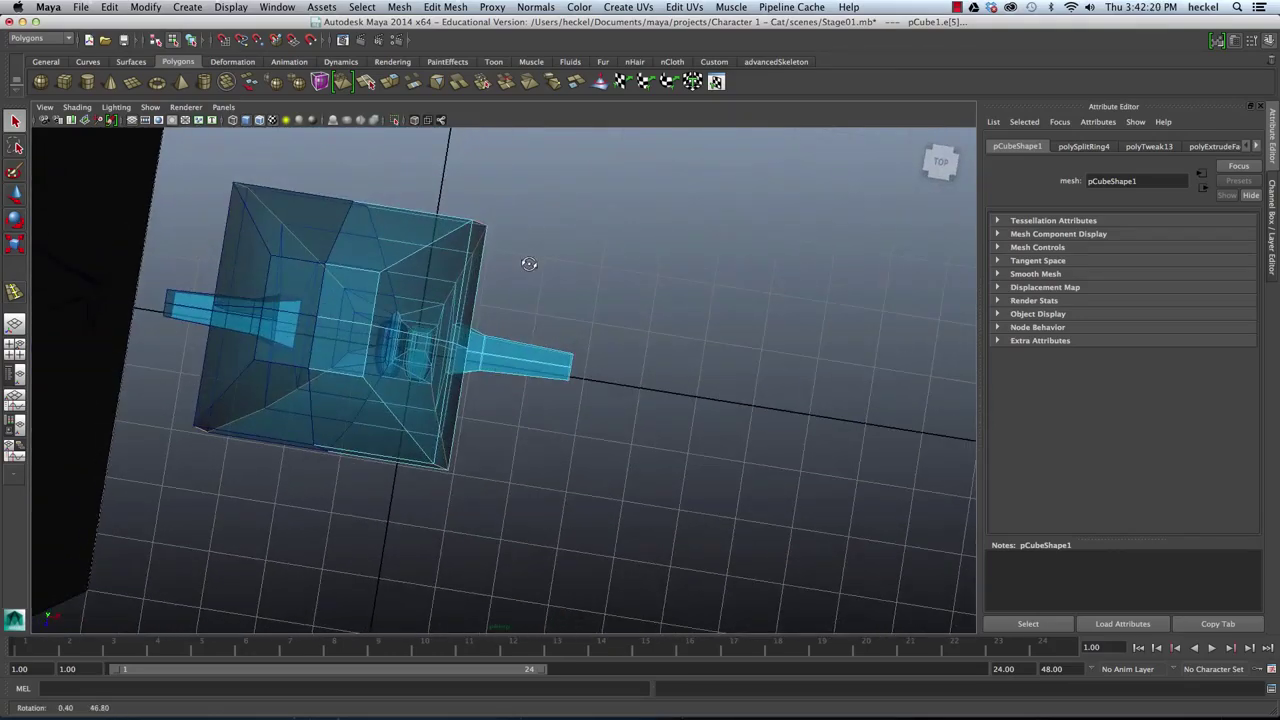
key("w")
double_click(517, 352)
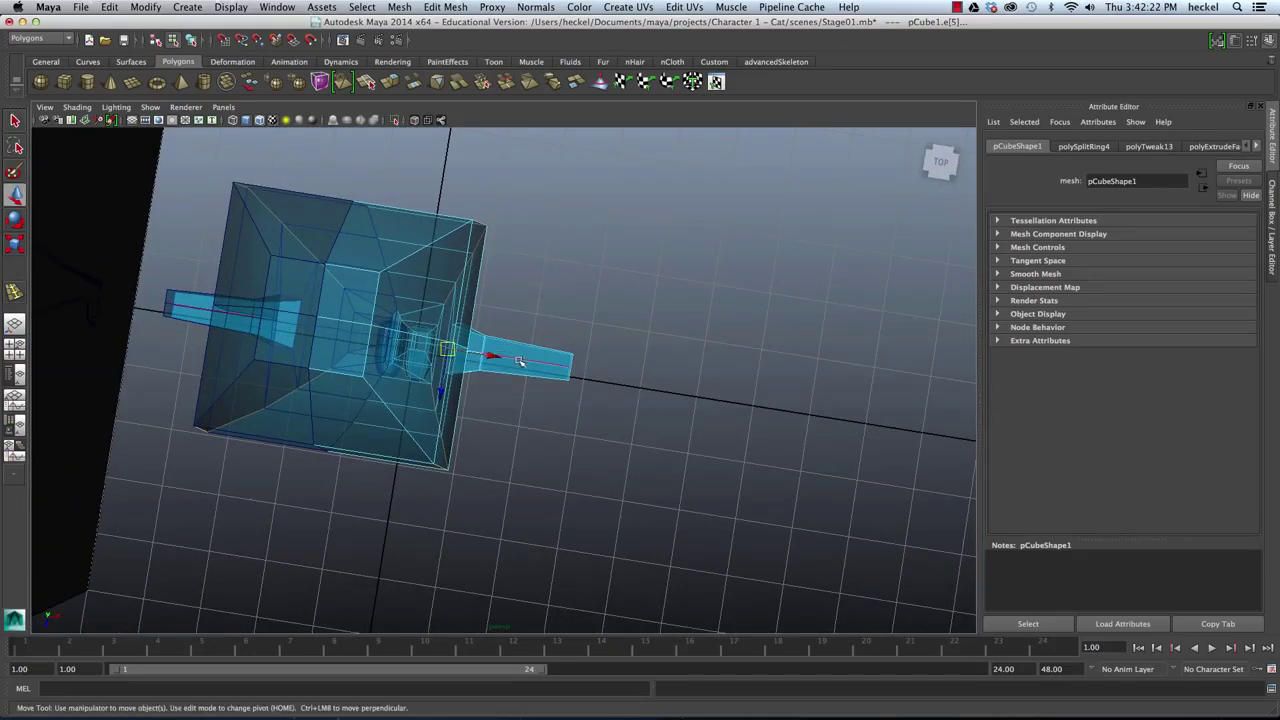
left_click_drag(519, 361, 465, 268, "alt")
mouse_move(480, 327)
left_mouse_down("alt")
mouse_move(428, 256)
mouse_move(470, 388)
left_mouse_up("alt")
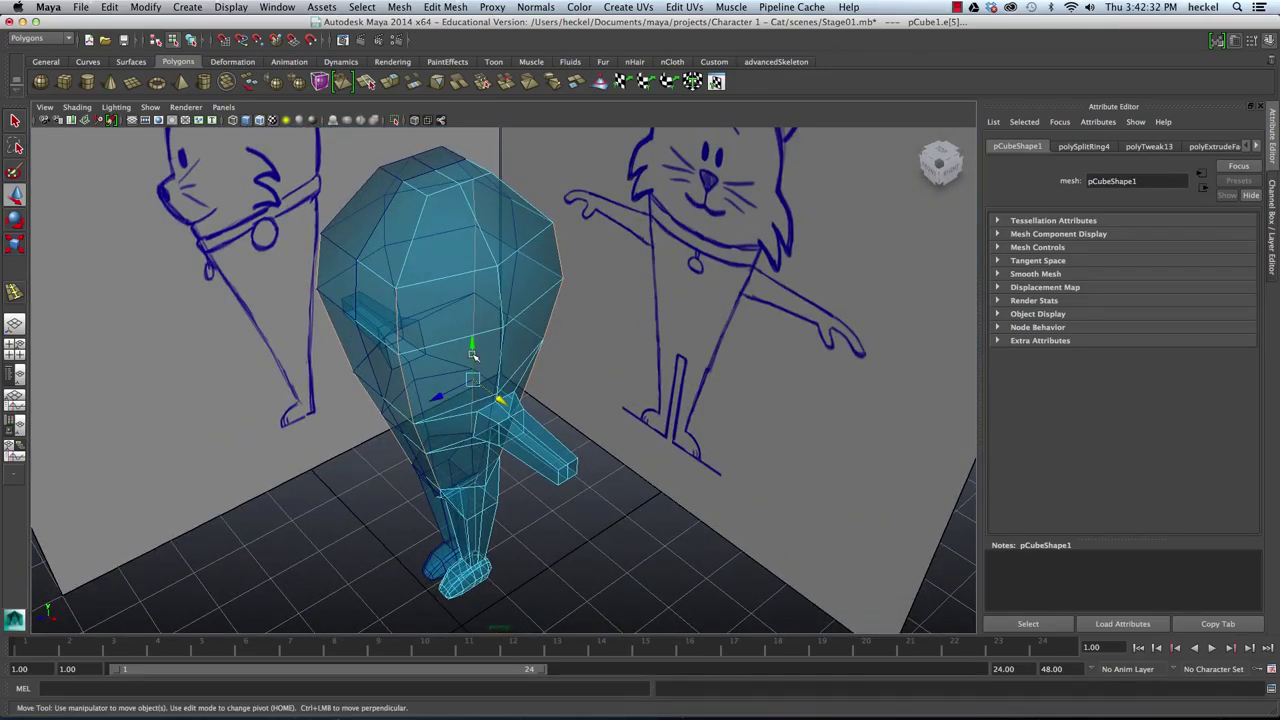
key("r")
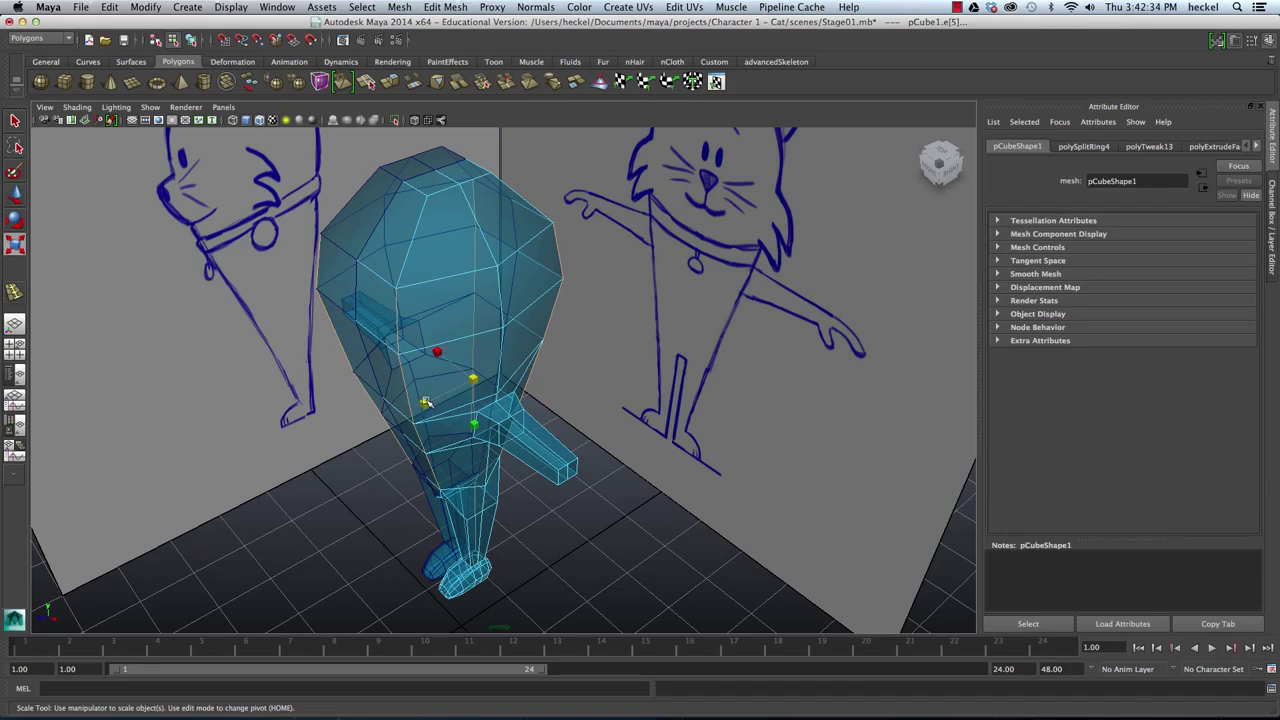
left_click_drag(425, 402, 579, 362)
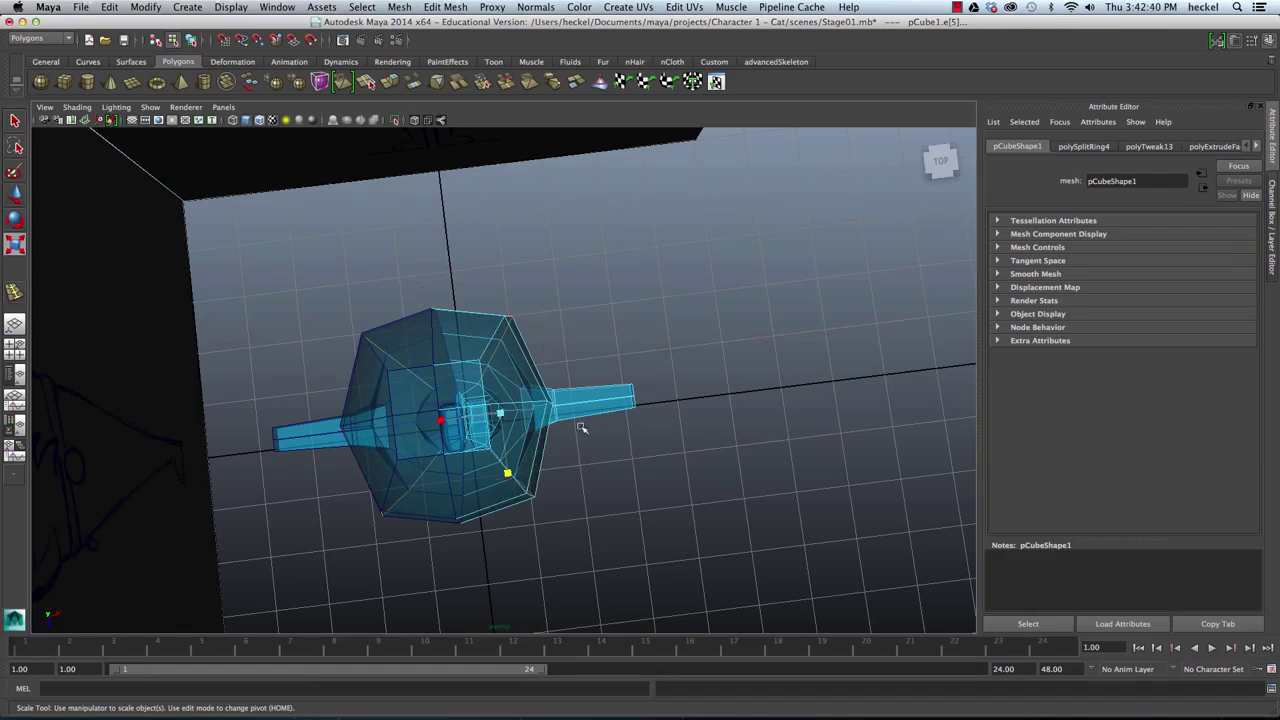
Step: Refine the depth scaling of the selected corner edges so the body outline looks rounder from above
left_click_drag(581, 428, 580, 341, "alt")
middle_click_drag(580, 341, 564, 220, "alt")
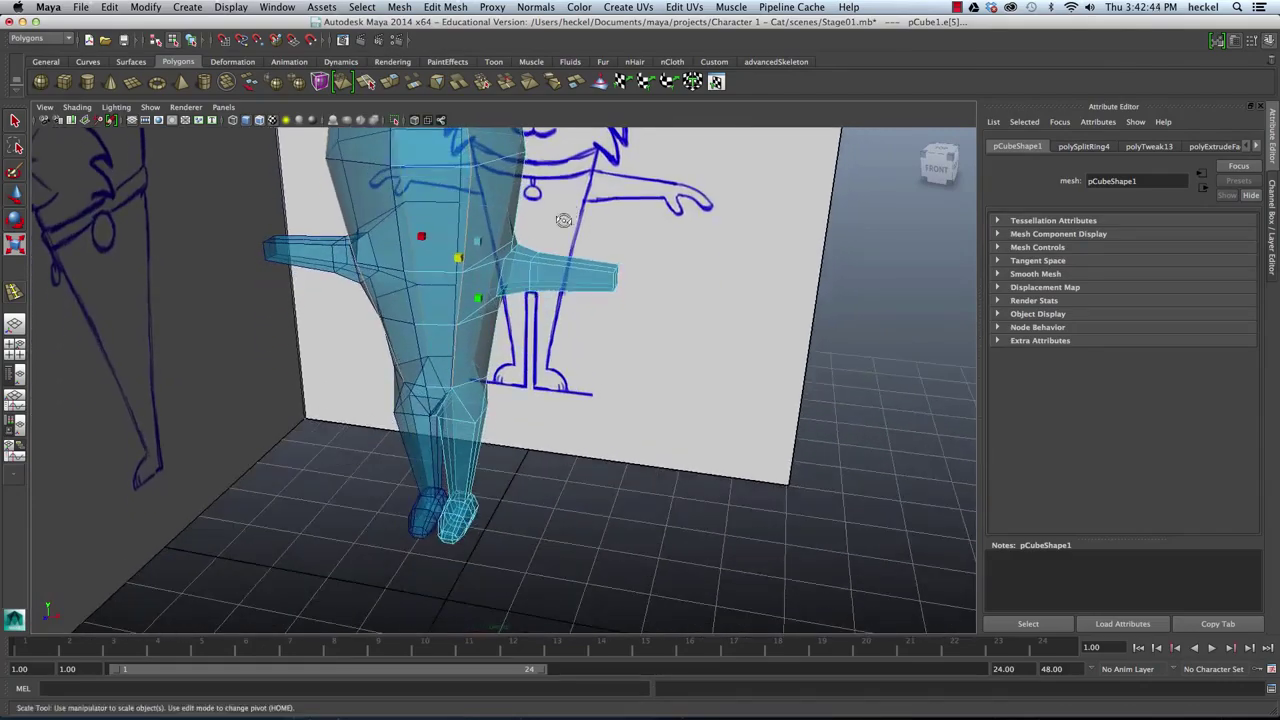
left_click_drag(564, 220, 590, 299, "alt")
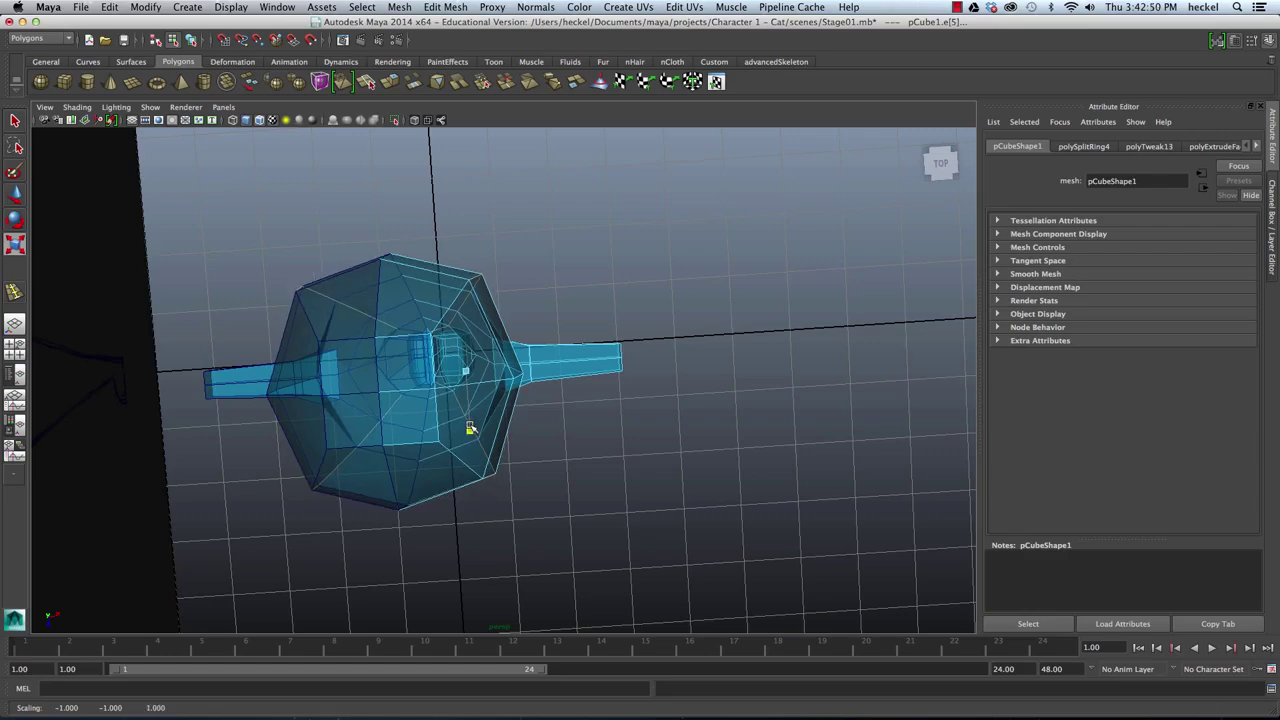
left_click_drag(470, 428, 540, 344, "alt")
Step: Examine the rounded torso, arms, legs and feet from several perspective angles and distances
middle_click_drag(606, 266, 574, 441, "alt")
left_click_drag(574, 441, 608, 352, "alt")
middle_click_drag(608, 352, 615, 178, "alt")
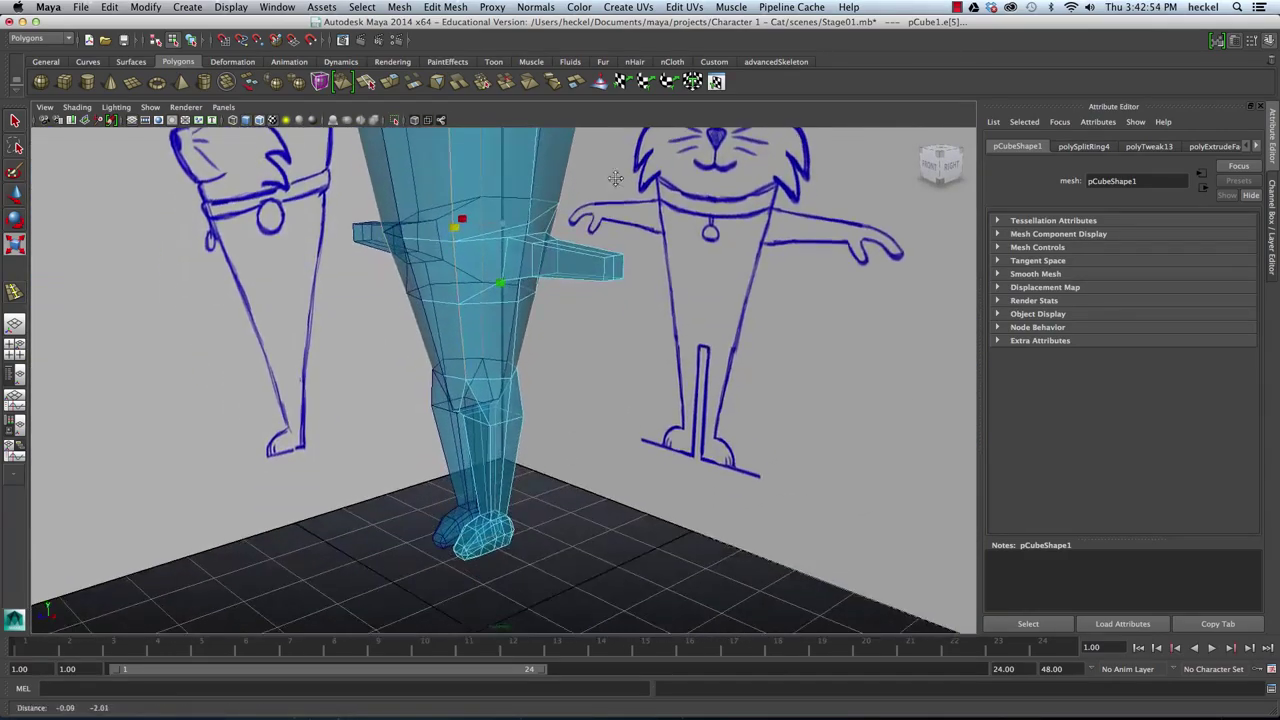
left_click_drag(615, 178, 577, 236, "alt")
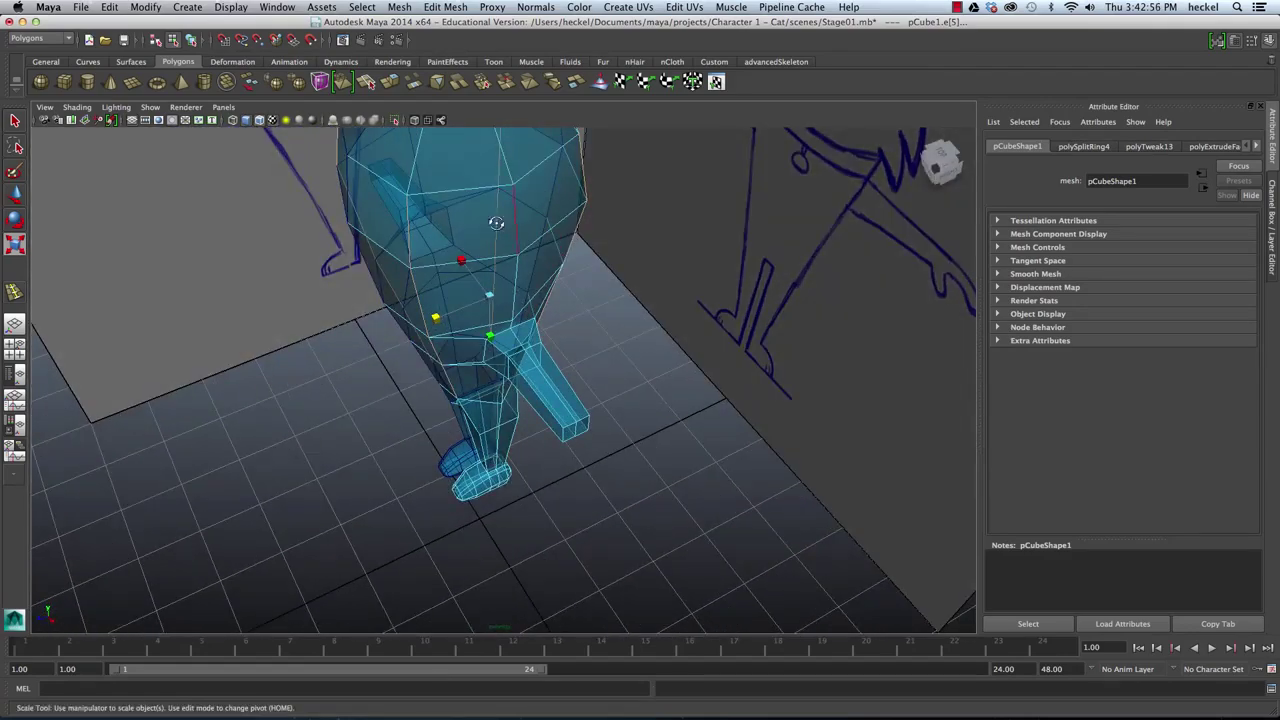
left_click_drag(496, 222, 533, 226, "alt")
mouse_move(420, 203)
left_mouse_down("alt")
mouse_move(470, 230)
mouse_move(660, 277)
mouse_move(555, 318)
mouse_move(531, 237)
mouse_move(546, 240)
left_mouse_up("alt")
mouse_move(456, 352)
middle_mouse_down("alt")
mouse_move(466, 251)
mouse_move(455, 249)
middle_mouse_up("alt")
left_click_drag(453, 248, 560, 258, "alt")
right_click_drag(545, 250, 614, 231, "alt")
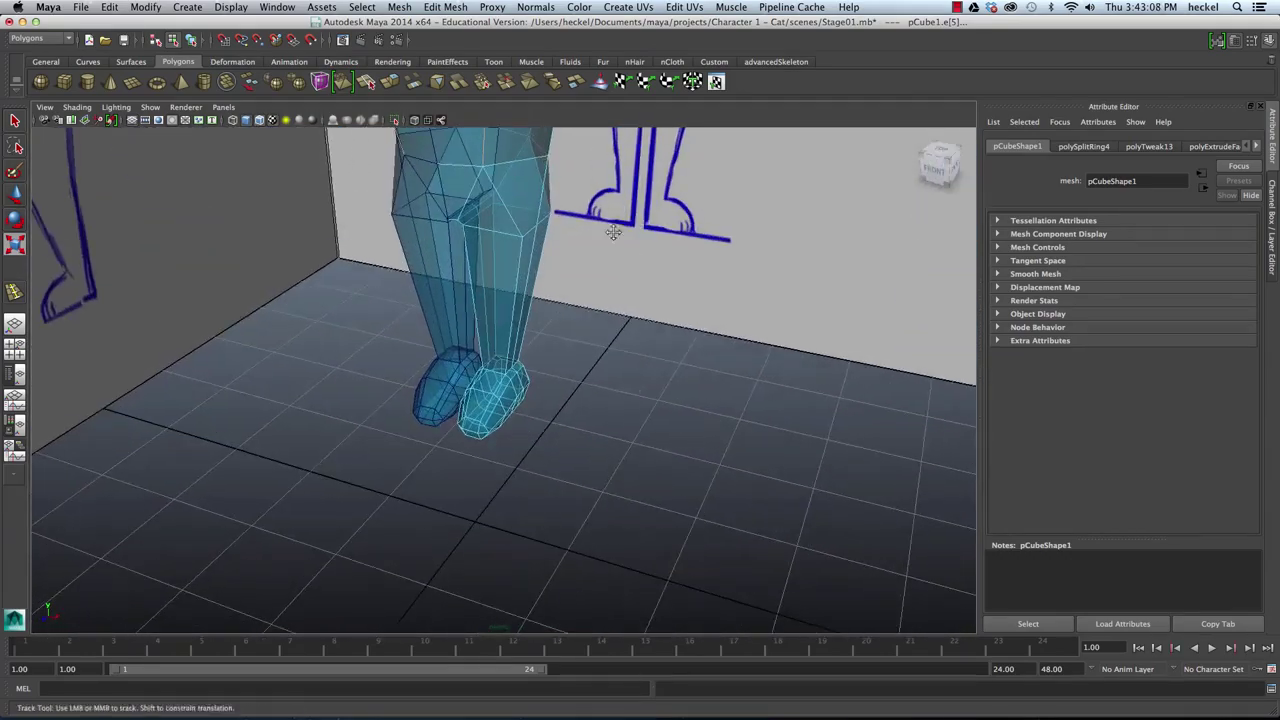
middle_click_drag(614, 231, 608, 388, "alt")
left_click_drag(475, 340, 571, 316, "alt")
right_click_drag(571, 316, 586, 231, "alt")
left_click_drag(586, 231, 558, 282, "alt")
right_click_drag(703, 260, 632, 208, "alt")
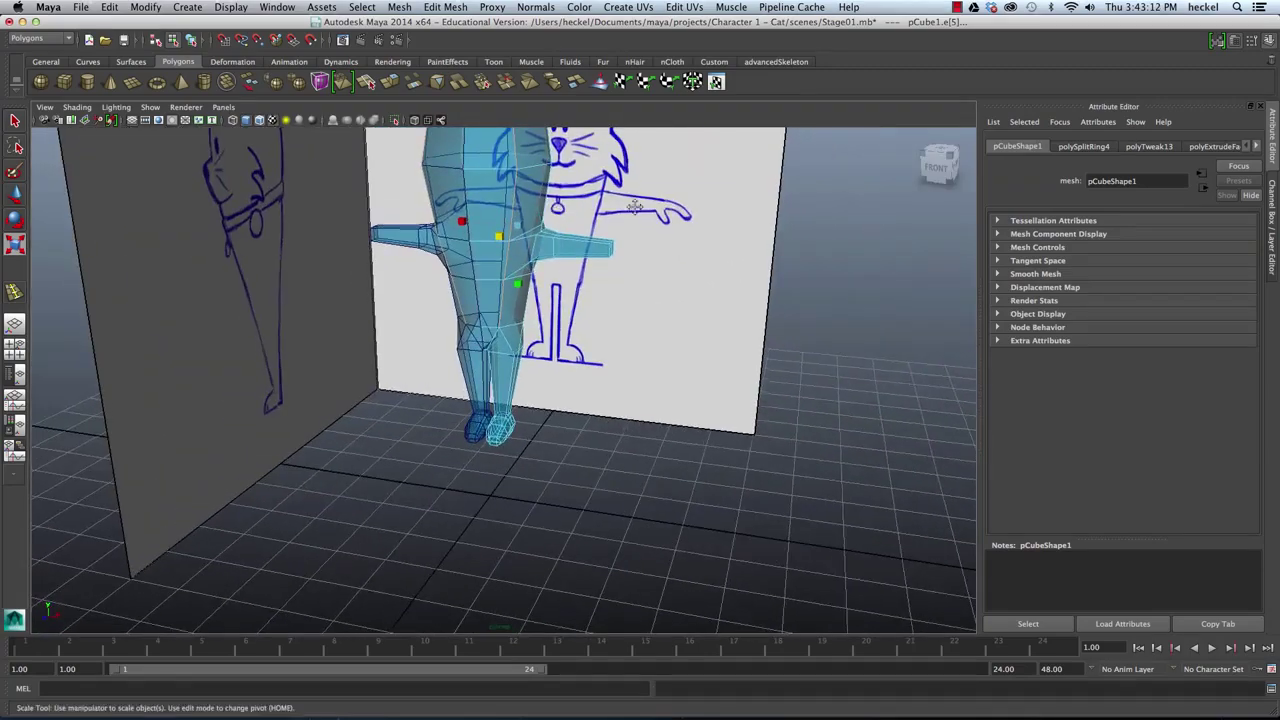
middle_click_drag(632, 208, 626, 325, "alt")
left_click_drag(568, 140, 575, 218, "alt")
right_click_drag(574, 218, 617, 294, "alt")
left_click_drag(617, 294, 570, 226, "alt")
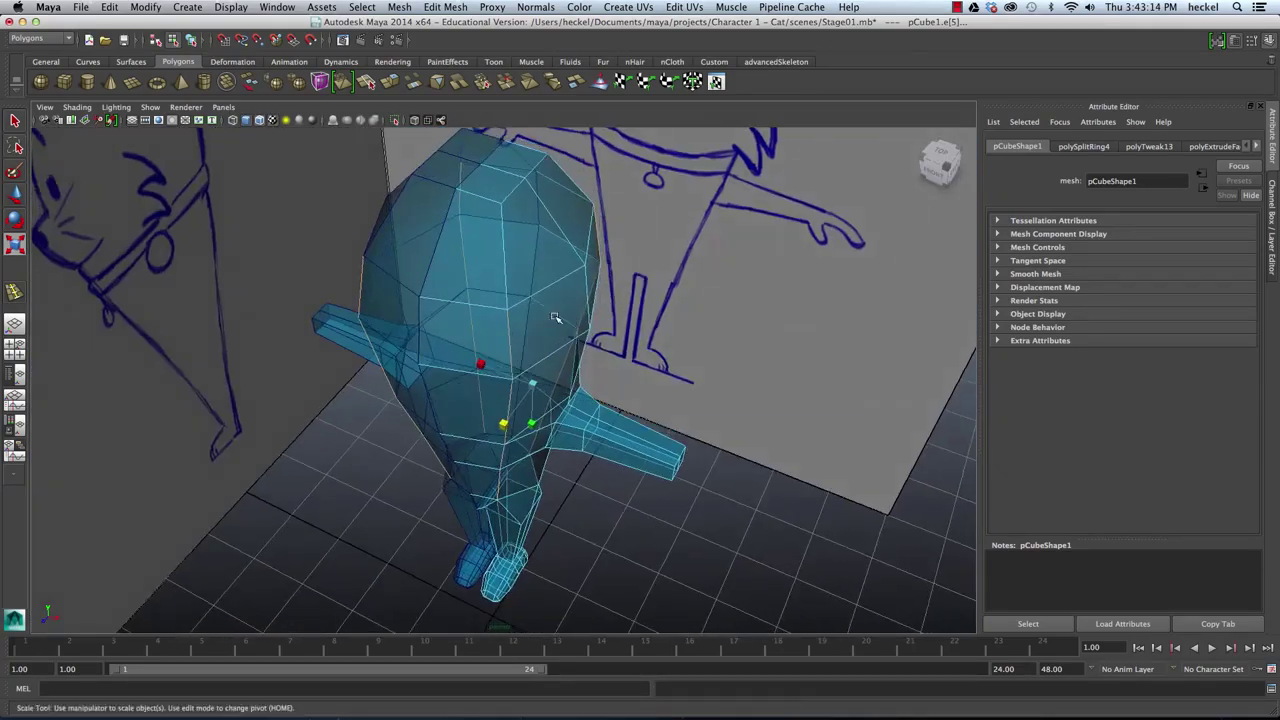
Step: Select the front and back corner vertices on top of the head and move them inward toward the centre line
right_click_drag(557, 317, 576, 338, "alt")
middle_click_drag(566, 126, 573, 213, "alt")
right_click_drag(512, 270, 511, 268)
left_click(509, 270)
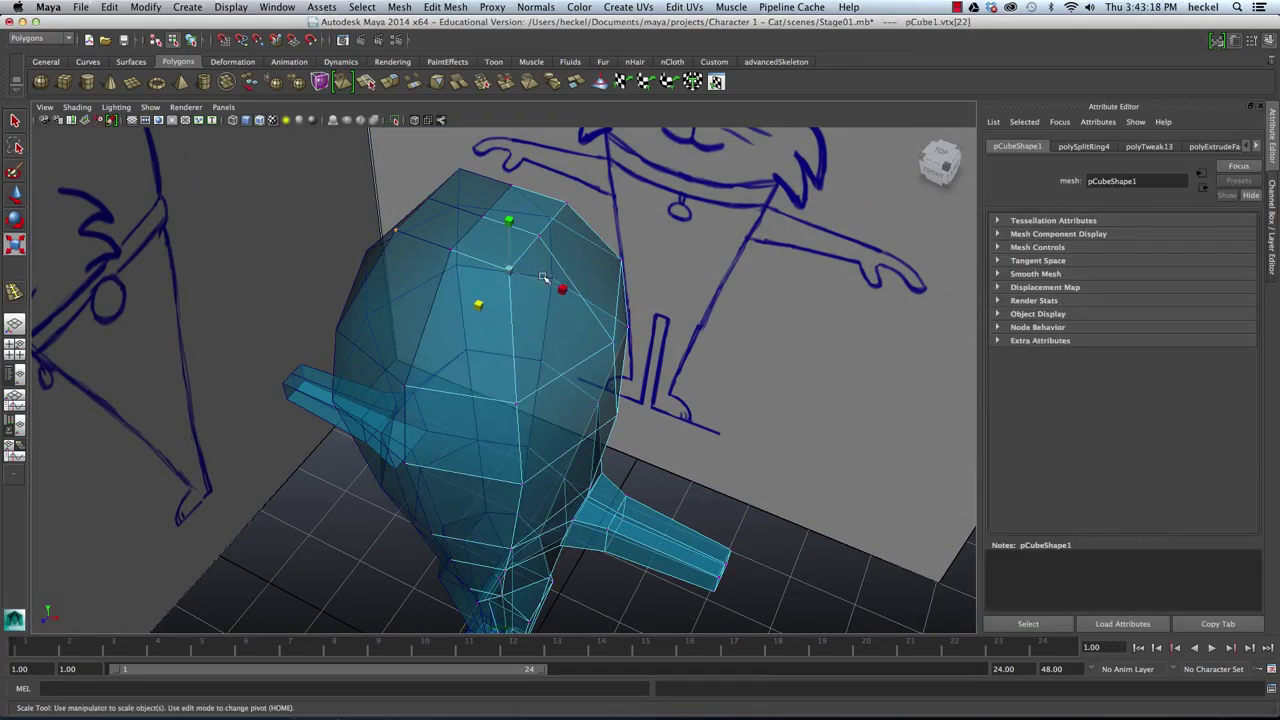
key("w")
left_click(567, 203, "shift")
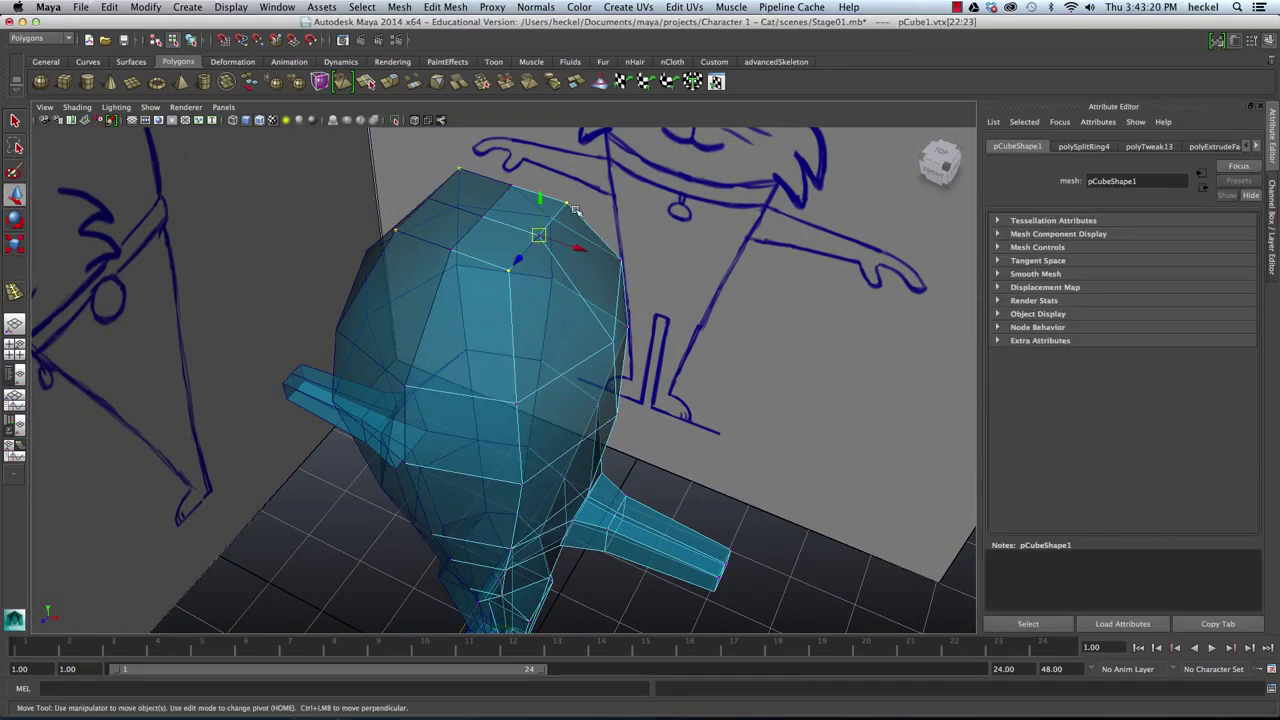
left_click_drag(579, 247, 582, 248)
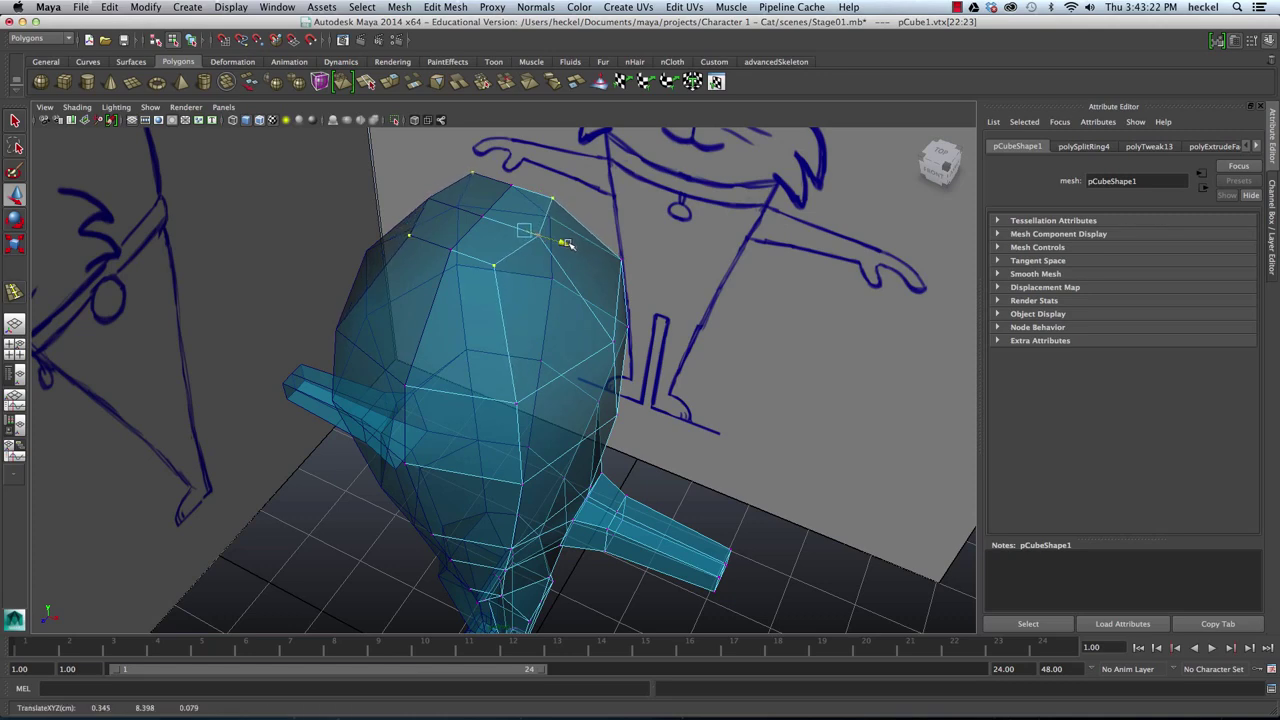
Step: Scale the selected head-top vertices closer together in depth and adjust their sideways position to round the crown
key("r")
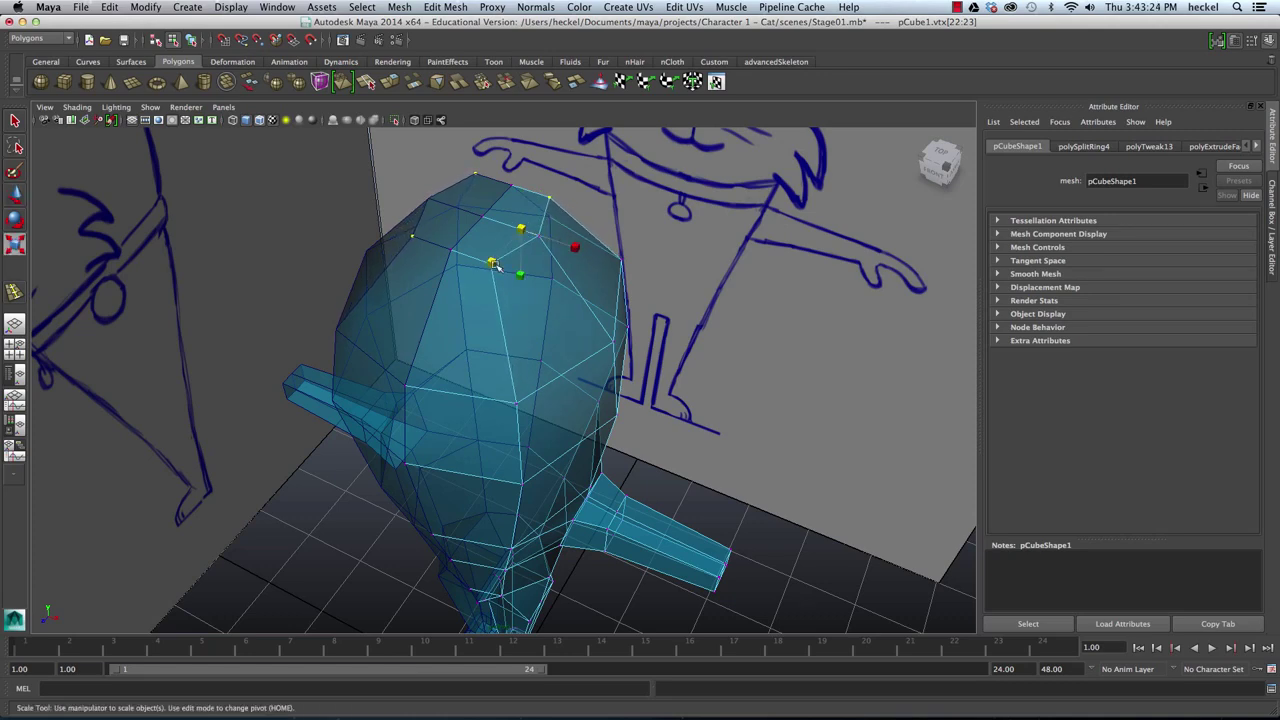
left_click_drag(492, 263, 624, 311)
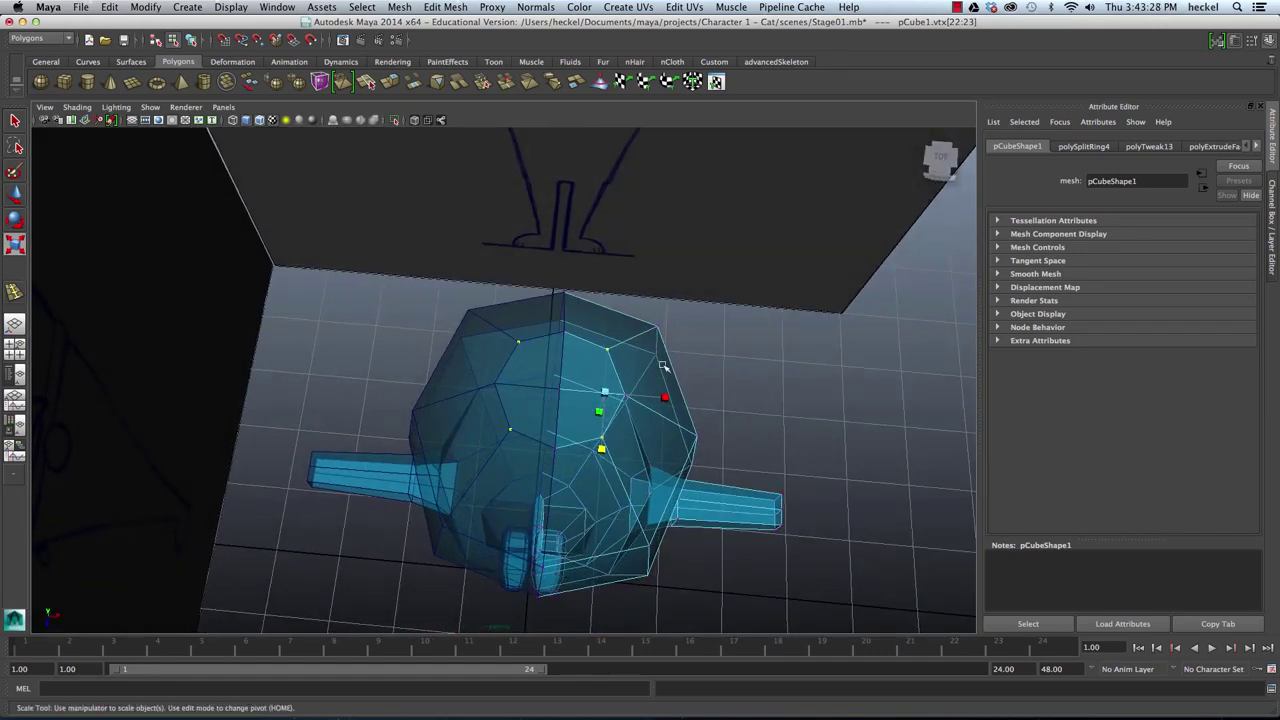
key("w")
left_click_drag(656, 399, 686, 343)
left_click(665, 318)
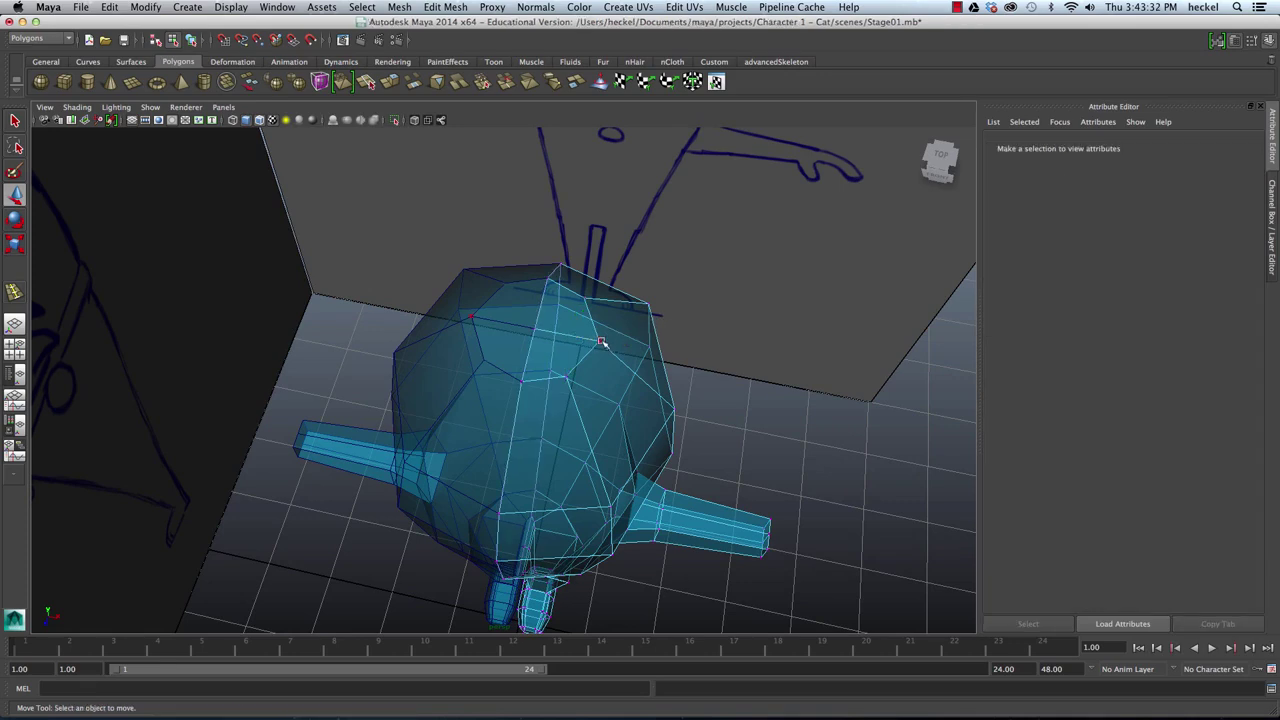
Step: Raise the centre vertex on top of the head to give the crown a domed shape
mouse_move(600, 343)
left_mouse_down("alt")
mouse_move(571, 337)
mouse_move(564, 360)
mouse_move(567, 244)
left_mouse_up("alt")
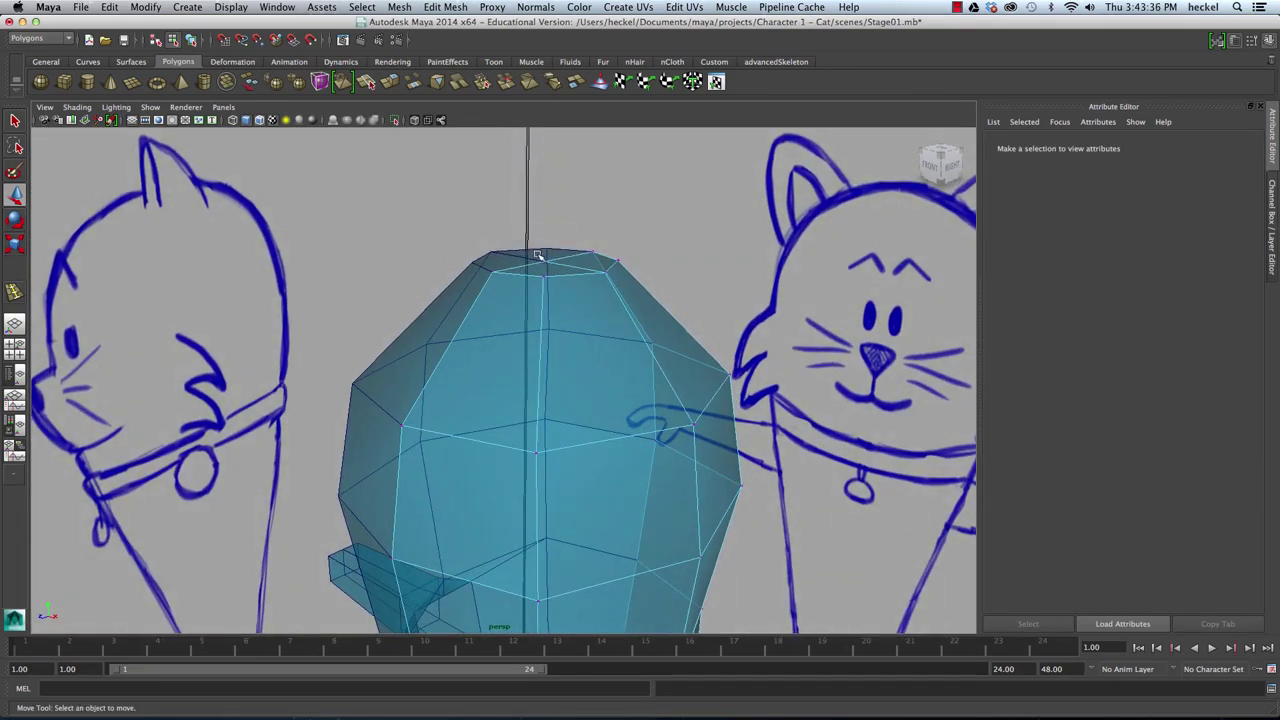
left_click(541, 258)
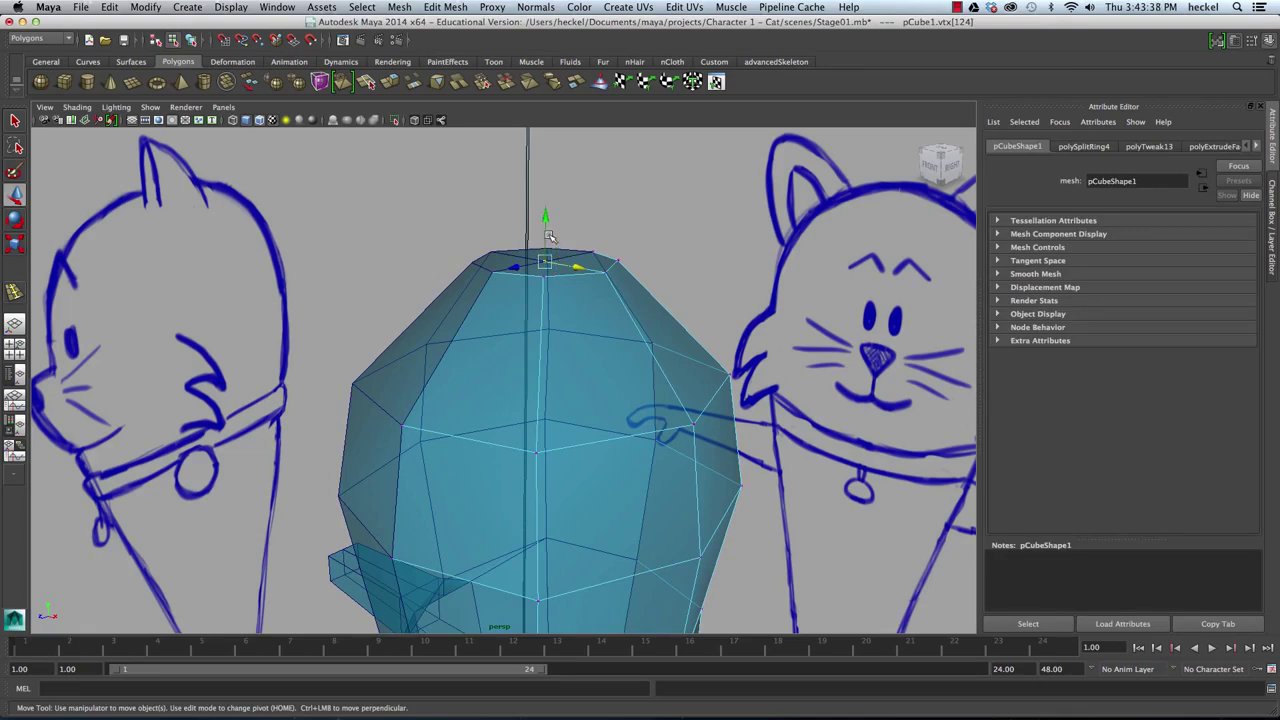
left_click_drag(547, 234, 695, 273)
right_click_drag(695, 273, 551, 266, "alt")
Step: In the front view, raise the row of head vertices at eyebrow level to follow the reference outline
key("space")
key("space")
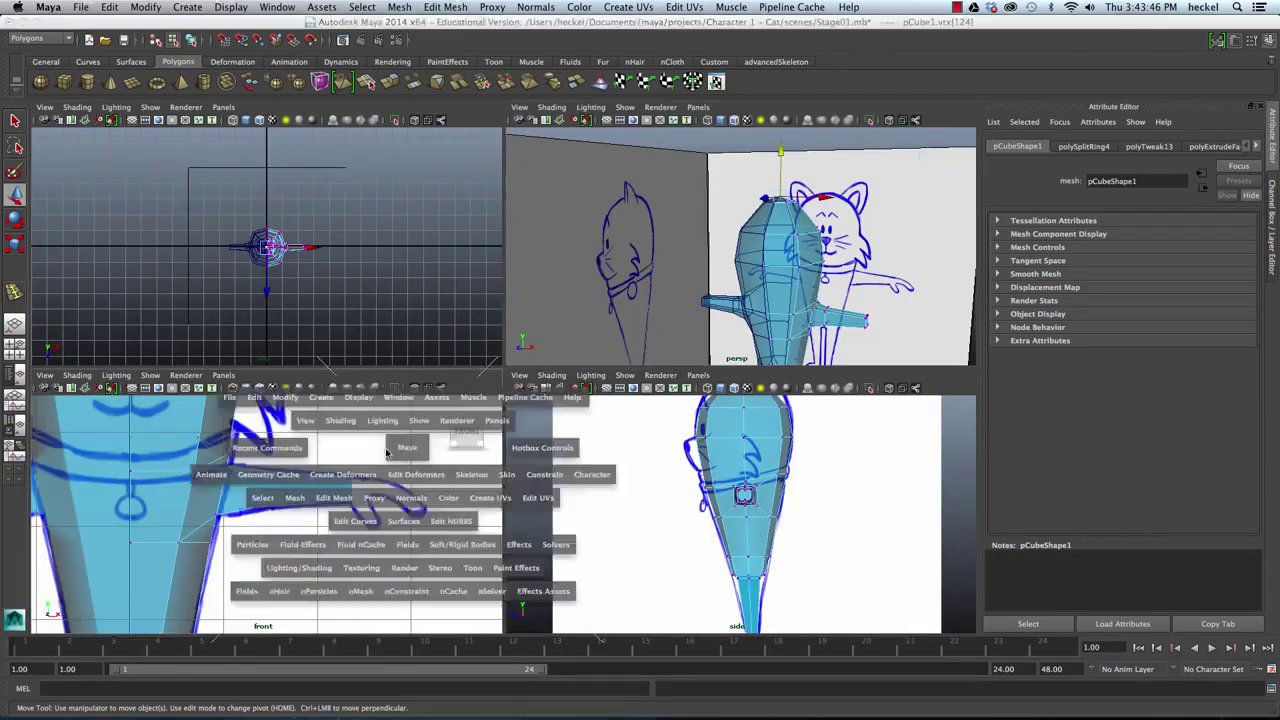
scroll(643, 443, "up", 5)
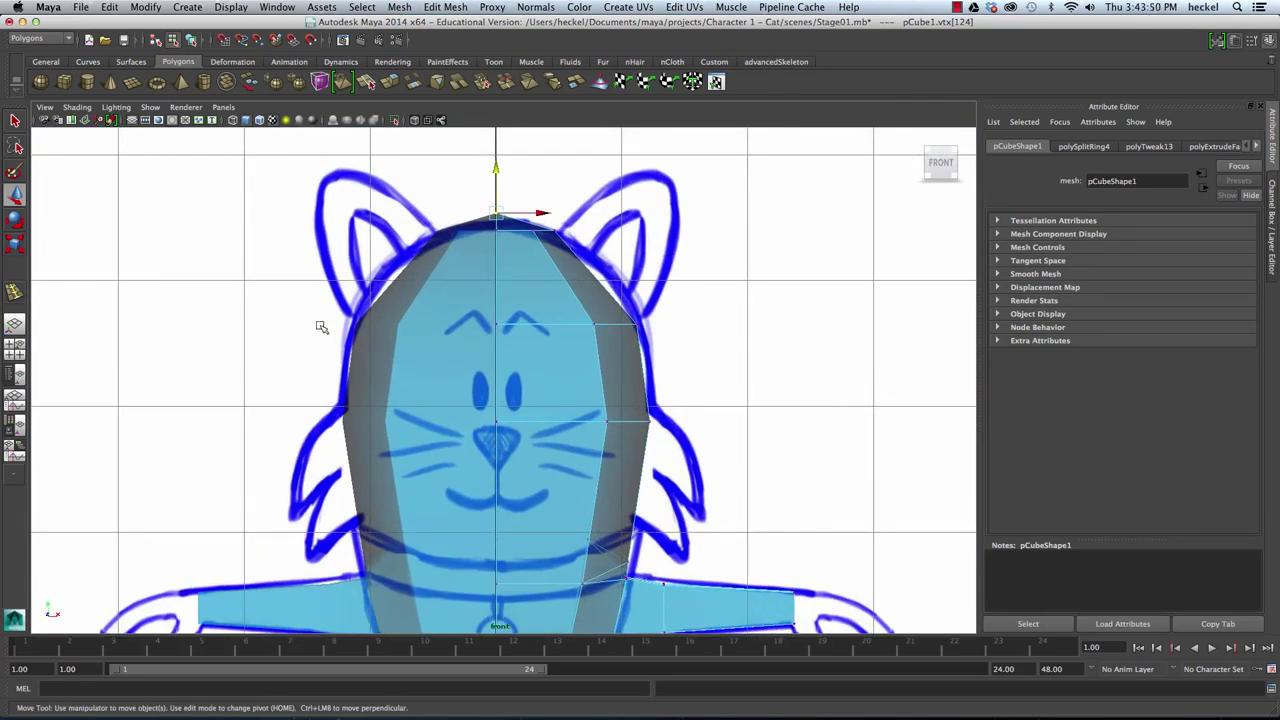
left_click_drag(683, 351, 680, 350)
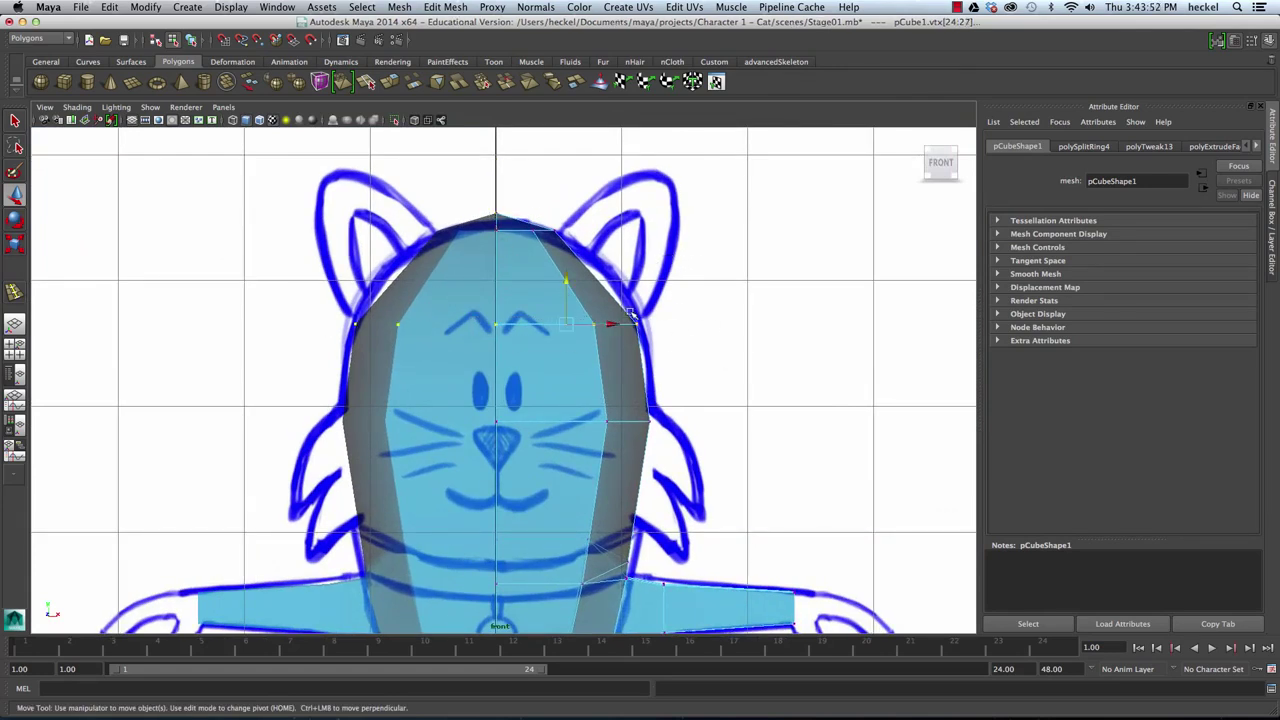
left_click_drag(567, 284, 567, 275)
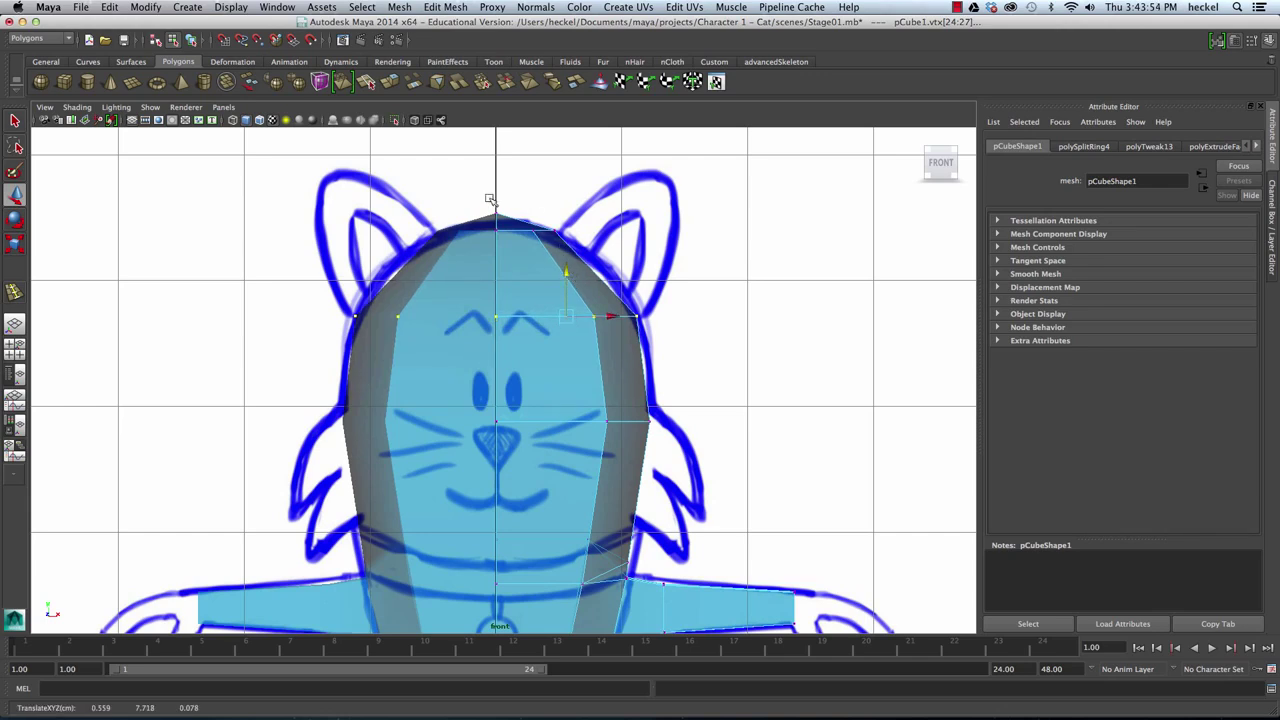
Step: Lower the vertices on top of the head slightly to fit the reference outline, then clear the selection
left_click_drag(448, 184, 614, 237)
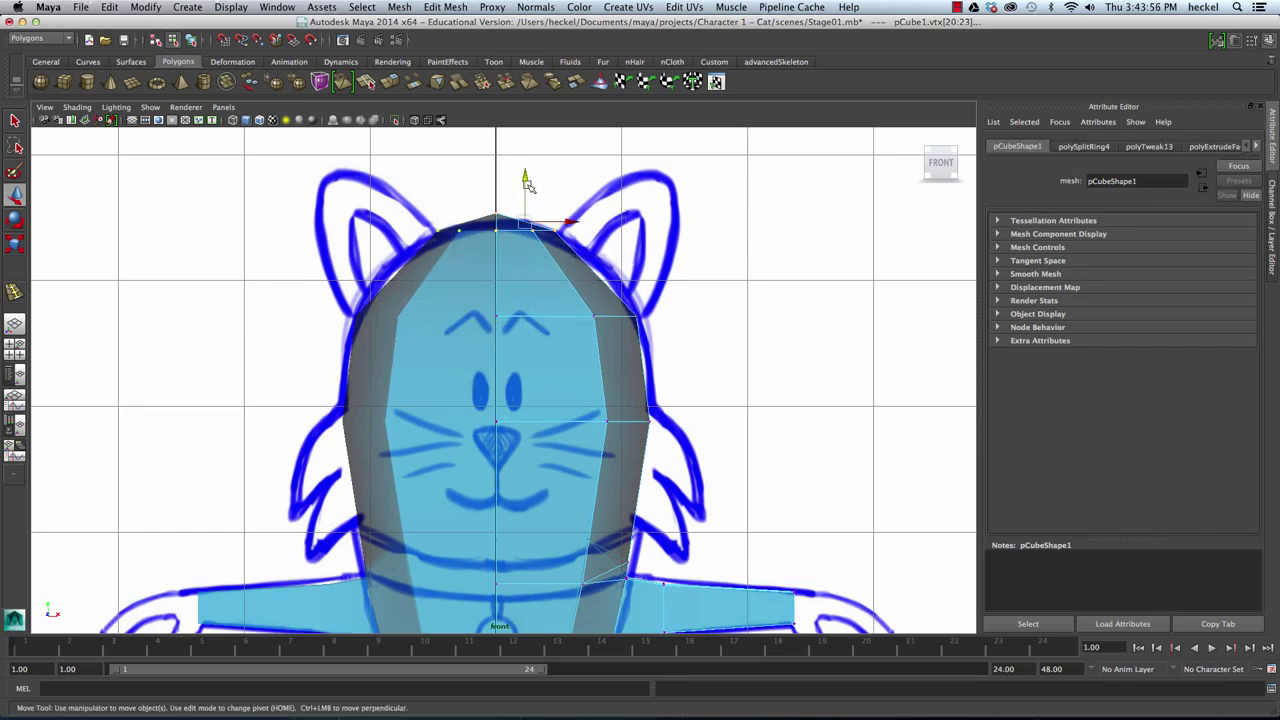
left_click_drag(527, 183, 526, 188)
left_click(706, 250)
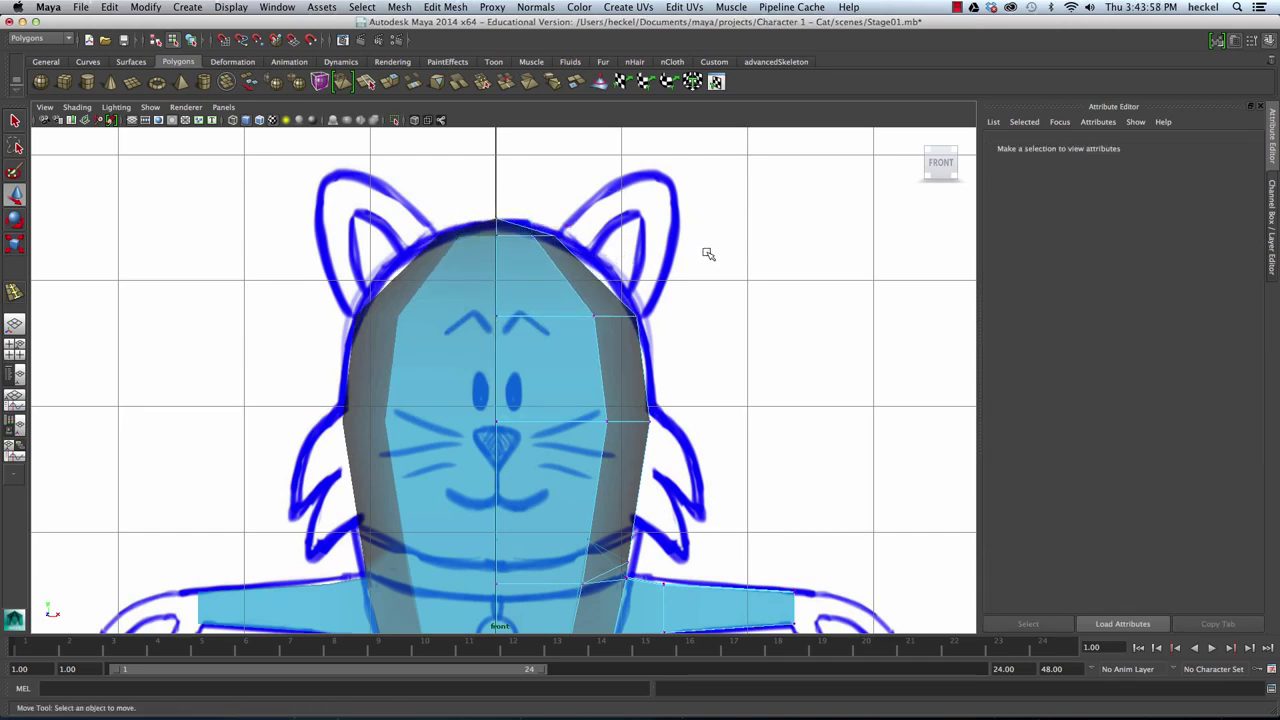
Step: Examine the reshaped body in perspective, then the hips and legs up close
key("space")
key("space")
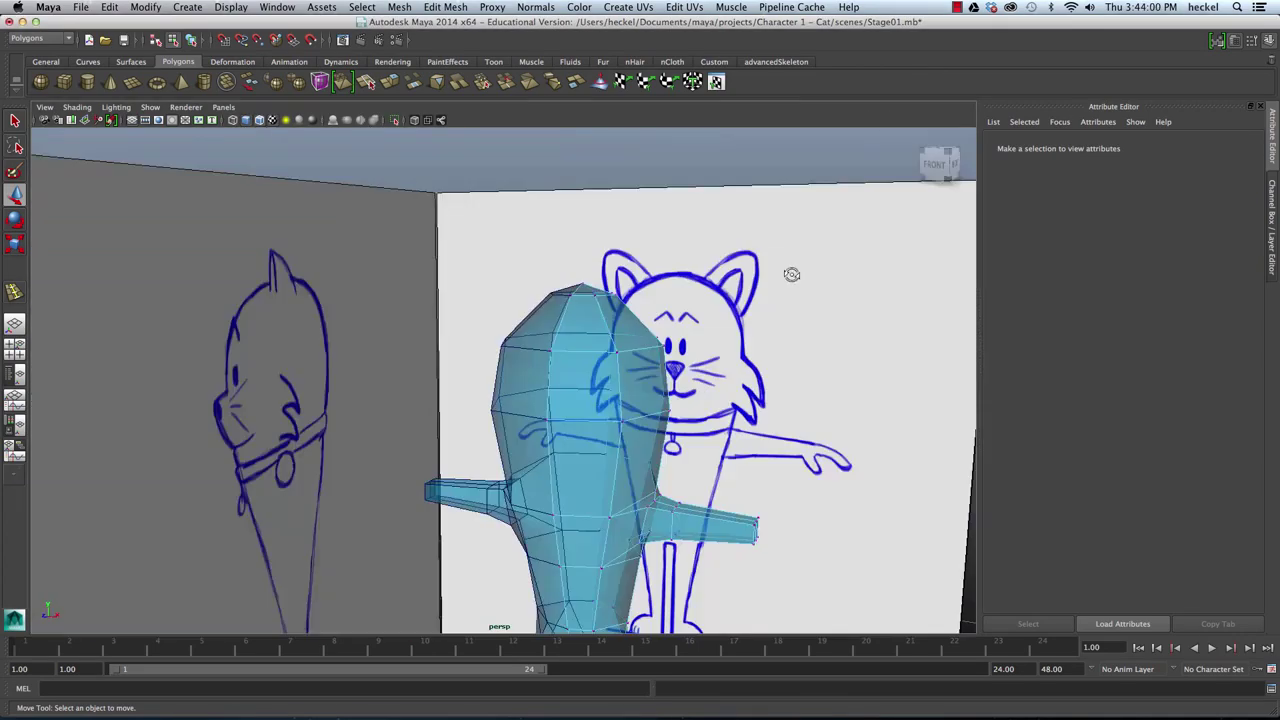
left_click_drag(791, 274, 779, 294, "alt")
right_click_drag(779, 294, 712, 303, "alt")
middle_click_drag(712, 303, 712, 311, "alt")
left_click_drag(712, 311, 756, 255, "alt")
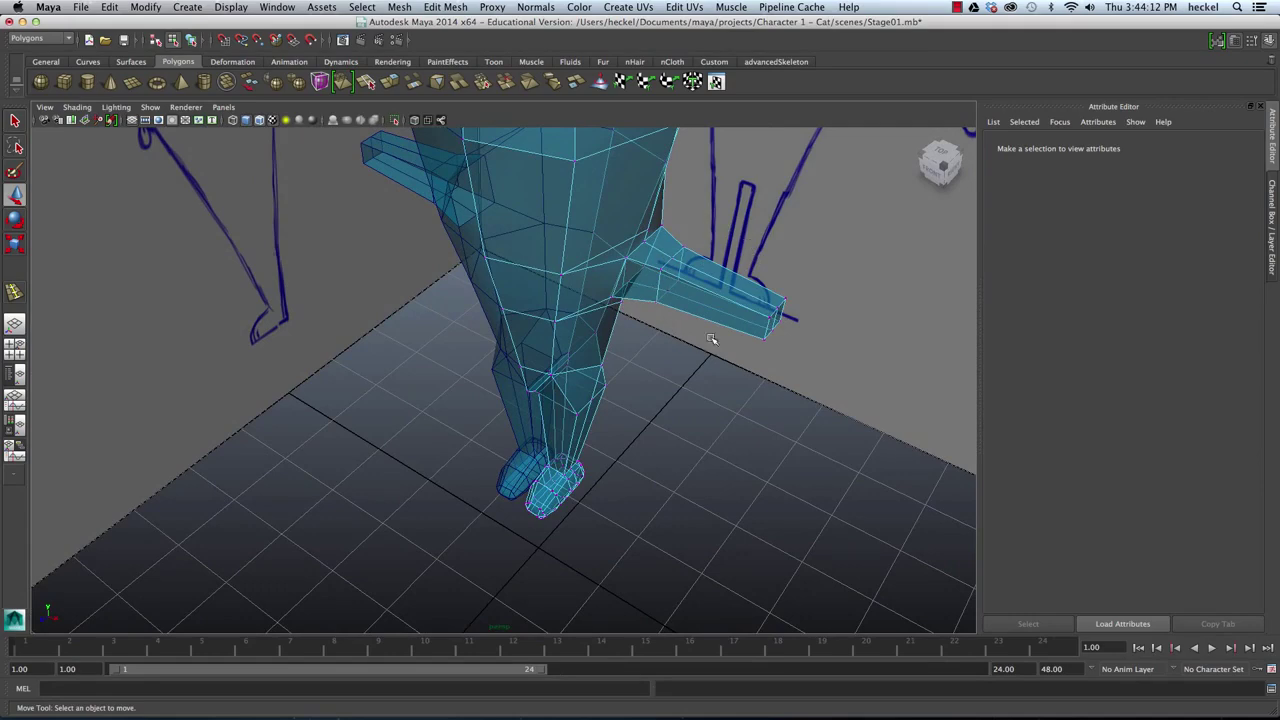
left_click_drag(691, 315, 686, 274, "alt")
right_click_drag(686, 274, 669, 303, "alt")
left_click_drag(596, 306, 620, 320, "alt")
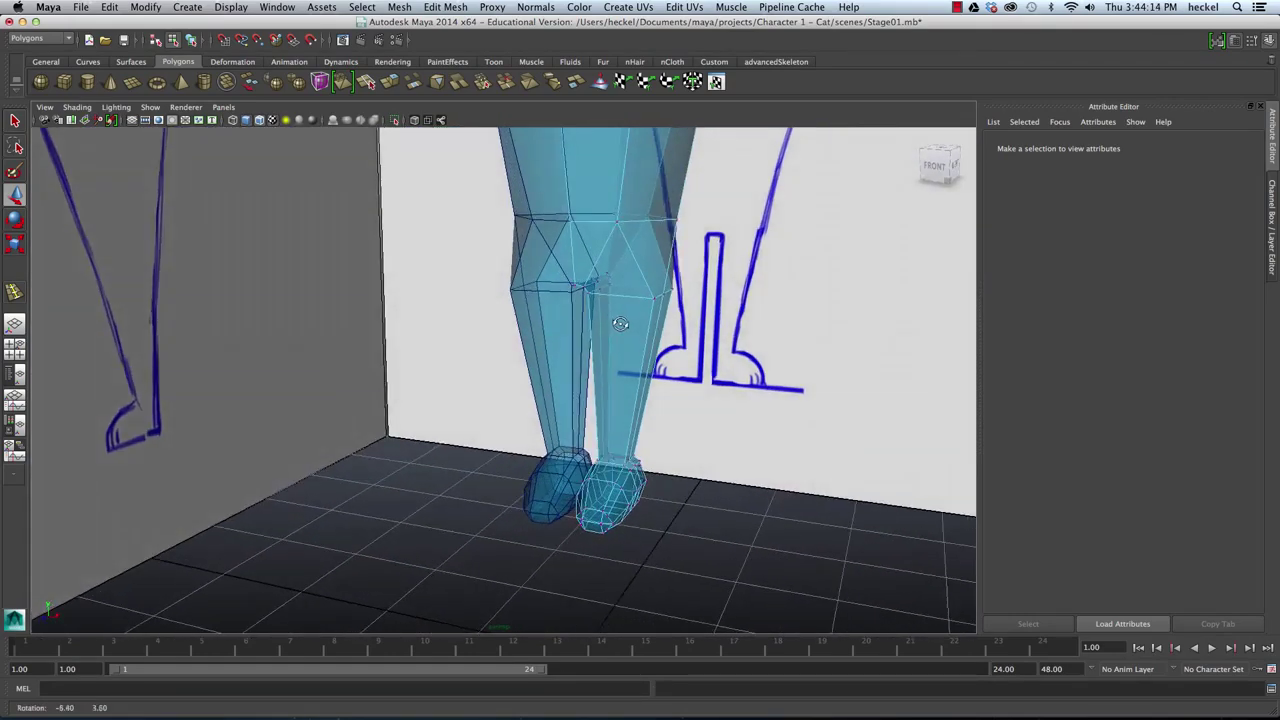
middle_click_drag(628, 307, 571, 346, "alt")
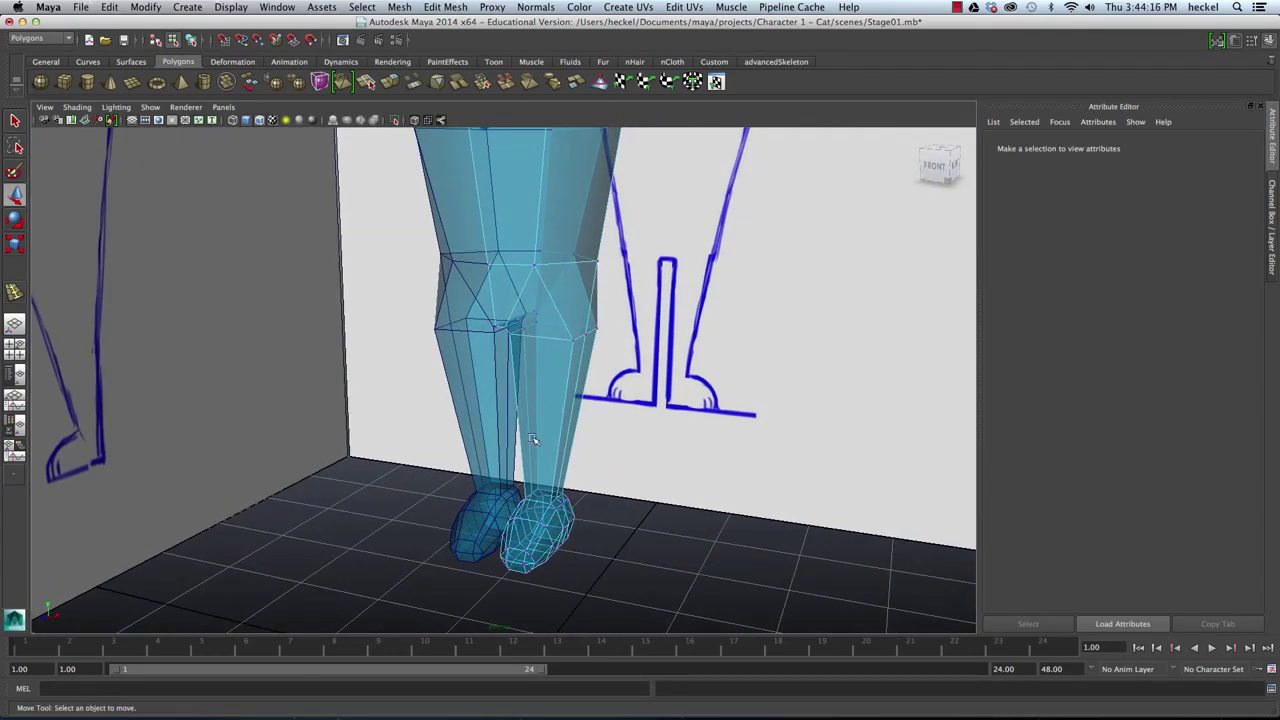
Step: Insert a vertical edge loop down the middle of the leg's front, running from the crotch area through the foot
left_click(446, 8)
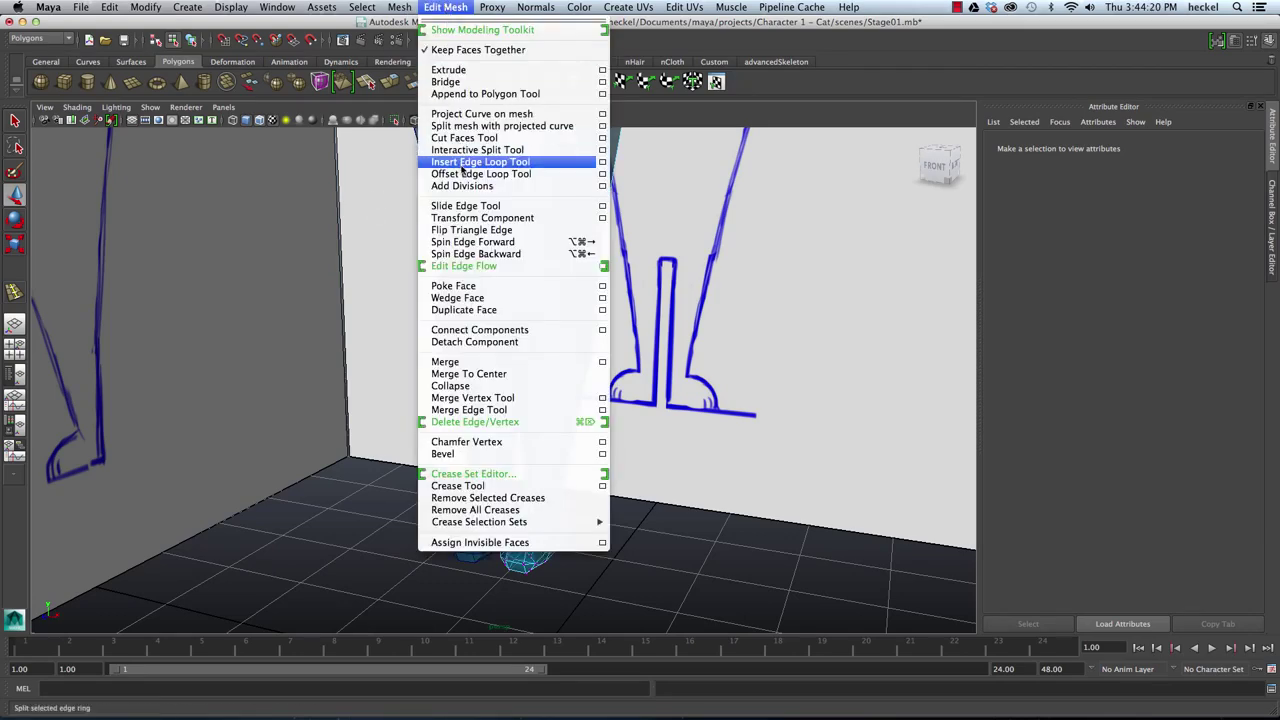
left_click(464, 165)
right_click_drag(472, 429, 583, 429, "alt")
left_click_drag(583, 429, 608, 425, "alt")
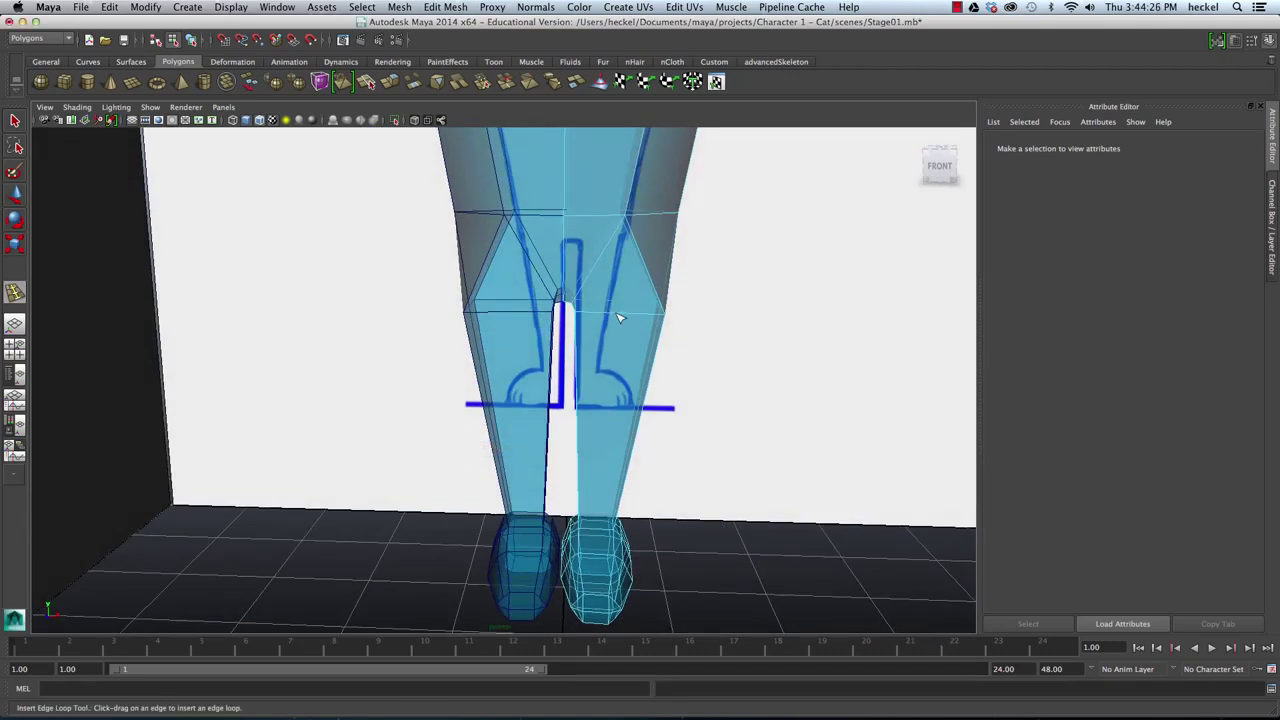
left_click(619, 318)
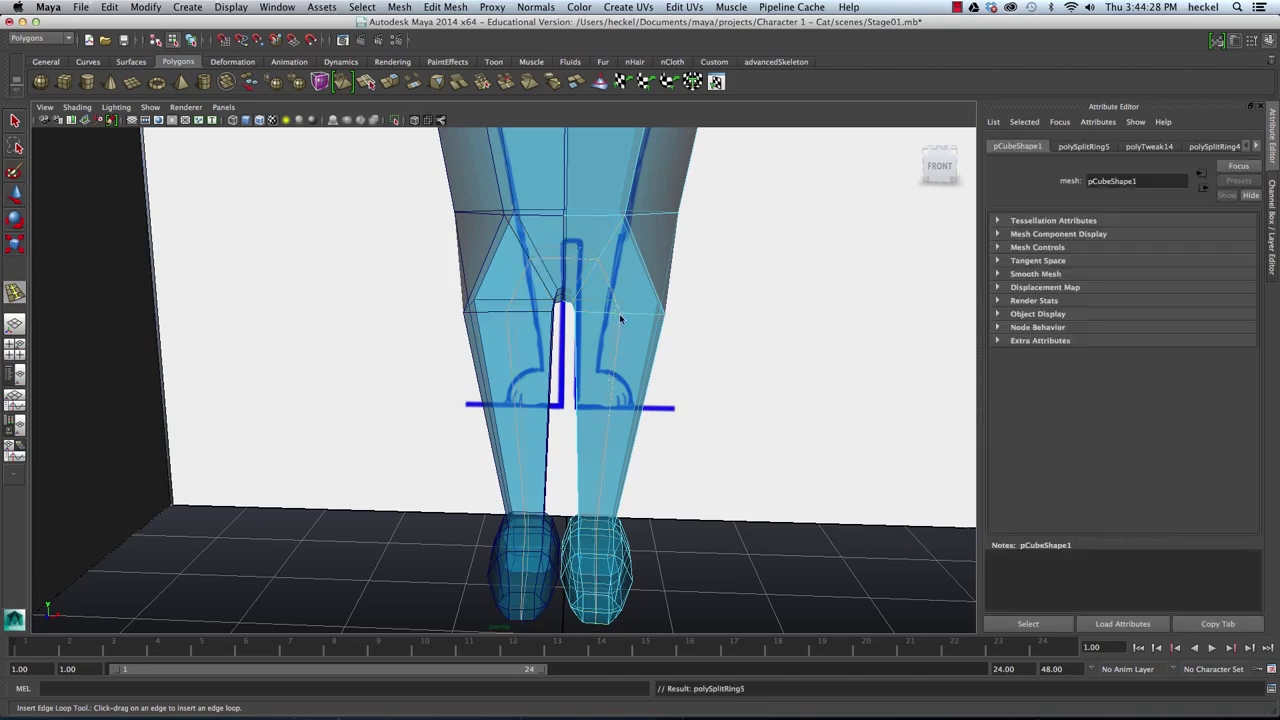
left_click_drag(622, 318, 687, 352, "alt")
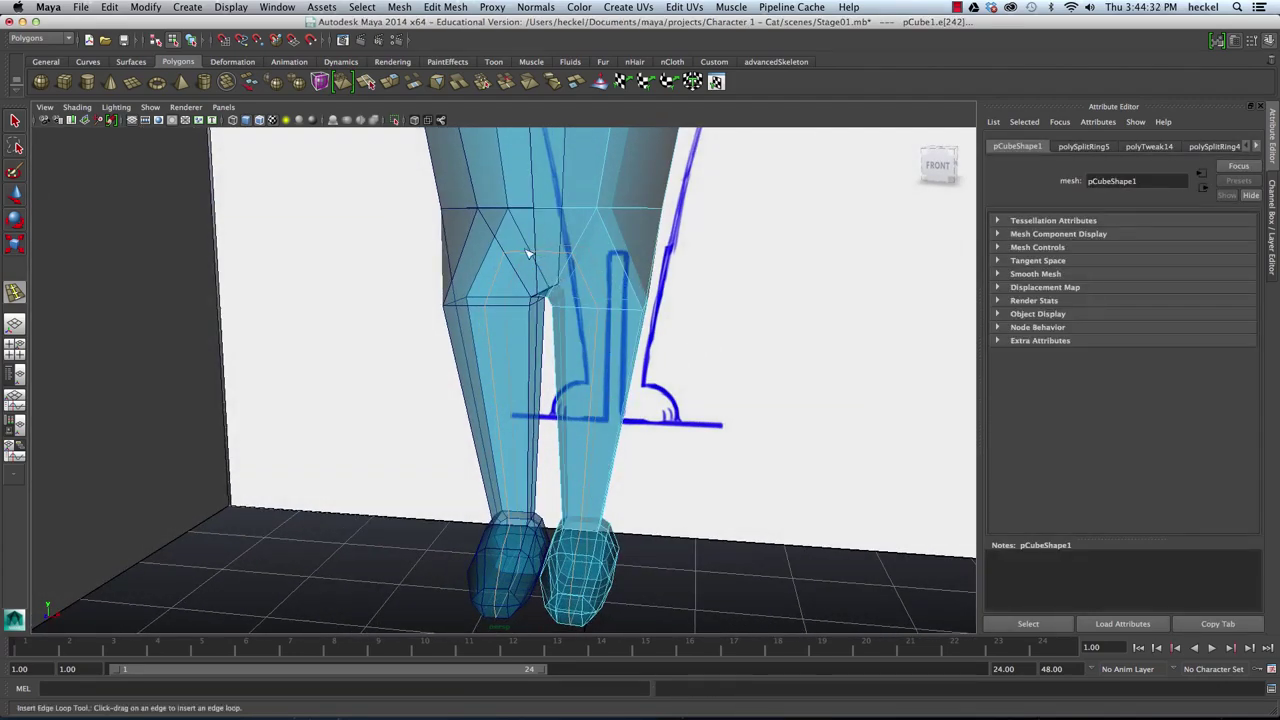
Step: Examine the legs and feet from several angles to check the new edge loop
left_click_drag(610, 358, 591, 386, "alt")
right_click_drag(591, 386, 589, 320, "alt")
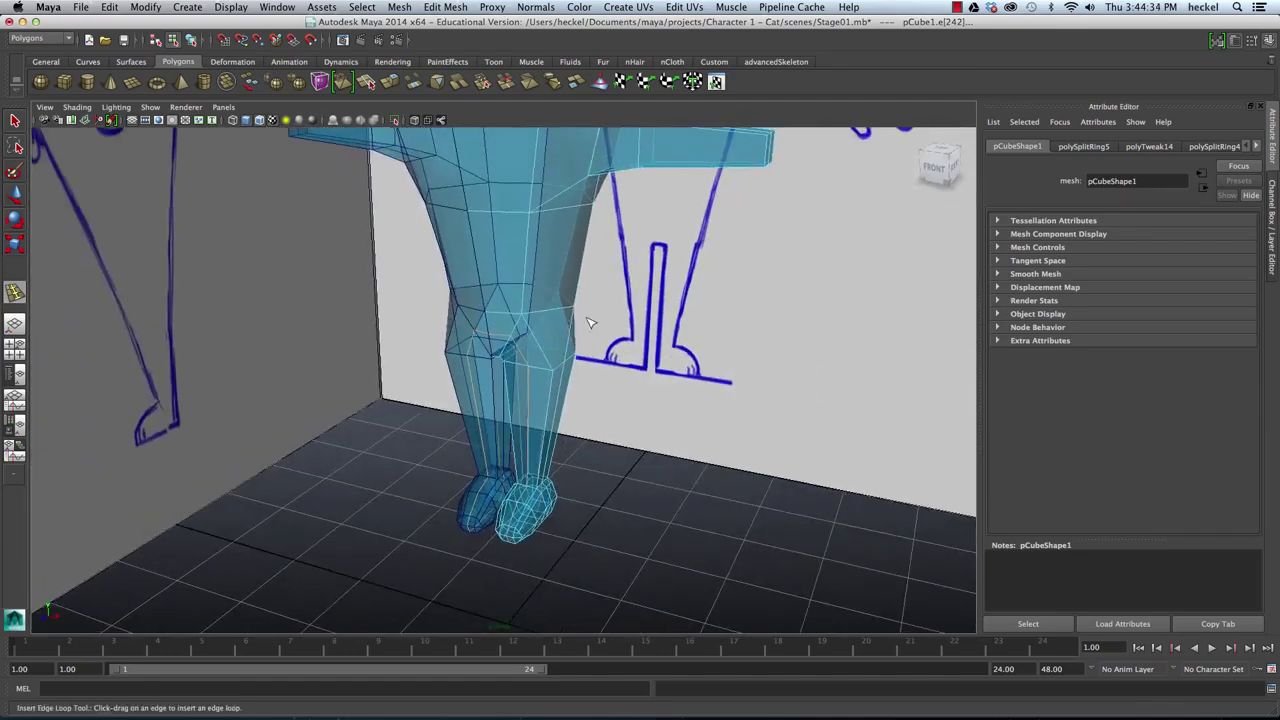
left_click_drag(589, 320, 662, 338, "alt")
scroll(598, 290, "down", 3)
right_click_drag(491, 366, 617, 374, "alt")
middle_click_drag(617, 374, 553, 268, "alt")
left_click_drag(553, 268, 629, 280, "alt")
middle_click_drag(629, 280, 594, 274, "alt")
left_click_drag(694, 283, 578, 275, "alt")
left_click_drag(479, 271, 455, 311, "alt")
right_click_drag(490, 354, 508, 340, "alt")
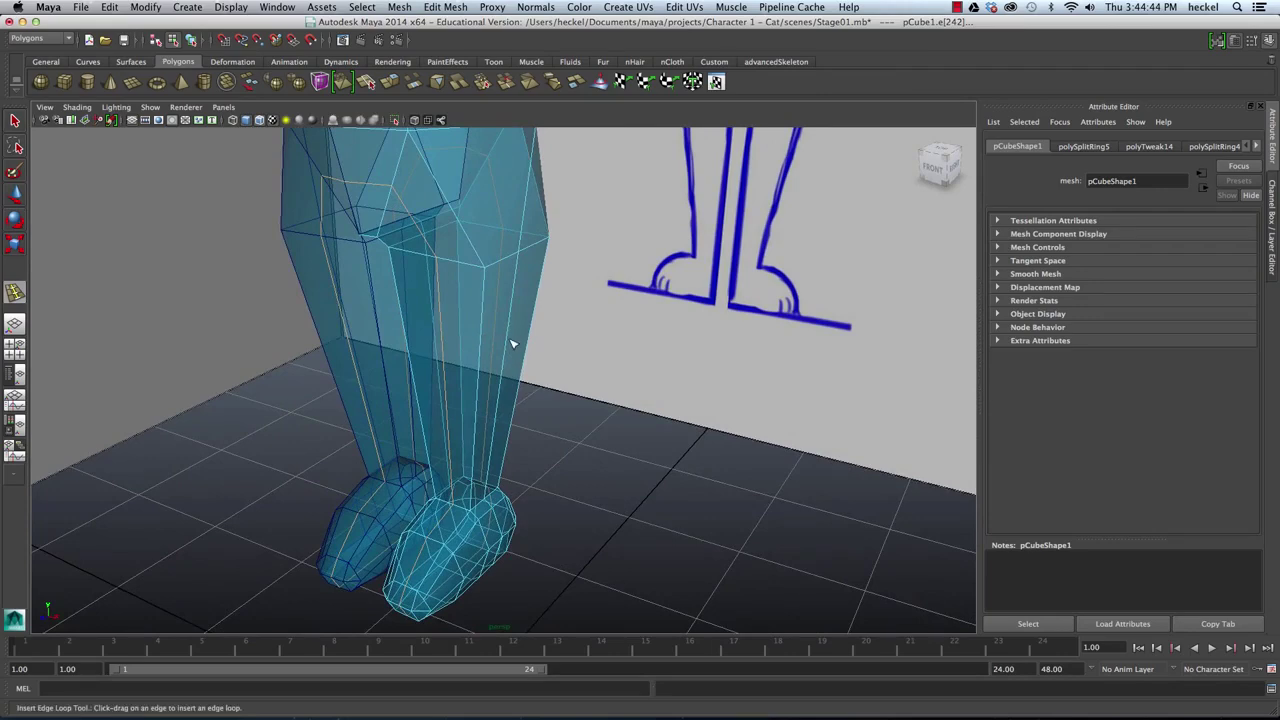
Step: Select the front and back vertical edges on the inner side of the lower leg and scale them in depth to round the leg
key("q")
left_click(403, 342)
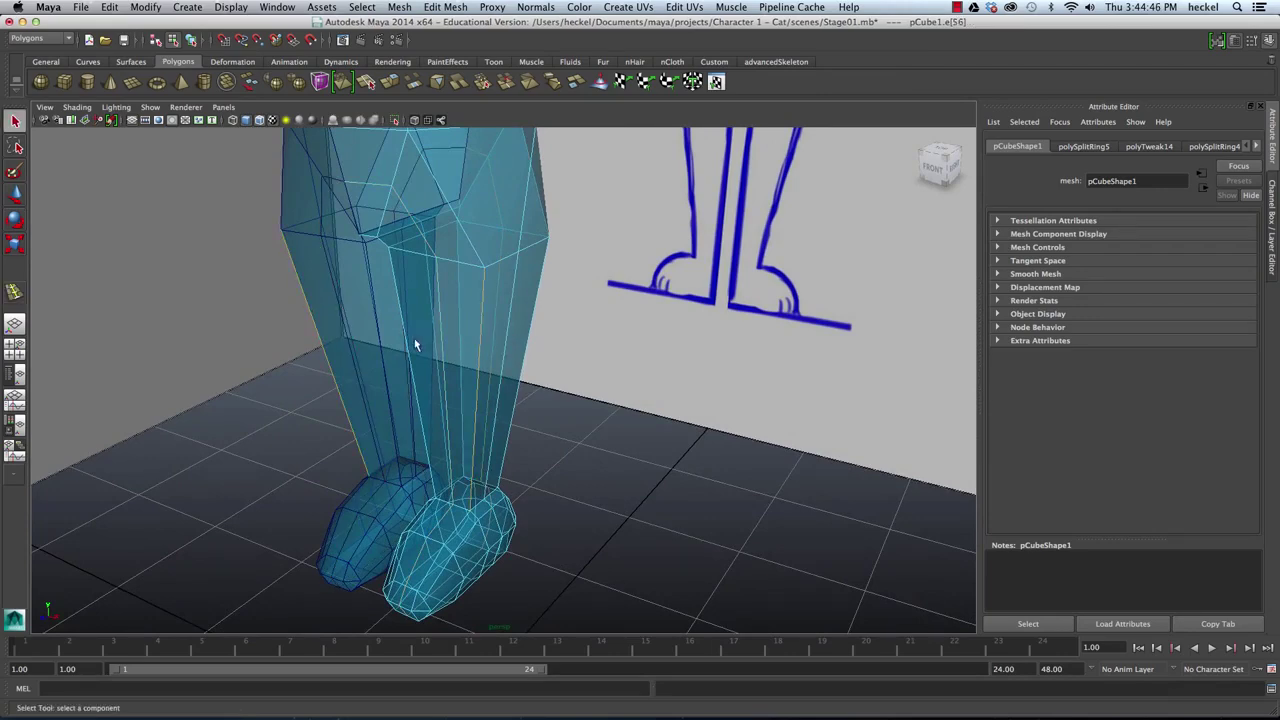
double_click(402, 338)
mouse_move(402, 338)
left_mouse_down("alt")
mouse_move(600, 329)
mouse_move(500, 315)
mouse_move(599, 332)
left_mouse_up("alt")
left_click_drag(509, 320, 740, 330, "alt")
left_click_drag(536, 248, 450, 310, "alt")
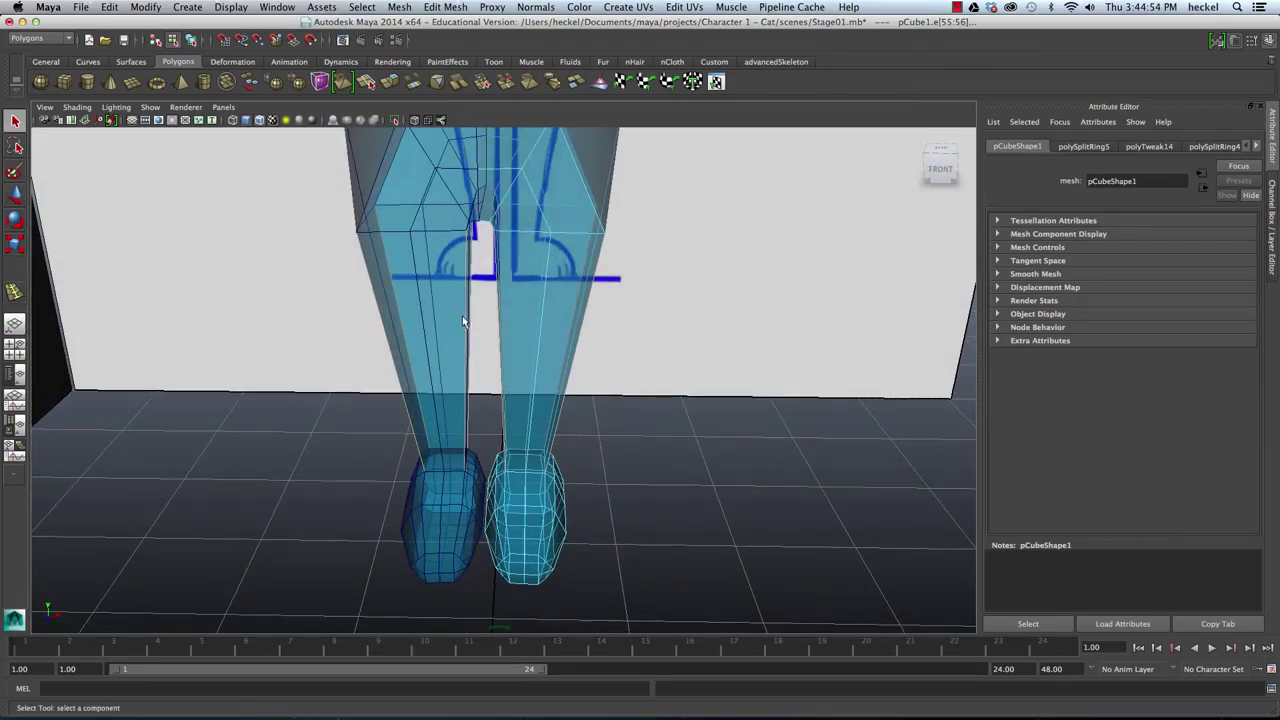
key("r")
left_click_drag(609, 351, 540, 306)
middle_click_drag(631, 308, 680, 316, "alt")
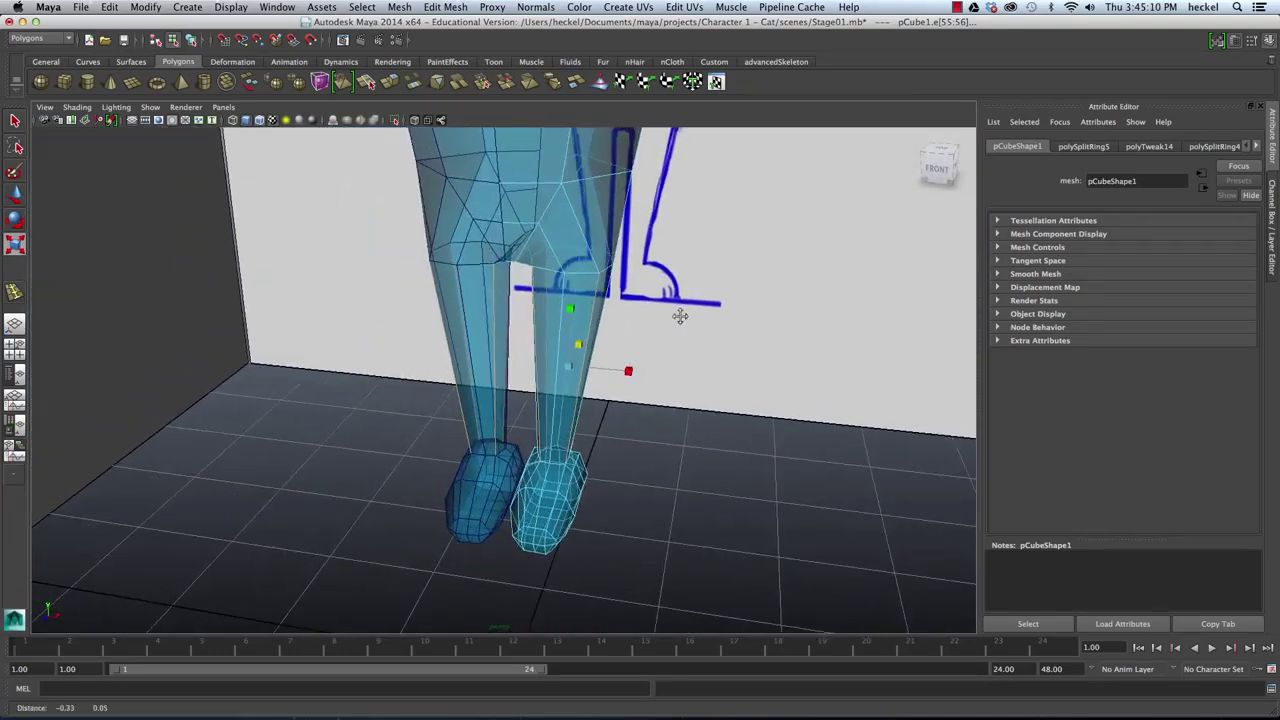
left_click_drag(680, 316, 600, 332, "alt")
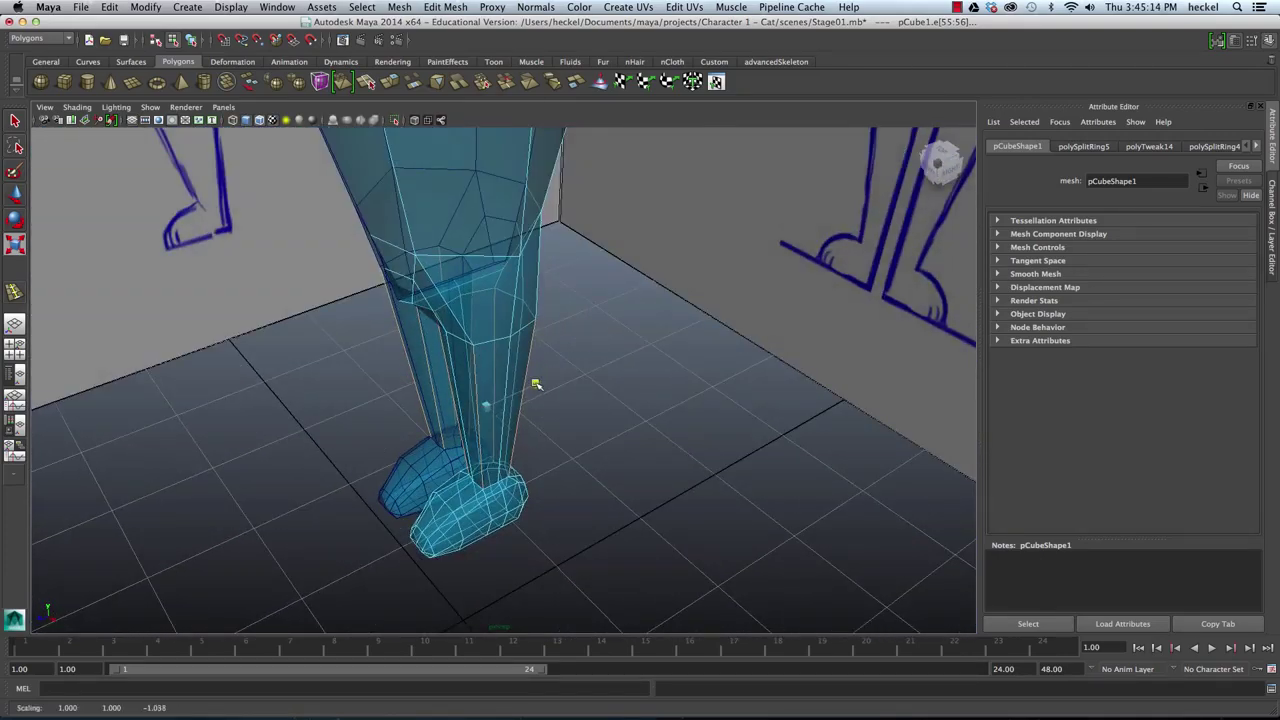
Step: Scale another pair of vertical leg edges in depth to even out the leg's shape, then clear the selection
mouse_move(541, 352)
left_mouse_down("alt")
mouse_move(537, 363)
mouse_move(549, 346)
mouse_move(521, 307)
mouse_move(611, 331)
mouse_move(512, 352)
mouse_move(496, 372)
left_mouse_up("alt")
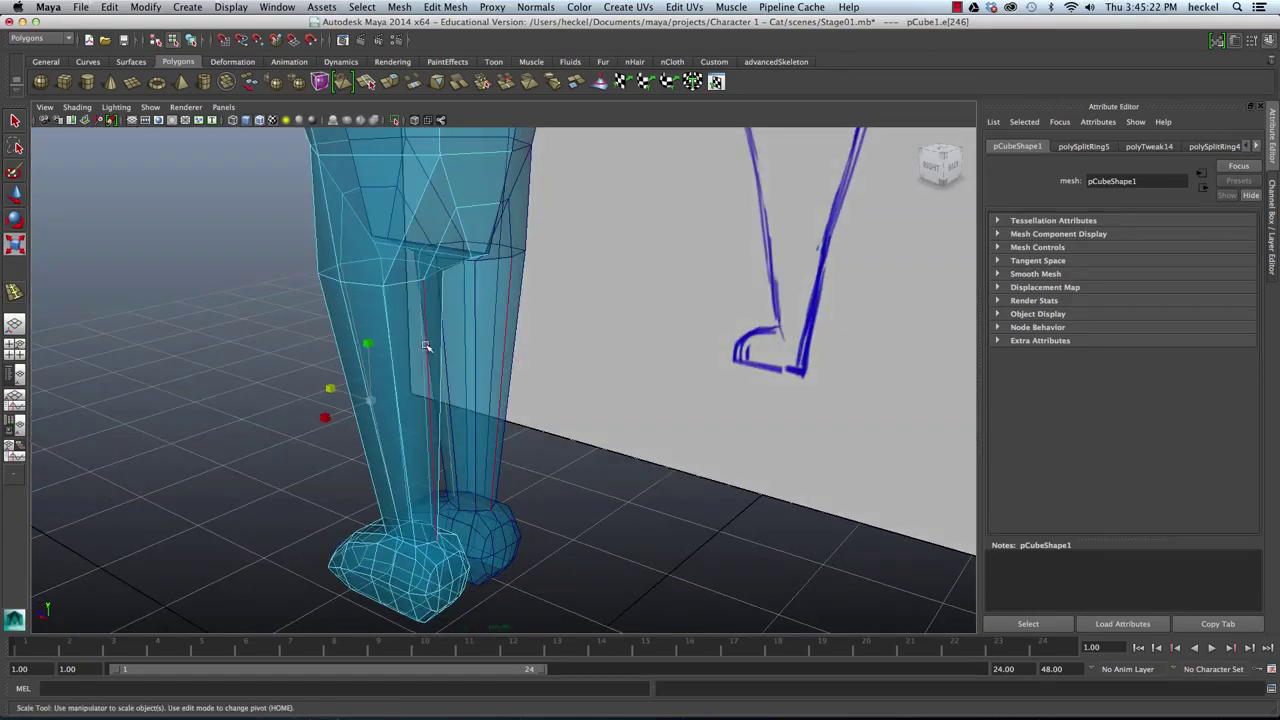
left_click_drag(425, 343, 383, 410, "alt")
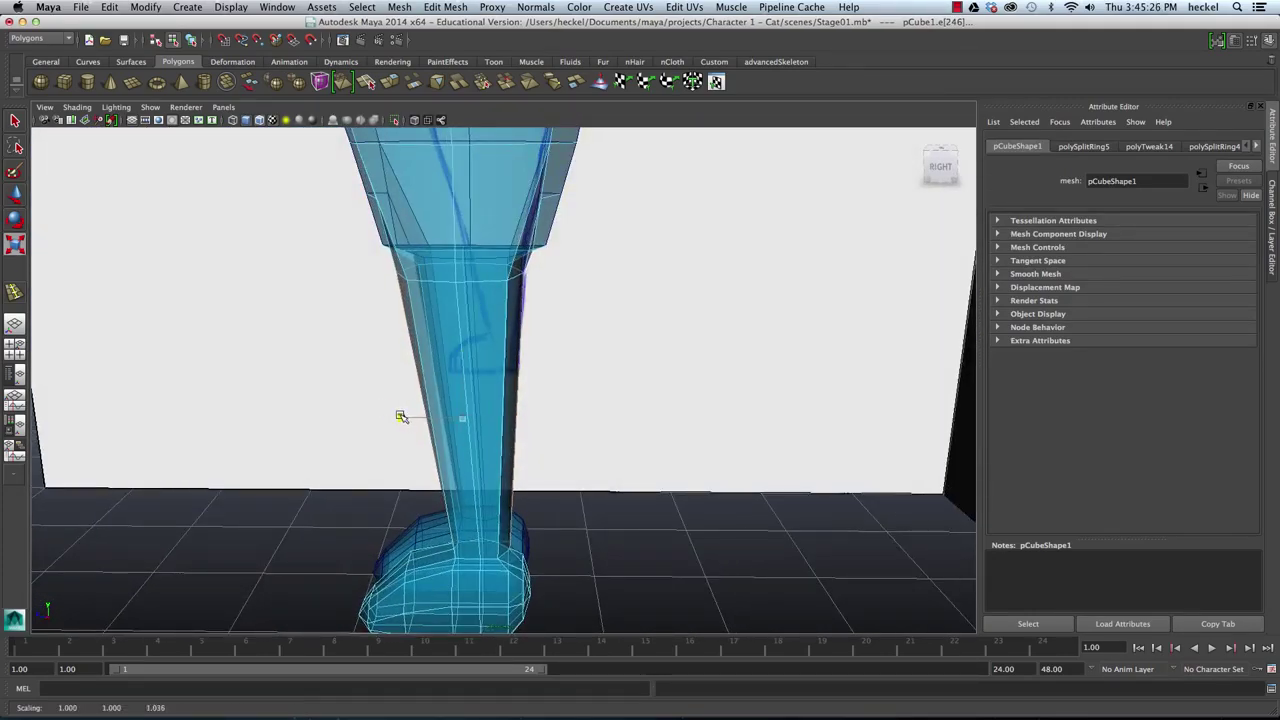
left_click(567, 413)
Step: Switch to vertex editing and move the outer vertex of the ankle ring outward to round the ankle opening
mouse_move(567, 413)
left_mouse_down("alt")
mouse_move(494, 374)
mouse_move(520, 420)
mouse_move(549, 437)
mouse_move(518, 420)
mouse_move(538, 381)
mouse_move(546, 408)
left_mouse_up("alt")
middle_click_drag(546, 408, 503, 366, "alt")
right_click_drag(503, 366, 556, 470, "alt")
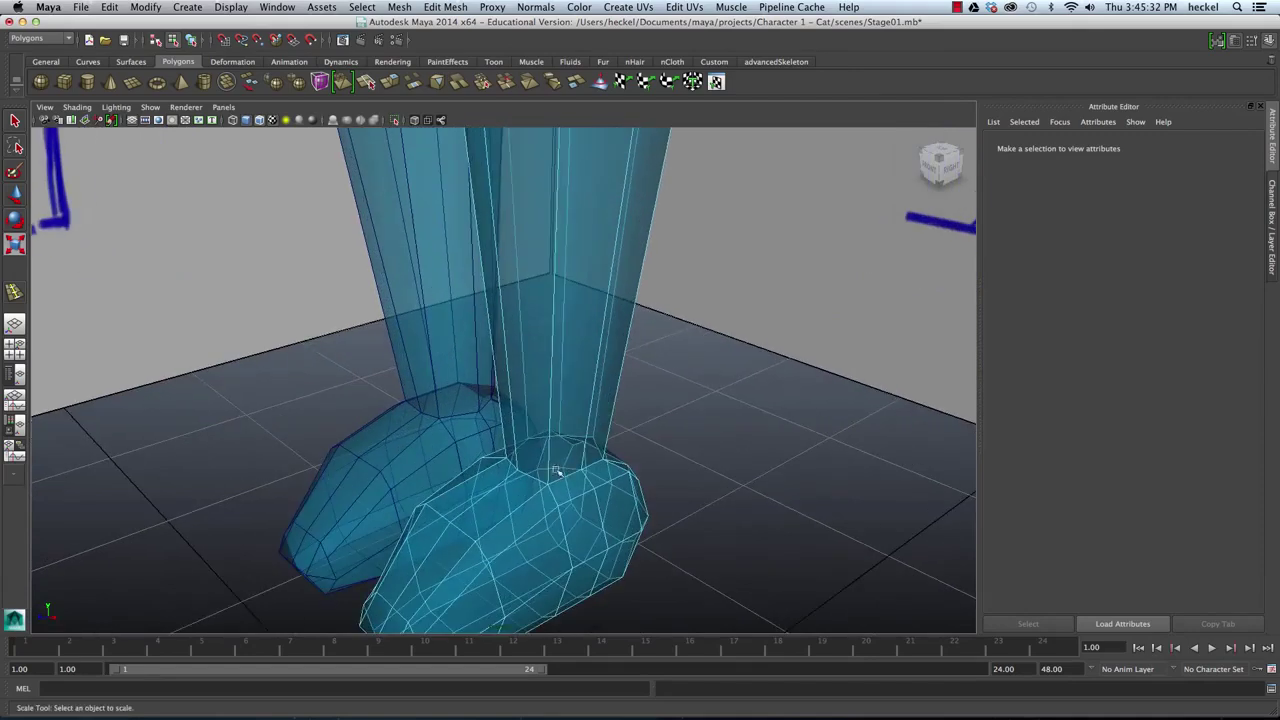
right_click(520, 470)
right_click_drag(465, 431, 463, 430)
left_click(518, 469)
left_click_drag(519, 471, 546, 391, "alt")
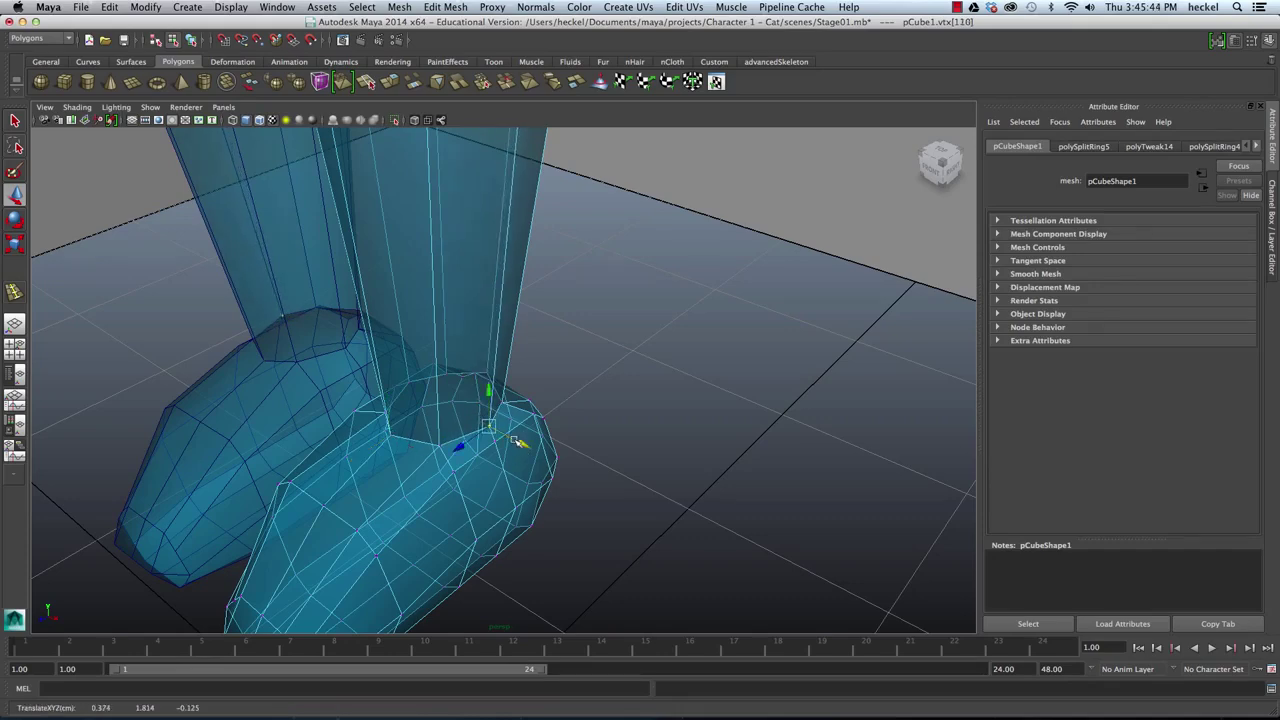
Step: Adjust the middle vertices at the back and front of the ankle ring and the centre vertex on top of the foot
left_click_drag(514, 439, 561, 426, "alt")
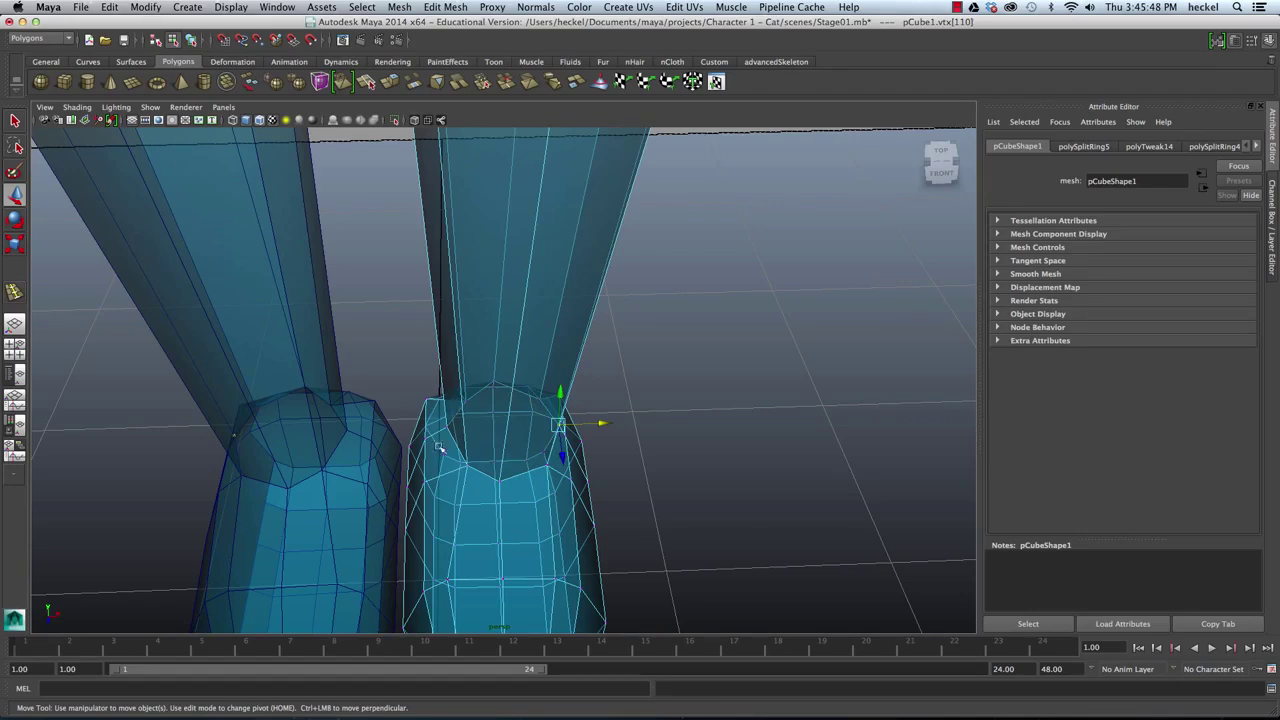
left_click_drag(438, 447, 503, 378, "alt")
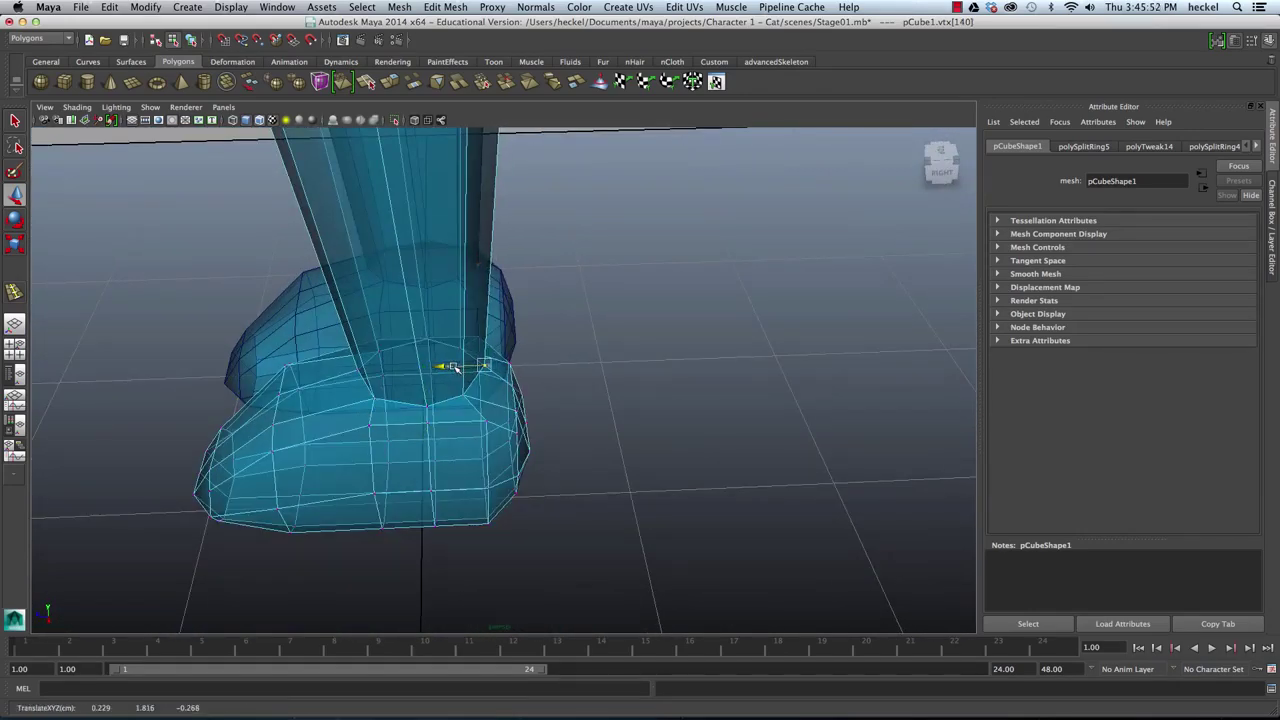
left_click_drag(454, 367, 642, 320, "alt")
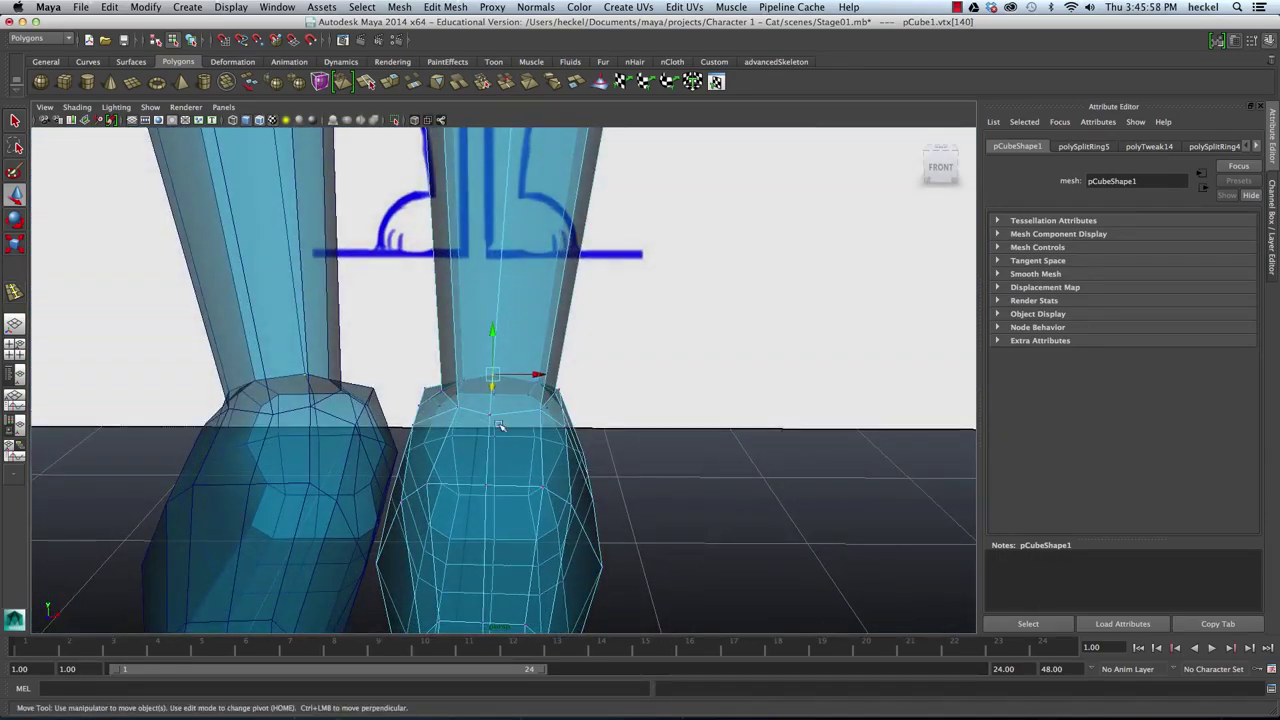
left_click_drag(528, 413, 535, 415)
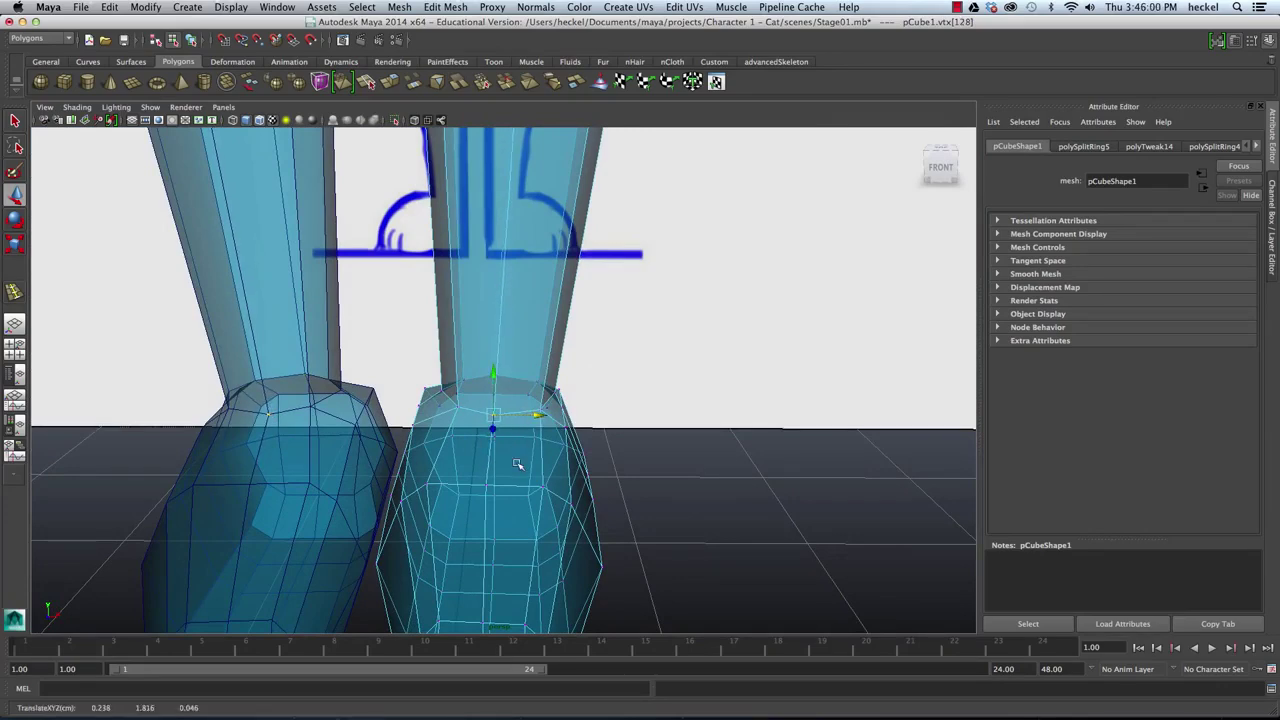
left_click(486, 485)
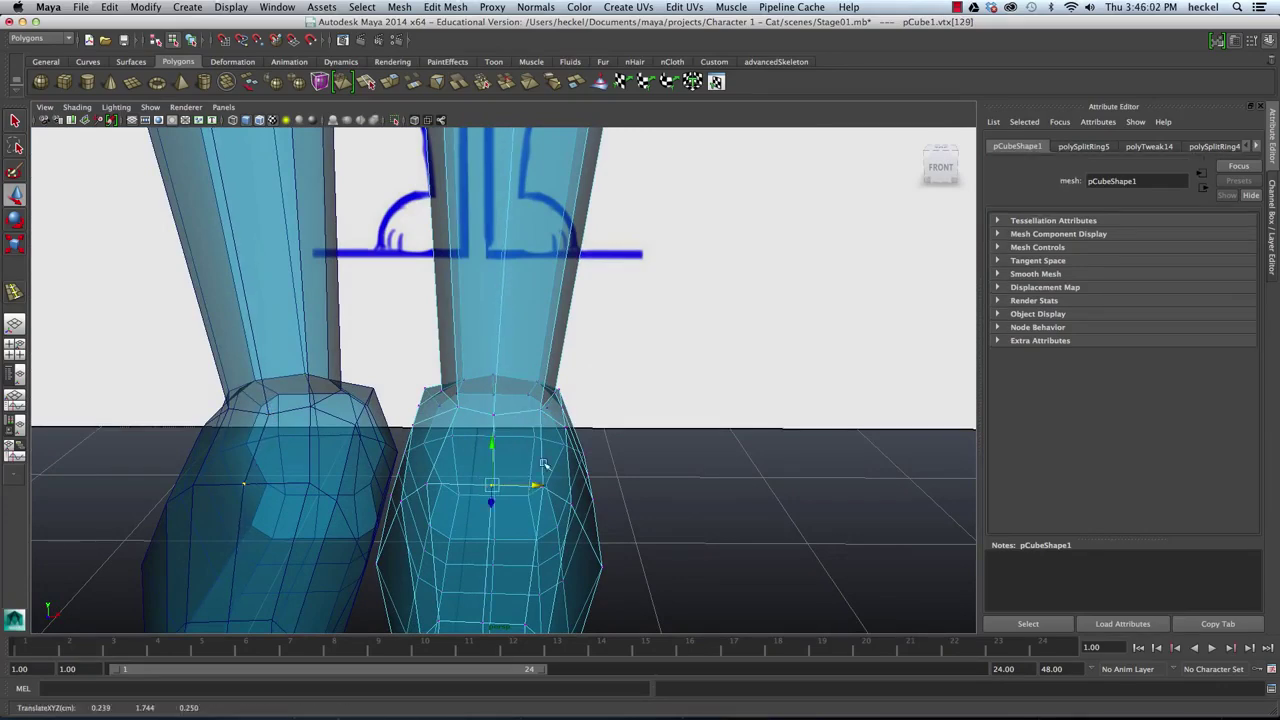
Step: In the side view, scale the crotch-level vertices at the front and back closer together in depth
right_click_drag(544, 463, 460, 288, "alt")
middle_click_drag(460, 288, 431, 443, "alt")
left_click_drag(530, 265, 400, 340, "alt")
key("space")
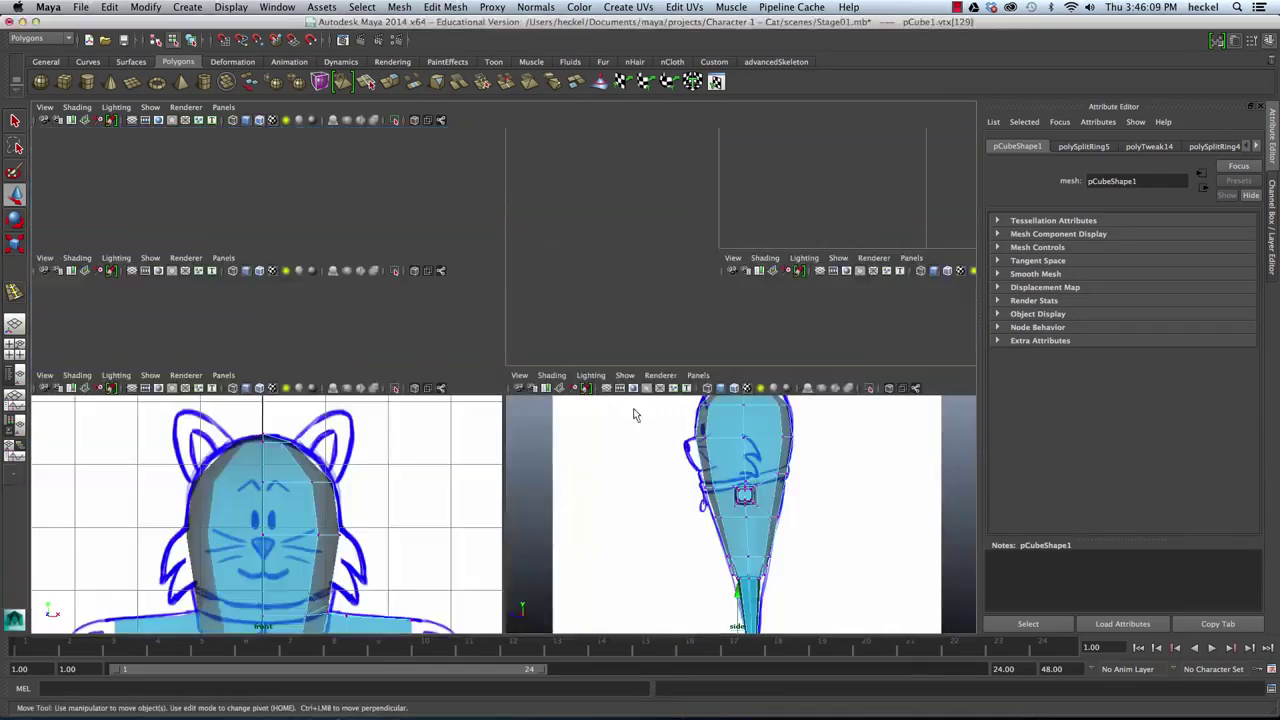
key("space")
middle_click_drag(709, 516, 684, 294, "alt")
right_click_drag(335, 340, 480, 295, "alt")
middle_click_drag(572, 252, 583, 298, "alt")
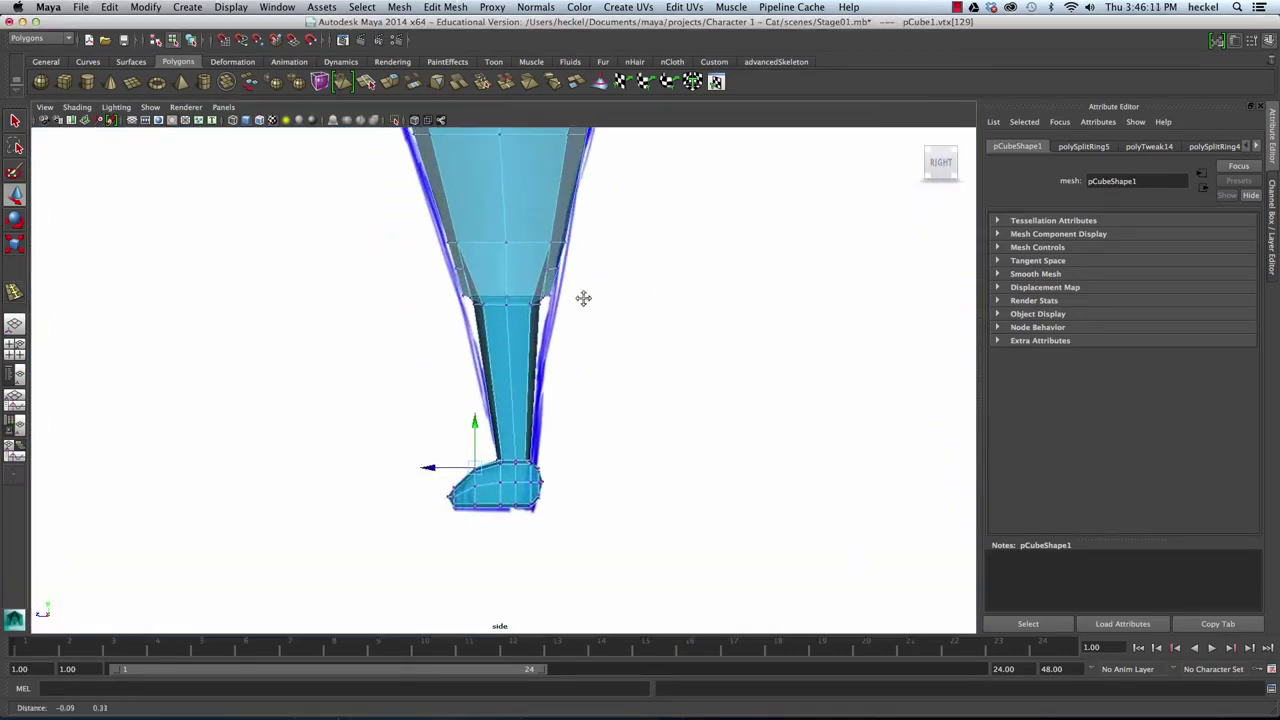
scroll(583, 298, "up", 5)
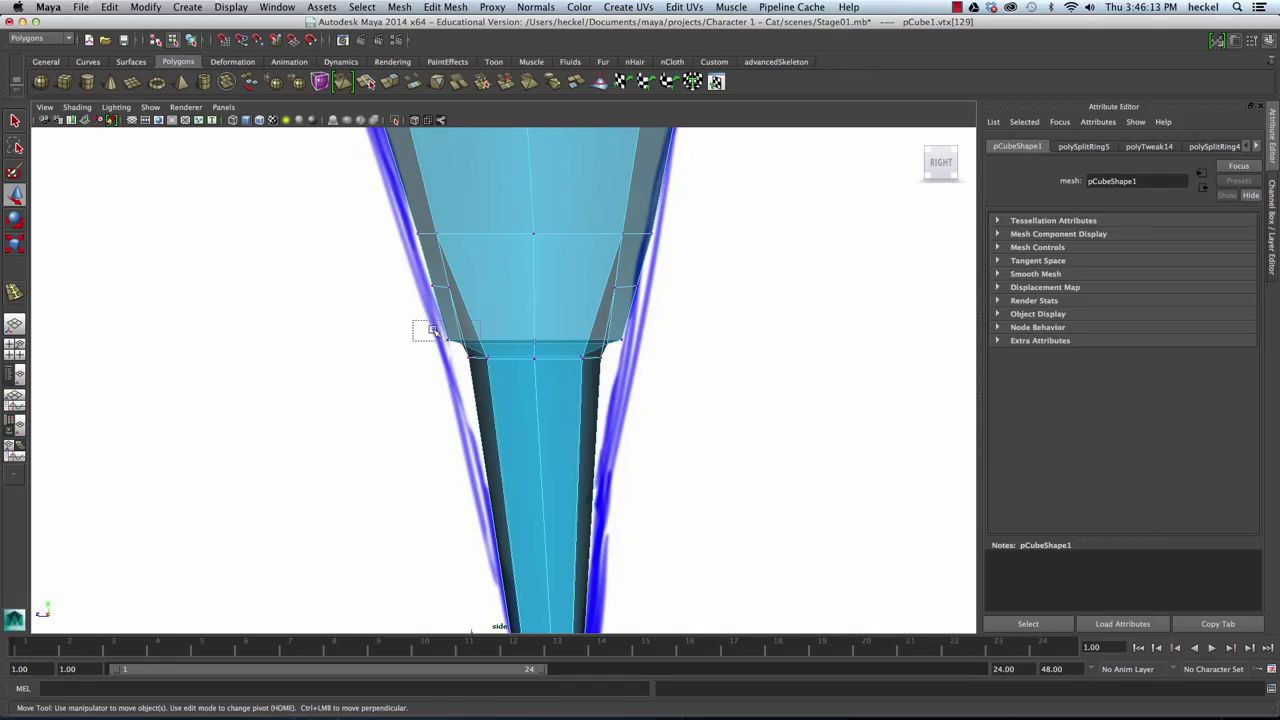
left_click_drag(669, 348, 670, 349)
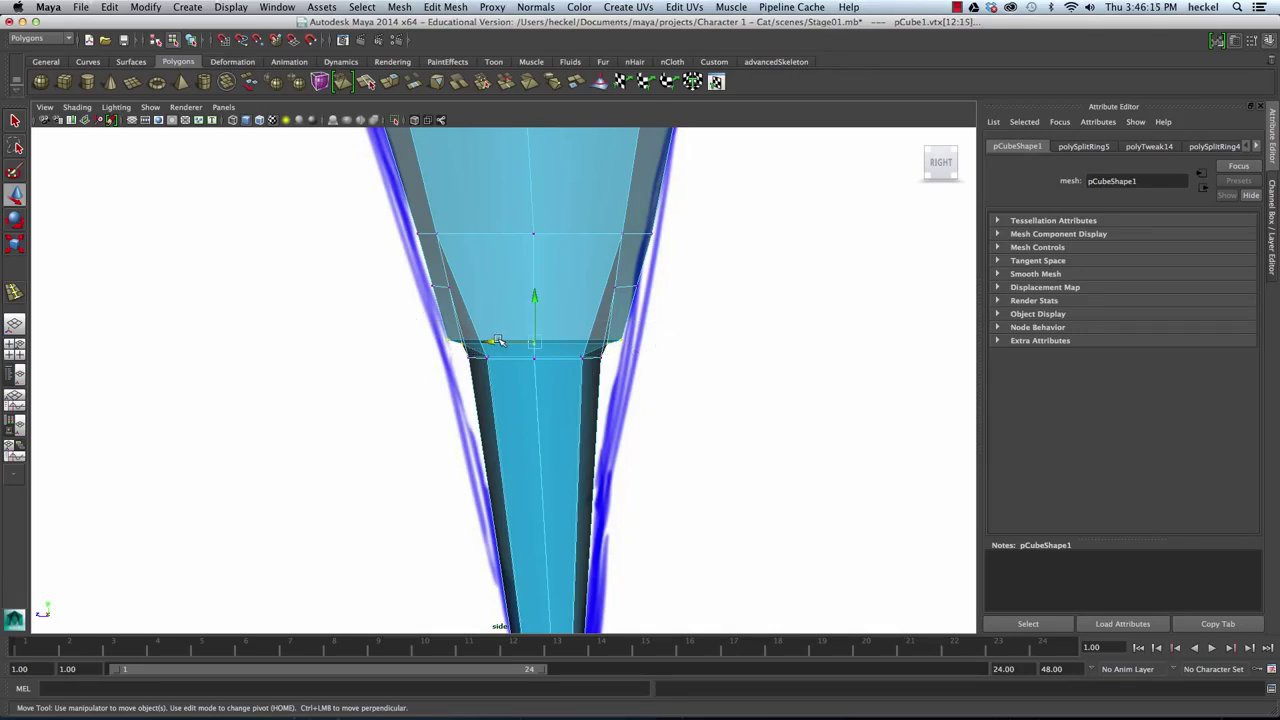
key("r")
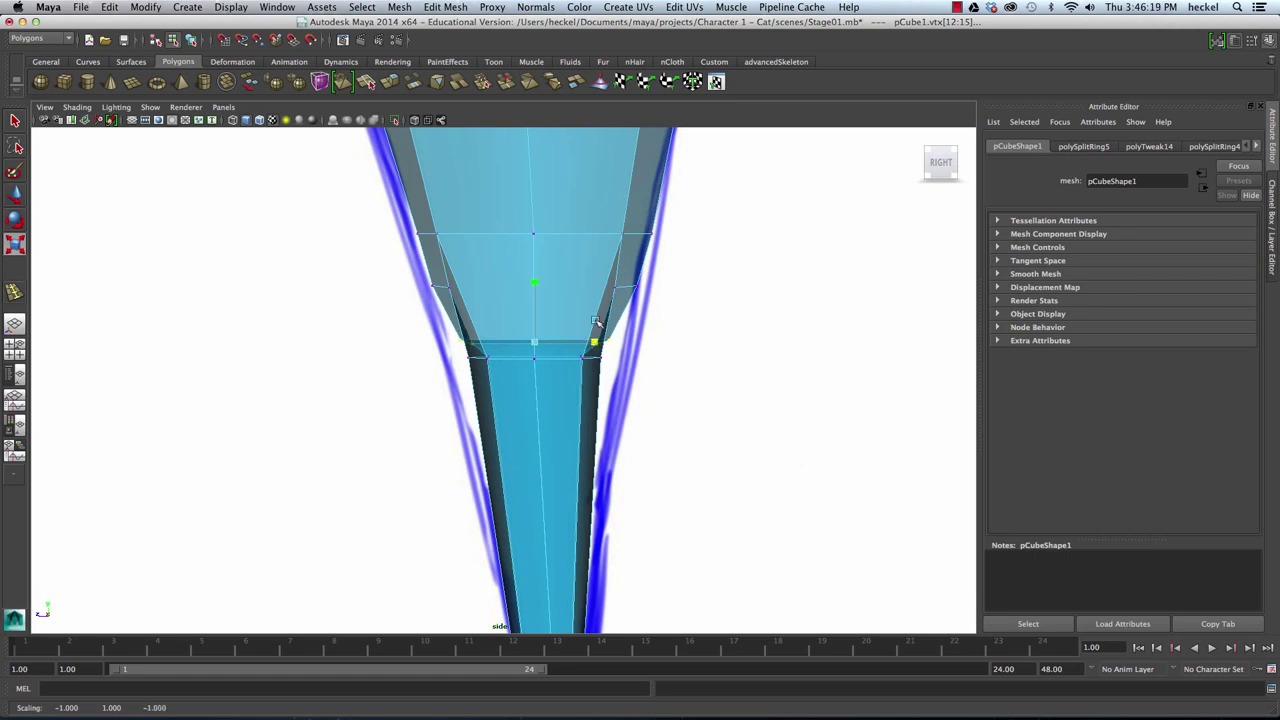
Step: Scale the vertices just above the crotch inward in depth, then narrow the crotch vertices further to smooth the transition
left_click(612, 292, "shift")
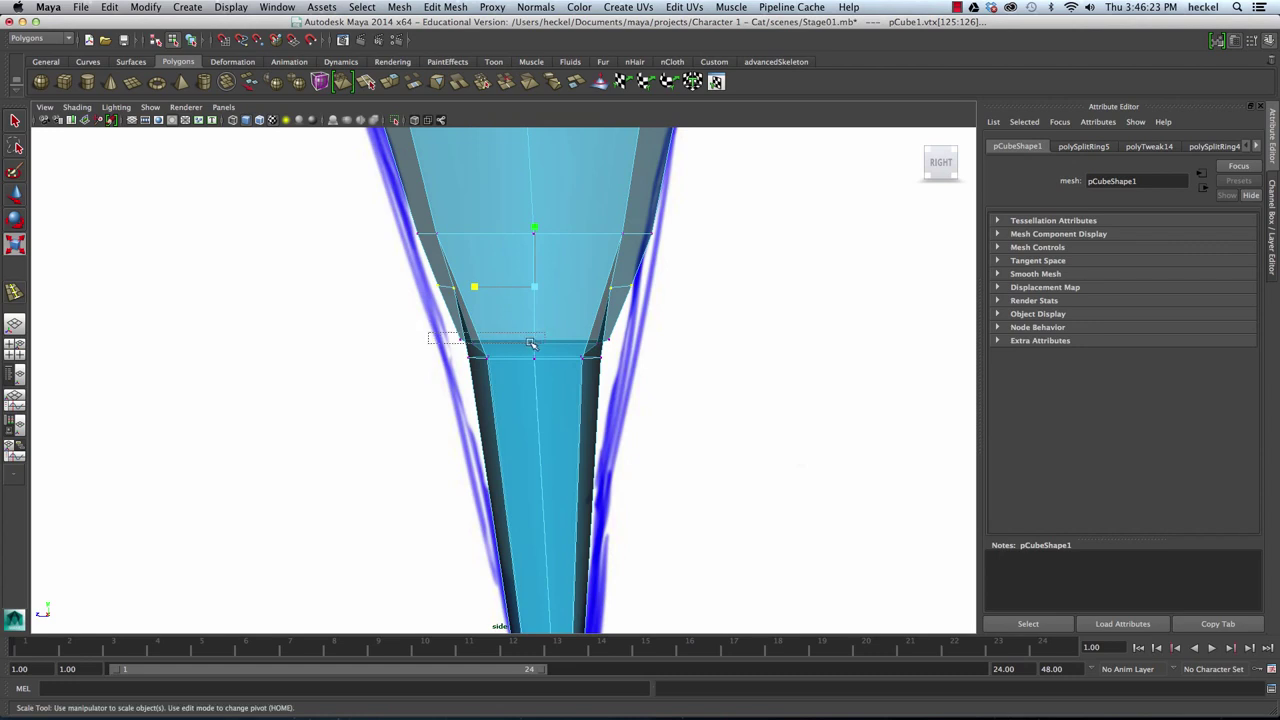
left_click_drag(640, 342, 638, 341)
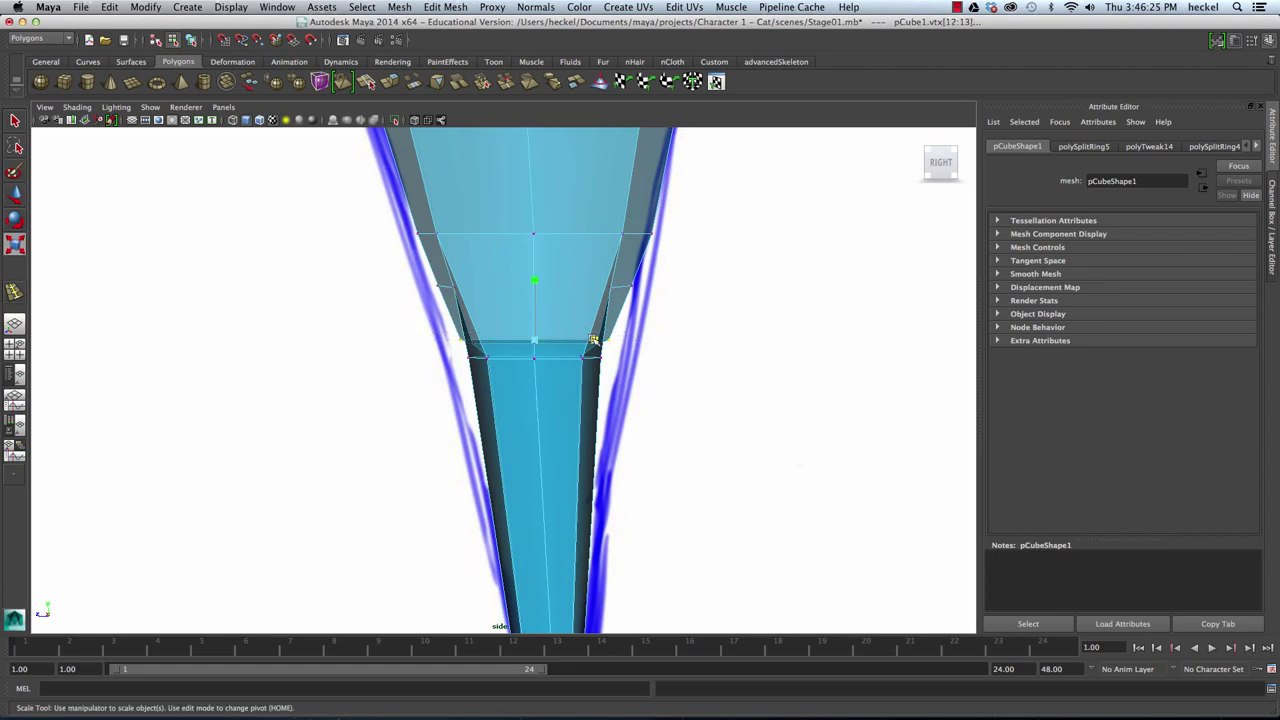
scroll(651, 286, "down", 5)
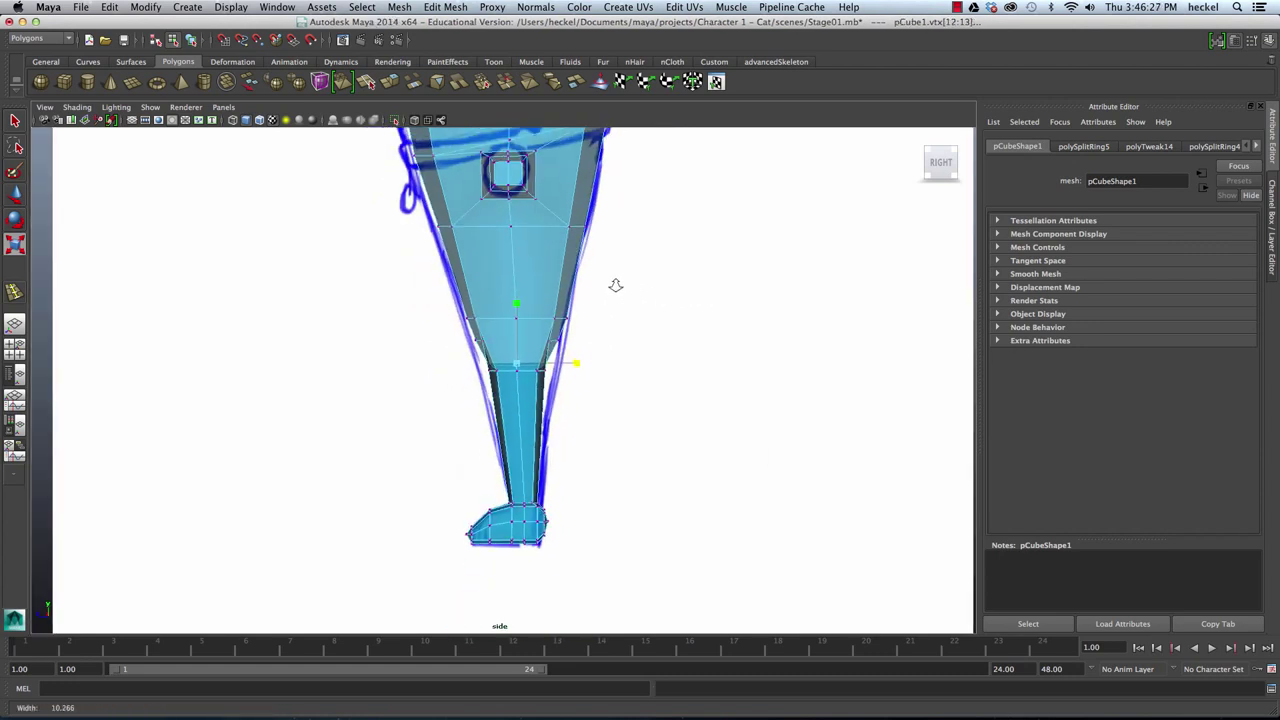
scroll(617, 306, "up", 5)
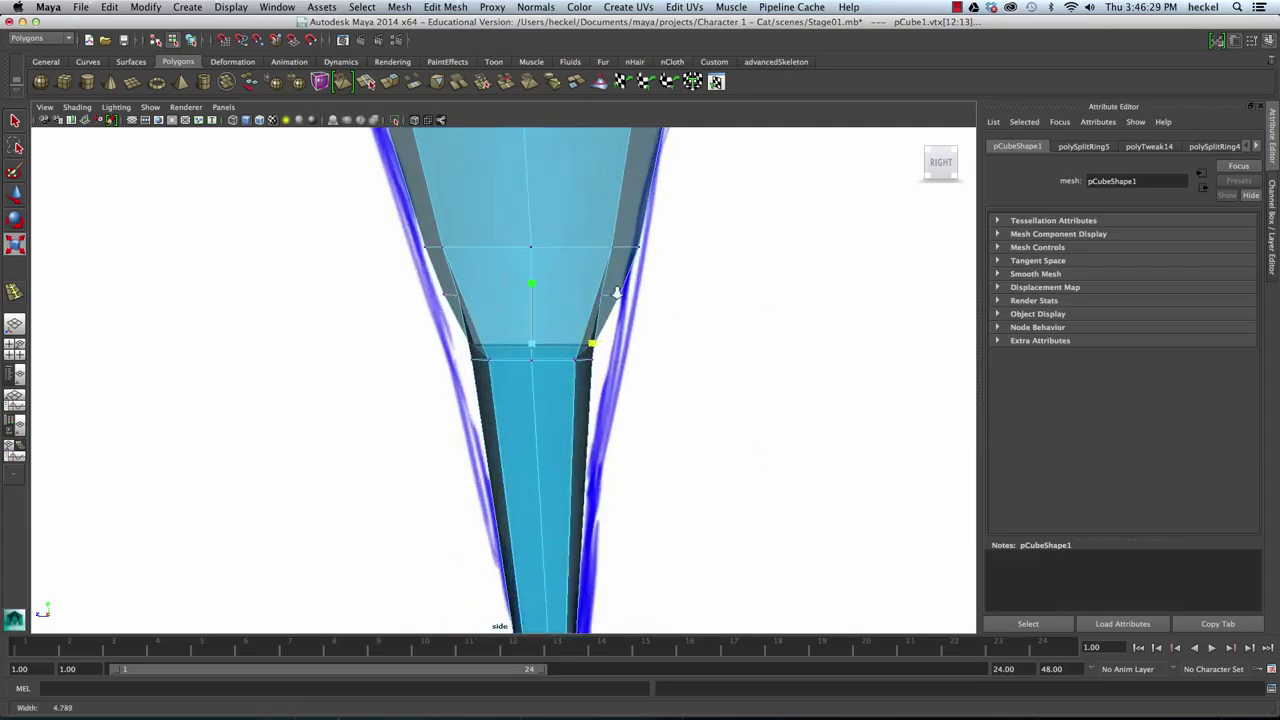
Step: In the front view, lower the vertices just above the crotch and those at the top of the thigh to even the spacing
key("space")
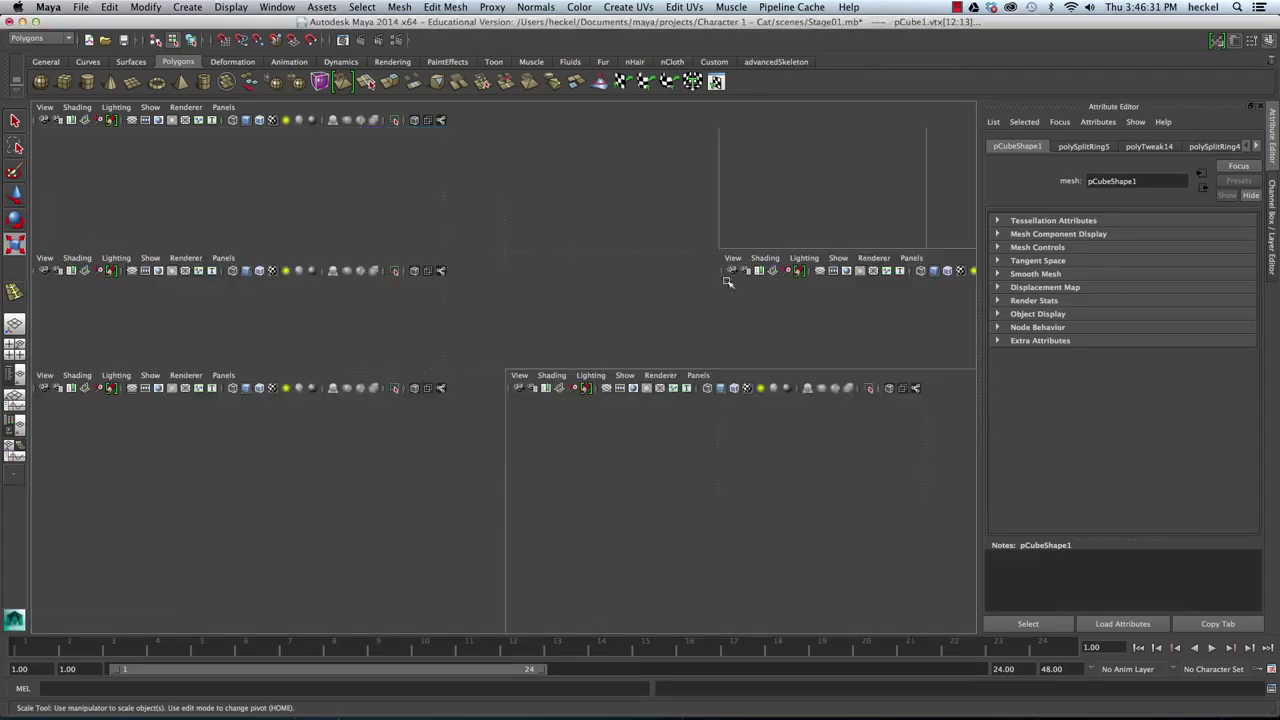
key("space")
mouse_move(608, 238)
left_mouse_down("alt")
mouse_move(714, 278)
mouse_move(703, 334)
mouse_move(717, 331)
mouse_move(689, 246)
mouse_move(489, 252)
mouse_move(470, 283)
mouse_move(761, 281)
mouse_move(591, 269)
mouse_move(731, 274)
mouse_move(360, 290)
mouse_move(430, 261)
mouse_move(457, 271)
left_mouse_up("alt")
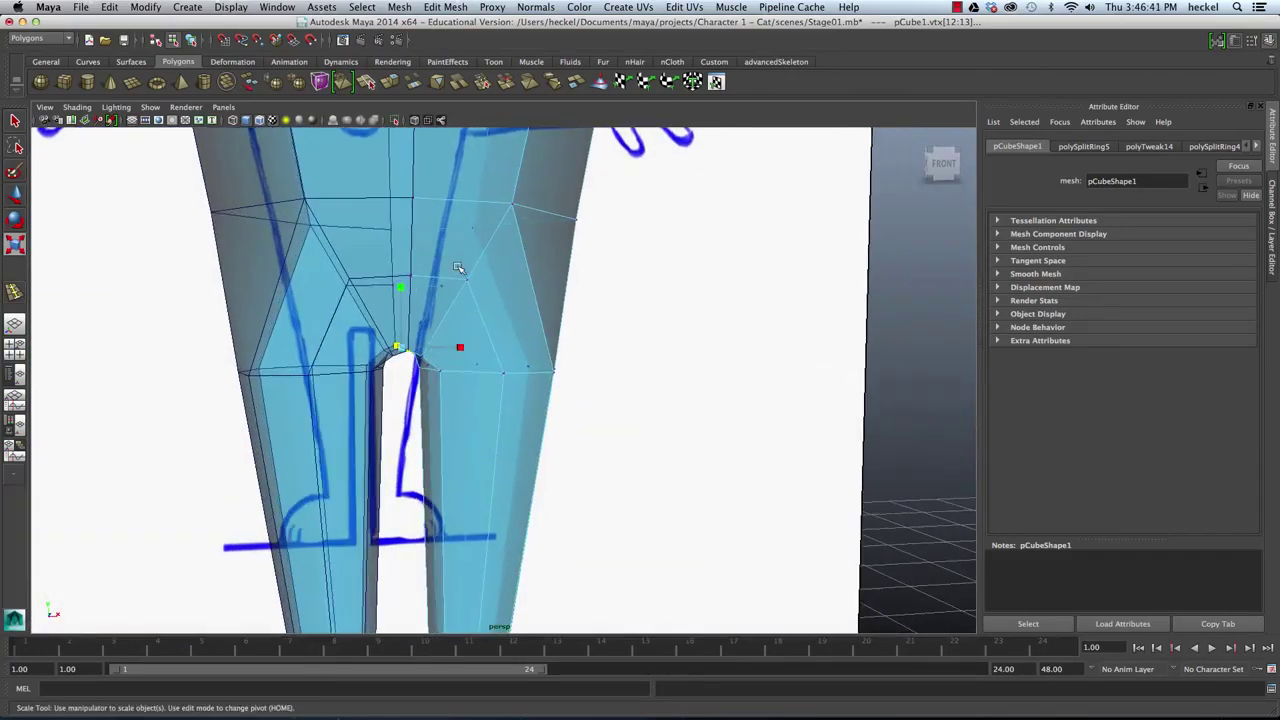
key("space")
key("space")
middle_click_drag(450, 369, 423, 160, "alt")
right_click_drag(600, 262, 391, 274, "alt")
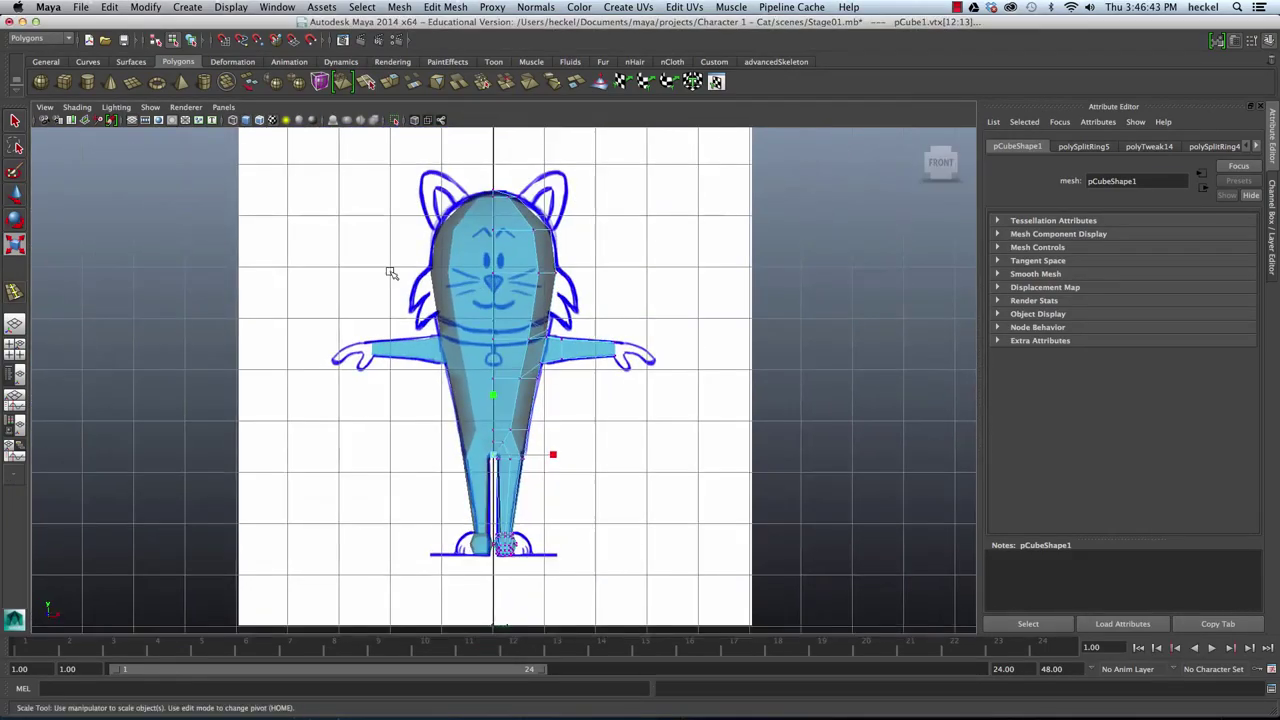
middle_click_drag(391, 274, 378, 188, "alt")
right_click_drag(550, 350, 908, 369, "alt")
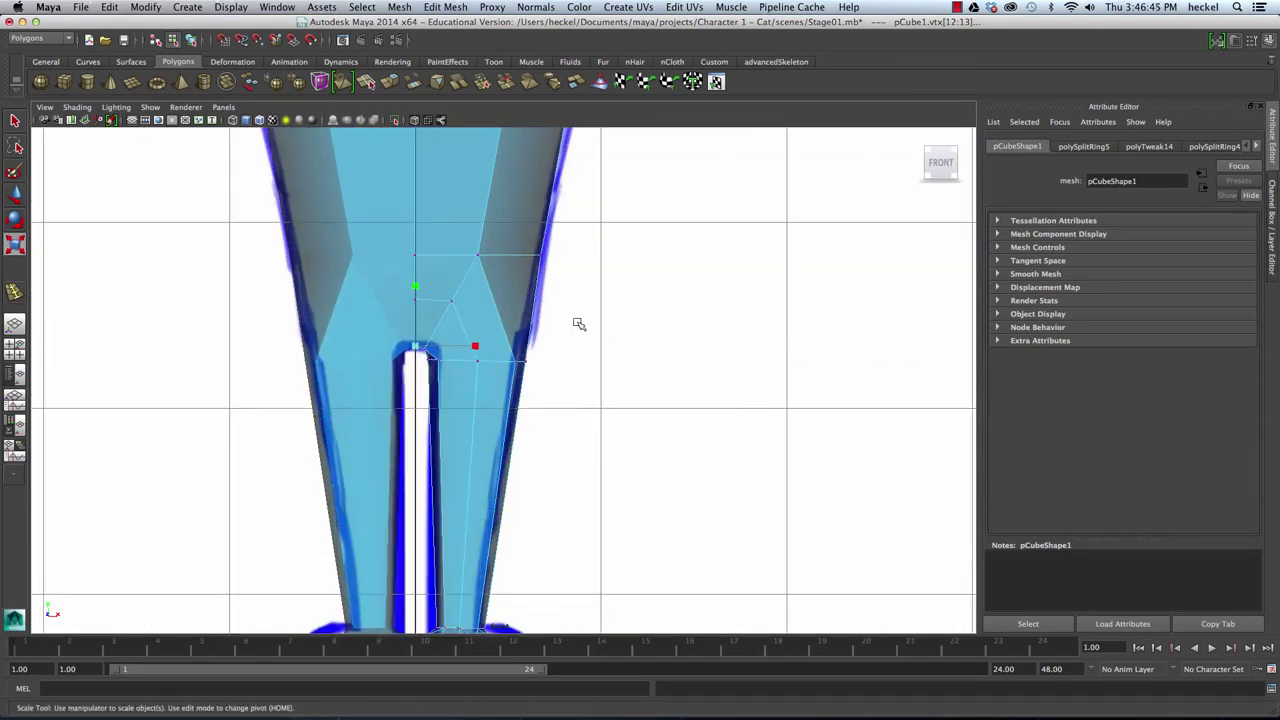
left_click(447, 301)
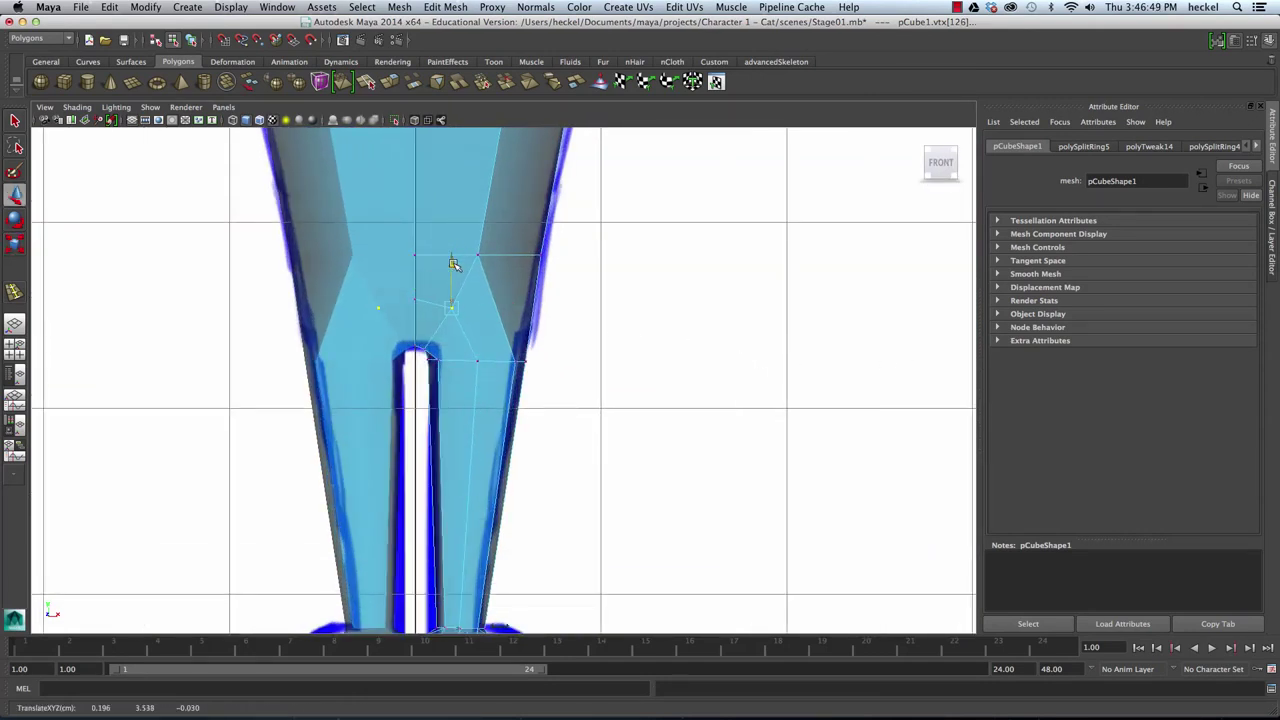
left_click(482, 254)
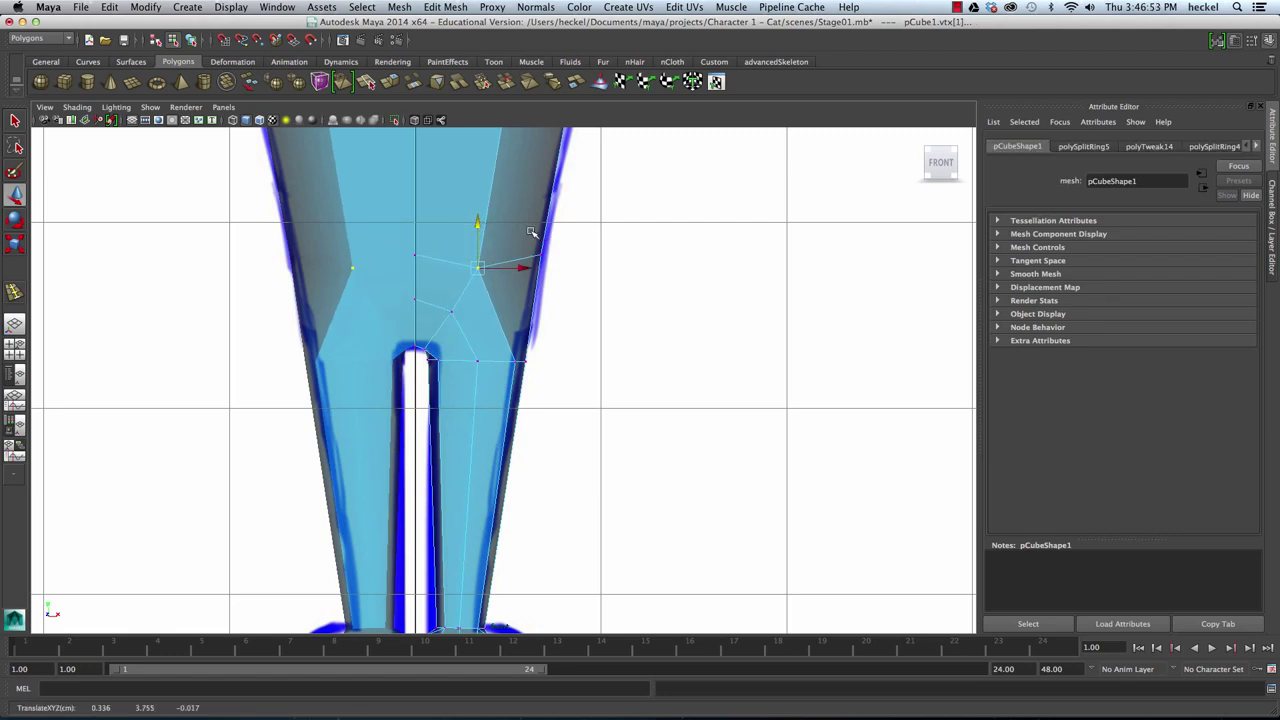
Step: Lower the outer hip vertex and move it inward to follow the reference outline, then clear the selection
left_click(549, 260)
left_click_drag(541, 238, 536, 246)
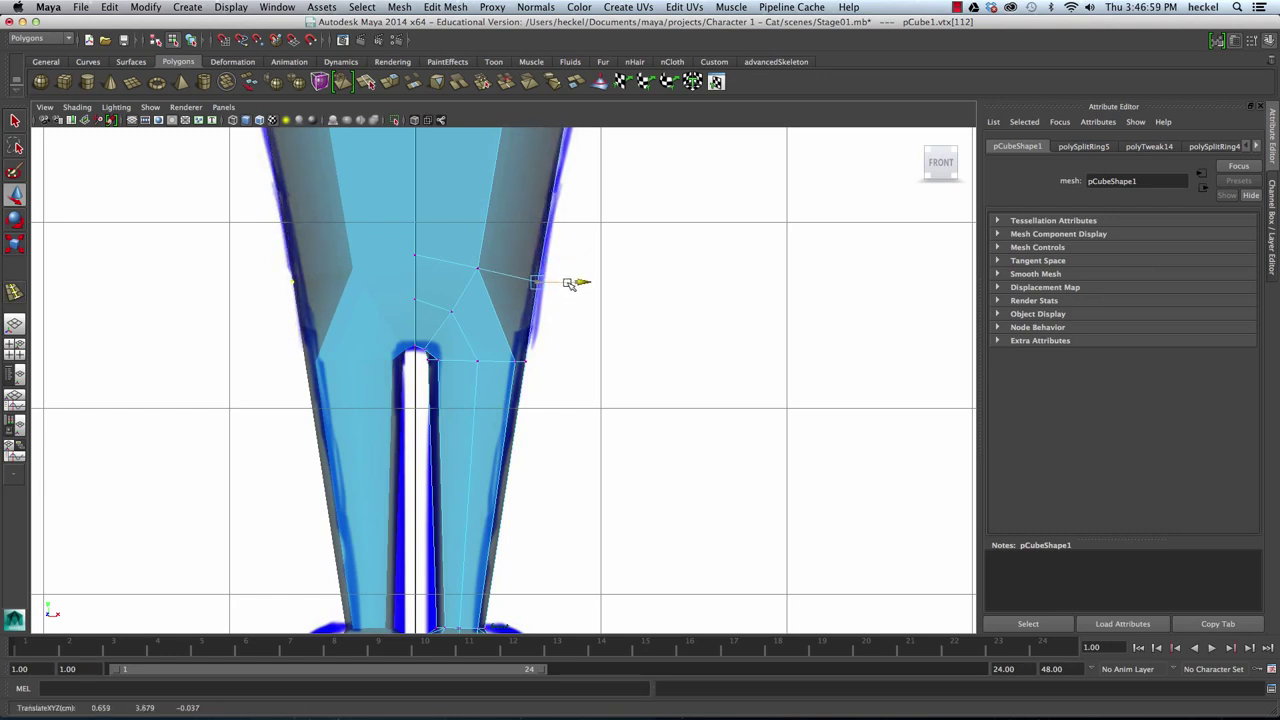
left_click(592, 352)
Step: In the perspective view, select the two vertices at the rear of the hip and shift them in depth to smooth the contour
key("space")
key("space")
mouse_move(766, 252)
left_mouse_down("alt")
mouse_move(688, 306)
mouse_move(600, 299)
mouse_move(526, 331)
mouse_move(543, 346)
mouse_move(553, 308)
mouse_move(529, 286)
mouse_move(600, 277)
mouse_move(421, 290)
mouse_move(437, 202)
left_mouse_up("alt")
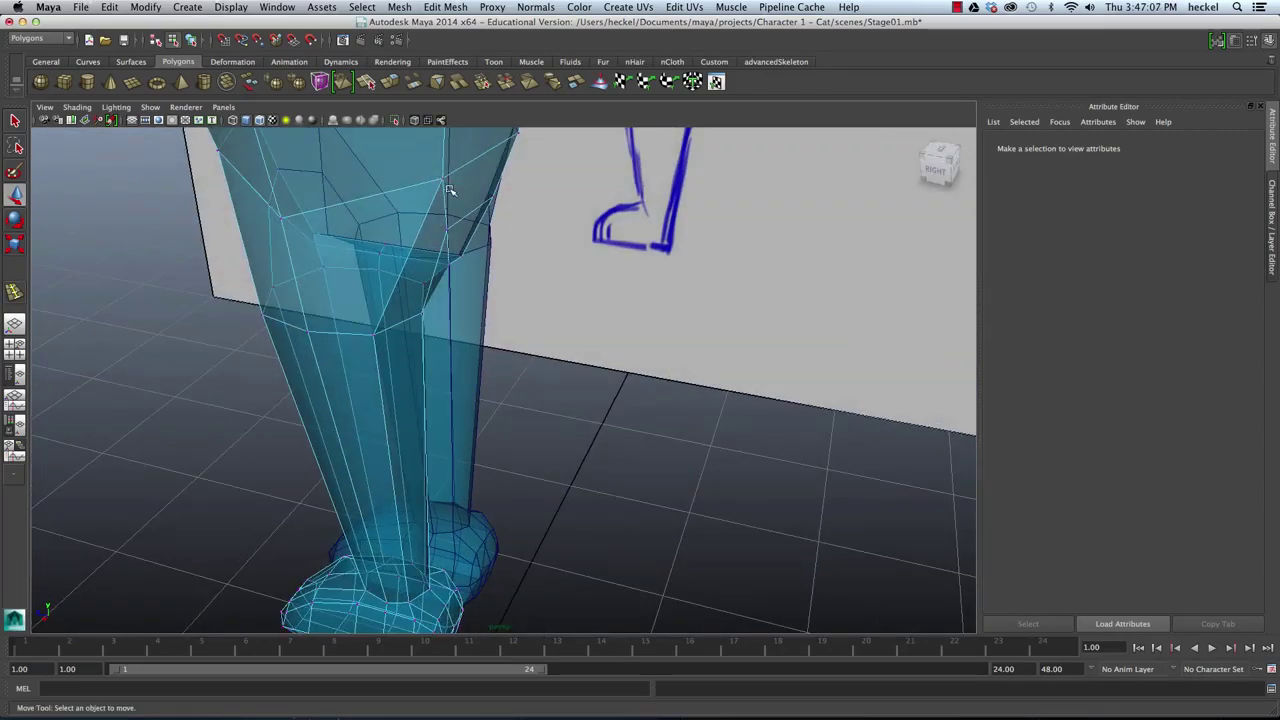
left_click(447, 186)
left_click(446, 207)
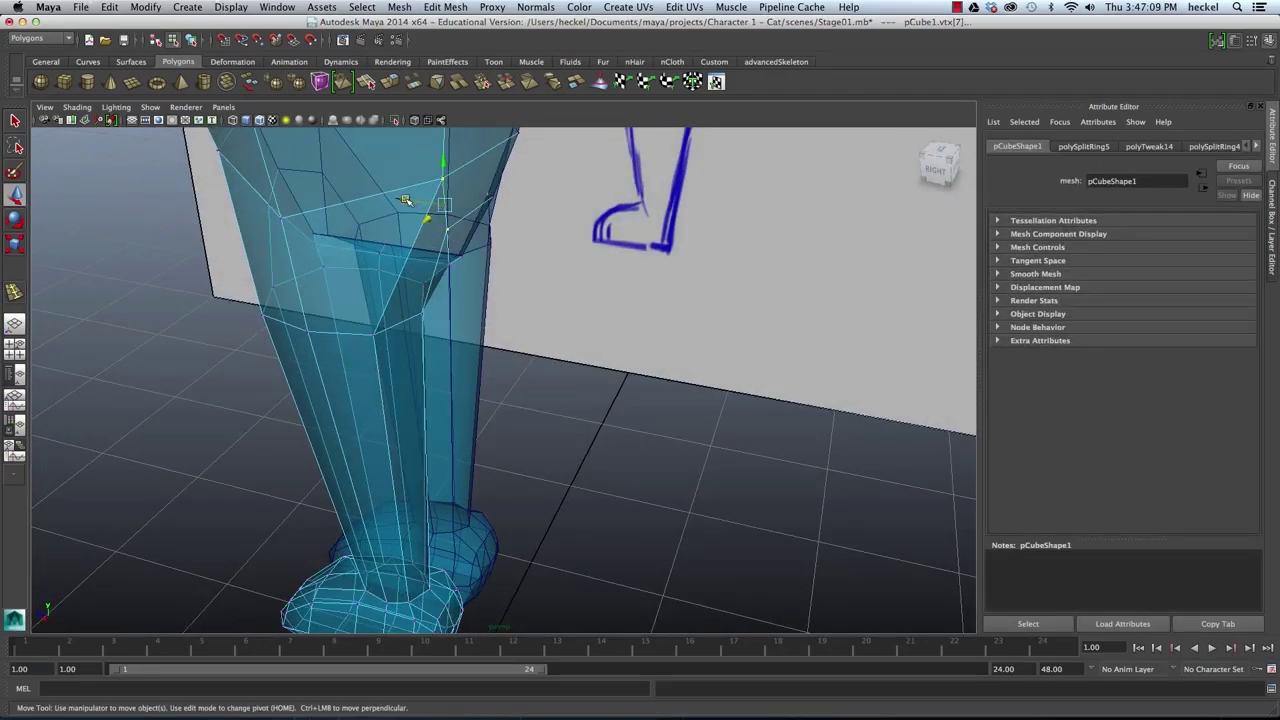
left_click_drag(413, 204, 494, 168, "alt")
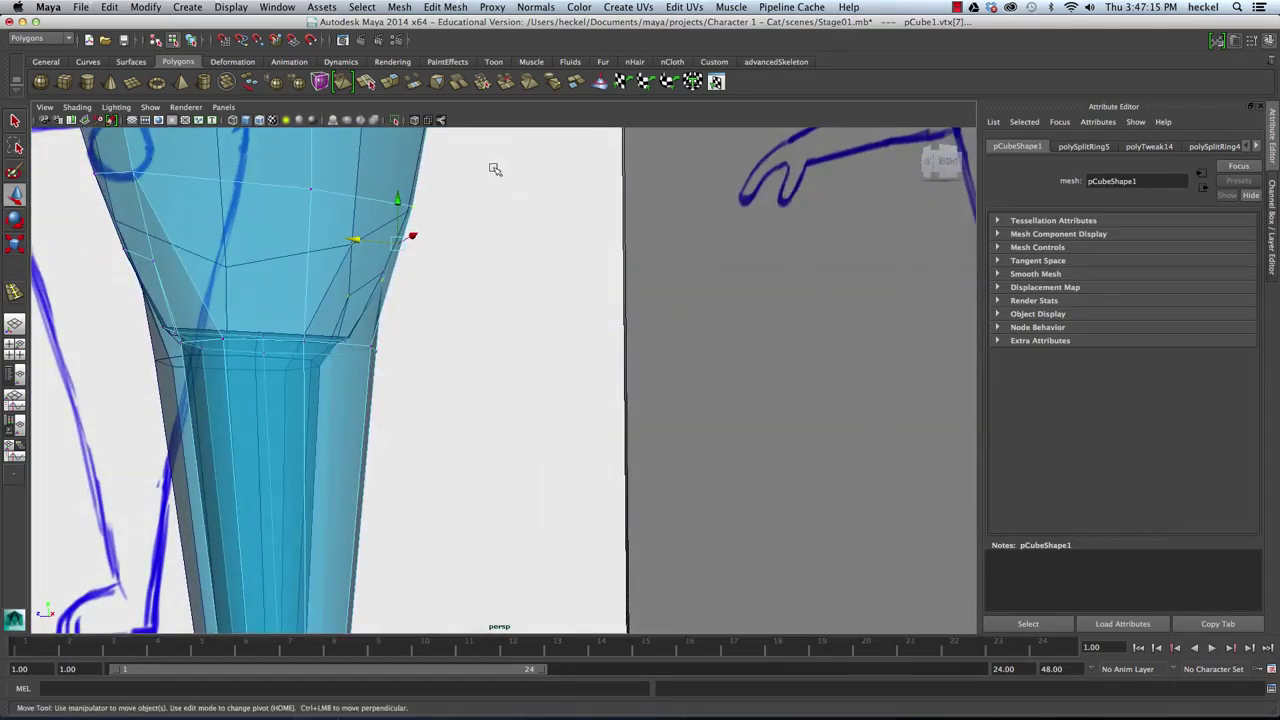
Step: Select the edge loop around the middle of the foot, leave out the toe edges, and lower the remaining edges
right_click_drag(494, 169, 354, 220, "alt")
key("space")
left_click_drag(353, 219, 572, 214, "alt")
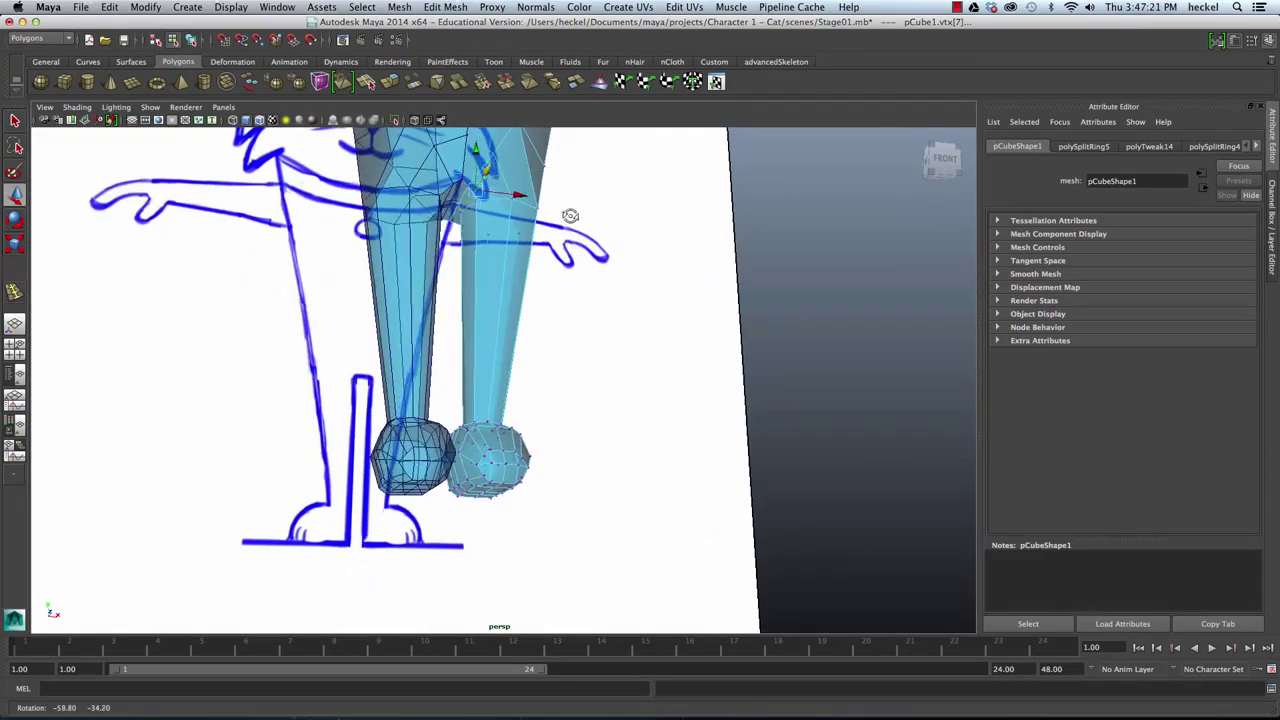
right_click_drag(572, 214, 296, 322, "alt")
left_click_drag(296, 322, 466, 304, "alt")
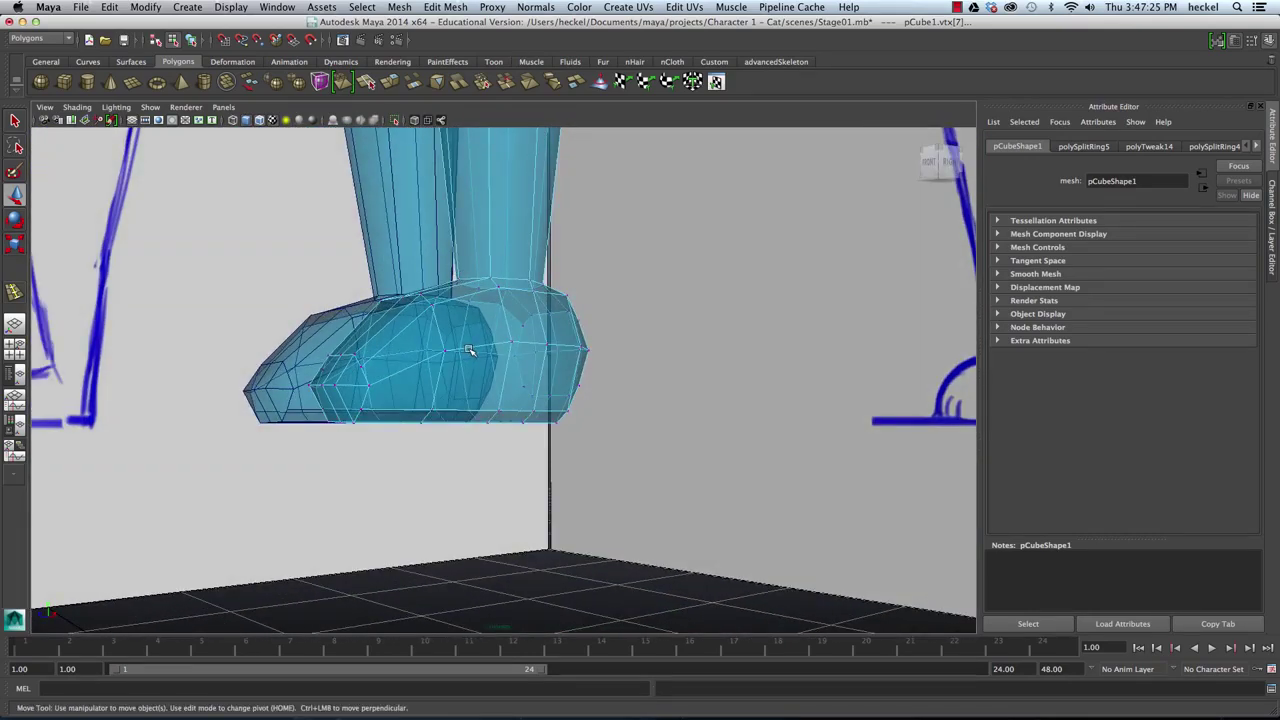
right_click_drag(469, 350, 468, 318)
left_click(425, 342)
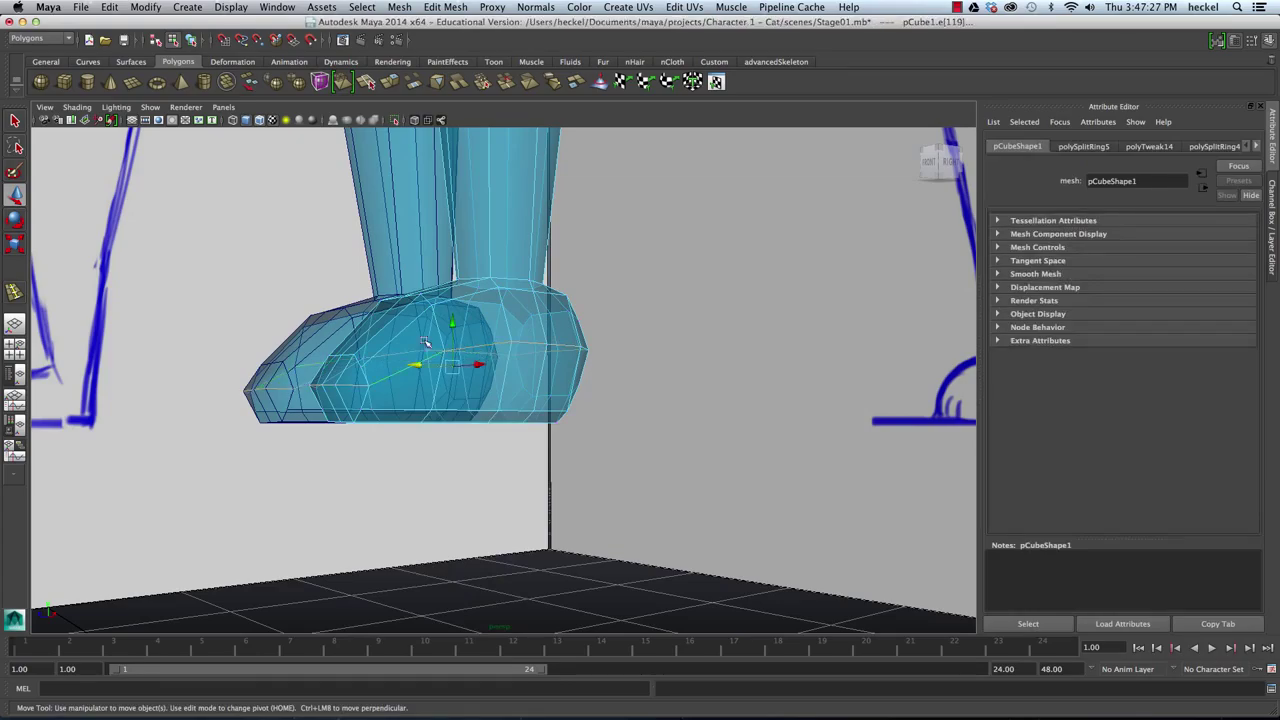
left_click_drag(425, 342, 502, 370, "alt")
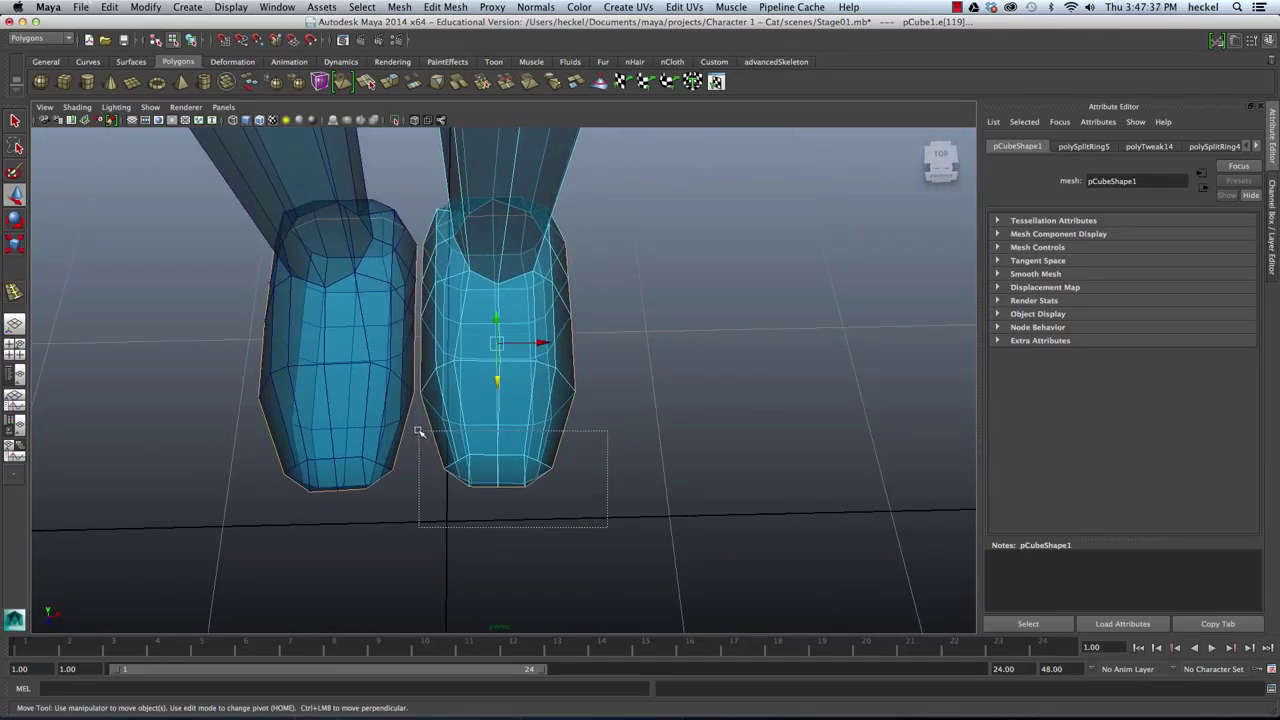
left_click_drag(566, 441, 438, 318, "alt")
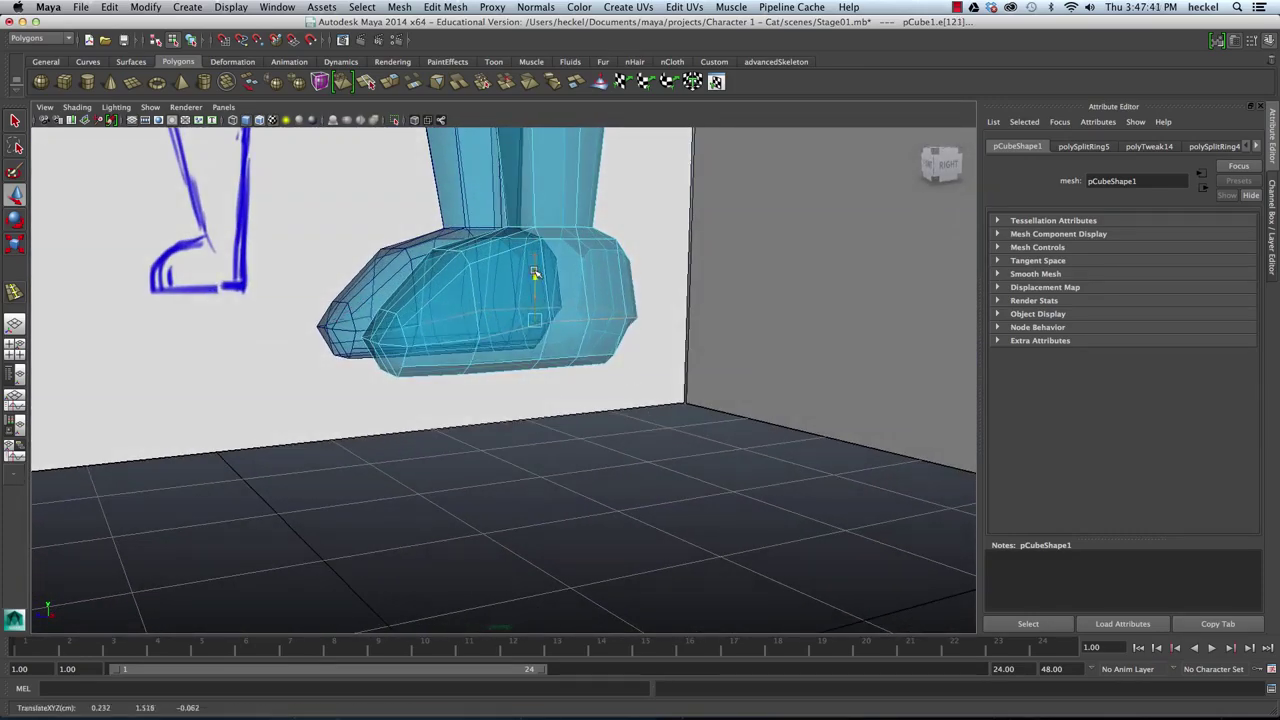
Step: Scale the selected foot edges vertically until they lie flat on one level
left_click_drag(505, 295, 520, 307, "alt")
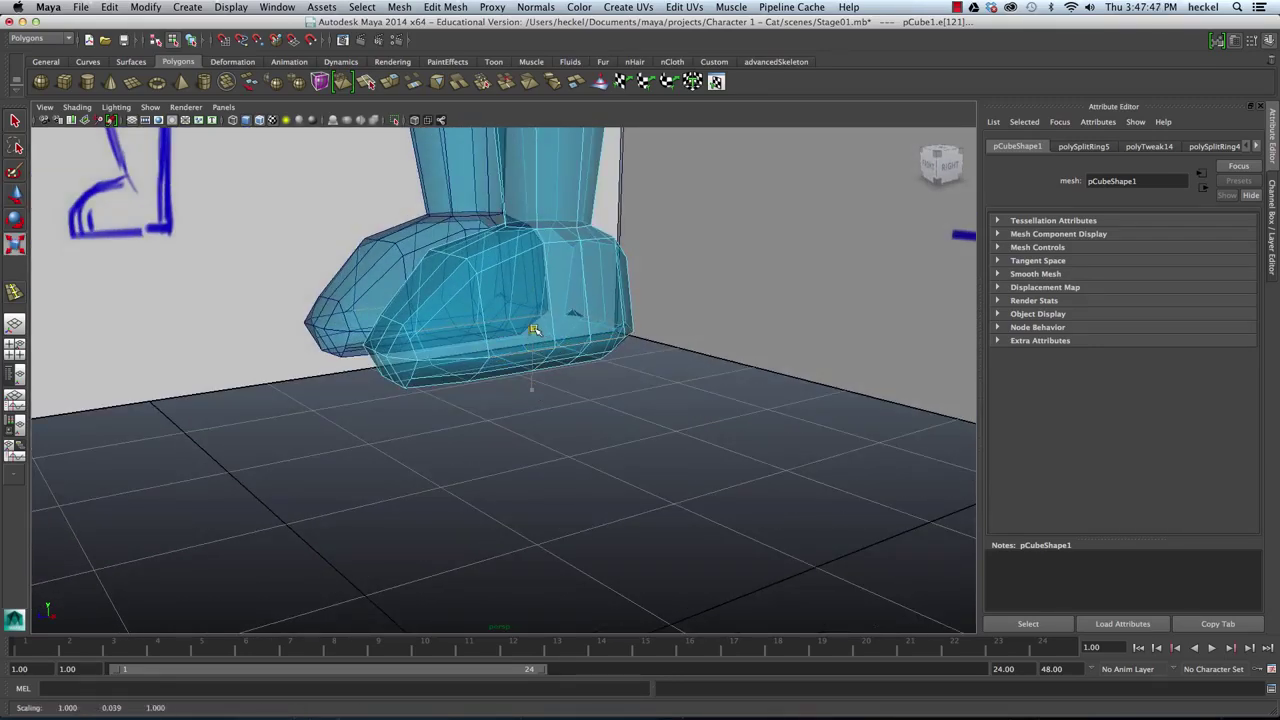
left_click_drag(535, 330, 449, 317, "alt")
right_click_drag(449, 317, 663, 293, "alt")
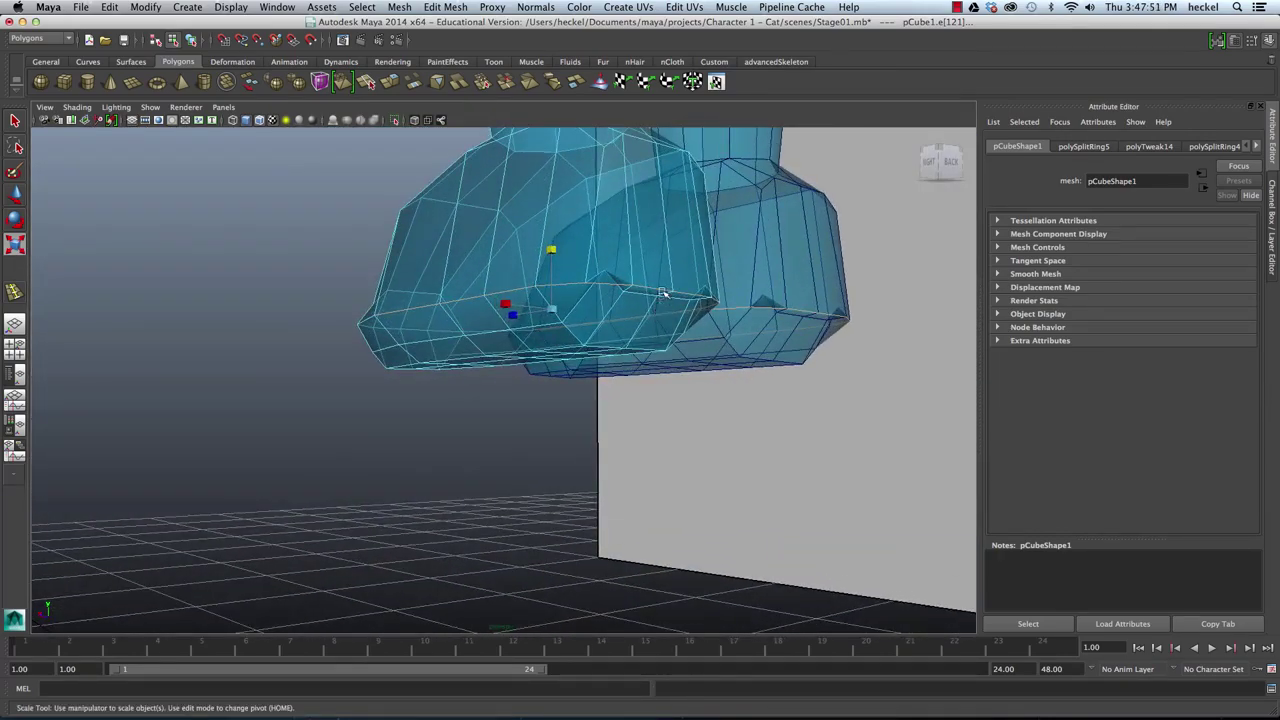
left_click_drag(663, 293, 592, 355, "alt")
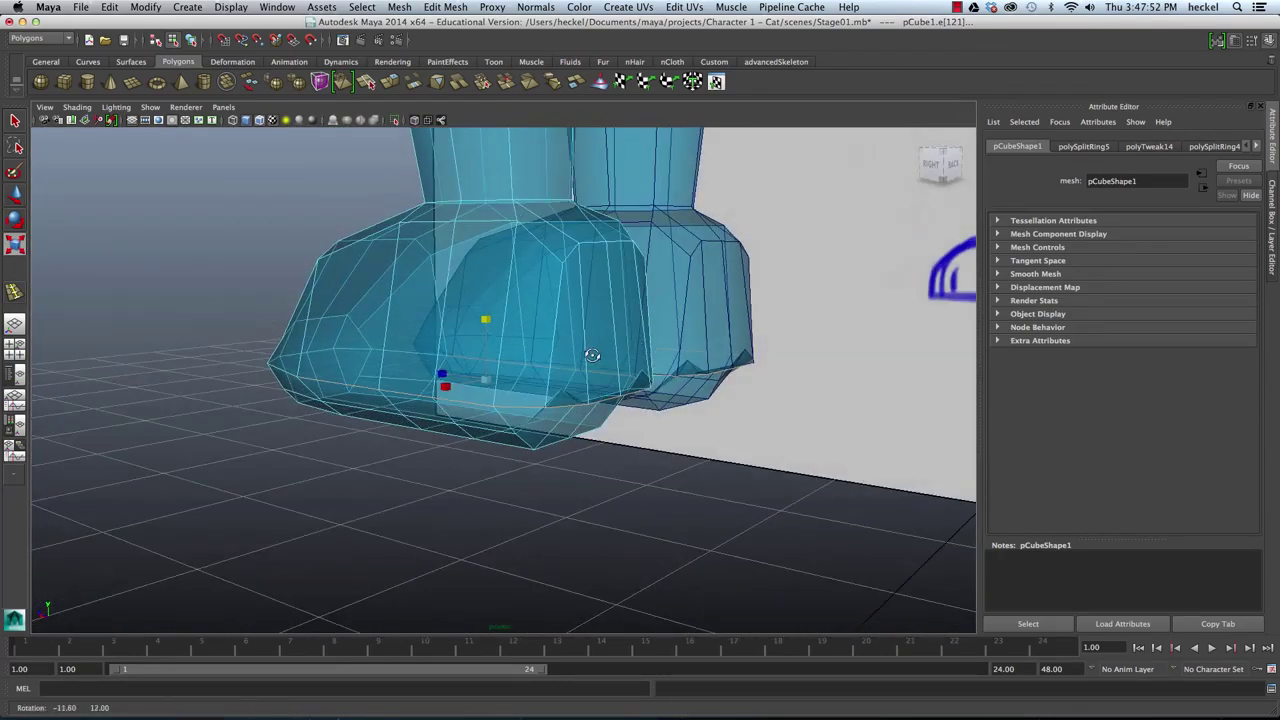
Step: Select the raised vertices at the heel and lower them in line with the flattened foot edges
left_click_drag(606, 416, 518, 465, "alt")
mouse_move(512, 462)
right_mouse_down()
mouse_move(500, 445)
mouse_move(506, 457)
right_mouse_up()
left_click(624, 411)
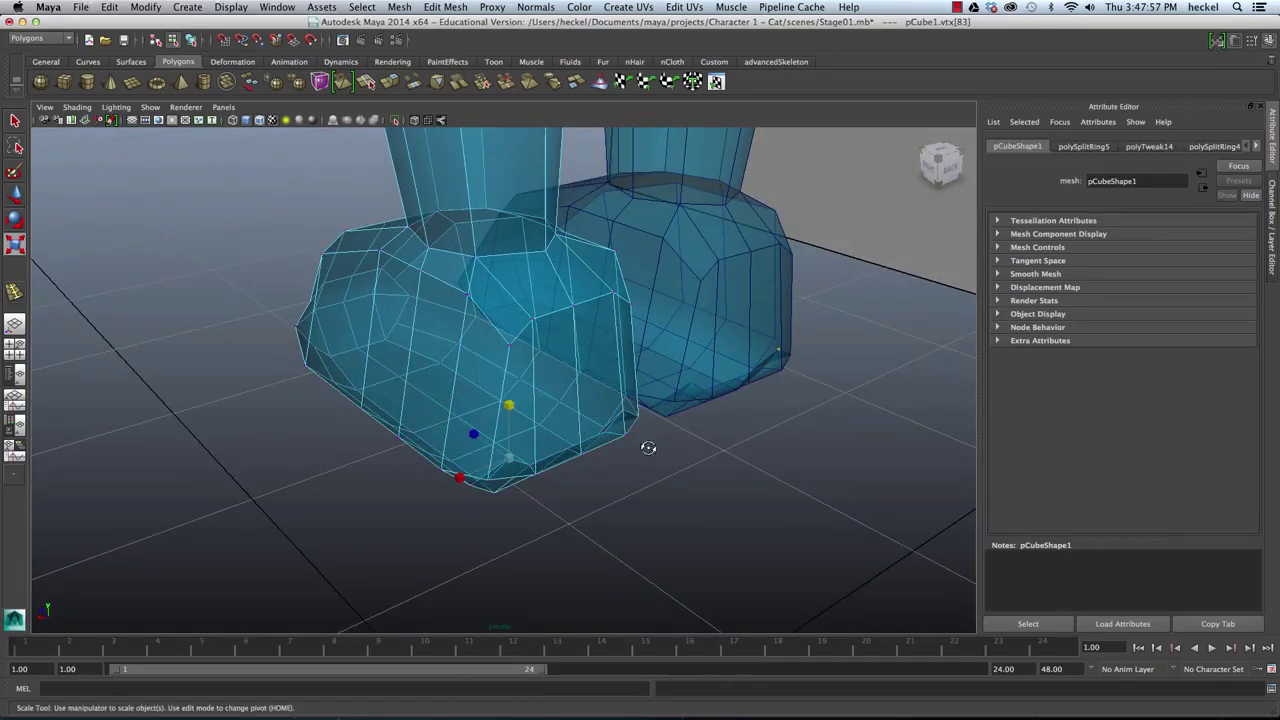
left_click_drag(648, 447, 451, 380, "alt")
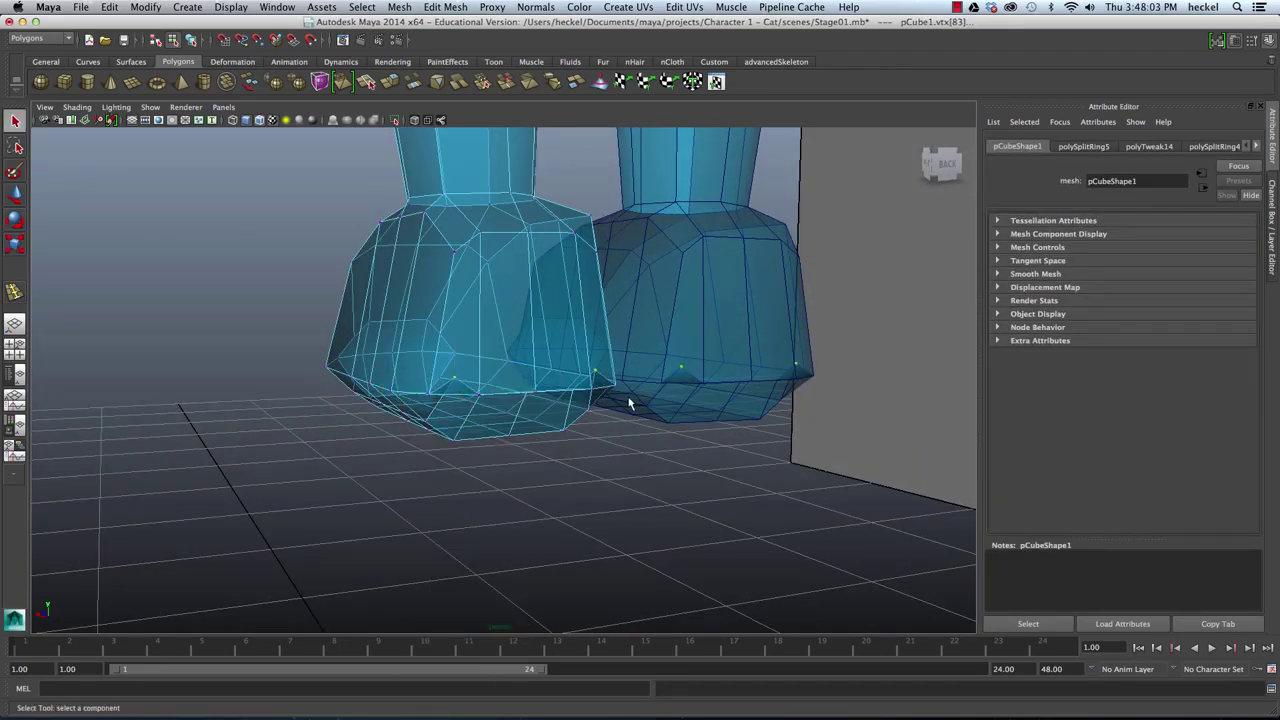
key("w")
left_click_drag(528, 332, 612, 336)
right_click_drag(612, 336, 716, 347, "alt")
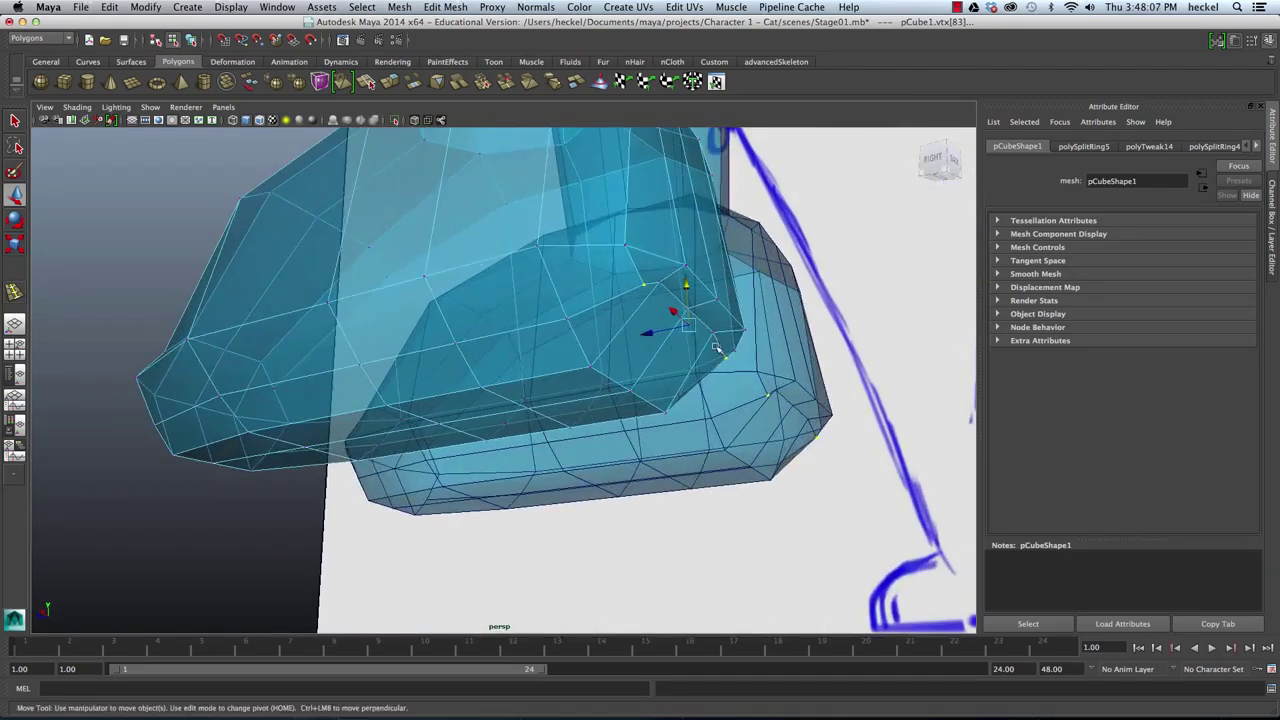
Step: Select the lower edge loop around the foot, including its heel edges, and lower it toward the sole
left_click_drag(716, 347, 675, 338, "alt")
right_click_drag(614, 292, 620, 262)
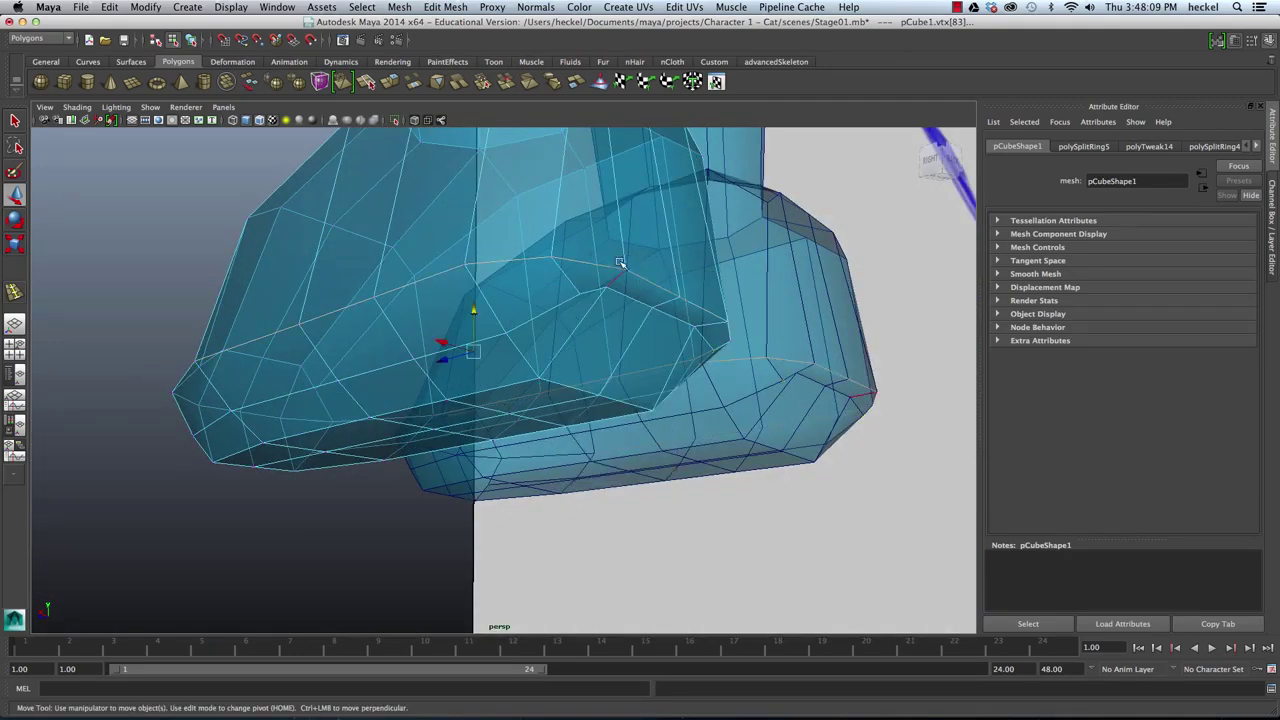
left_click(630, 296)
left_click(668, 315, "shift")
left_click_drag(652, 270, 763, 298)
right_click_drag(763, 298, 617, 297, "alt")
left_click_drag(617, 297, 749, 300, "alt")
right_click_drag(510, 332, 521, 332, "alt")
left_click_drag(520, 332, 595, 354, "alt")
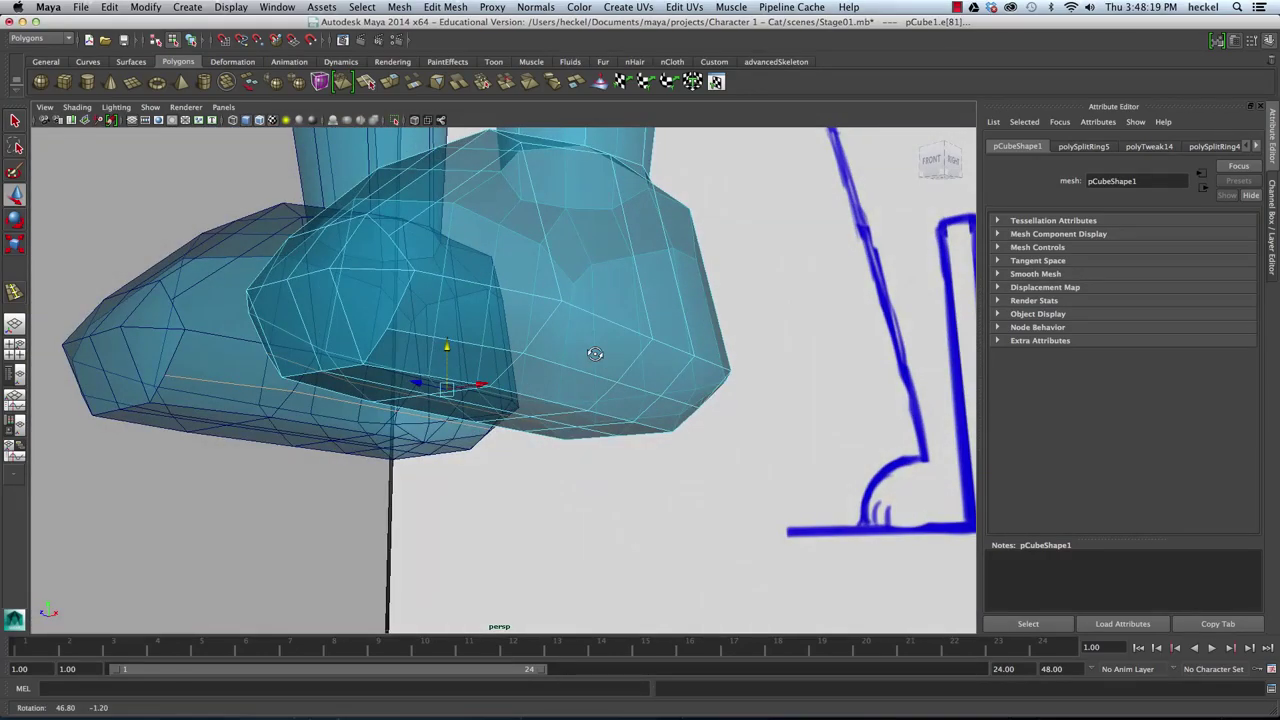
Step: Flatten the sole edges of the foot vertically and adjust their height
left_click_drag(505, 350, 883, 403, "alt")
key("r")
left_click_drag(629, 392, 623, 395)
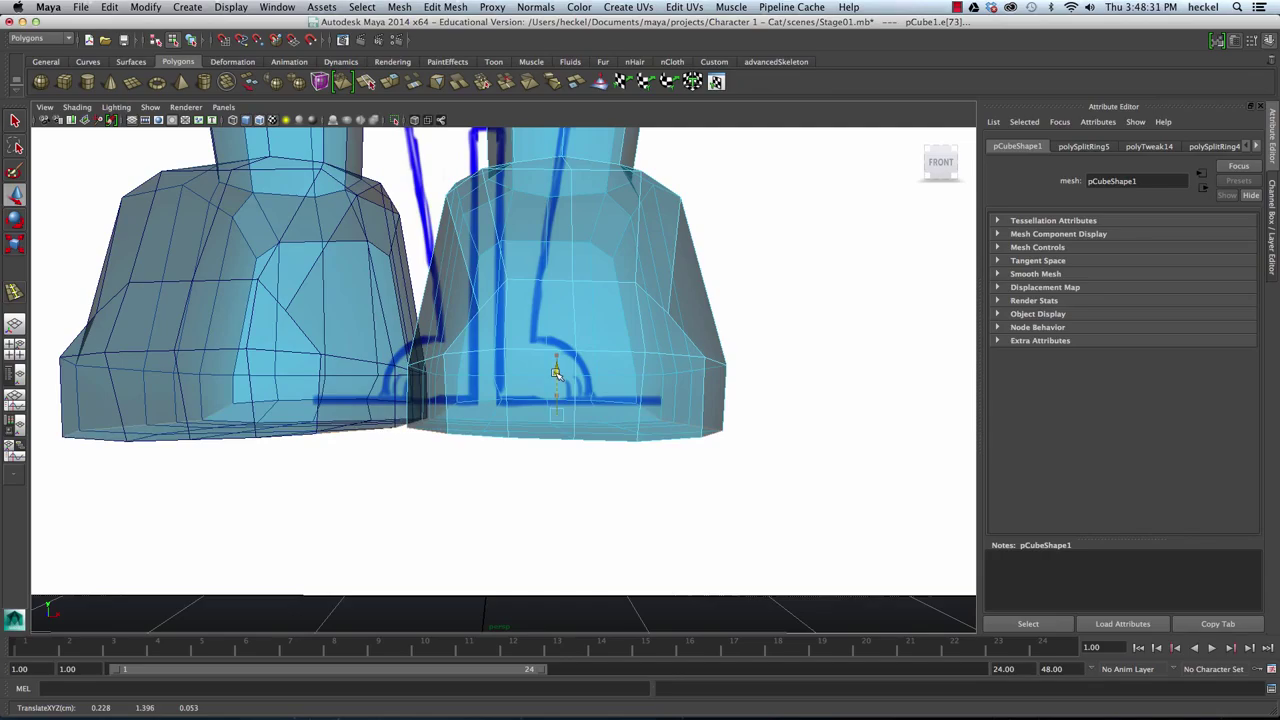
Step: Select the bottom edge at the tip of the toe and move it in depth to shape the front of the foot
left_click_drag(840, 358, 573, 444, "alt")
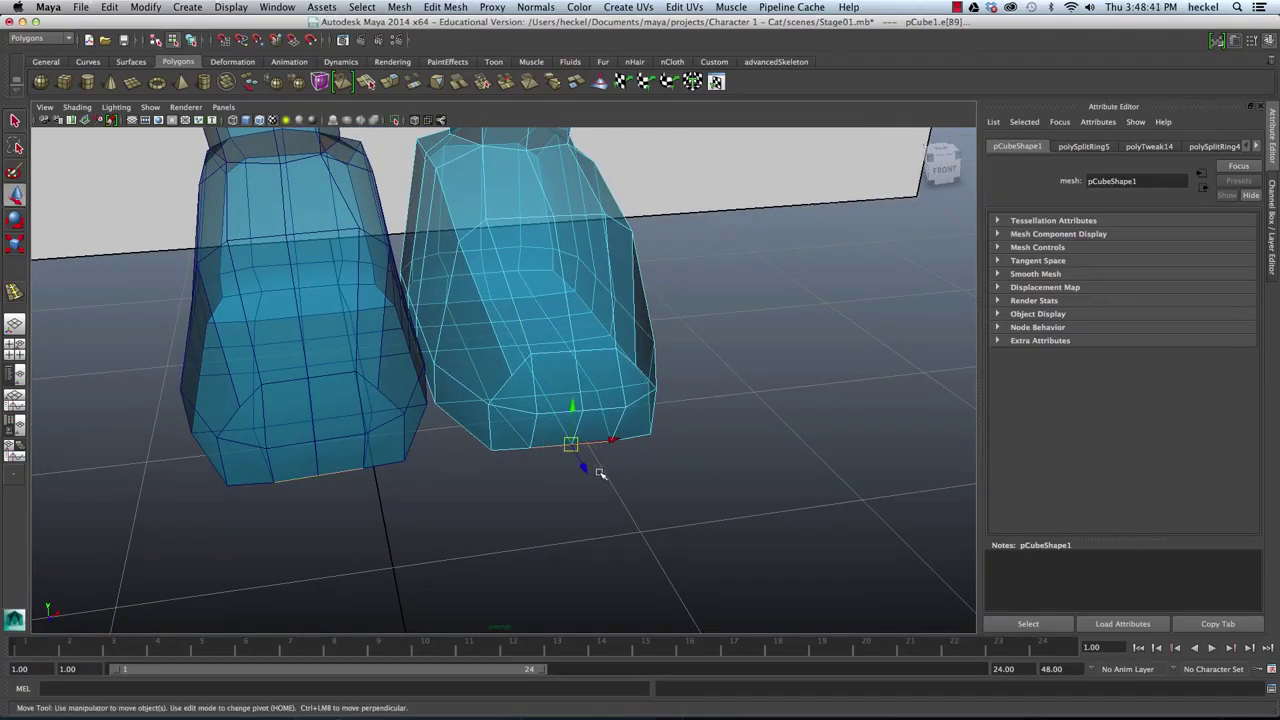
left_click(588, 473)
left_click(581, 454)
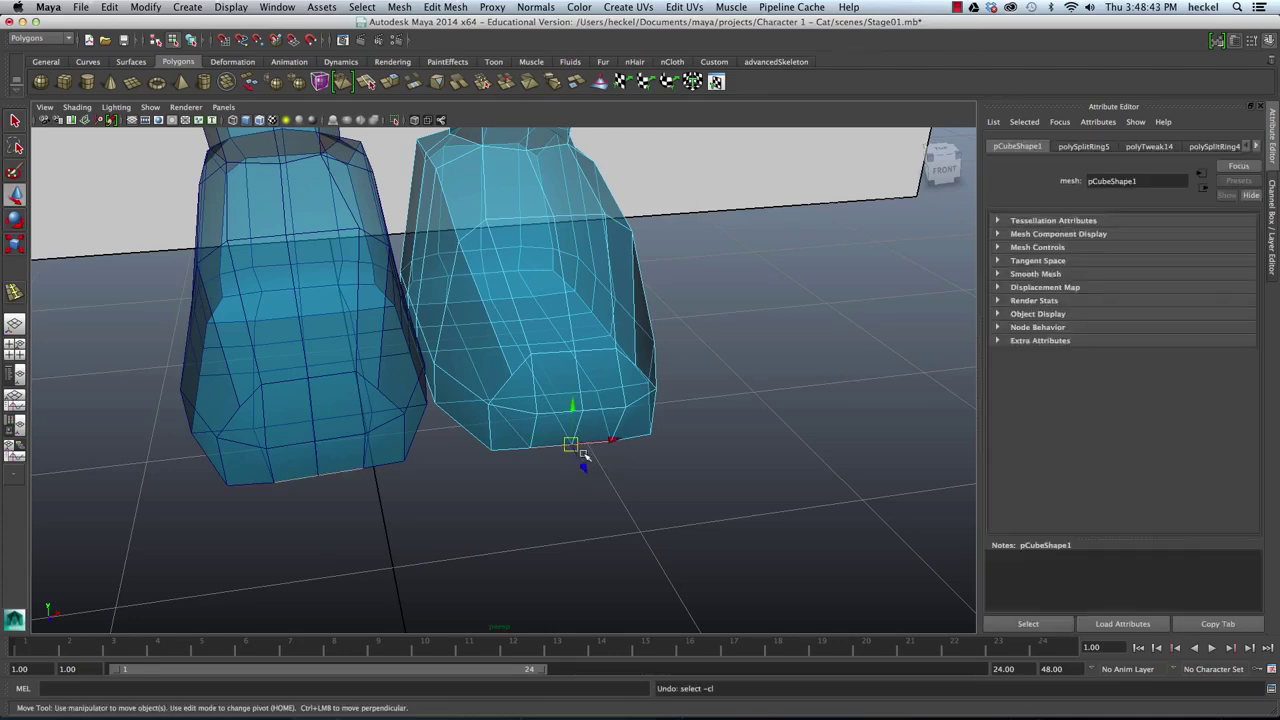
left_click_drag(676, 471, 518, 440, "alt")
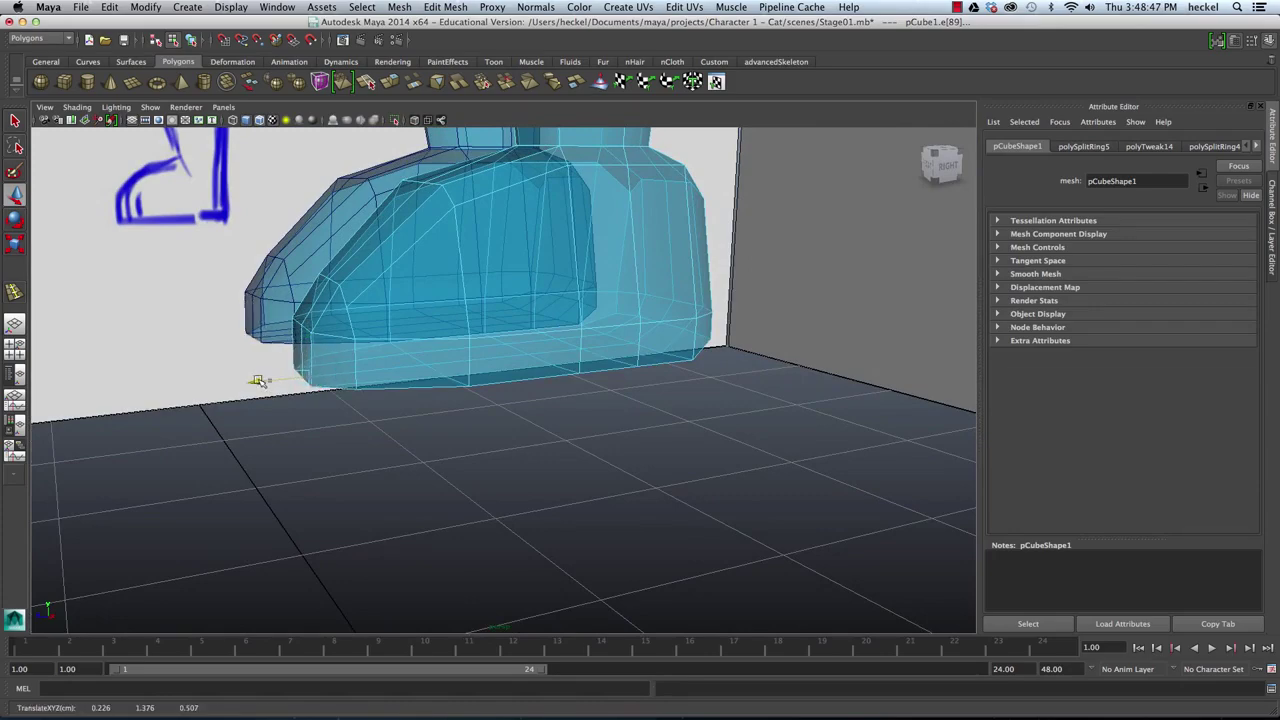
left_click_drag(601, 434, 451, 325, "alt")
left_click_drag(531, 338, 577, 417, "alt")
Step: In the front view, select all the foot vertices below the ankle, move them slightly outward, and clear the selection
key("space")
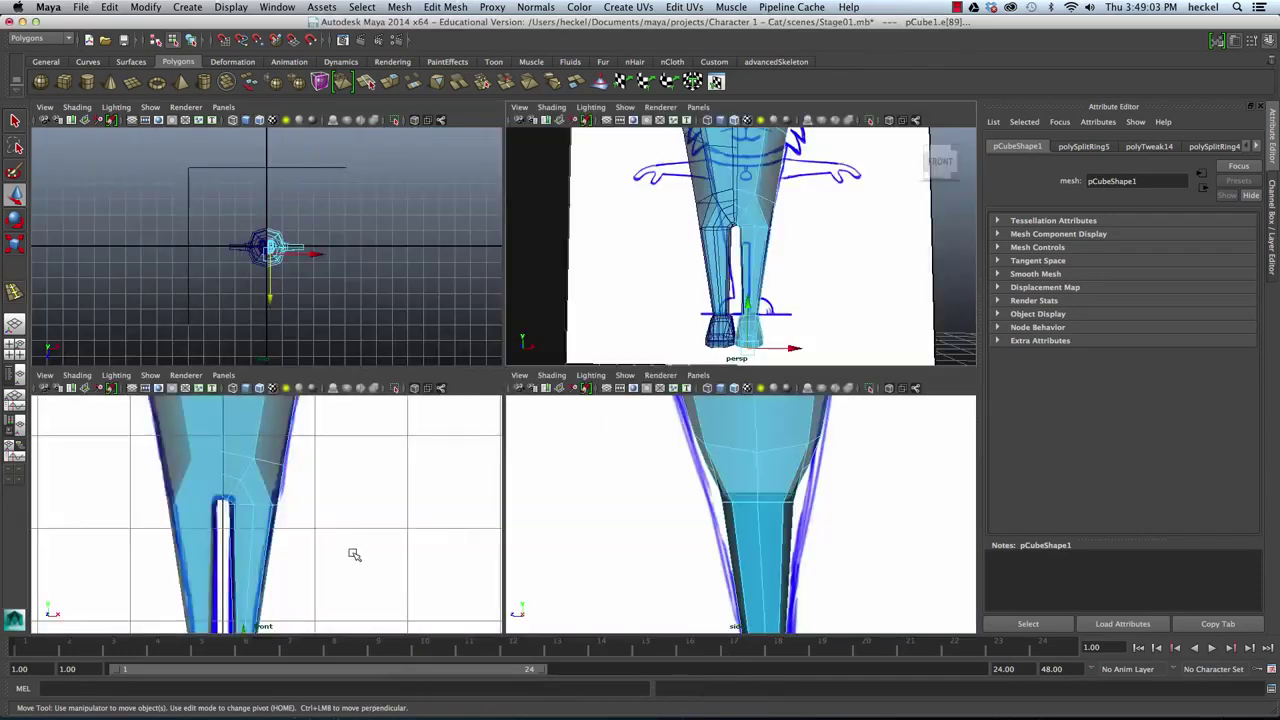
key("space")
middle_click_drag(446, 531, 512, 300, "alt")
scroll(565, 339, "up", 5)
scroll(566, 339, "up", 1)
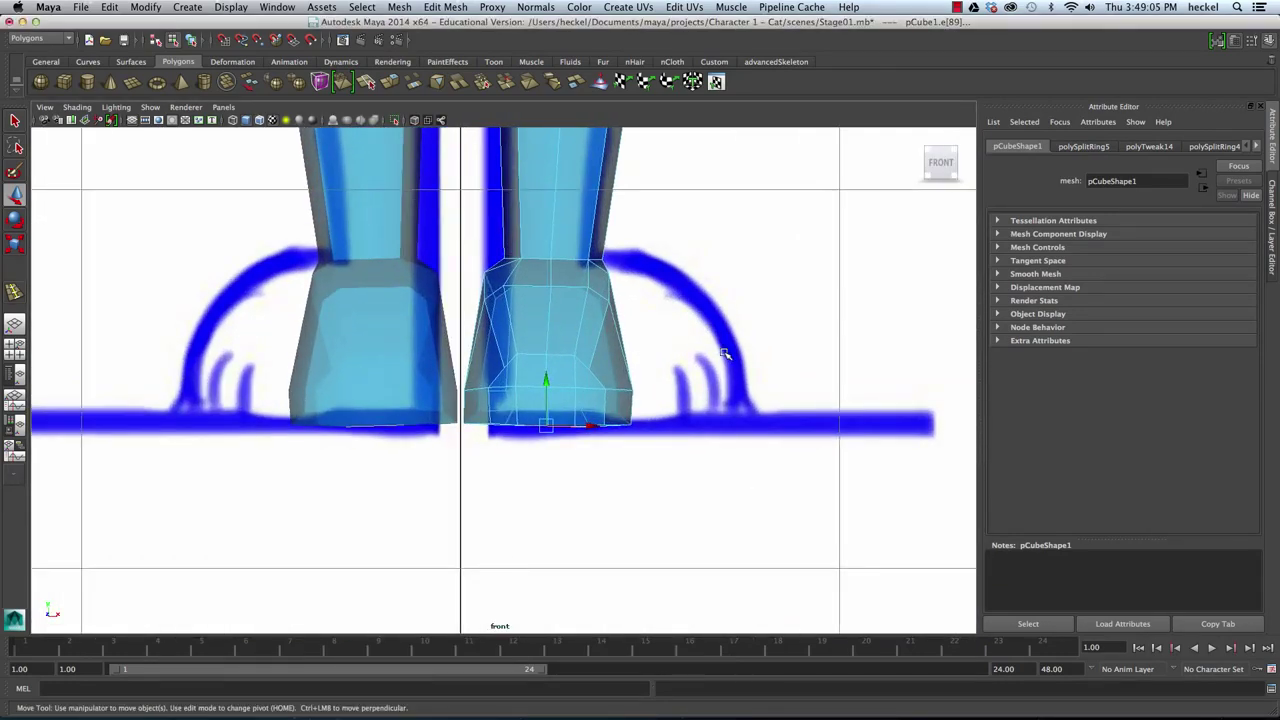
right_click(568, 291)
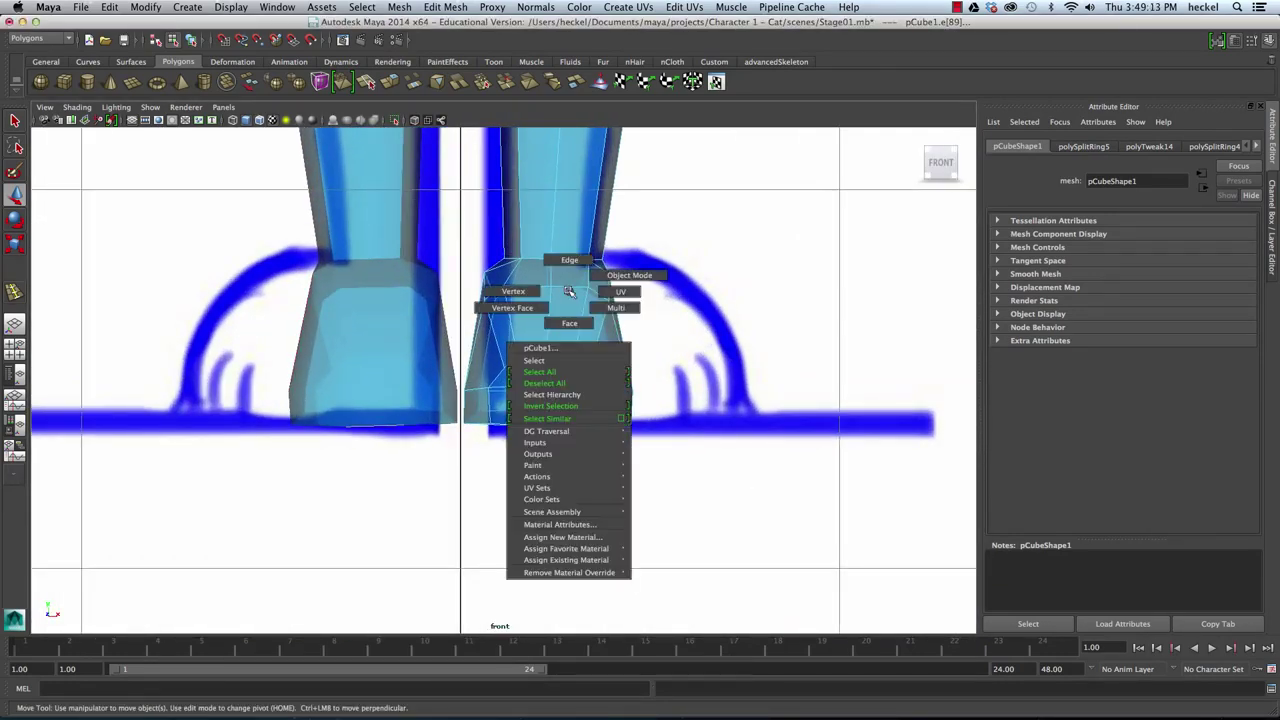
left_click(510, 291)
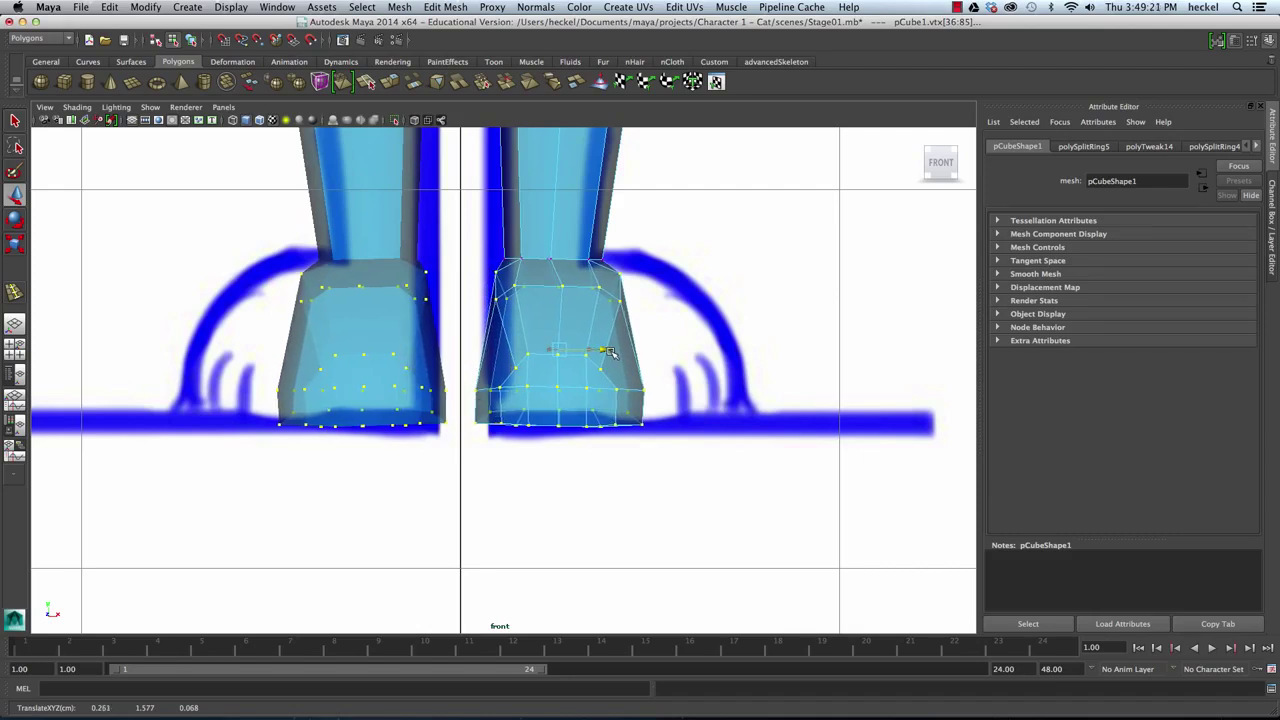
left_click(752, 356)
Step: Examine the feet, legs and hips from all sides and from below in the perspective view
key("space")
key("space")
left_click_drag(800, 282, 717, 305, "alt")
right_click_drag(716, 305, 552, 312, "alt")
left_click_drag(552, 312, 611, 312, "alt")
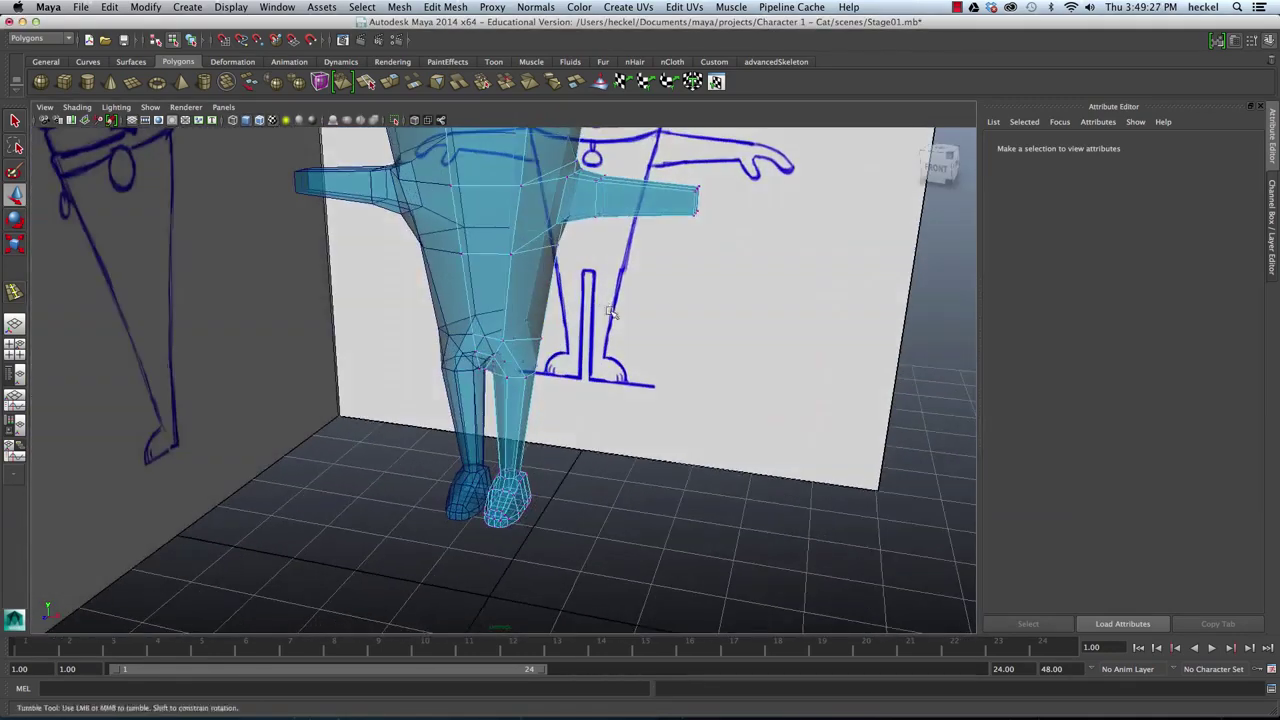
middle_click_drag(626, 294, 660, 334, "alt")
left_click_drag(660, 340, 620, 307, "alt")
right_click_drag(620, 308, 734, 366, "alt")
middle_click_drag(600, 376, 608, 269, "alt")
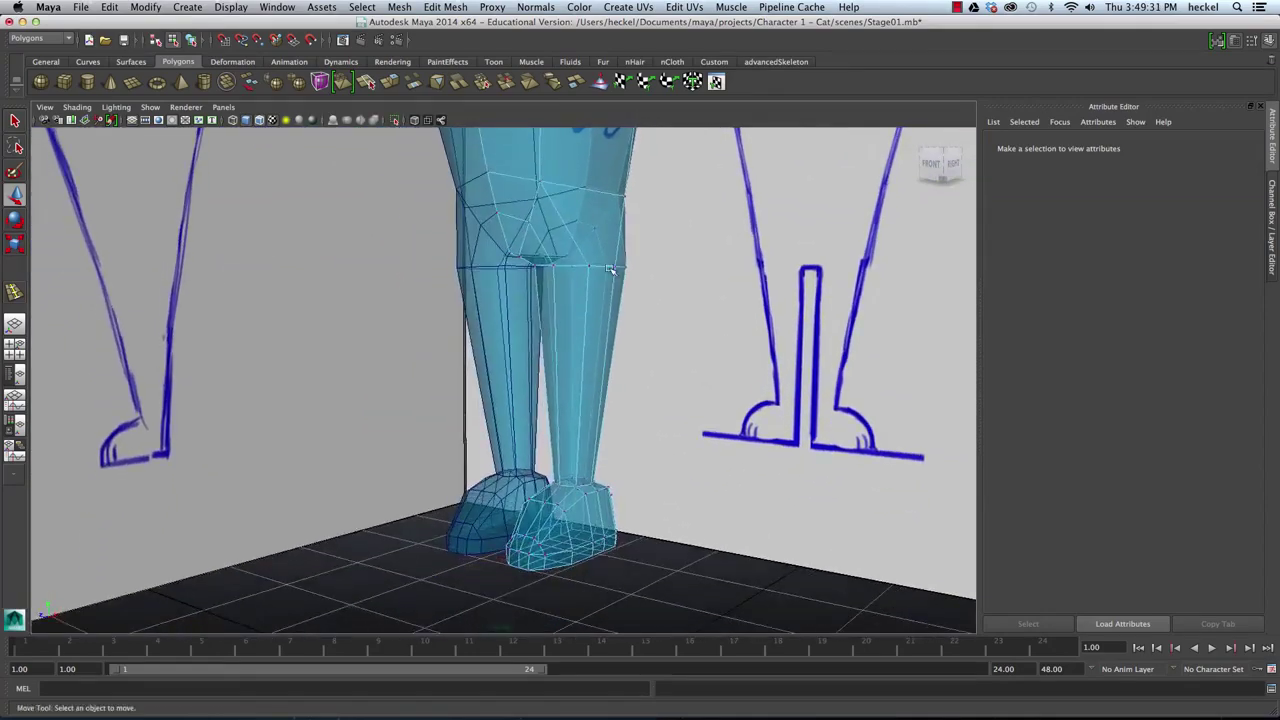
left_click_drag(608, 269, 588, 346, "alt")
right_click_drag(590, 346, 723, 355, "alt")
mouse_move(723, 355)
left_mouse_down("alt")
mouse_move(680, 329)
mouse_move(697, 323)
mouse_move(707, 358)
mouse_move(646, 329)
mouse_move(597, 280)
mouse_move(709, 321)
mouse_move(671, 263)
left_mouse_up("alt")
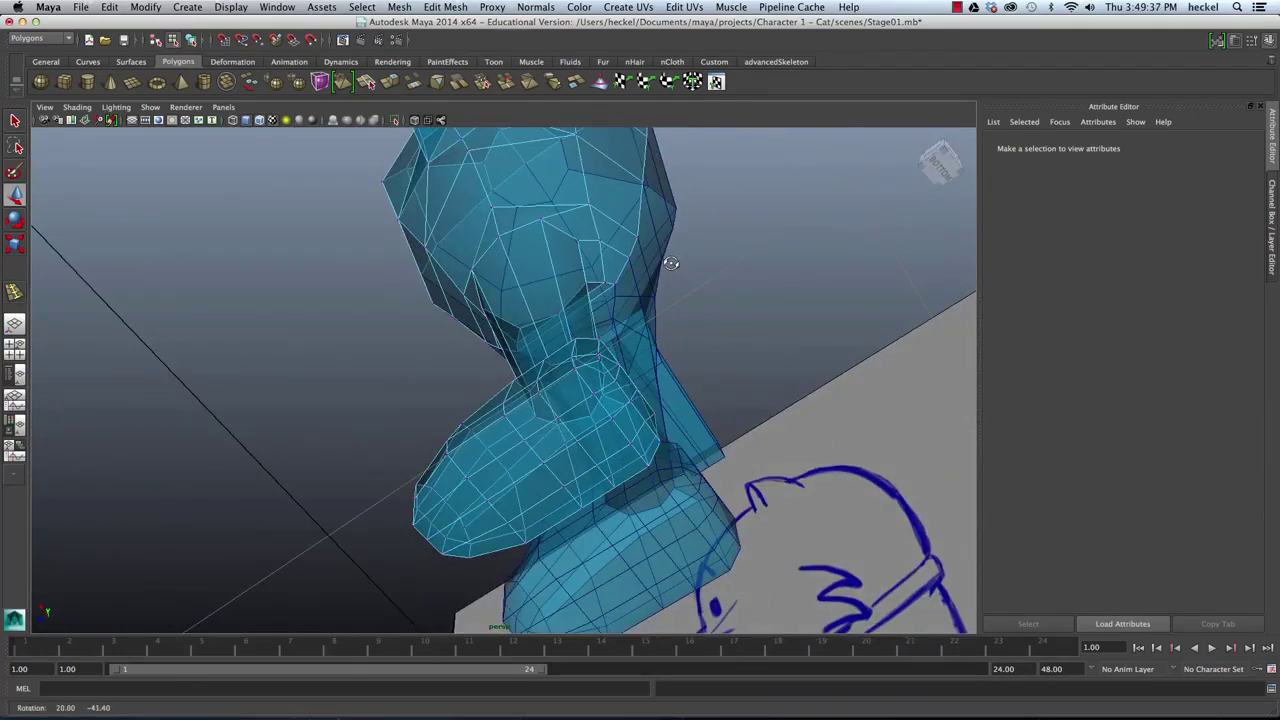
Step: From below, select two vertices at the top of the thigh and move them sideways to round the leg opening
left_click(543, 222)
left_click_drag(543, 222, 592, 368, "alt")
left_click(563, 278, "shift")
left_click(700, 370)
left_click(598, 334)
left_click(657, 320, "shift")
Step: Examine the torso, arms and legs from several angles against the reference drawings
right_click_drag(592, 368, 726, 363, "alt")
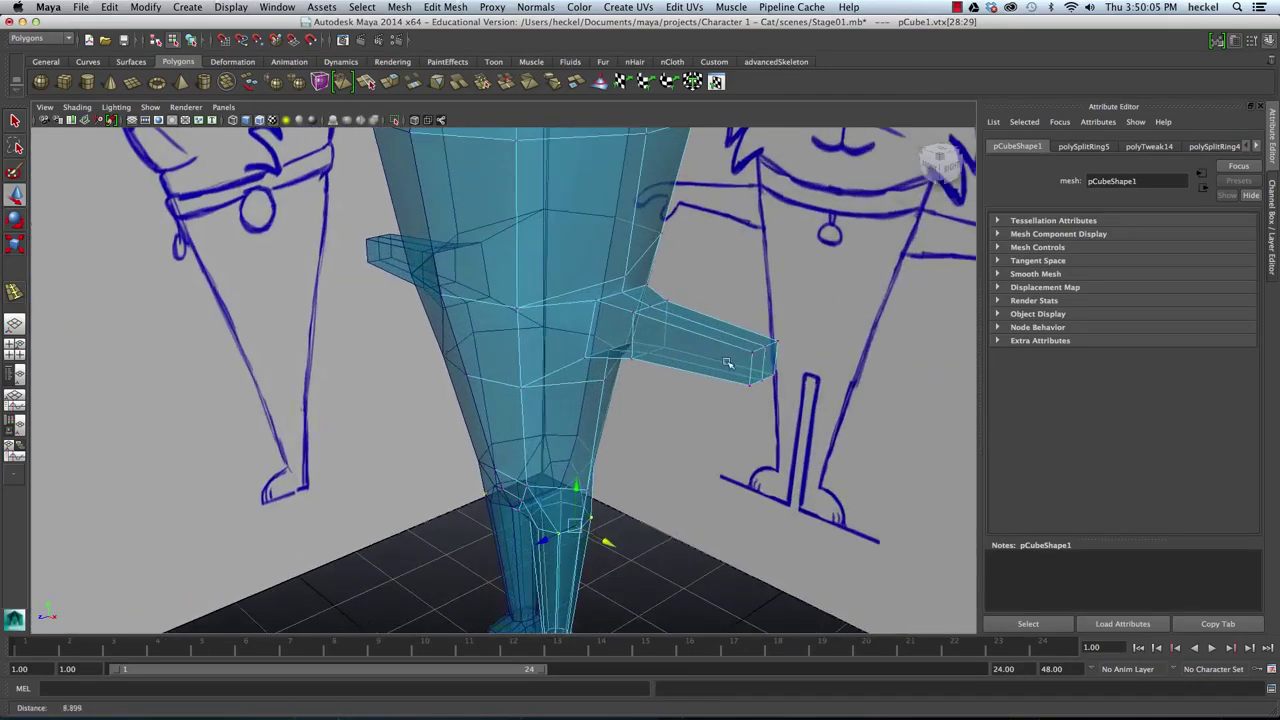
left_click_drag(725, 364, 696, 353, "alt")
right_click_drag(712, 357, 574, 325, "alt")
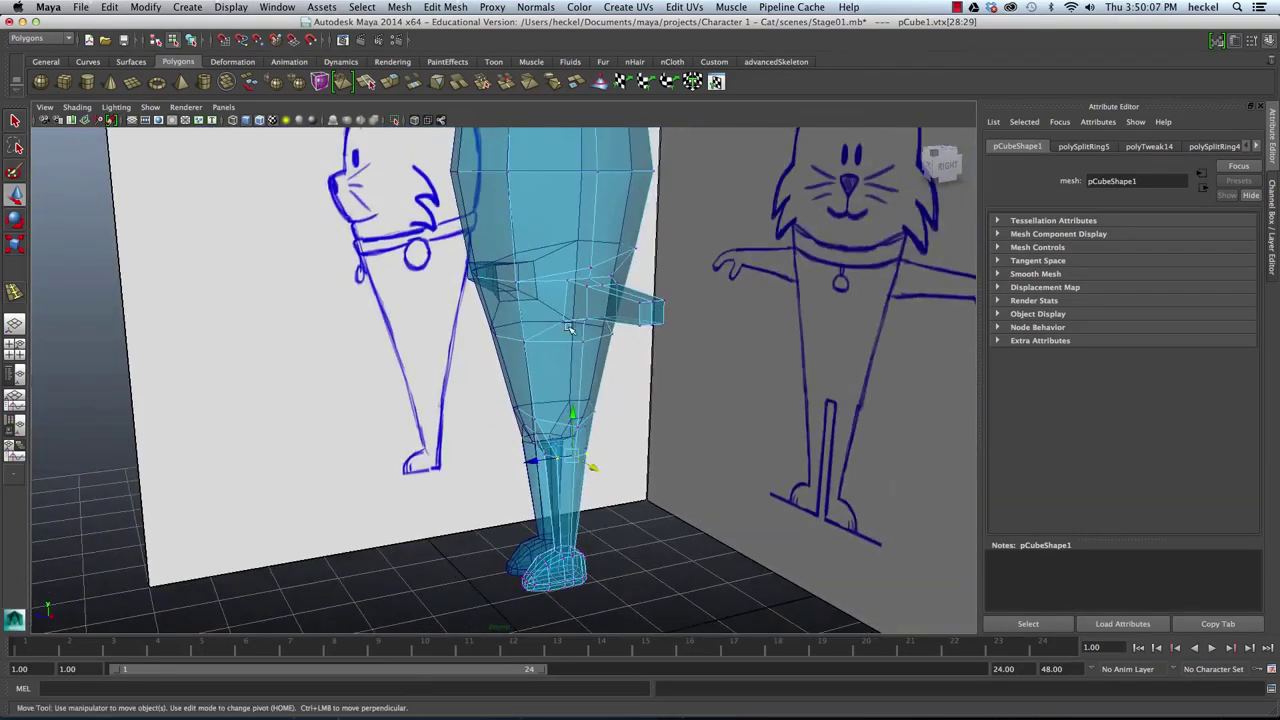
left_click_drag(574, 325, 677, 310, "alt")
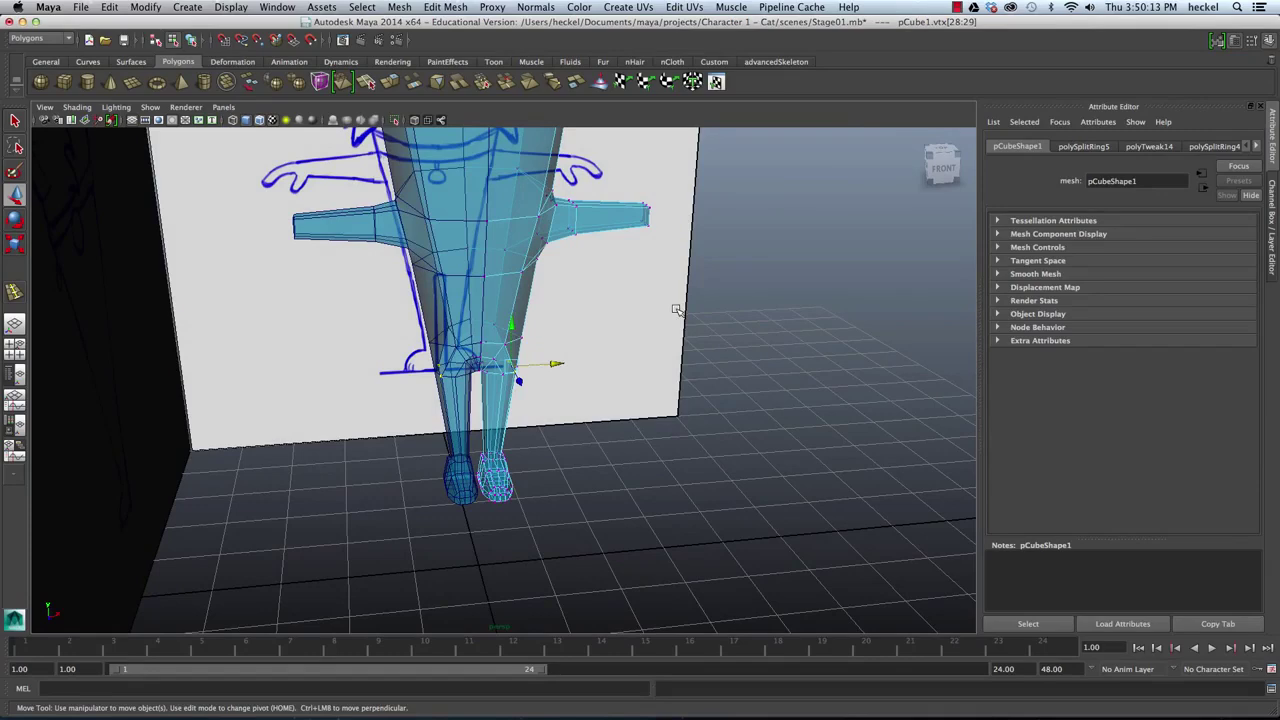
left_click_drag(678, 306, 540, 305, "alt")
right_click_drag(540, 305, 588, 318, "alt")
middle_click_drag(580, 312, 573, 317, "alt")
left_click_drag(573, 317, 546, 320, "alt")
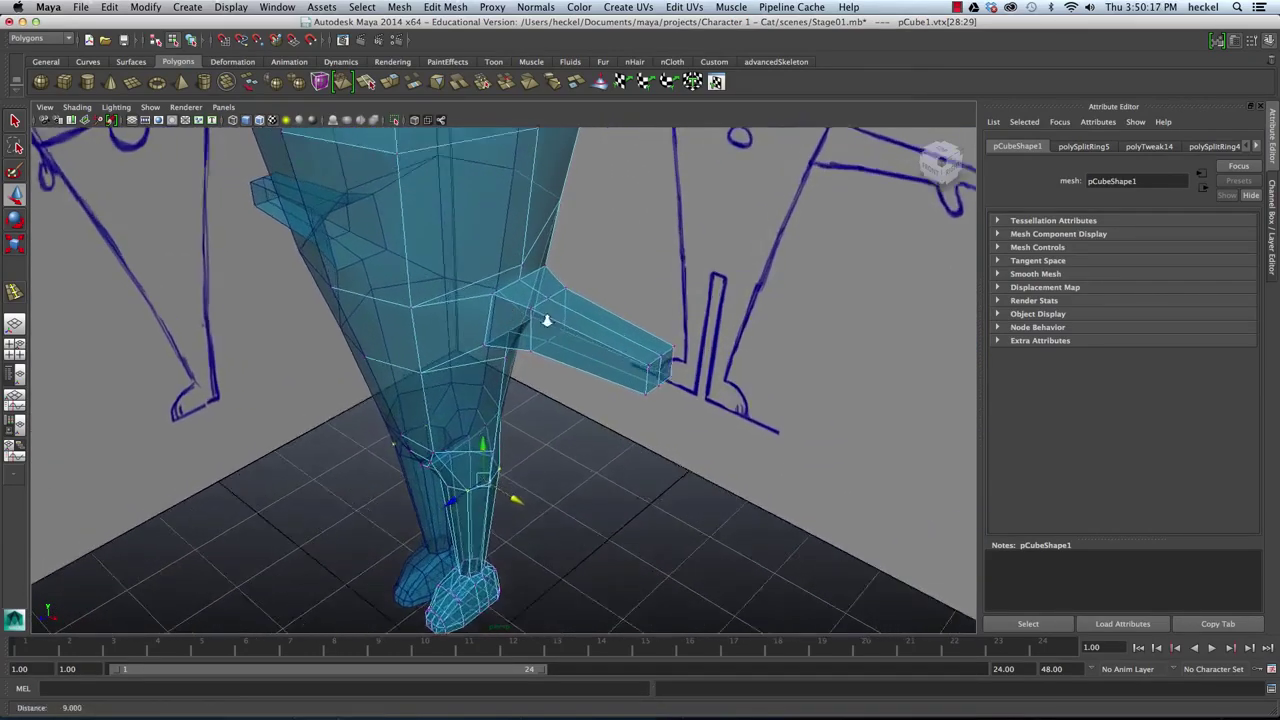
right_click_drag(546, 320, 637, 309, "alt")
left_click_drag(637, 309, 623, 303, "alt")
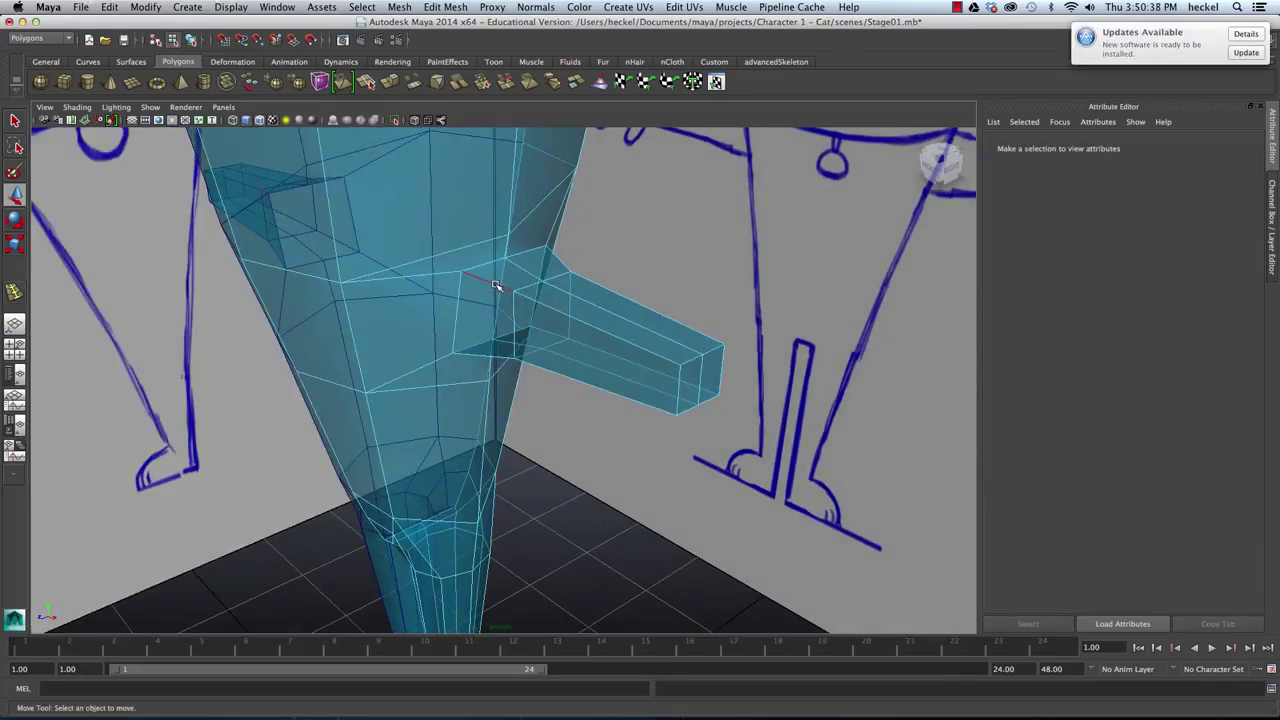
Step: Select the upper and lower corner edges along the front and back of the arm's base and scale them closer together vertically
left_click(495, 286)
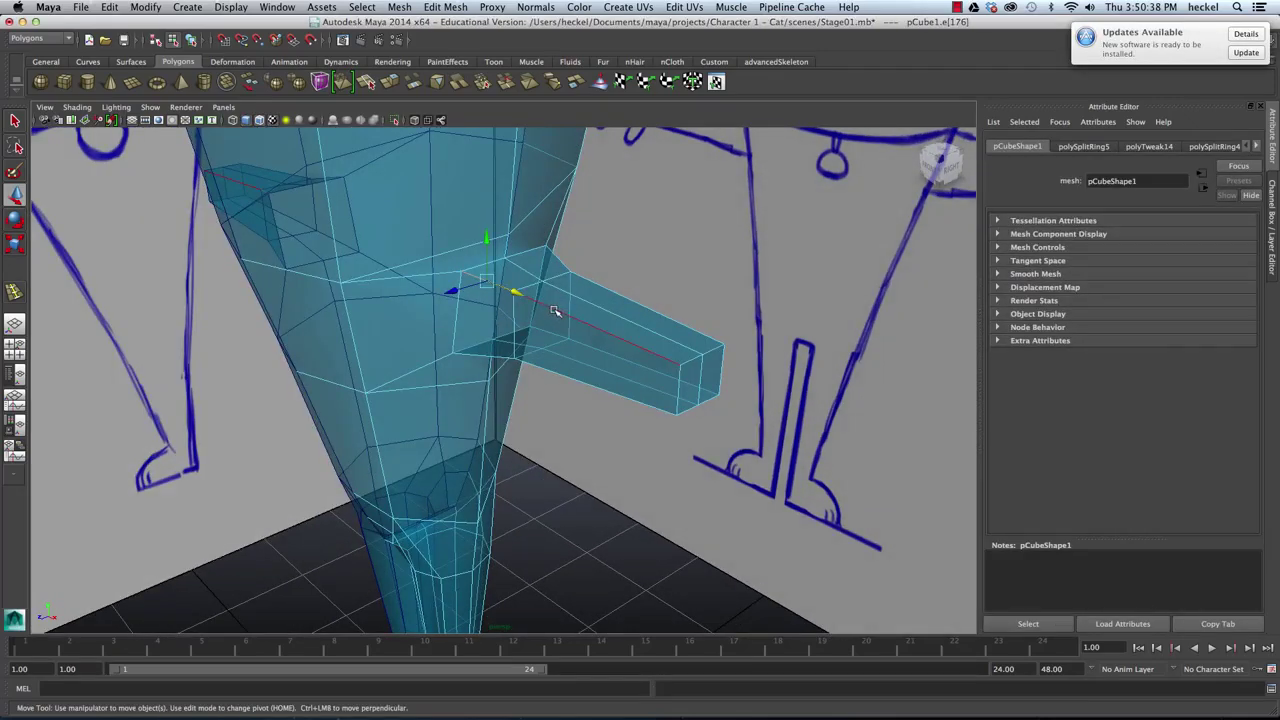
left_click_drag(691, 333, 624, 326, "alt")
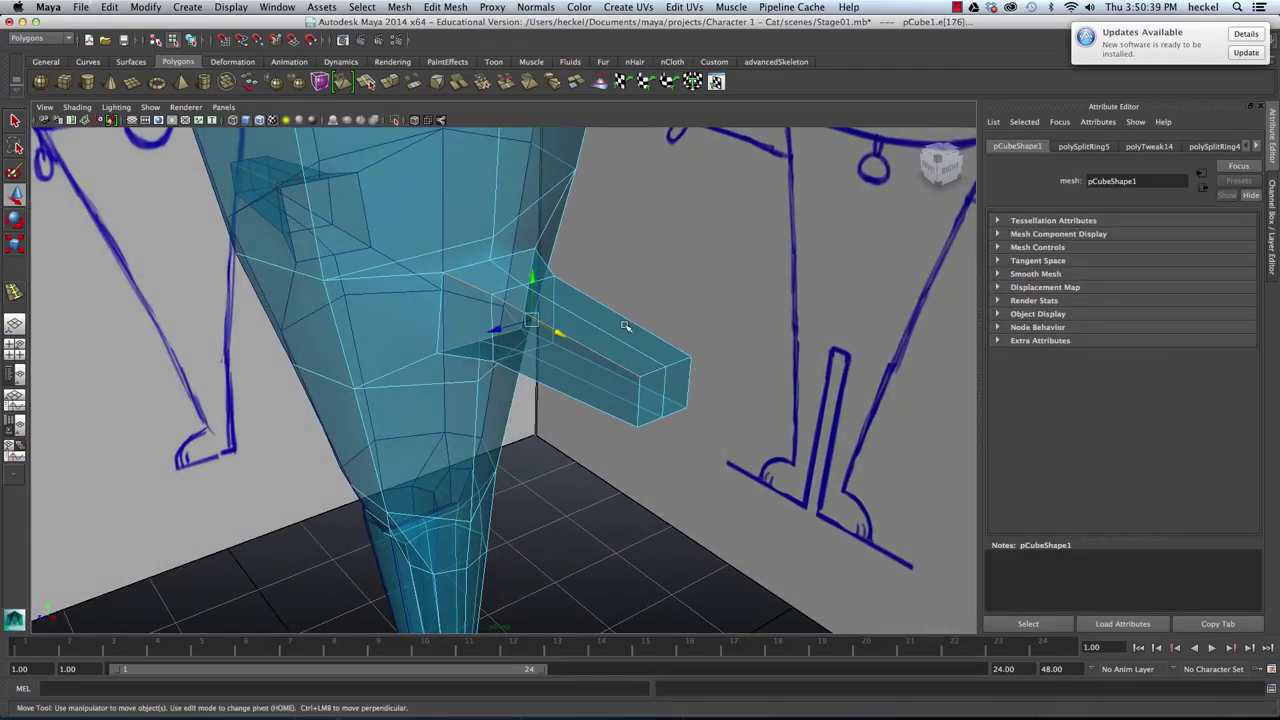
left_click(545, 260, "shift")
left_click_drag(549, 392, 532, 322, "alt")
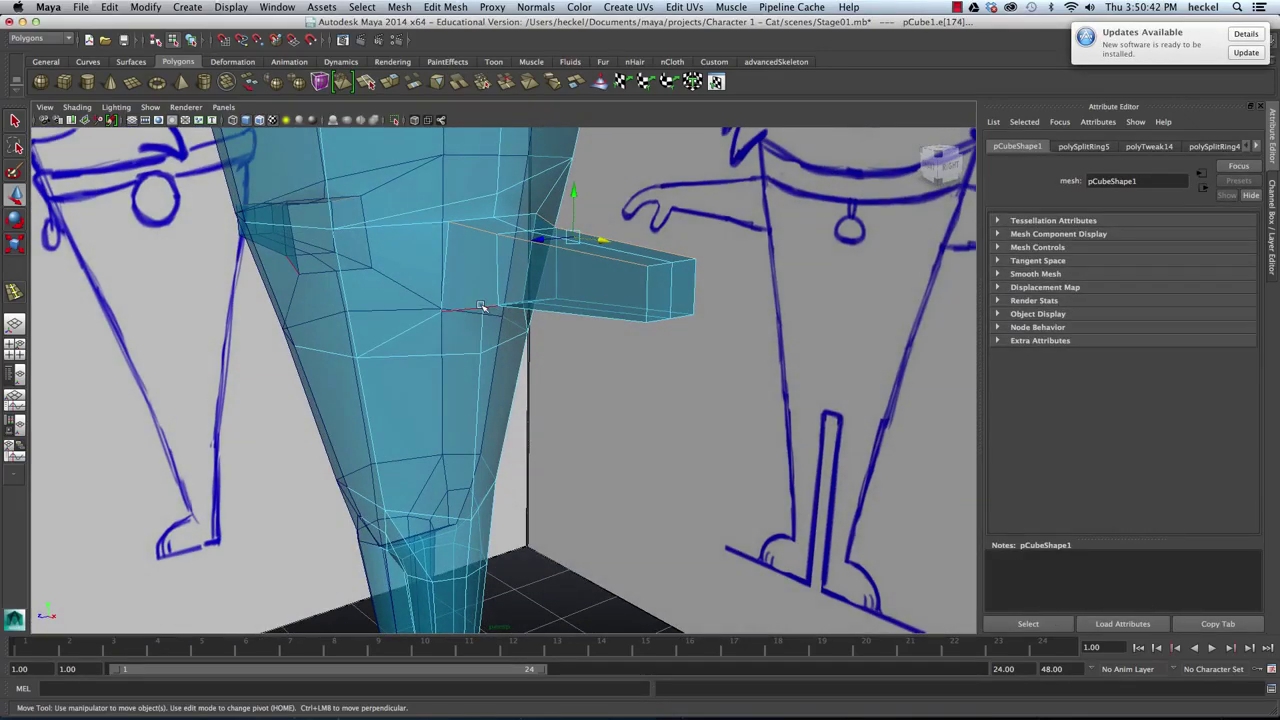
left_click_drag(649, 335, 563, 343, "alt")
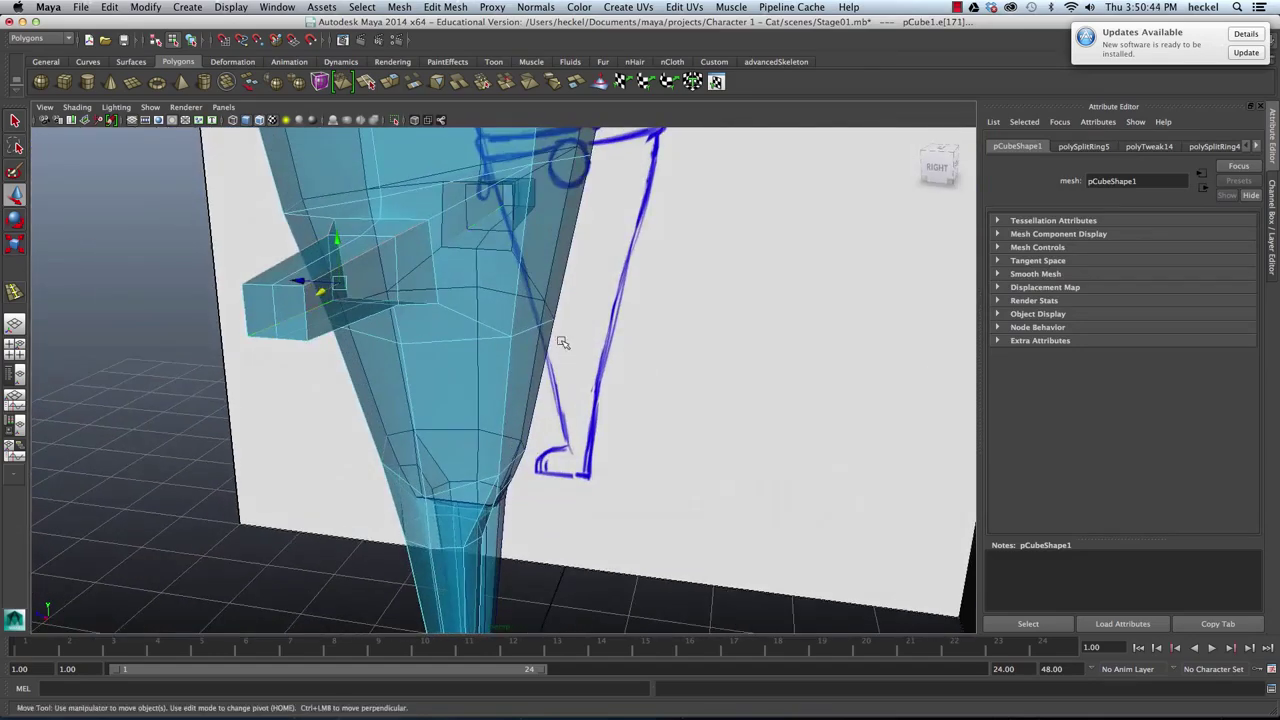
left_click(422, 306, "shift")
left_click_drag(421, 341, 479, 332, "alt")
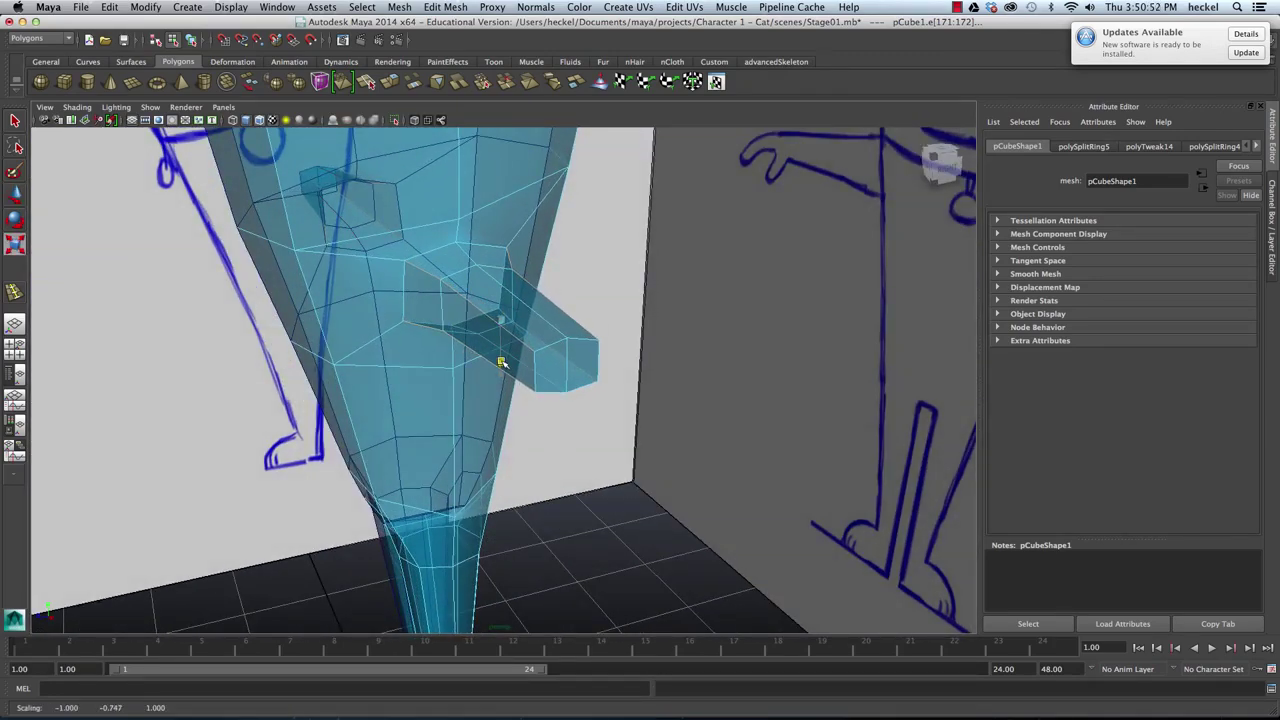
Step: Select the middle edges on the top and underside of the arm's base and scale them apart vertically to round the shoulder
left_click_drag(505, 356, 527, 300, "alt")
left_click(472, 240)
left_click(499, 248)
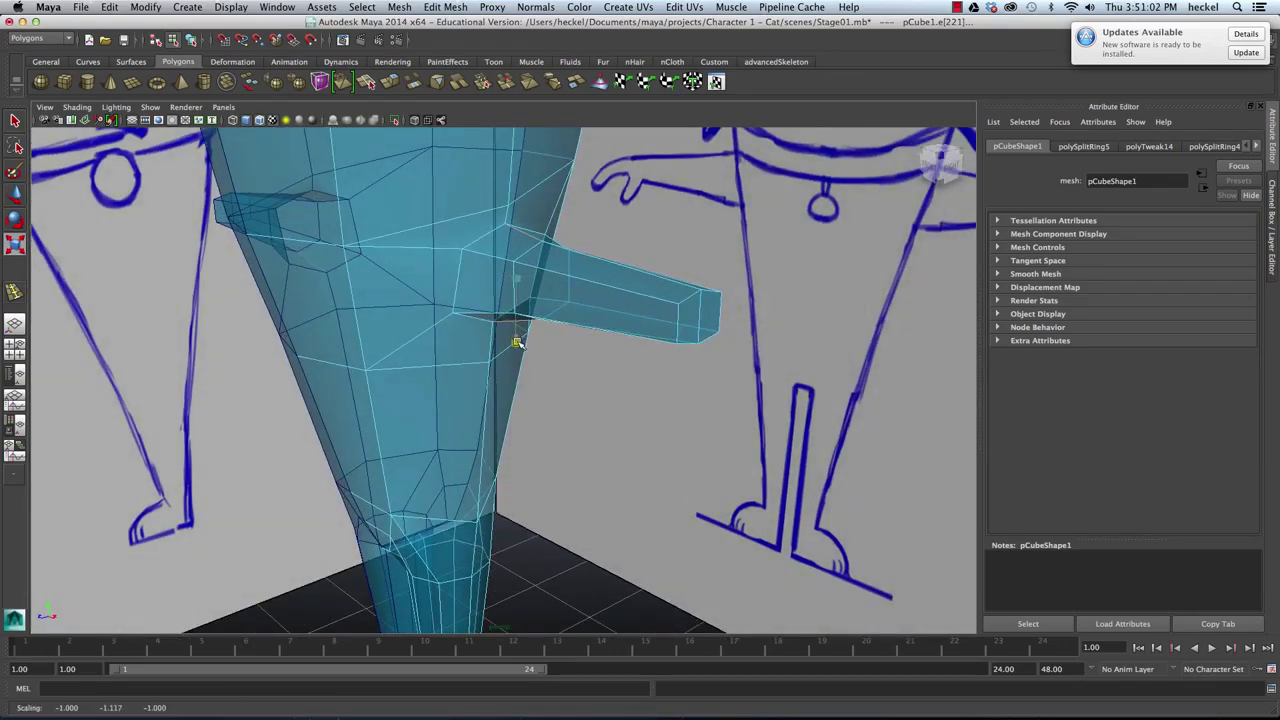
mouse_move(516, 345)
left_mouse_down("alt")
mouse_move(525, 316)
mouse_move(533, 357)
left_mouse_up("alt")
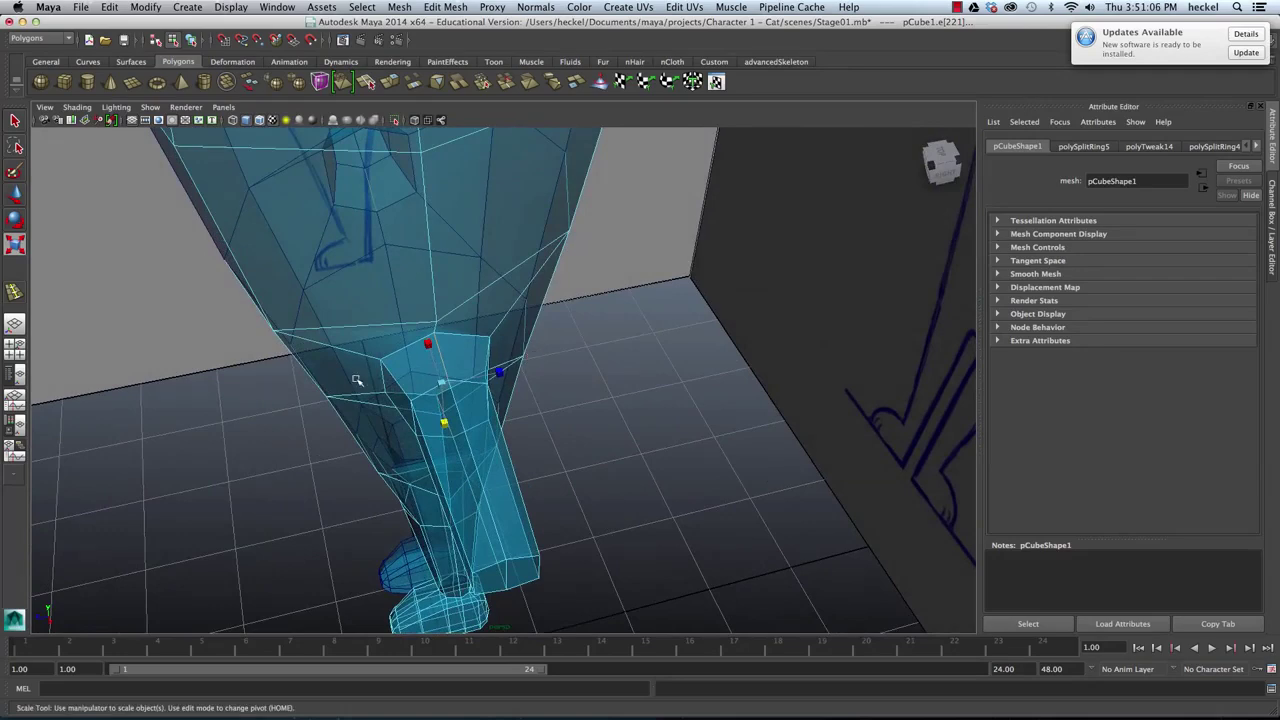
Step: Select the front and back vertical edges of the arm's base and scale them slightly closer together in depth
left_click(383, 377)
left_click_drag(383, 377, 499, 346, "alt")
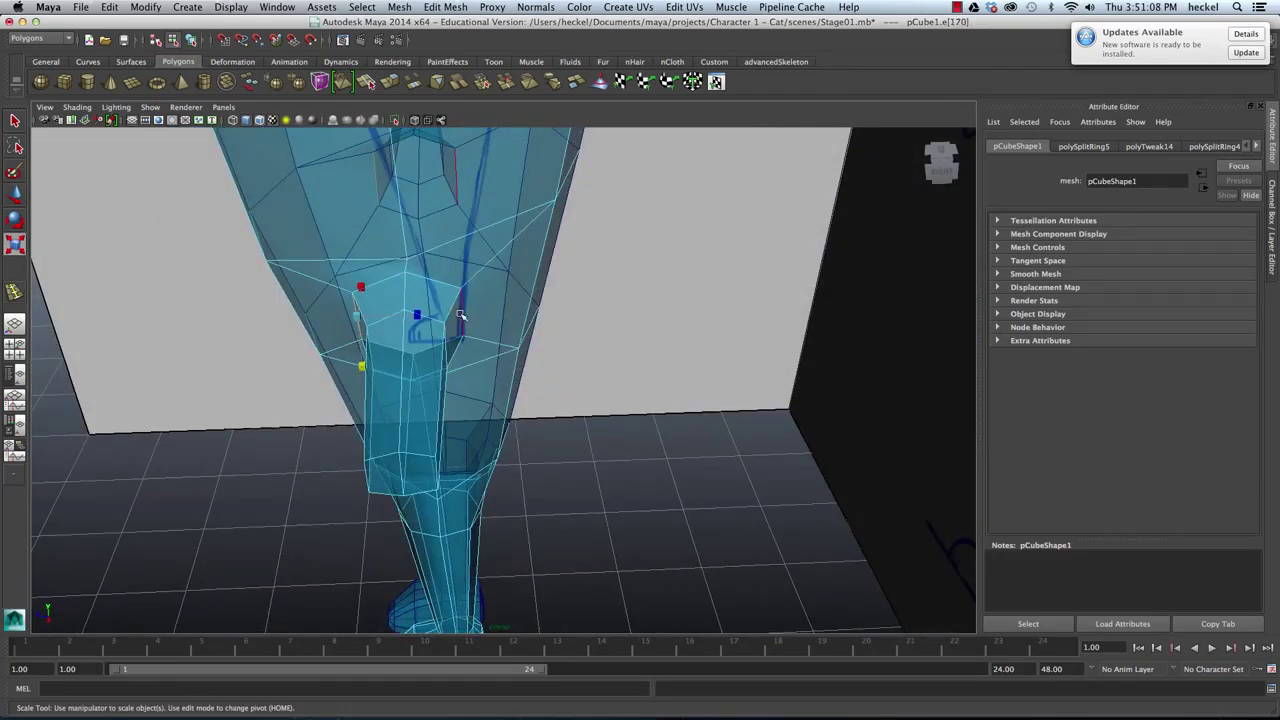
left_click(470, 352)
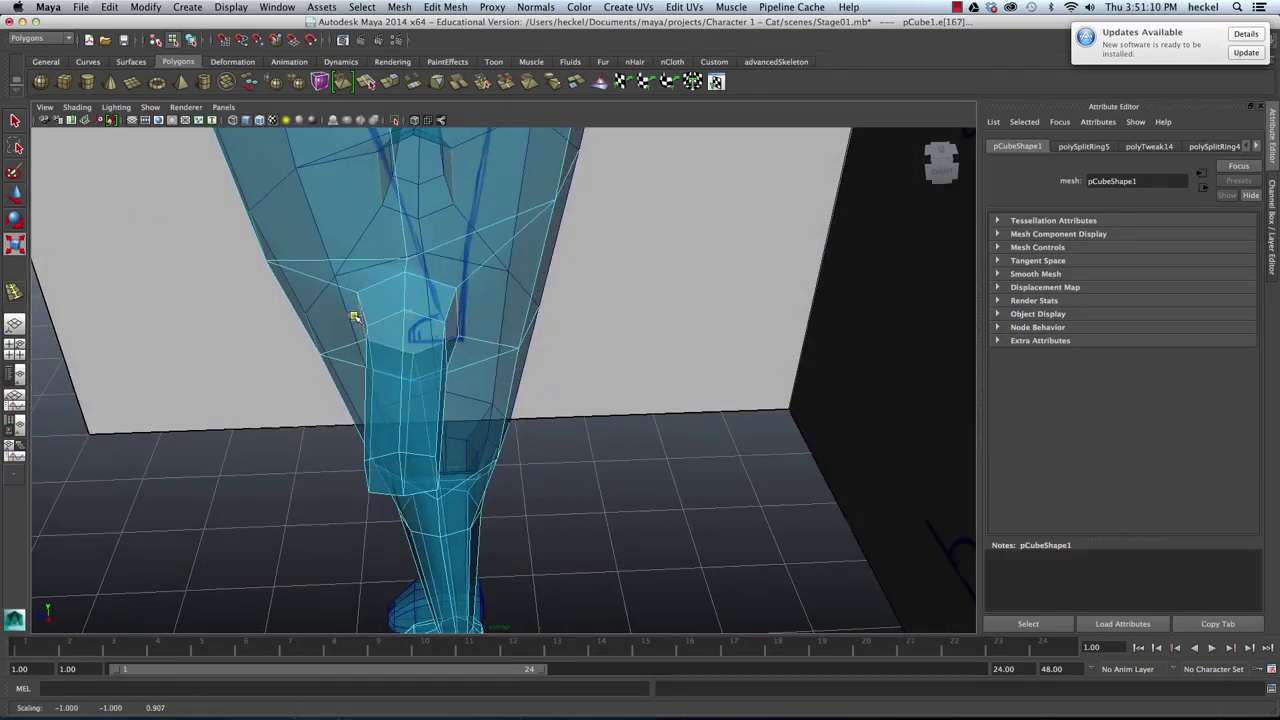
mouse_move(558, 355)
left_mouse_down("alt")
mouse_move(571, 323)
mouse_move(560, 317)
mouse_move(617, 333)
mouse_move(503, 337)
mouse_move(563, 341)
left_mouse_up("alt")
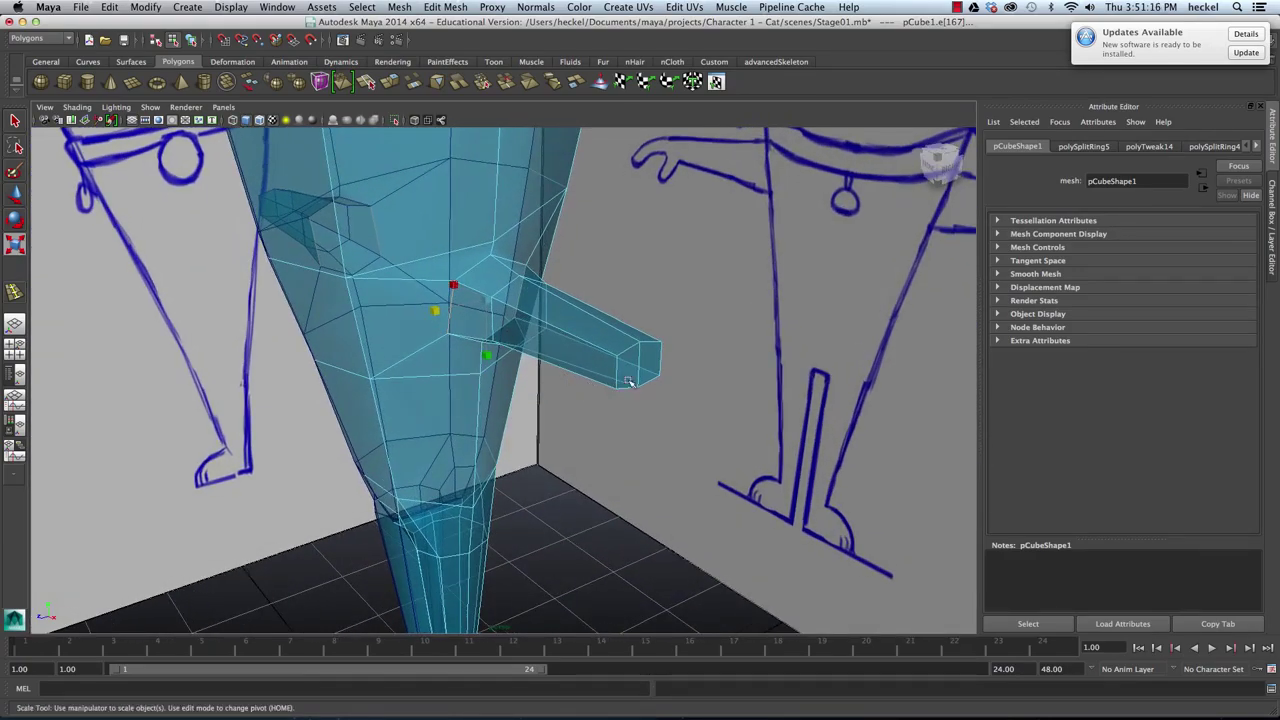
mouse_move(629, 382)
left_mouse_down("alt")
mouse_move(577, 343)
mouse_move(593, 351)
left_mouse_up("alt")
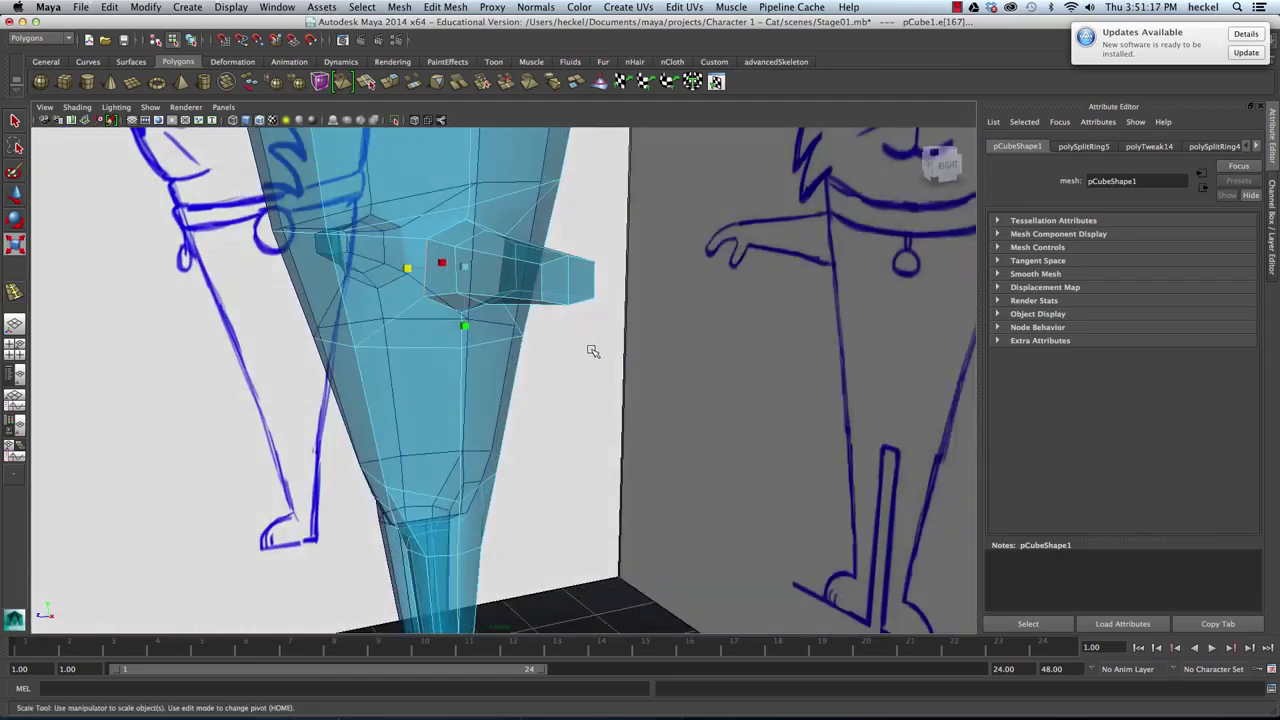
Step: Insert an edge loop running horizontally around the torso and along the middle of the arm's sides
left_click(445, 7)
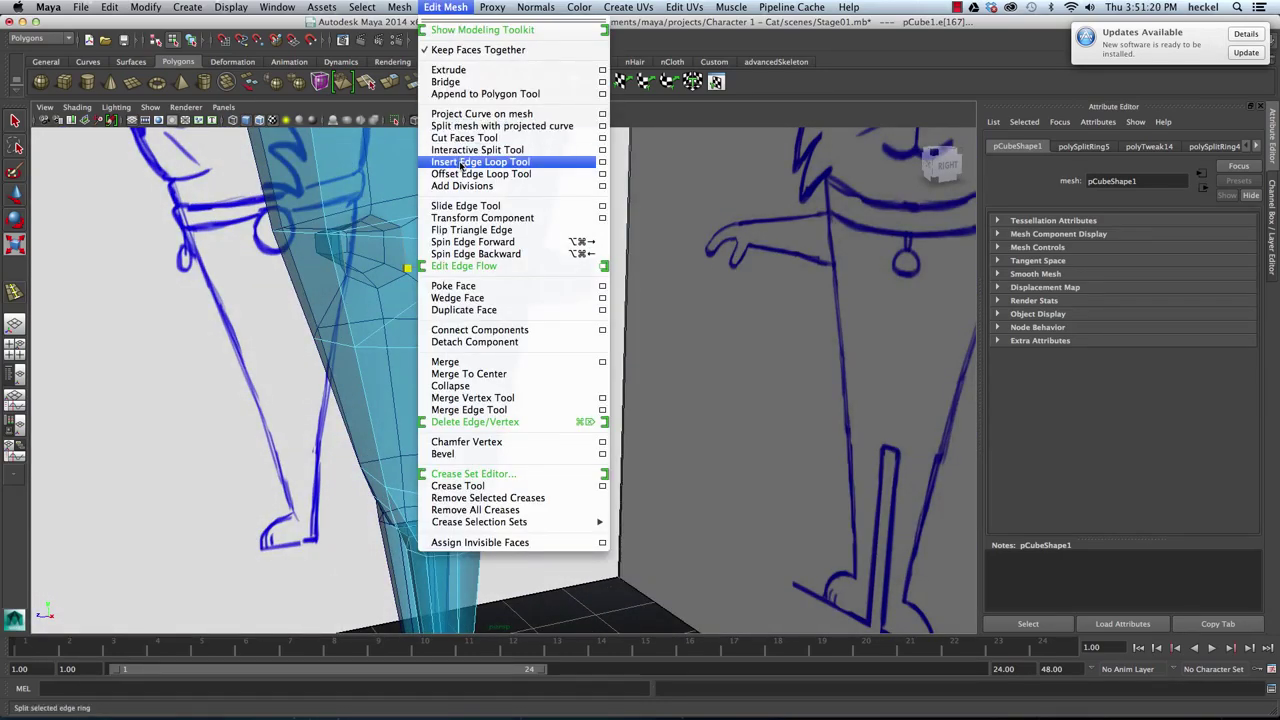
left_click(551, 163)
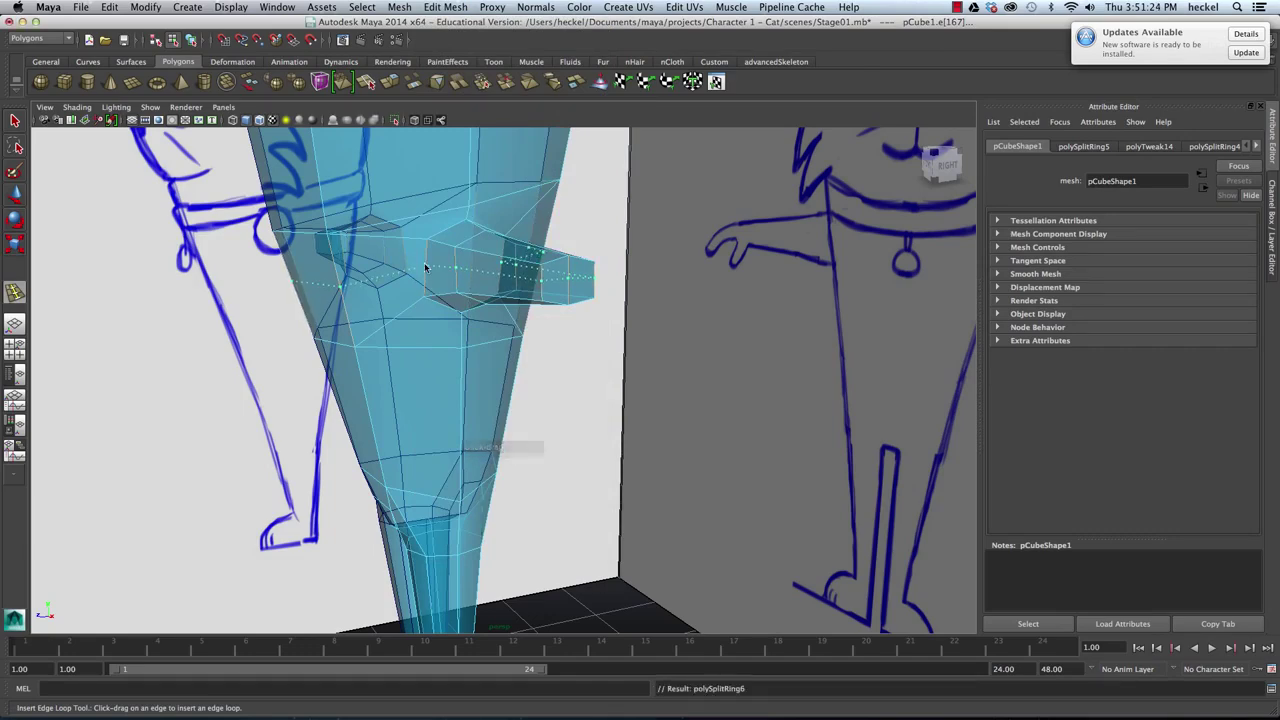
left_click(425, 267)
left_click_drag(425, 267, 499, 270, "alt")
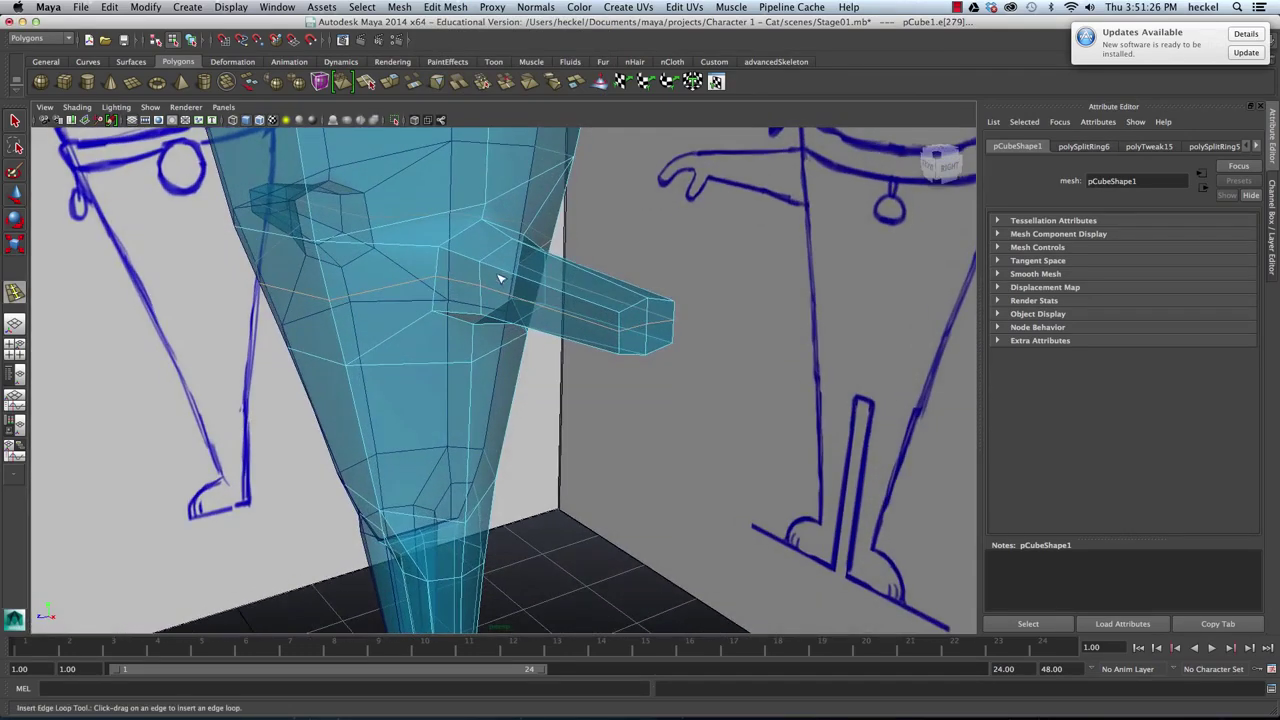
Step: Select the new loop's edges along the front and back of the arm and scale them apart to round its cross-section
left_click(461, 279)
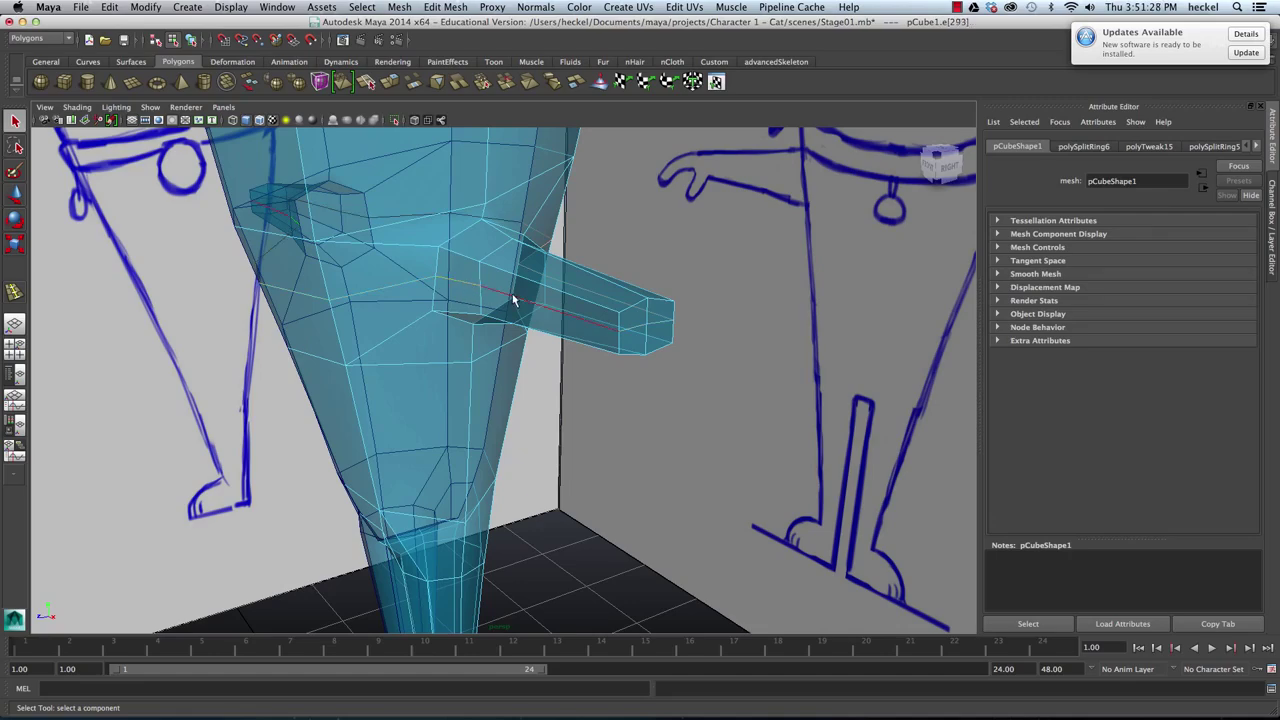
left_click(583, 298)
left_click_drag(583, 298, 476, 300, "alt")
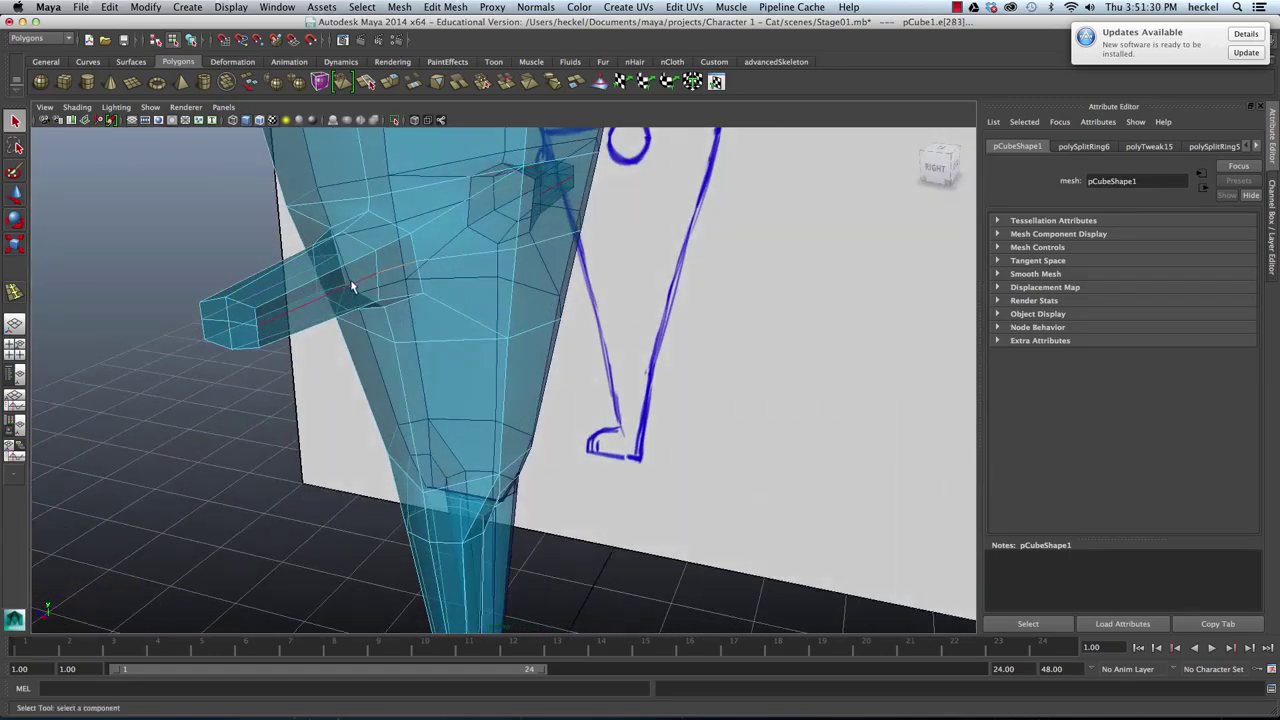
left_click_drag(310, 301, 414, 314, "alt")
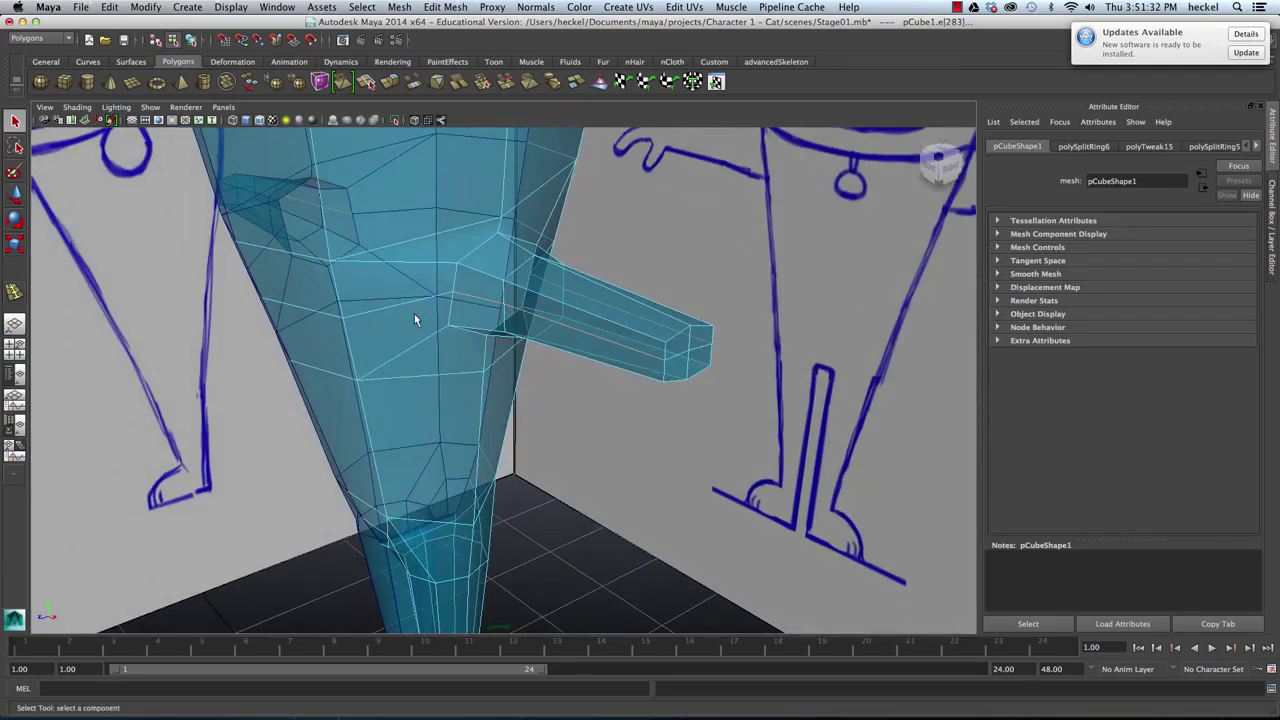
key("r")
left_click_drag(521, 309, 452, 192, "alt")
left_click(461, 259)
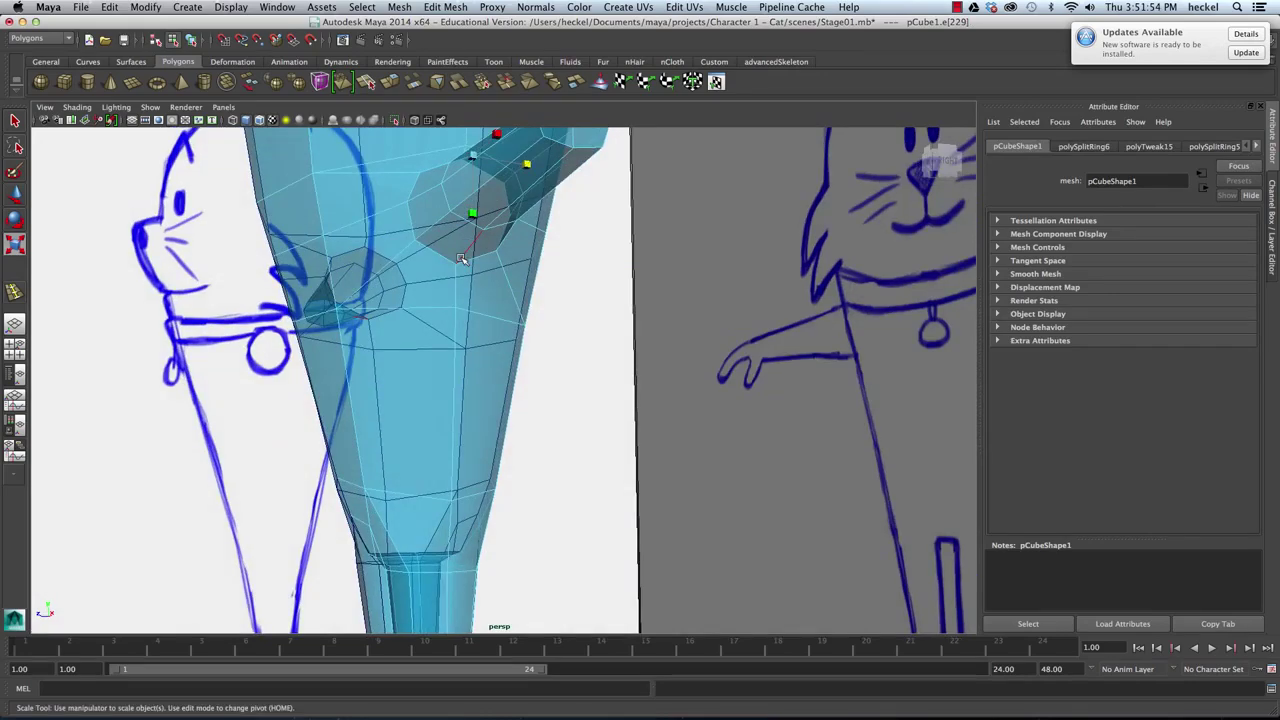
Step: Examine the arms, shoulders and torso from the front, side and below in the perspective view
mouse_move(466, 255)
left_mouse_down("alt")
mouse_move(513, 291)
mouse_move(493, 298)
mouse_move(520, 288)
mouse_move(606, 303)
left_mouse_up("alt")
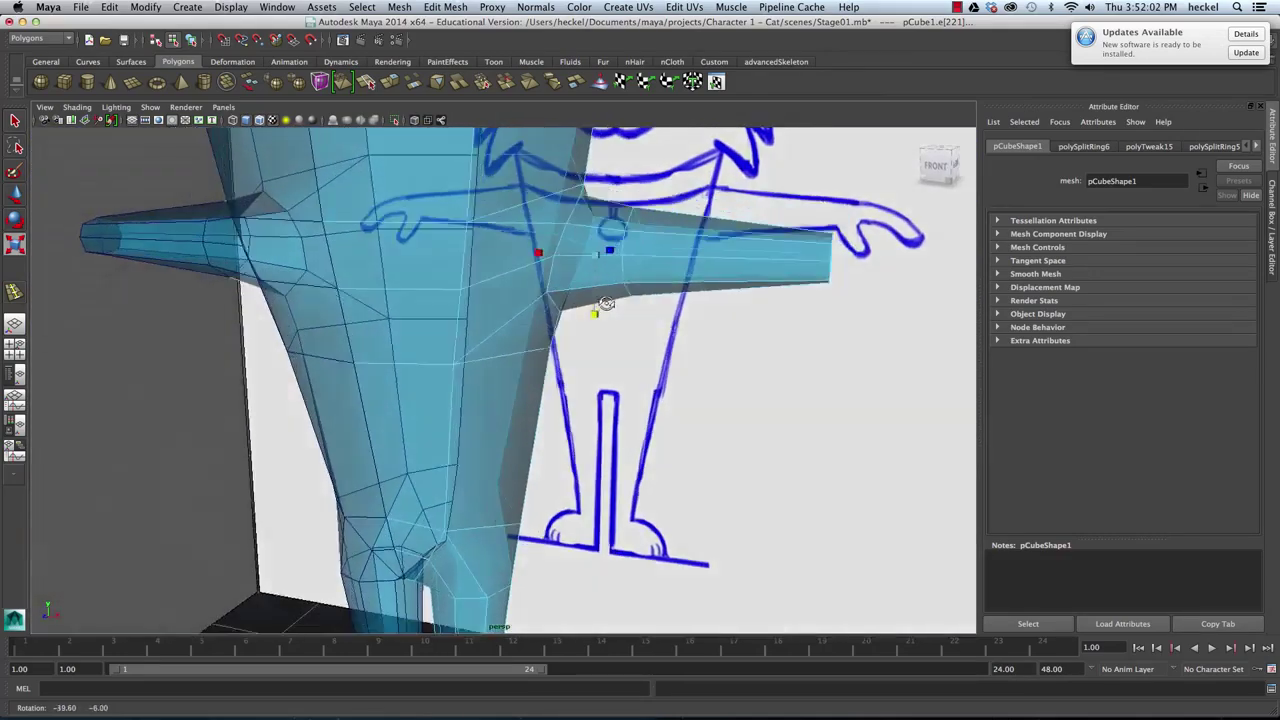
right_click_drag(606, 303, 540, 269, "alt")
middle_click_drag(540, 269, 531, 252, "alt")
left_click_drag(531, 252, 439, 290, "alt")
middle_click_drag(445, 285, 479, 339, "alt")
right_click_drag(481, 339, 683, 317, "alt")
middle_click_drag(503, 422, 516, 281, "alt")
left_click_drag(517, 280, 590, 237, "alt")
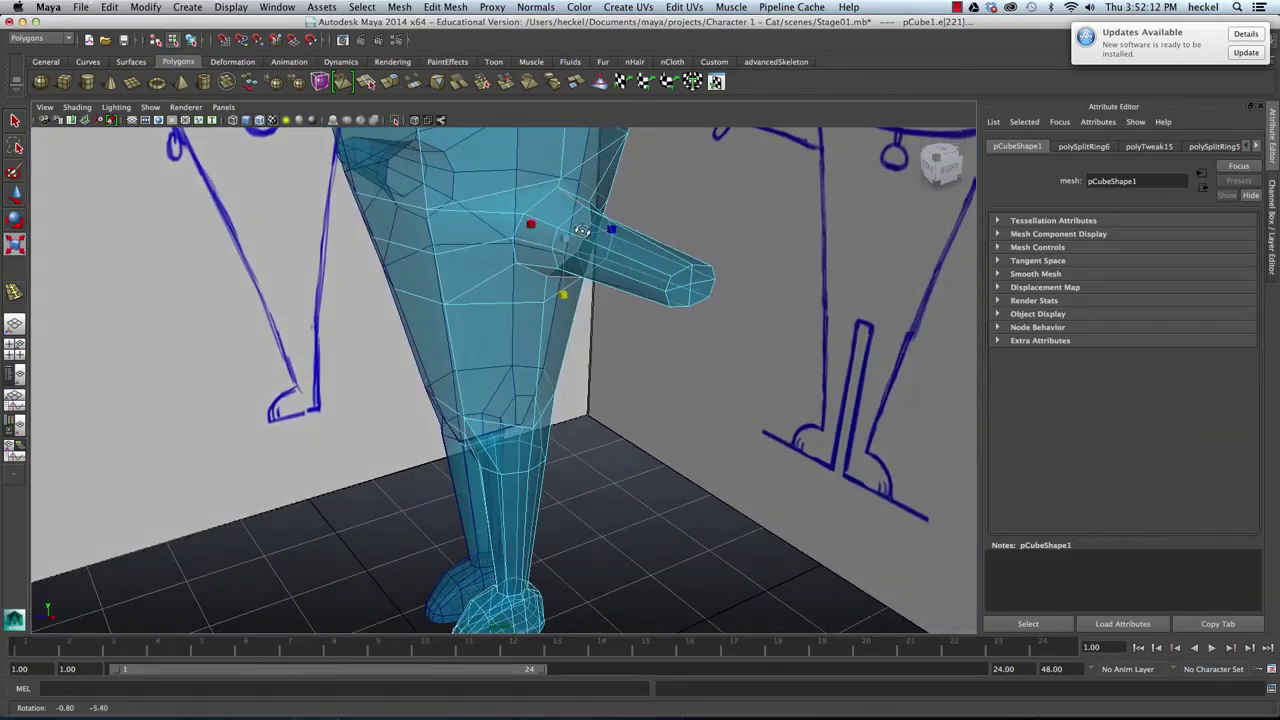
middle_click_drag(592, 225, 606, 208, "alt")
left_click_drag(606, 208, 520, 205, "alt")
Step: In the side view, select the chest vertex near the collar and move it slightly forward toward the drawn outline
key("space")
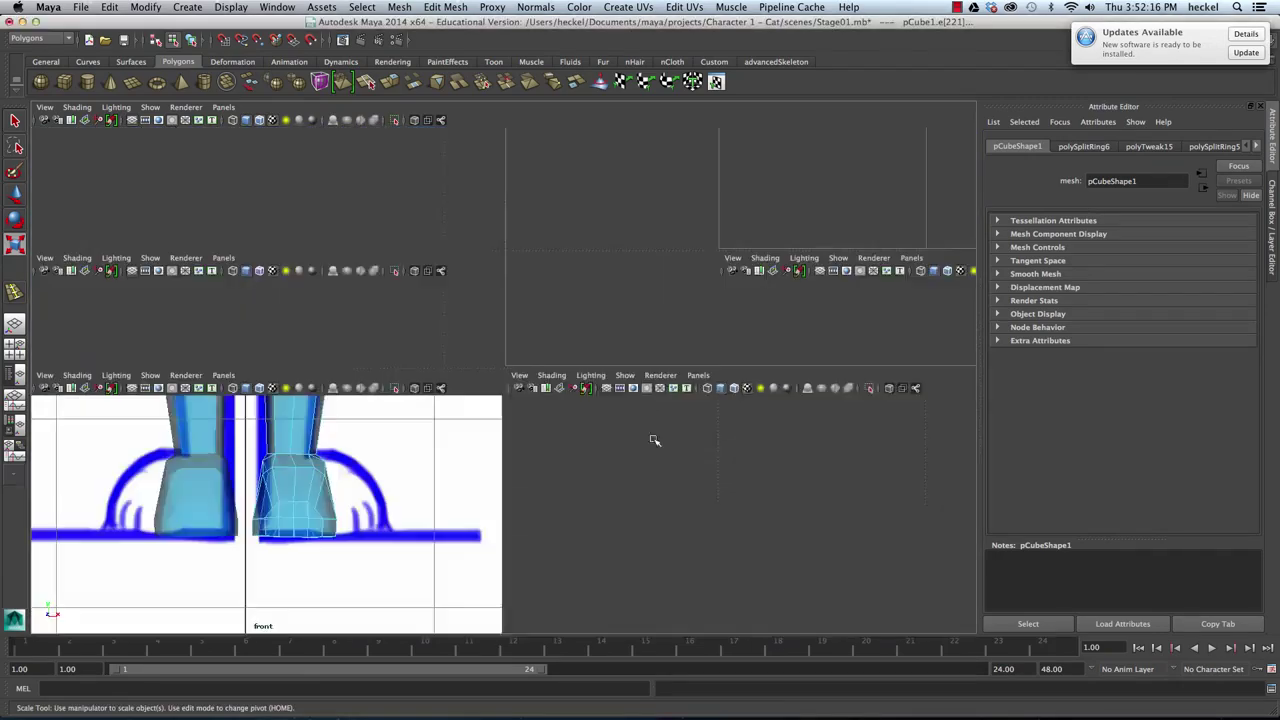
key("space")
right_click_drag(638, 384, 592, 325, "alt")
middle_click_drag(592, 325, 619, 373, "alt")
right_click_drag(619, 373, 768, 311, "alt")
middle_click_drag(669, 247, 667, 309, "alt")
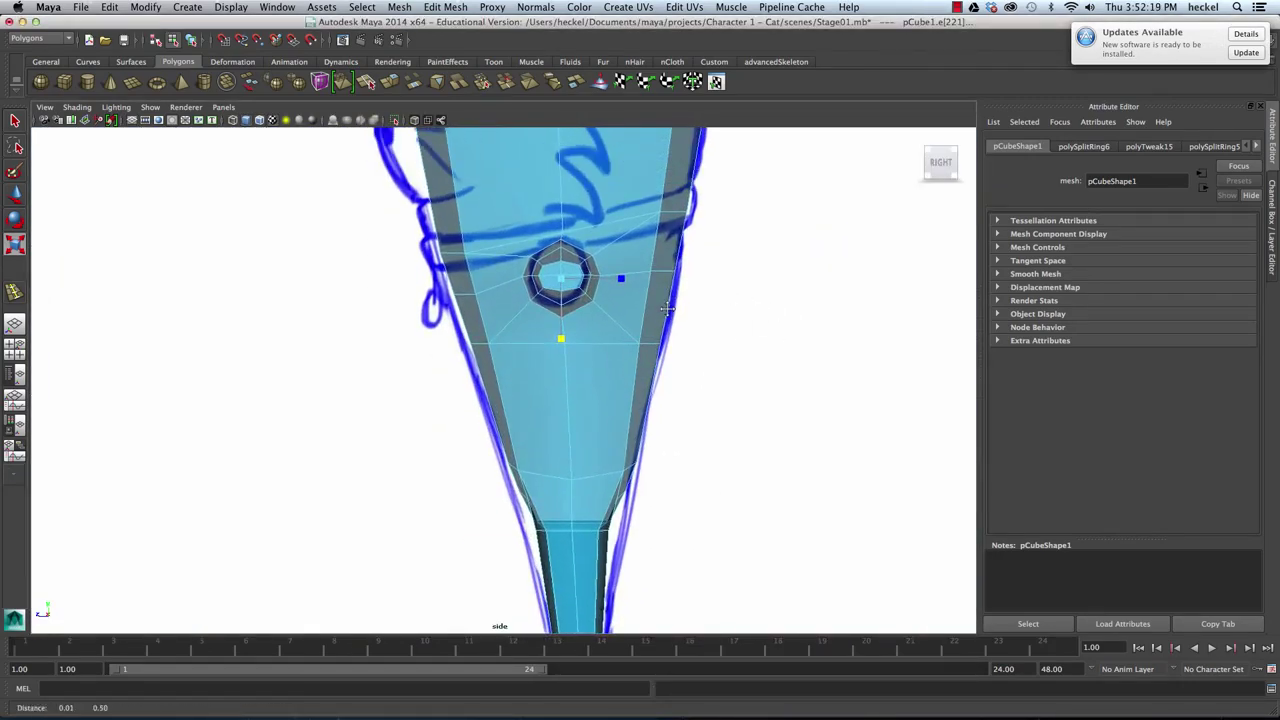
right_click(450, 255)
left_click(400, 255)
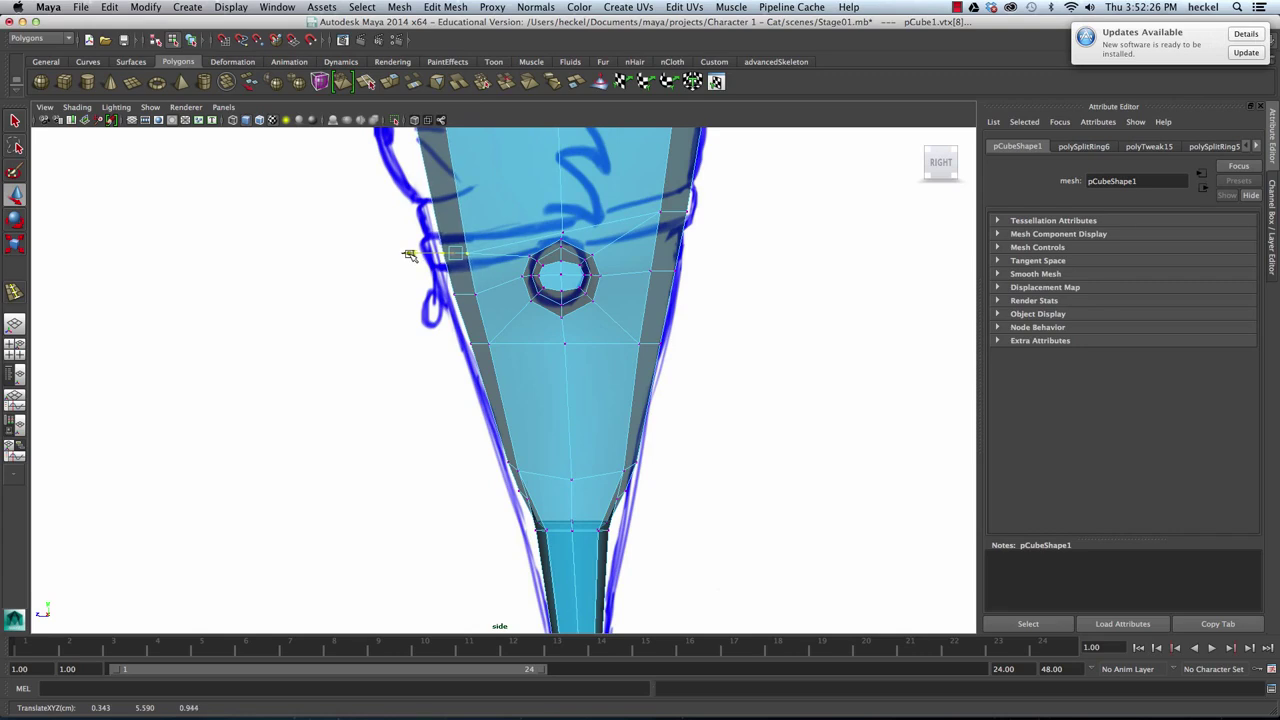
right_click_drag(536, 260, 568, 279, "alt")
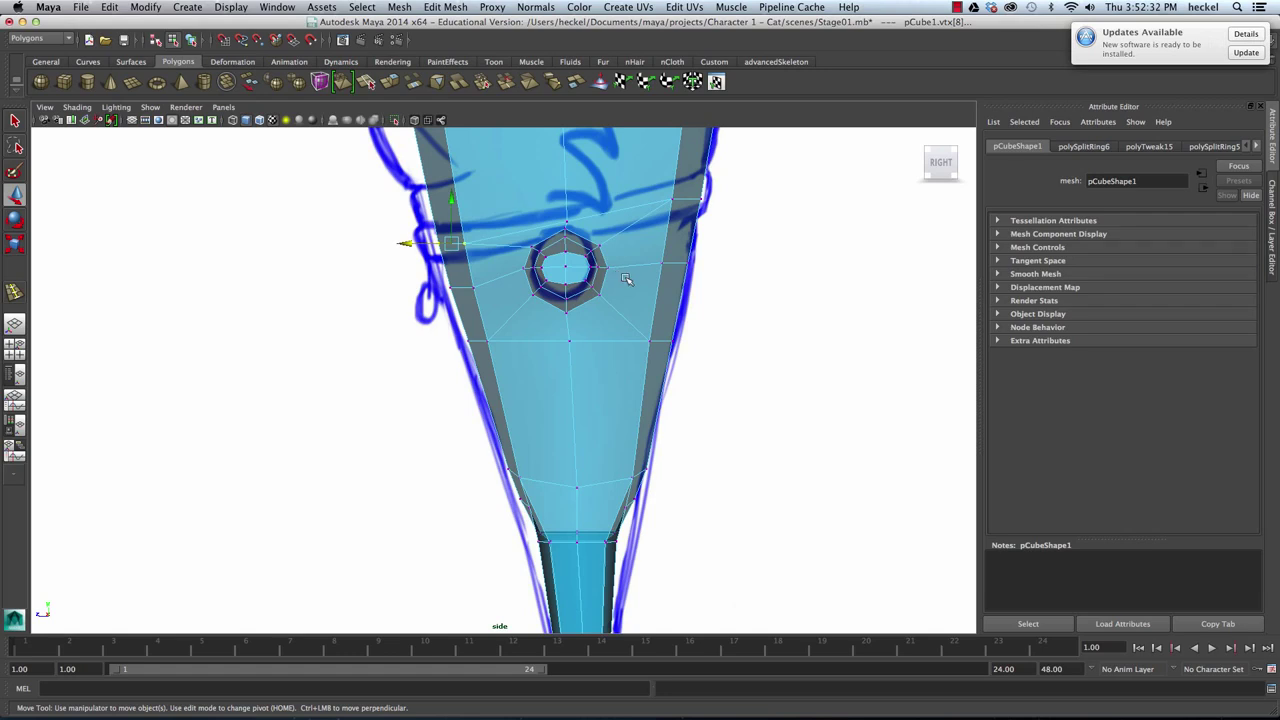
Step: Compare the body with the side reference drawing and check the torso and arm in the perspective view
middle_click_drag(661, 287, 654, 126, "alt")
middle_click_drag(627, 214, 629, 309, "alt")
right_click_drag(629, 309, 672, 308, "alt")
middle_click_drag(636, 214, 632, 312, "alt")
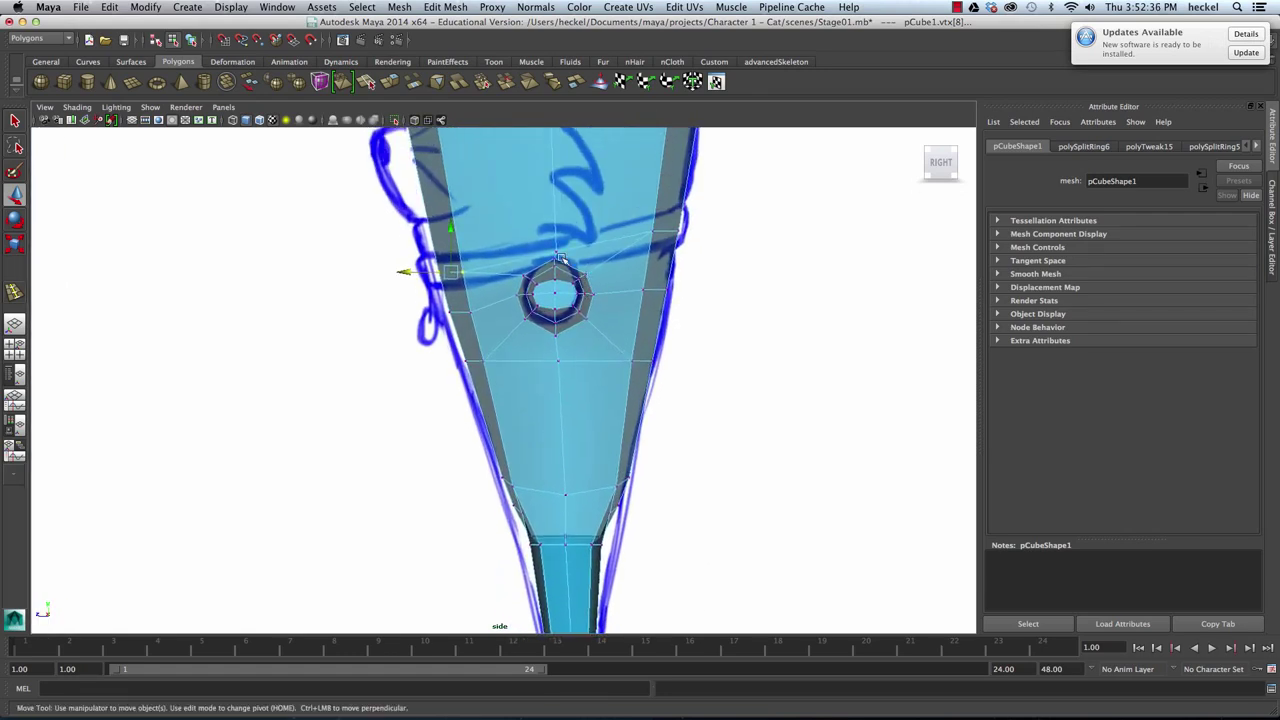
right_click_drag(588, 282, 585, 273, "alt")
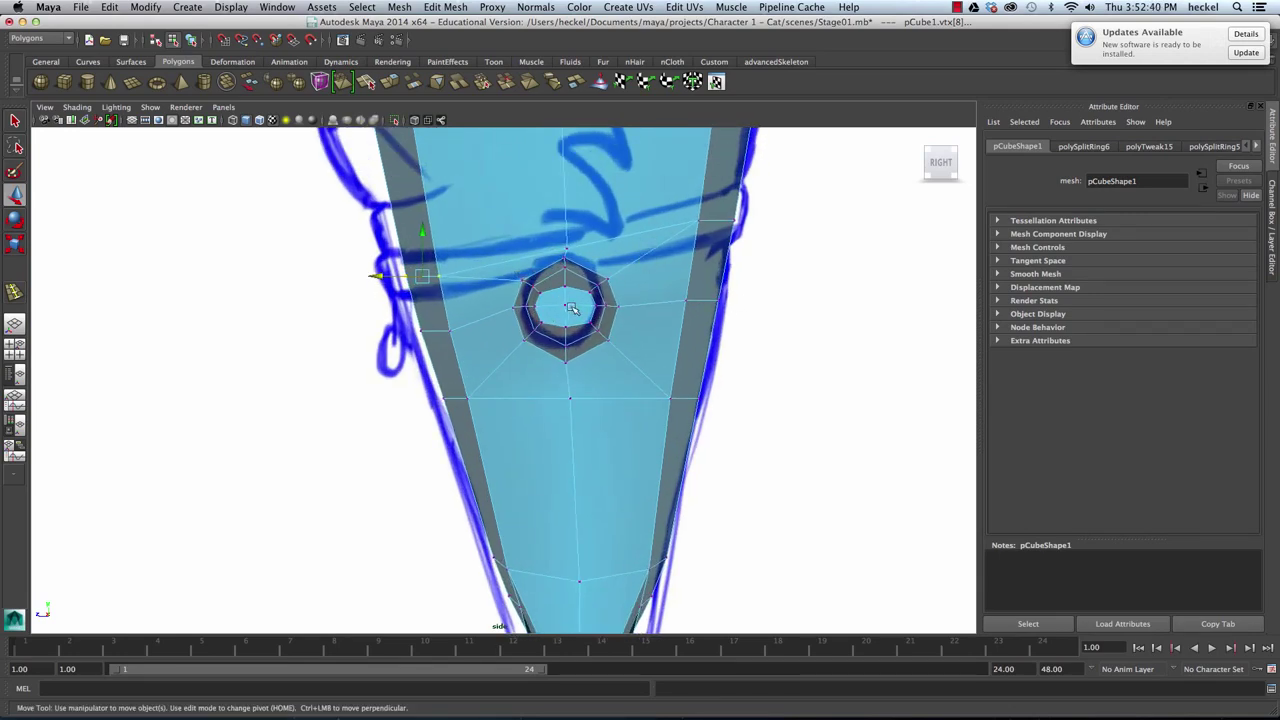
key("space")
key("space")
left_click_drag(678, 246, 621, 246, "alt")
middle_click_drag(621, 246, 477, 277, "alt")
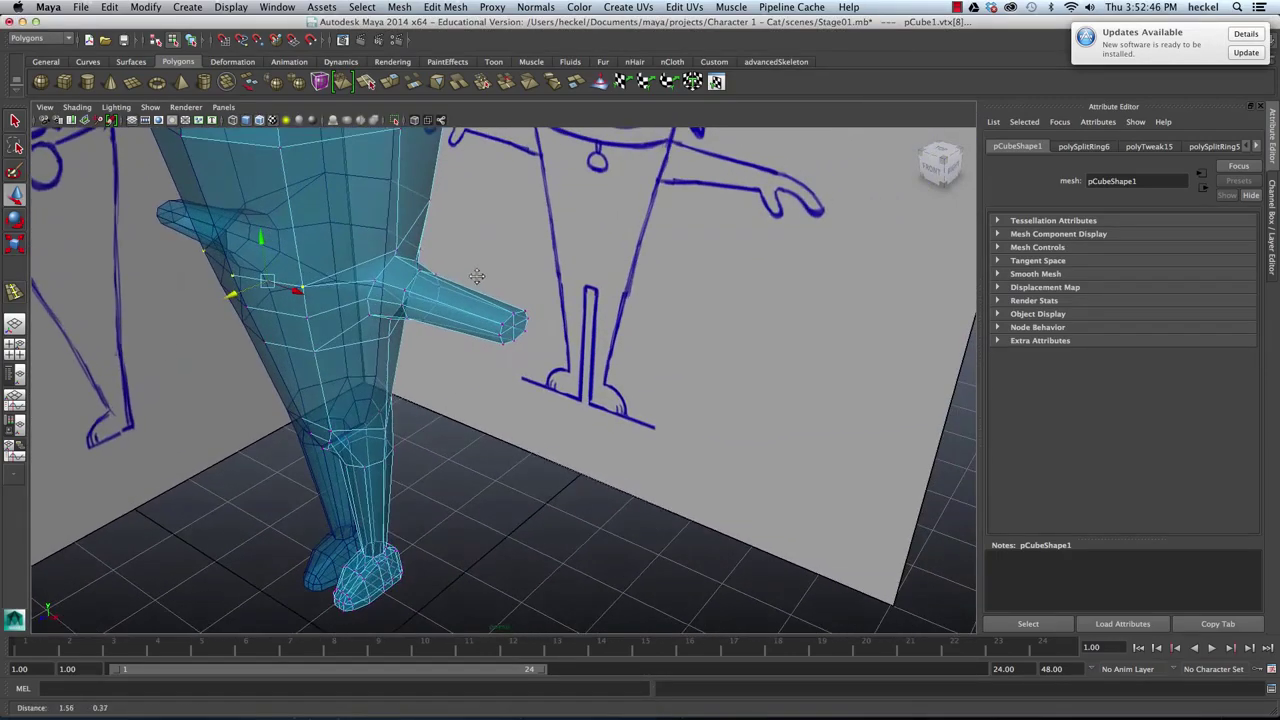
Step: Select all the faces at the end of the arm and extrude them outward by 0.216
mouse_move(430, 281)
right_mouse_down("alt")
mouse_move(401, 278)
mouse_move(435, 272)
right_mouse_up("alt")
left_click_drag(435, 272, 559, 263, "alt")
right_click(560, 240)
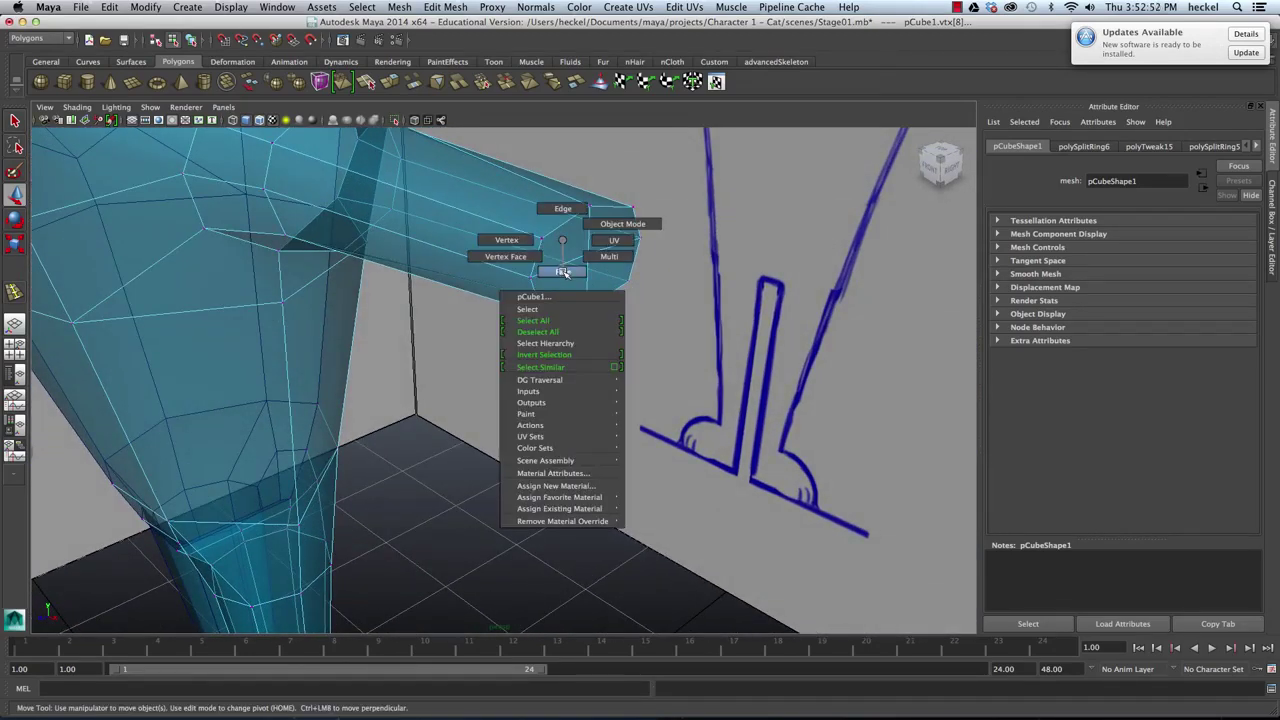
left_click(563, 272)
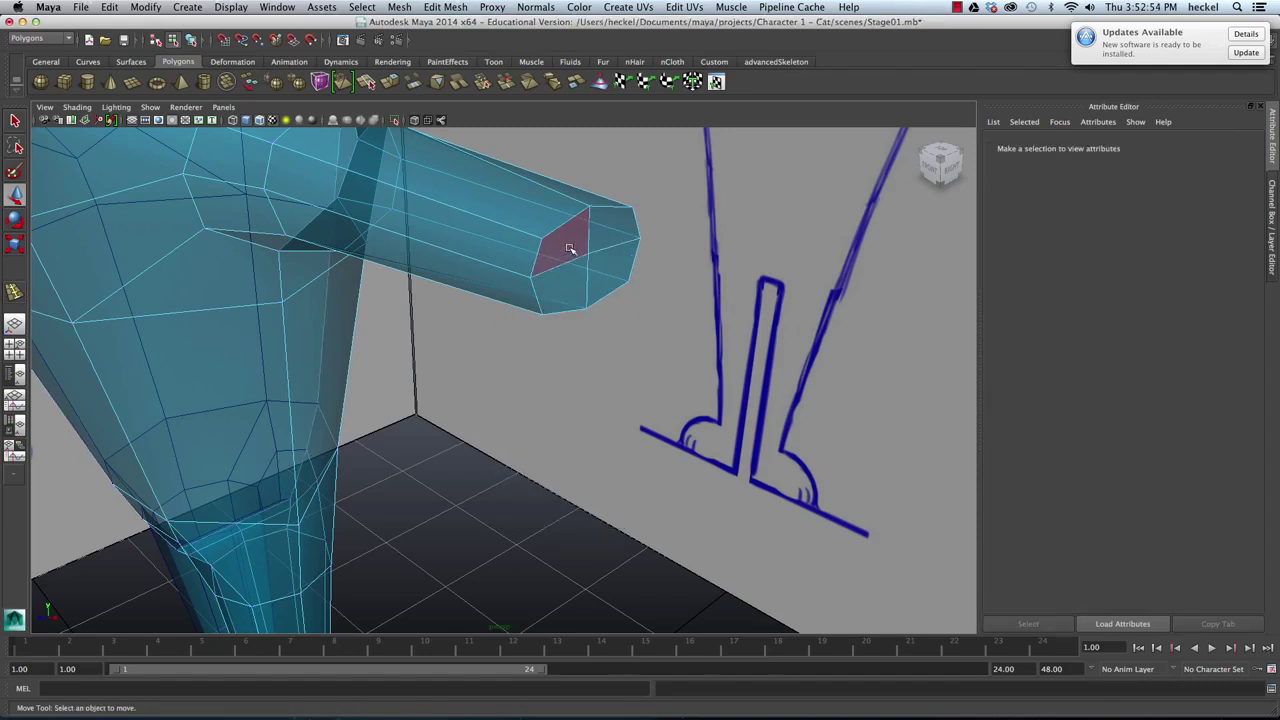
left_click(605, 262)
right_click_drag(714, 272, 557, 224, "alt")
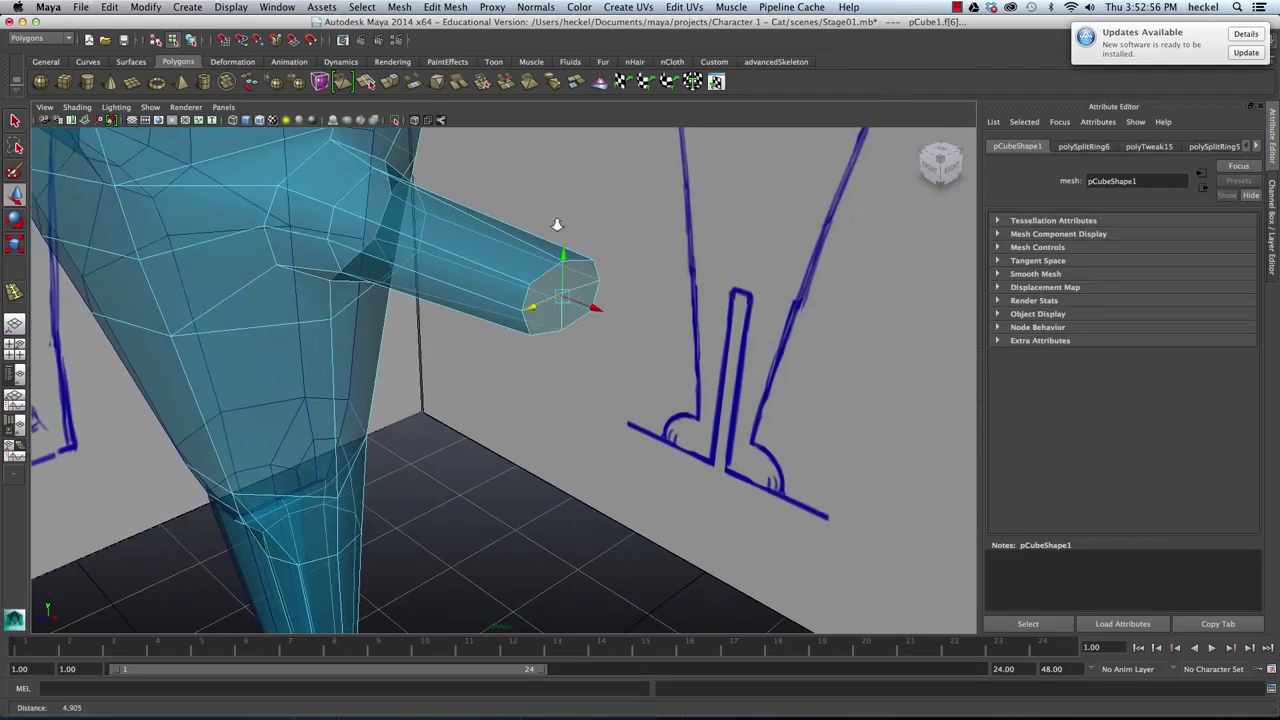
left_click(390, 82)
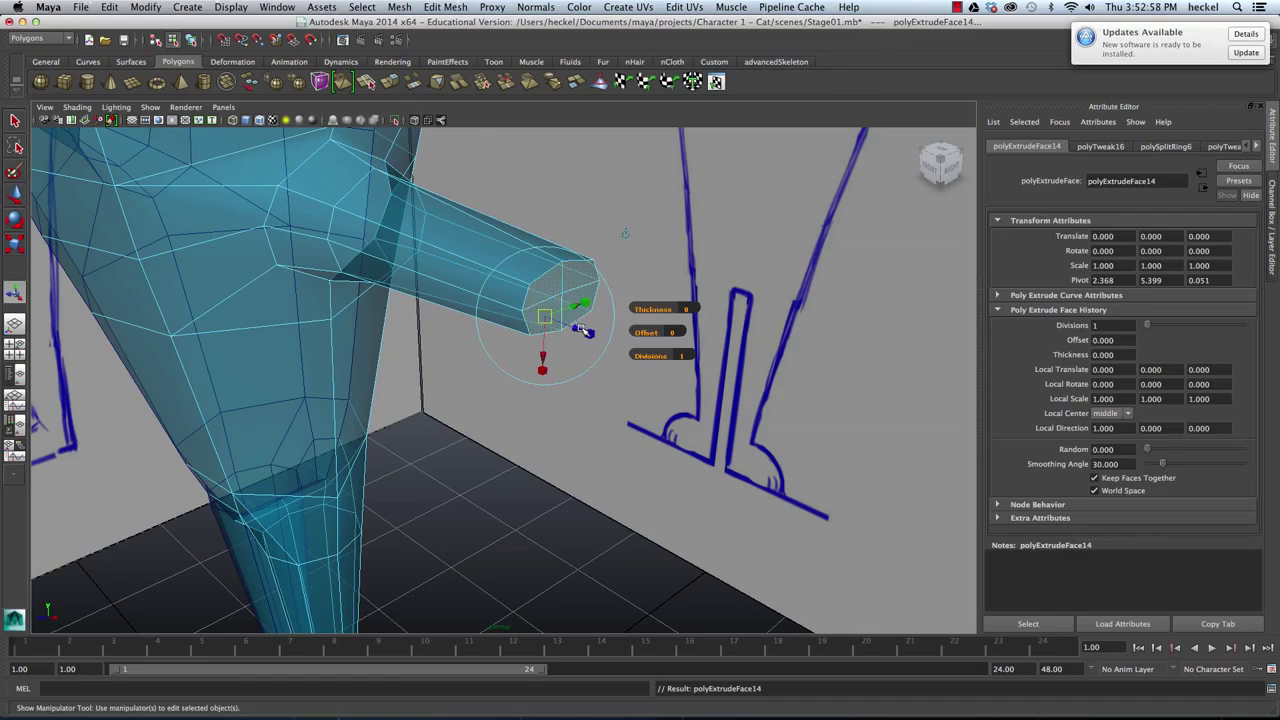
left_click_drag(583, 331, 713, 289)
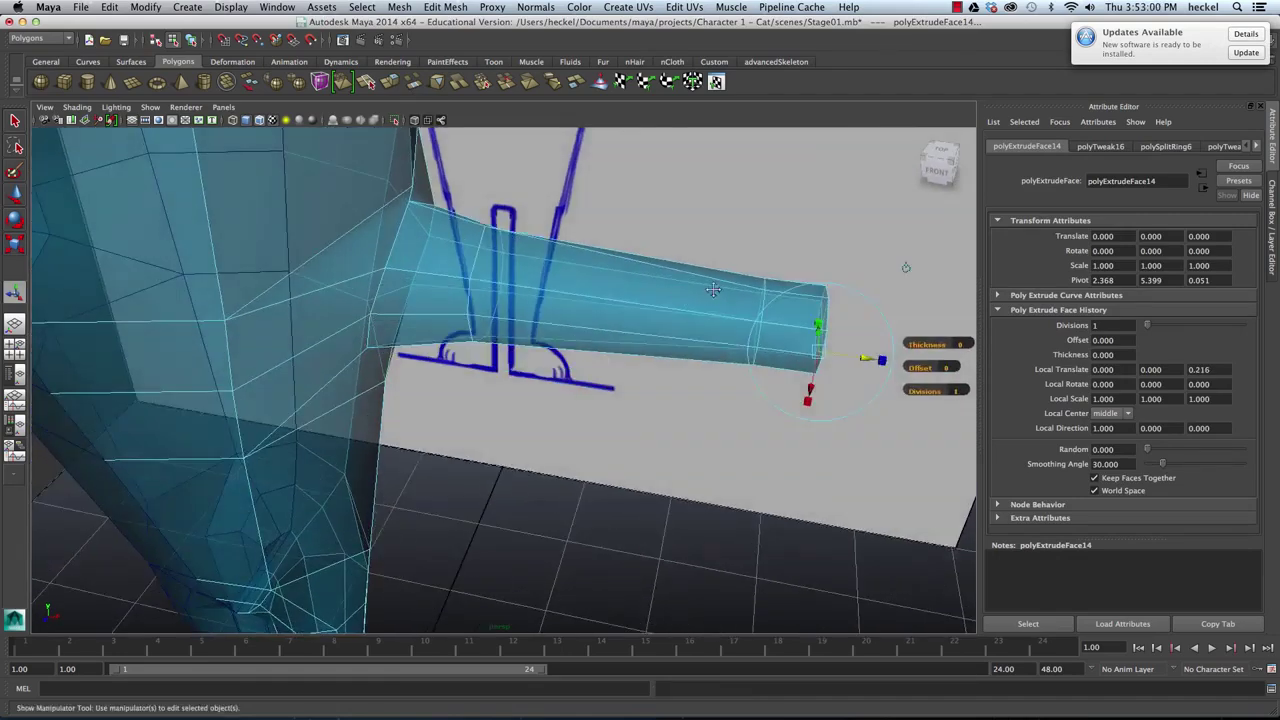
Step: In the front view, scale the extruded end of the arm vertically to about 0.667 to match the drawn wrist
key("space")
key("space")
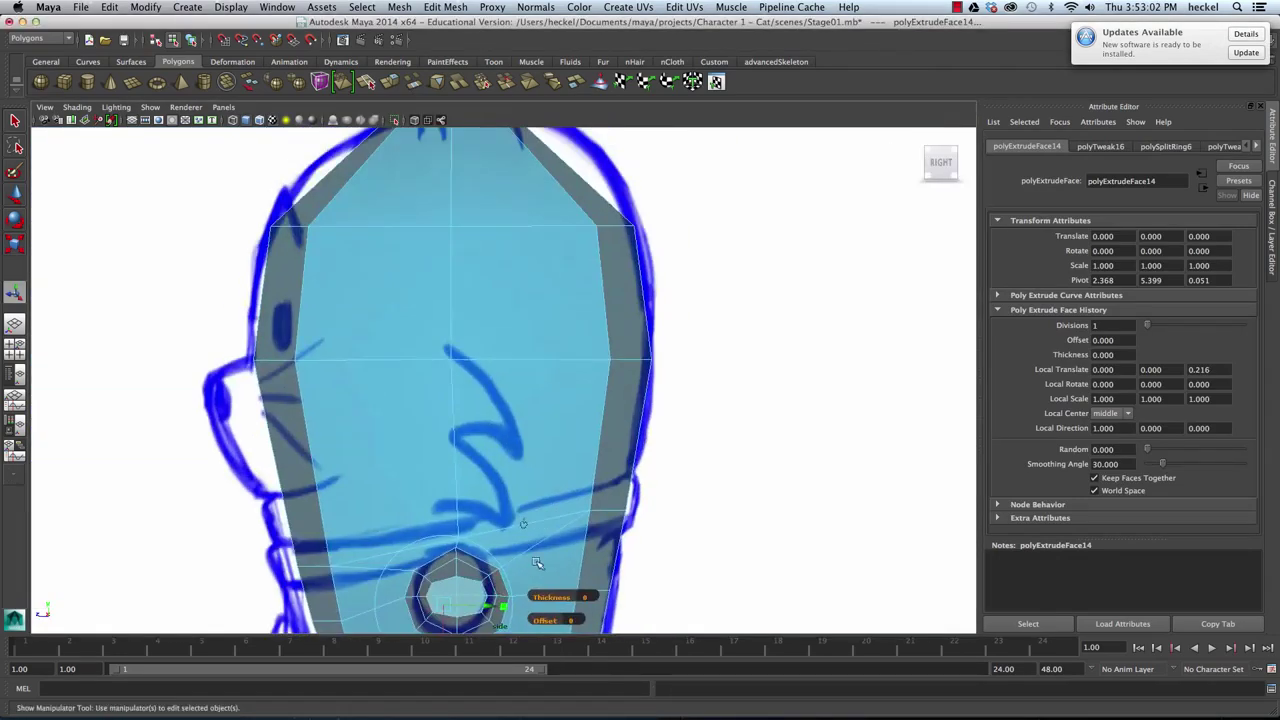
key("space")
key("space")
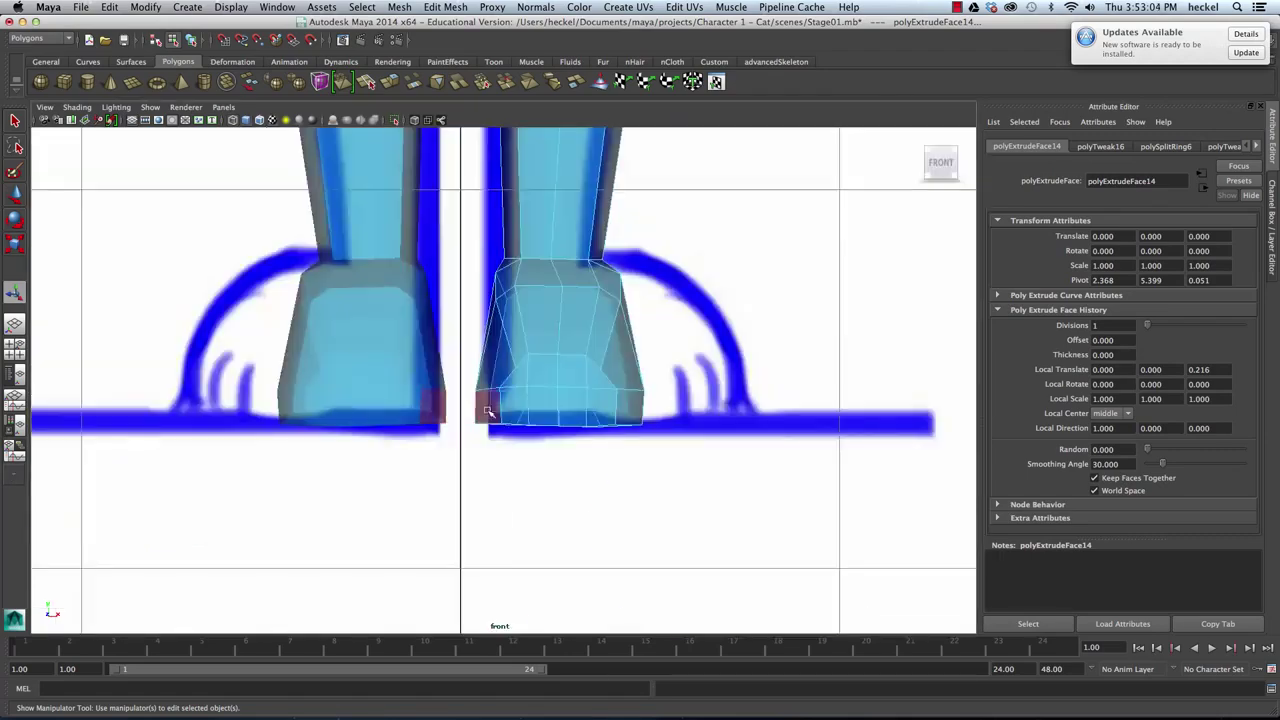
key("space")
key("space")
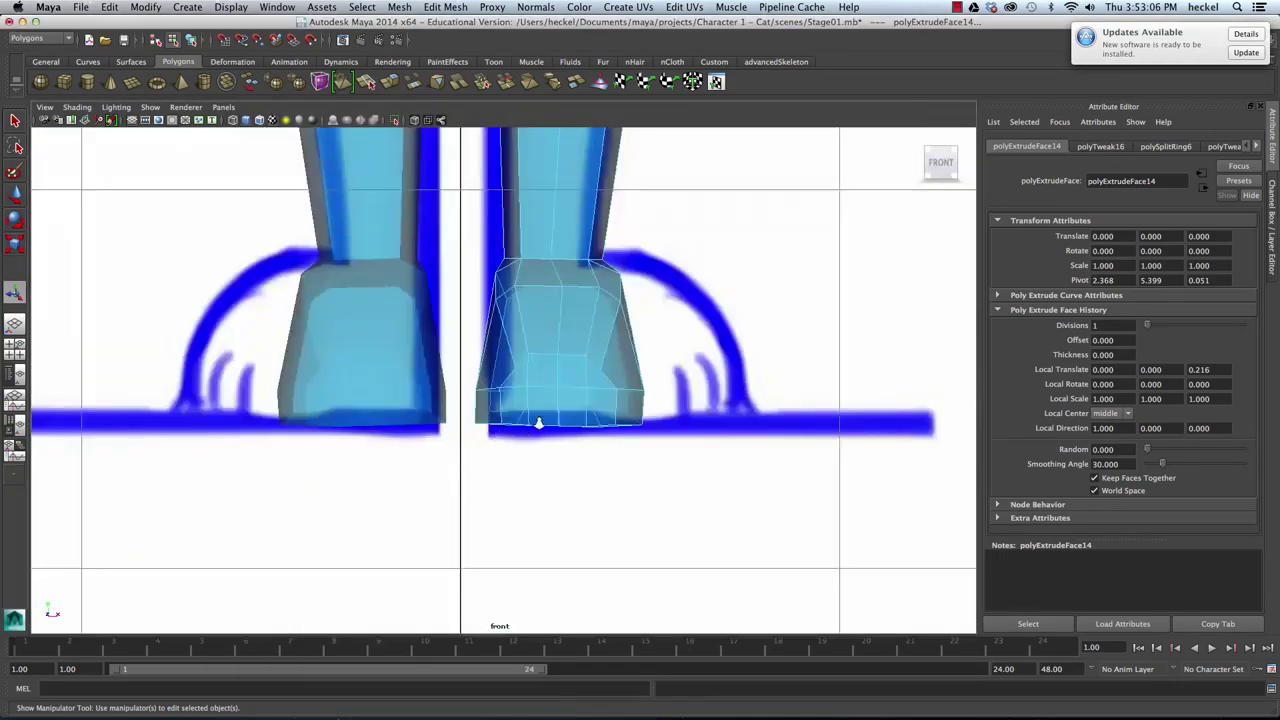
scroll(571, 391, "down", 6)
scroll(545, 399, "up", 6)
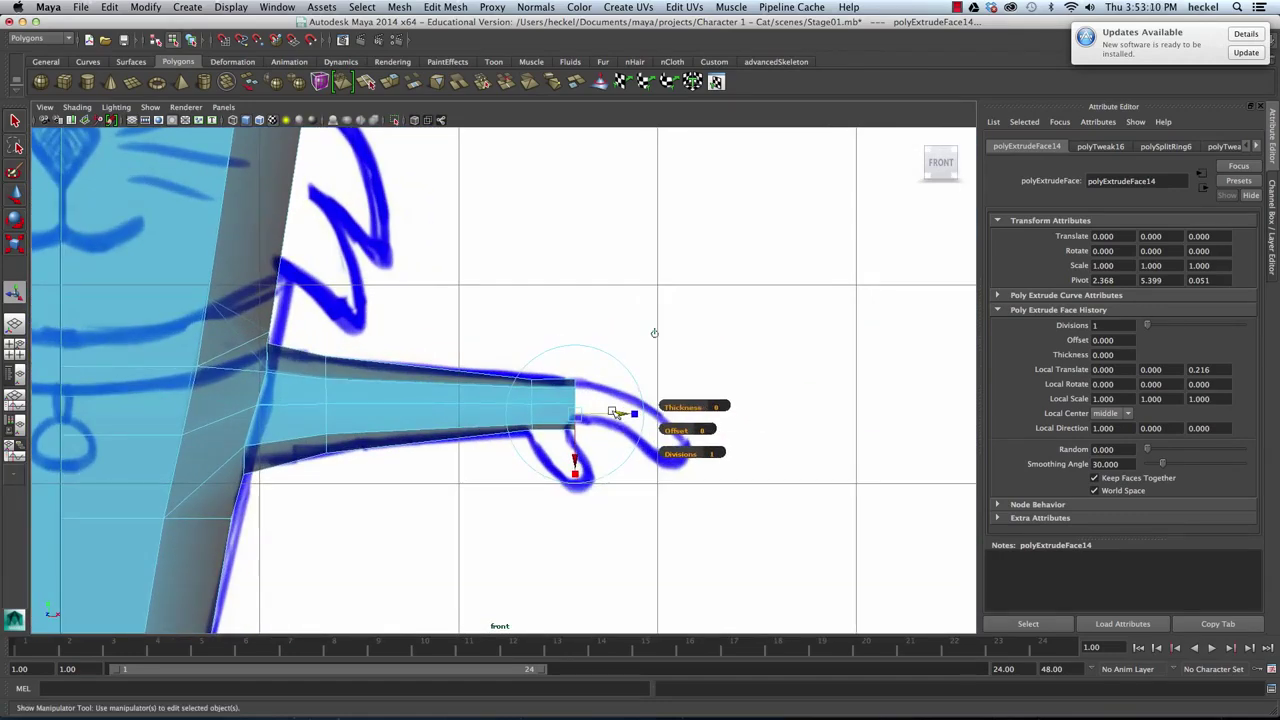
left_click_drag(573, 470, 576, 470)
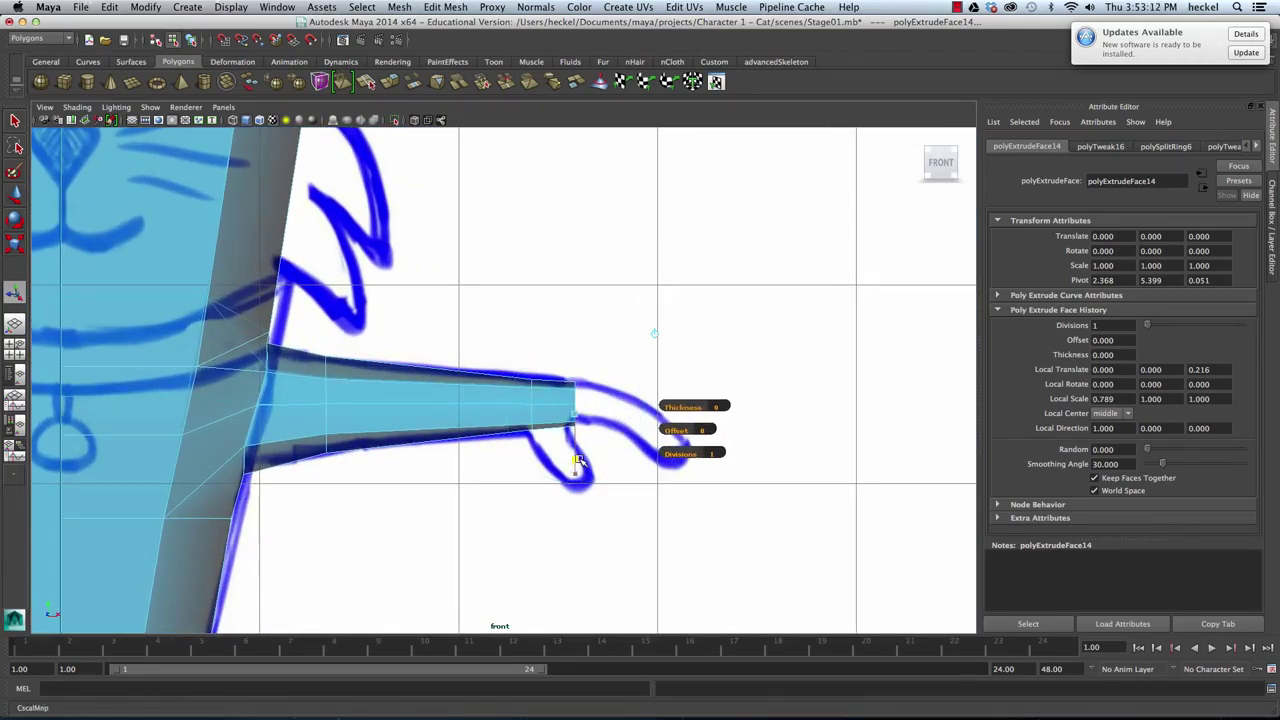
Step: In the top view, narrow the extruded arm end to a local scale of about 0.898
key("space")
key("space")
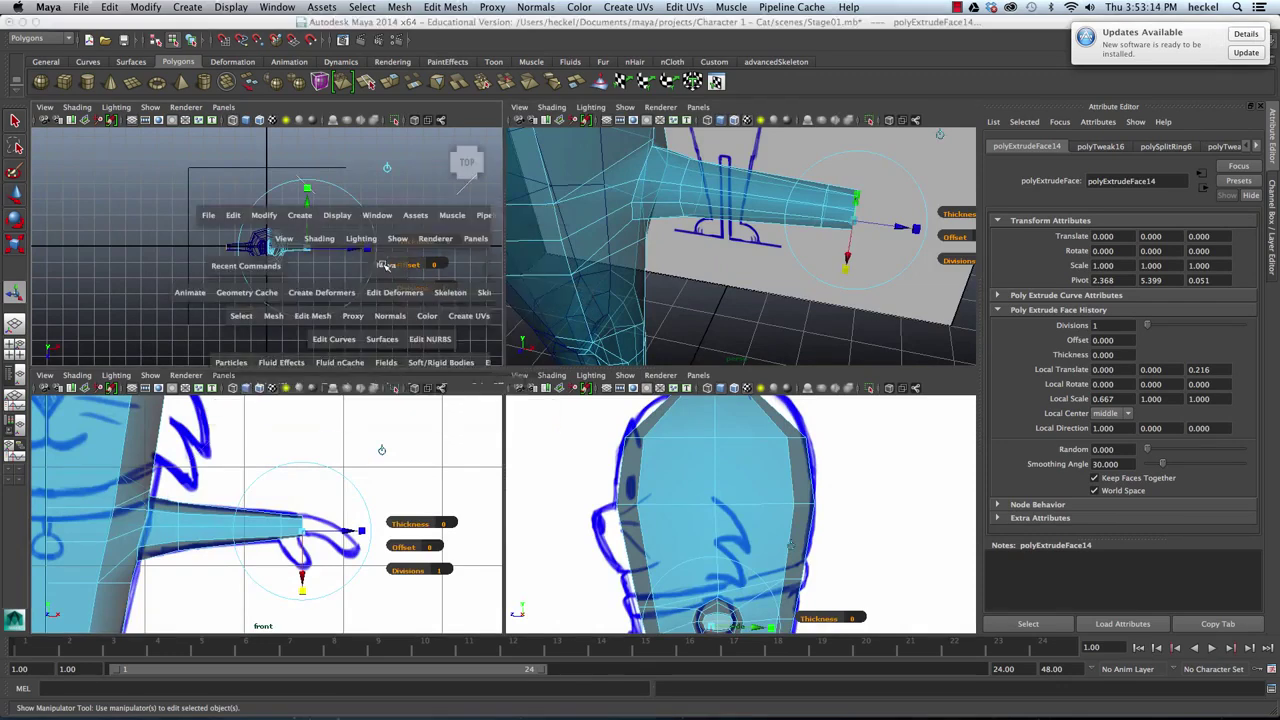
scroll(851, 328, "up", 3)
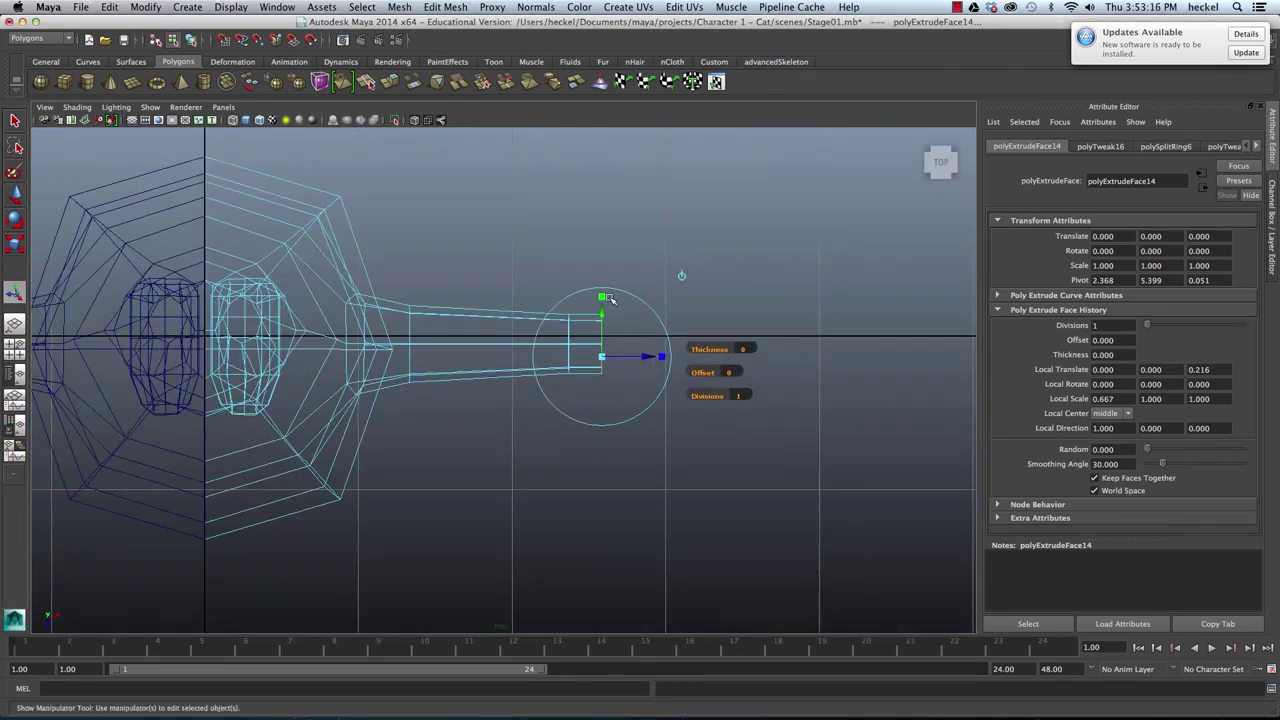
left_click_drag(607, 298, 602, 298)
scroll(737, 323, "up", 3)
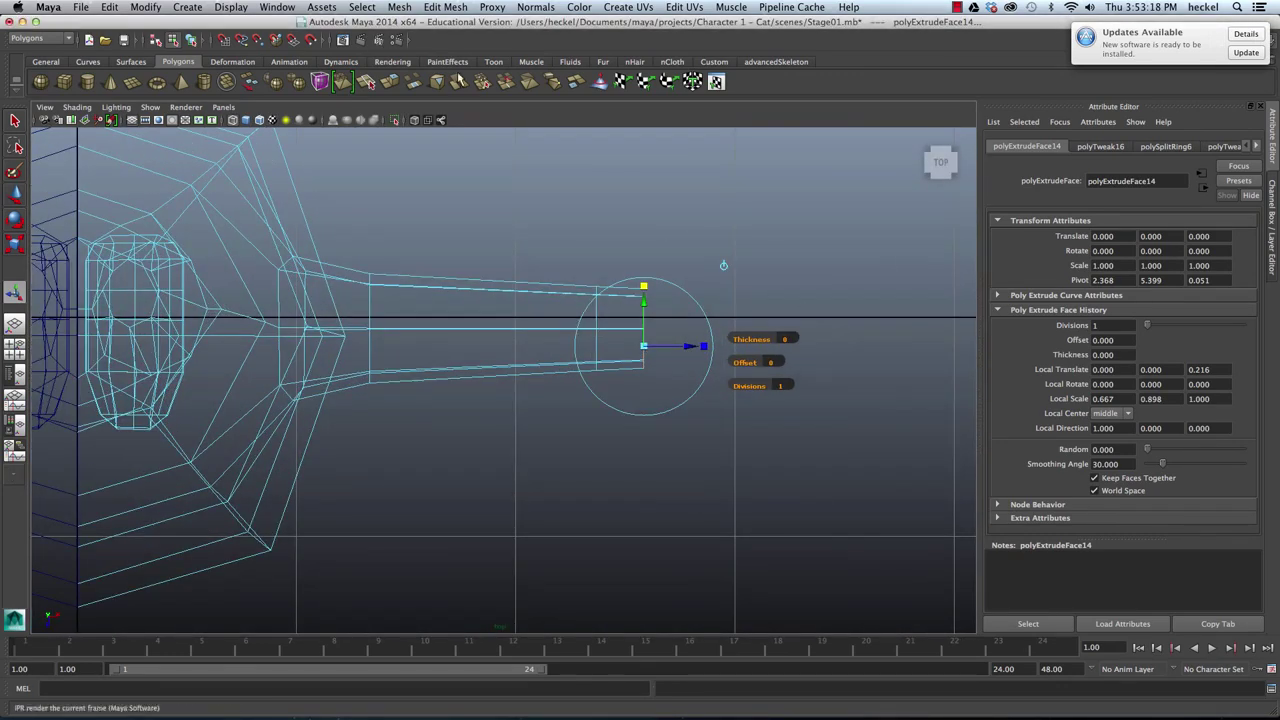
Step: Extrude the arm-end faces outward by 0.198 and scale them to about 0.613 vertically and 0.917 in width
left_click(396, 86)
left_click_drag(688, 346, 730, 347)
left_click_drag(688, 288, 686, 292)
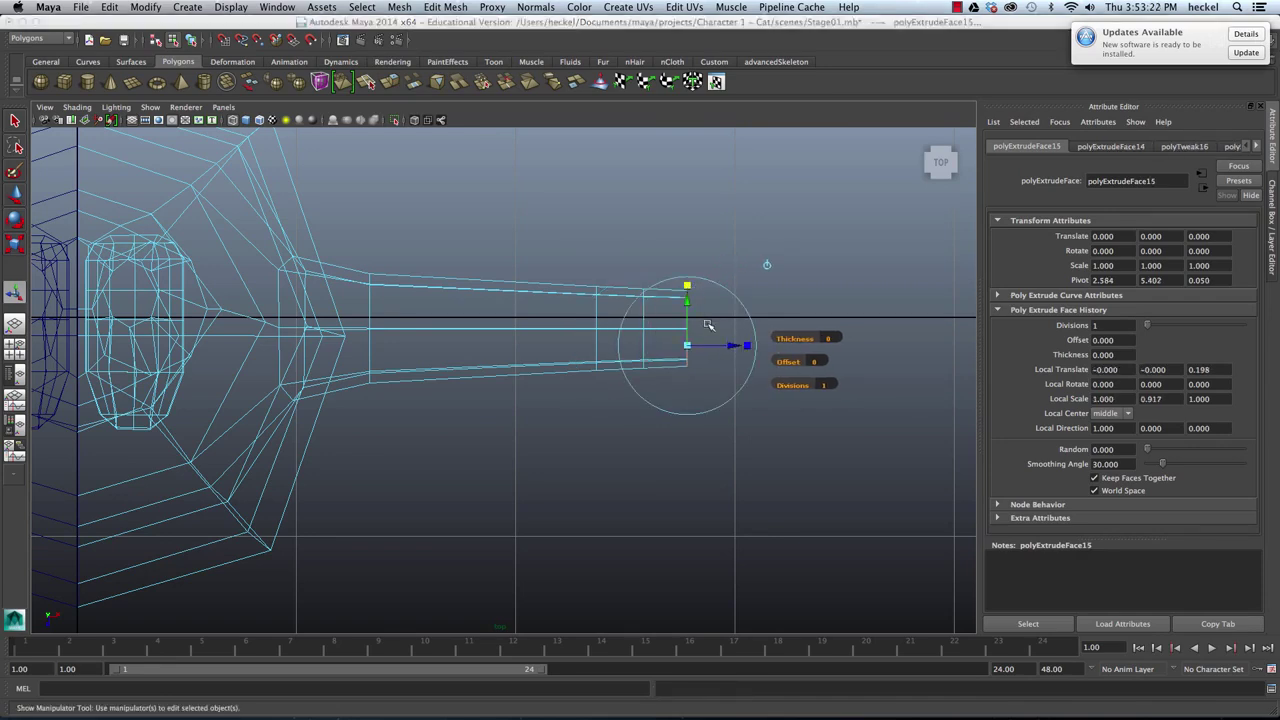
key("space")
key("space")
left_click_drag(615, 471, 616, 472)
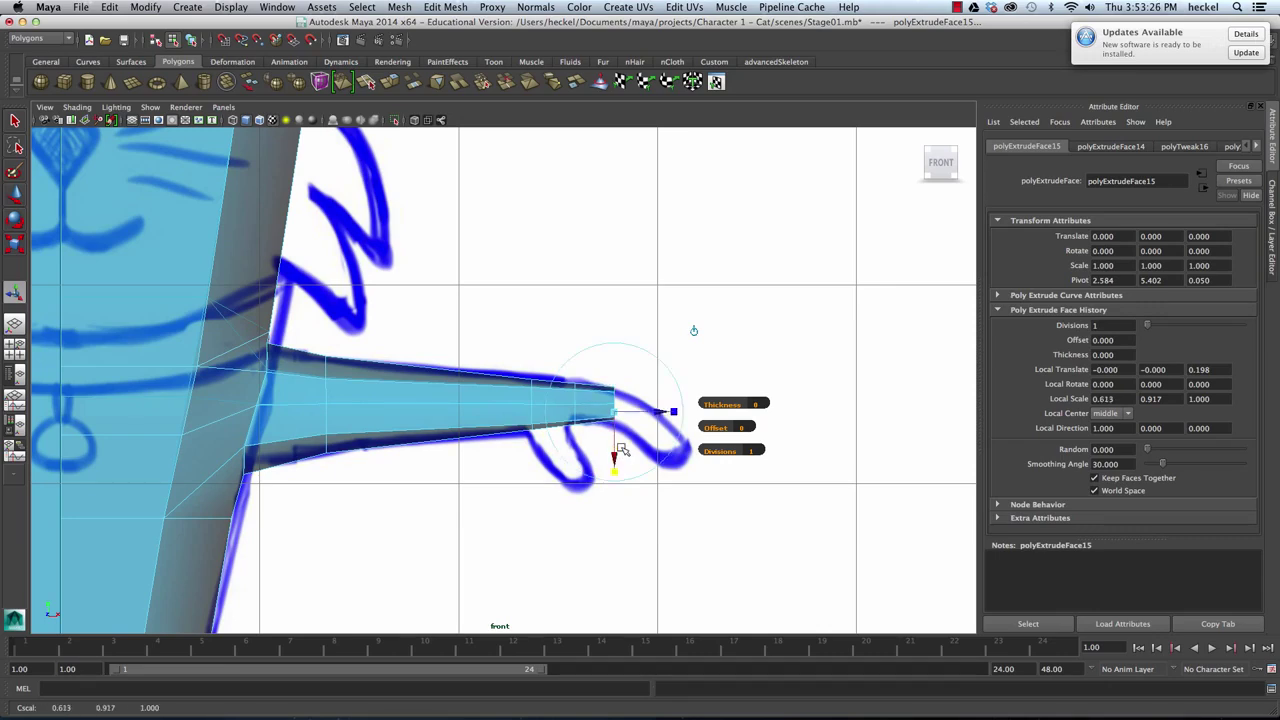
Step: In the perspective view, switch to face selection and select the side faces of the last two arm segments on both sides
scroll(715, 436, "down", 10)
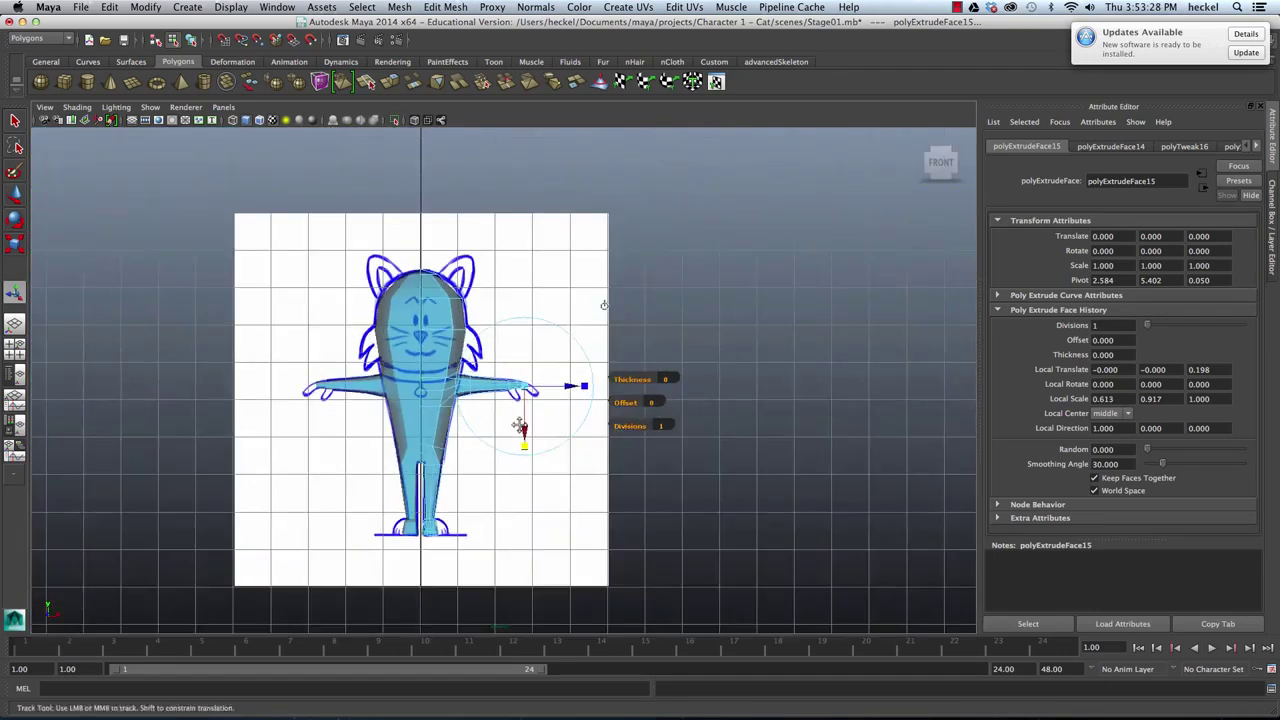
middle_click_drag(715, 436, 749, 345, "alt")
scroll(734, 435, "up", 5)
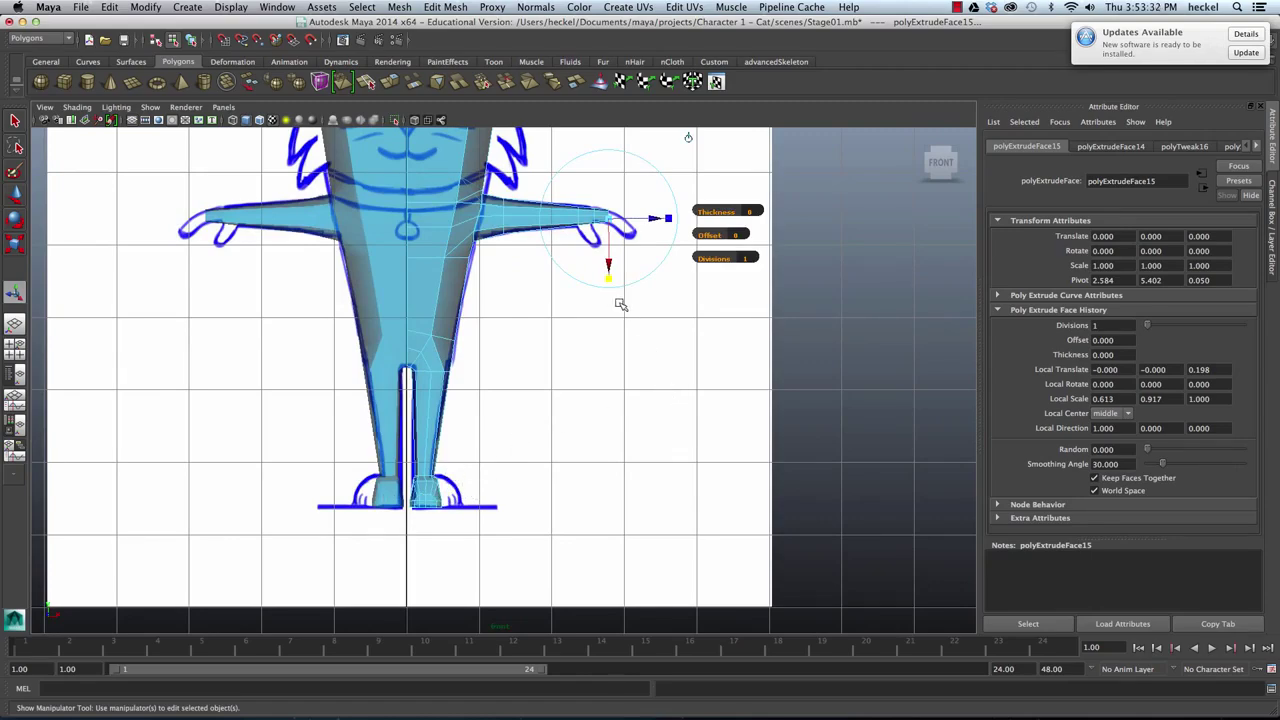
key("space")
key("space")
left_click_drag(770, 285, 515, 305, "alt")
scroll(524, 286, "up", 3)
right_click(493, 311)
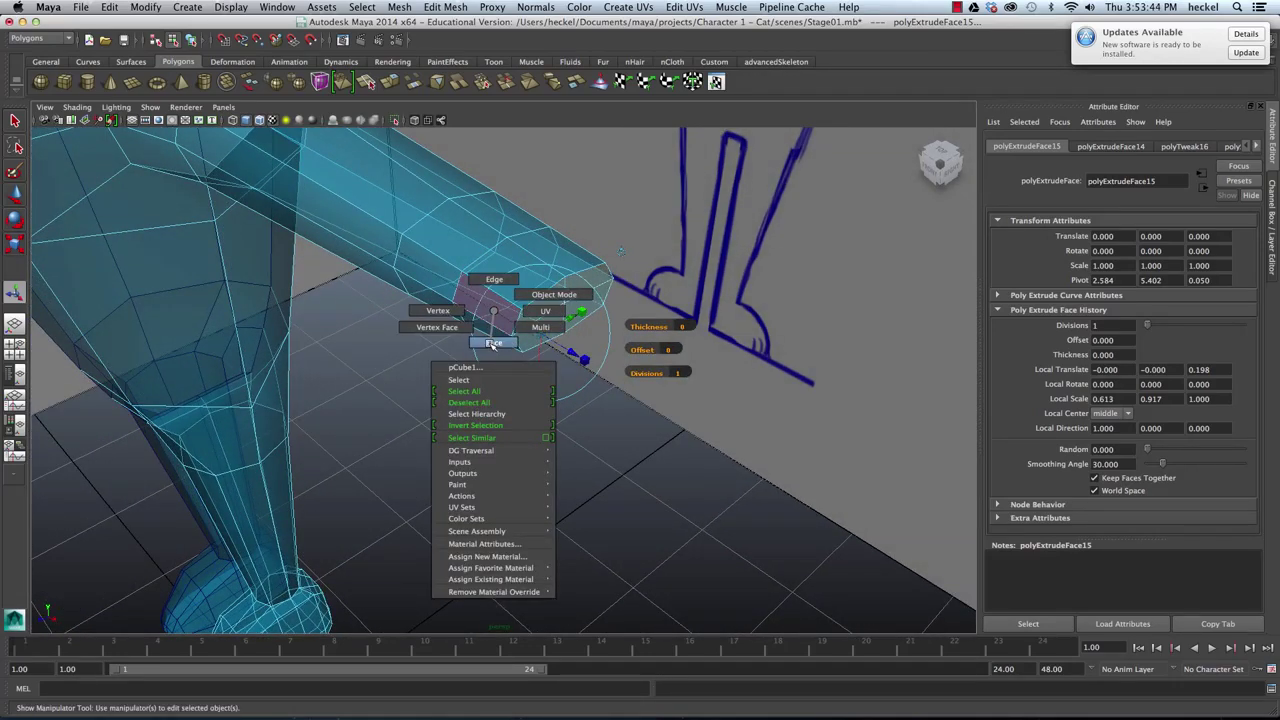
left_click(493, 343)
left_click(470, 300)
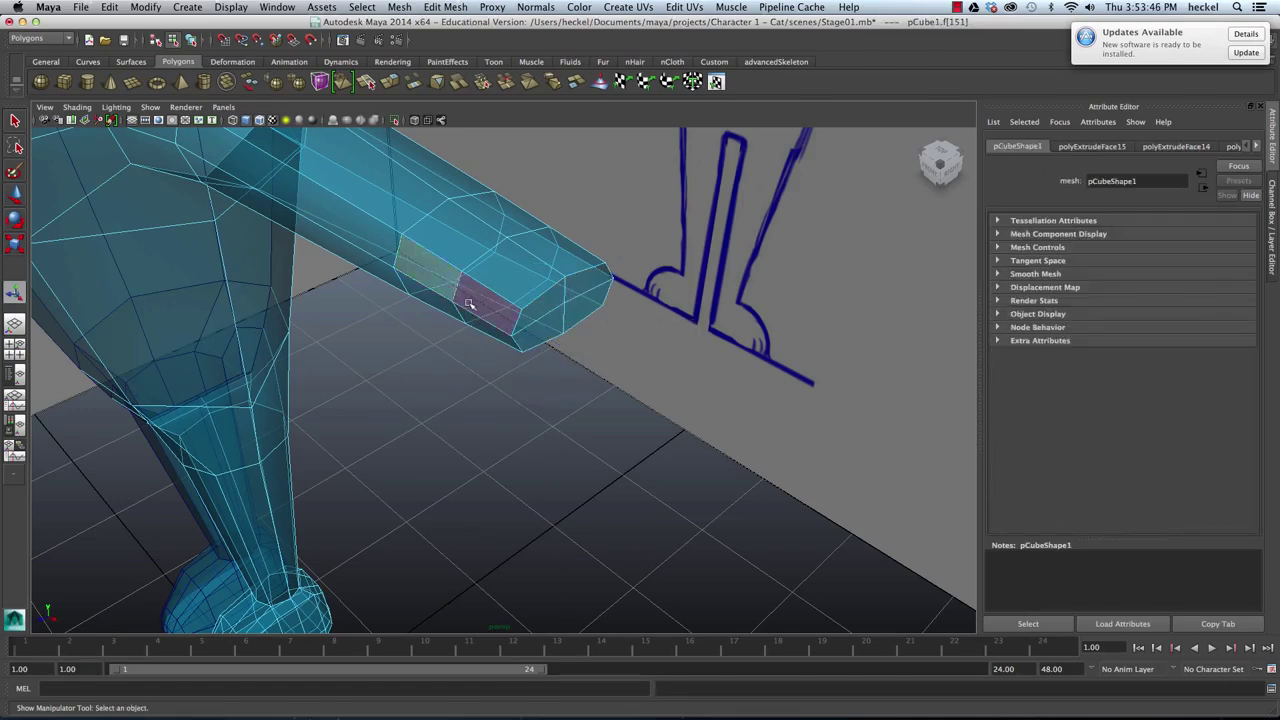
left_click_drag(573, 307, 249, 161, "alt")
left_click_drag(286, 214, 435, 217, "alt")
Step: Extrude the selected side faces outward by 0.059 to widen the hand
left_click(413, 83)
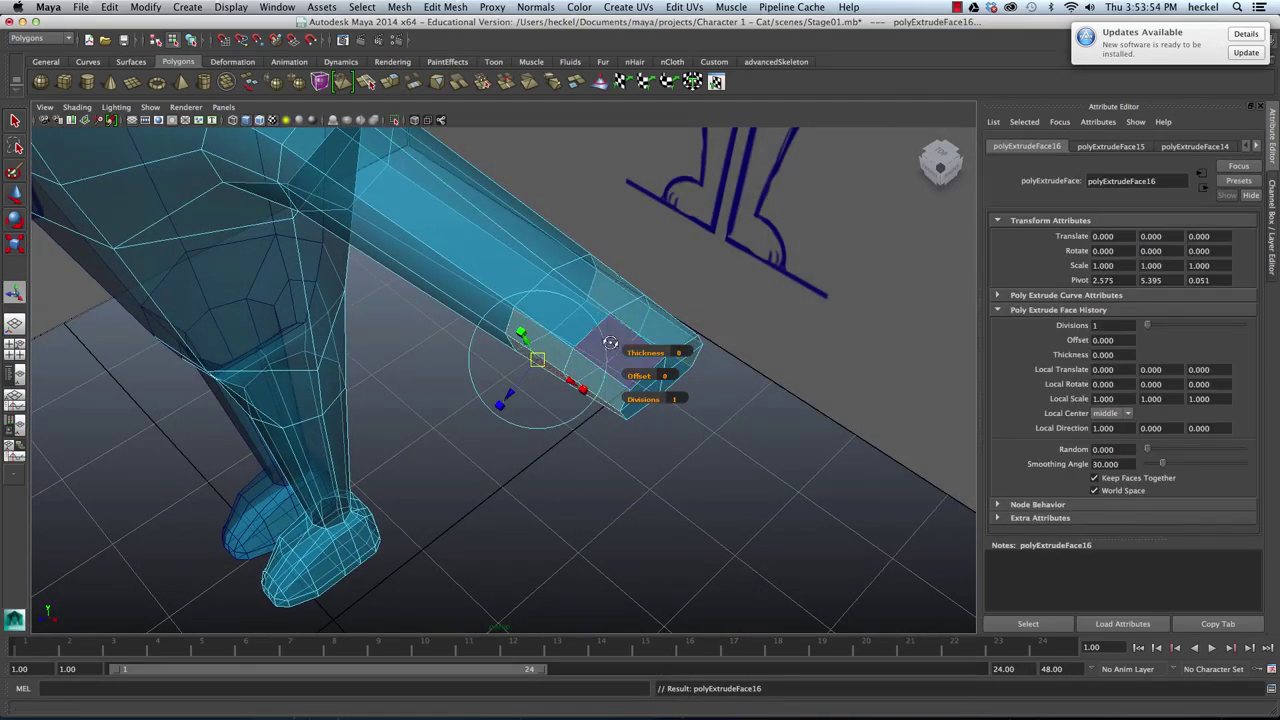
left_click_drag(608, 343, 590, 325, "alt")
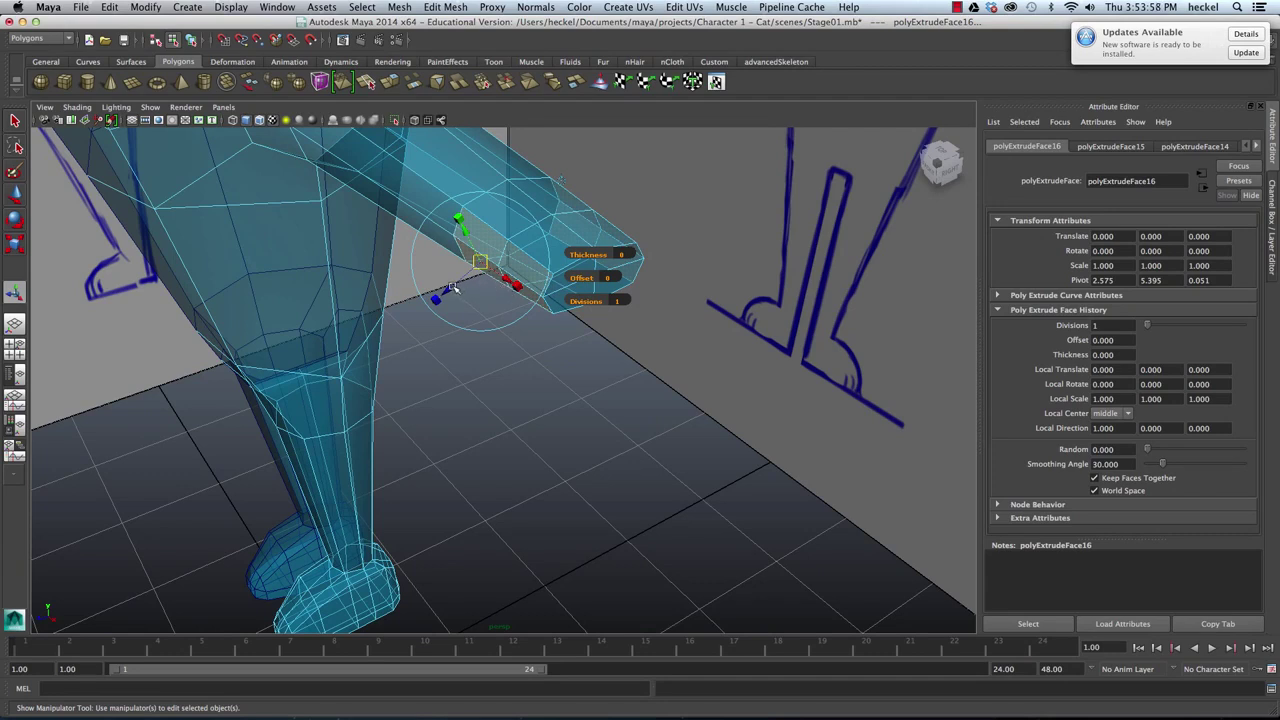
left_click_drag(452, 288, 432, 300)
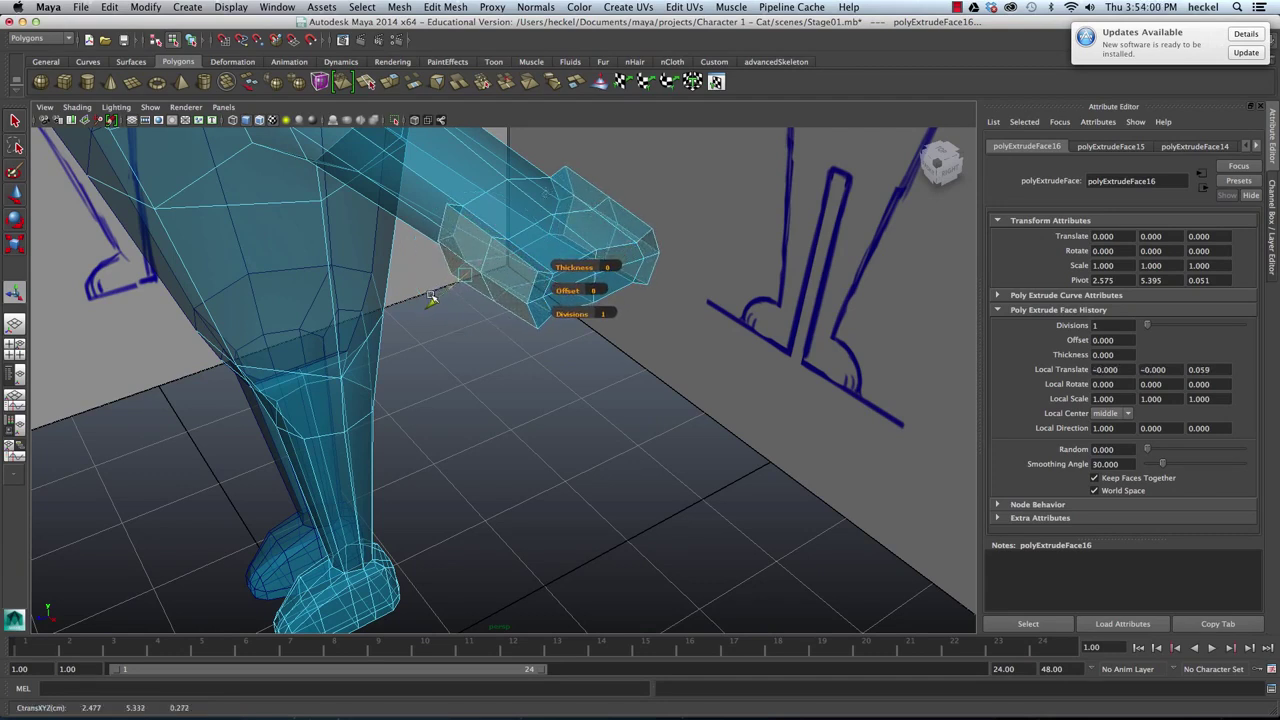
Step: Scale the extruded side faces down along the arm's length to taper the sides of the hand
key("r")
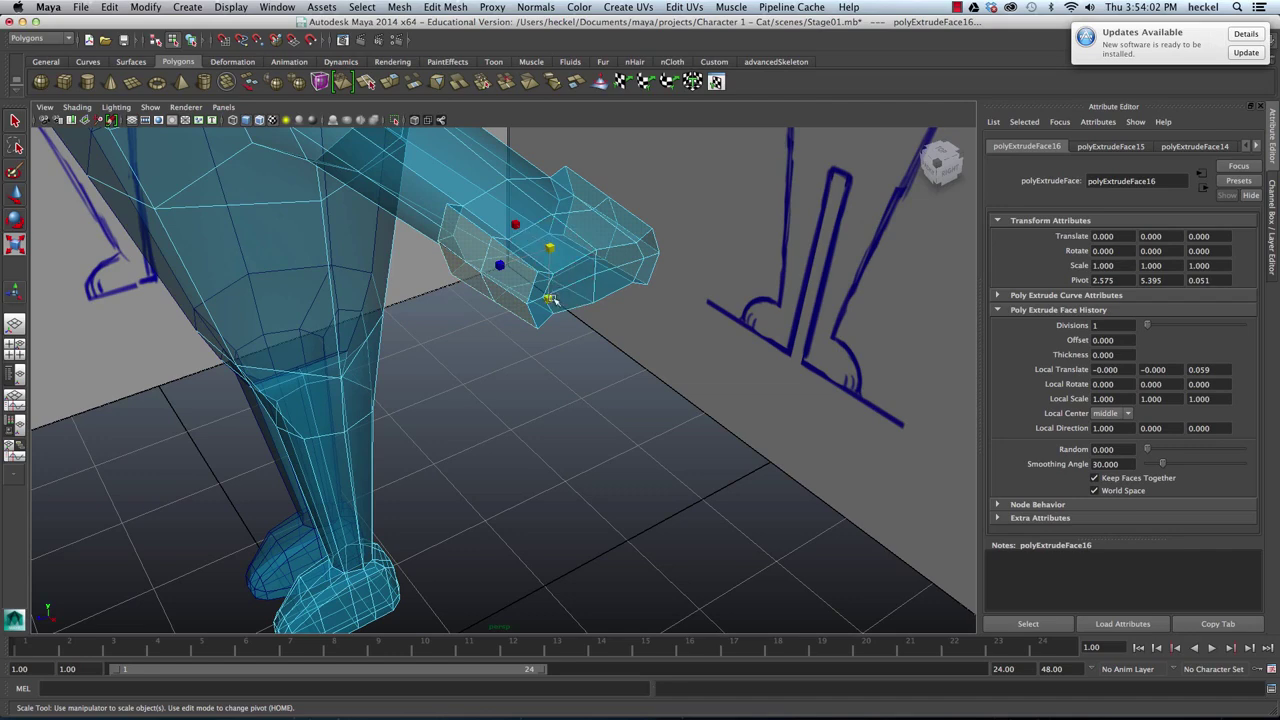
left_click_drag(549, 300, 589, 305)
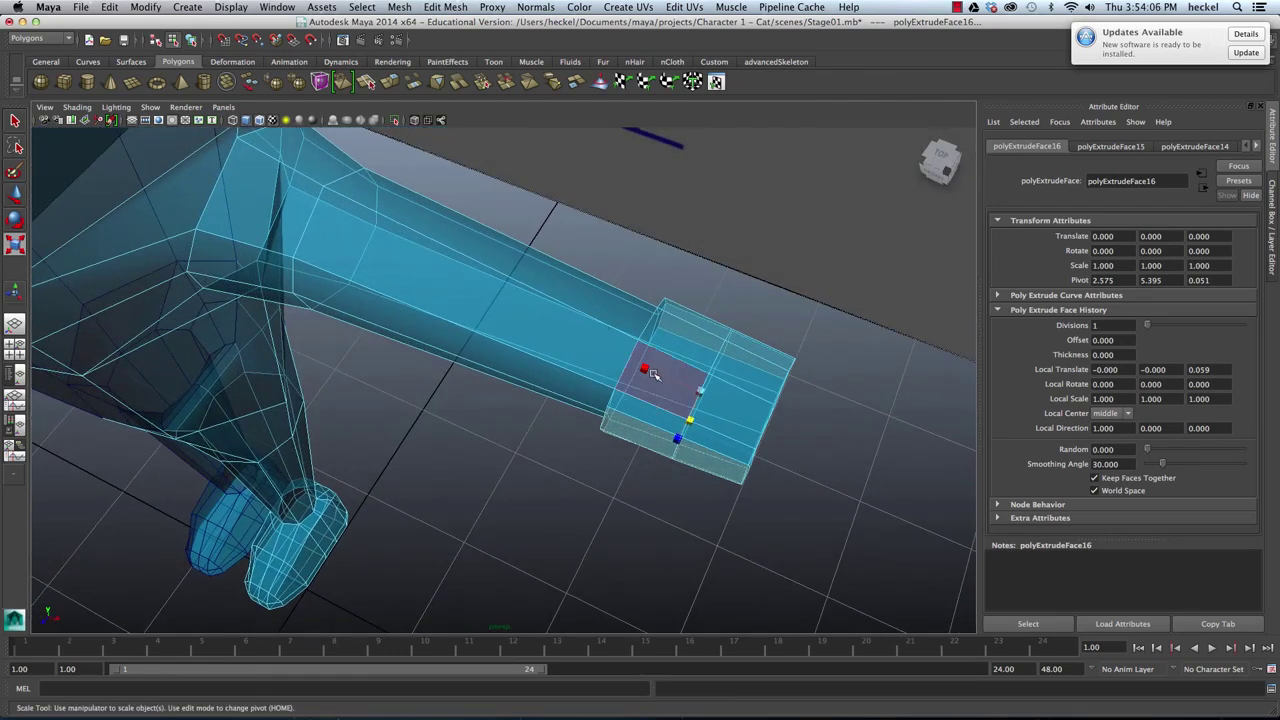
left_click_drag(645, 368, 661, 374)
key("w")
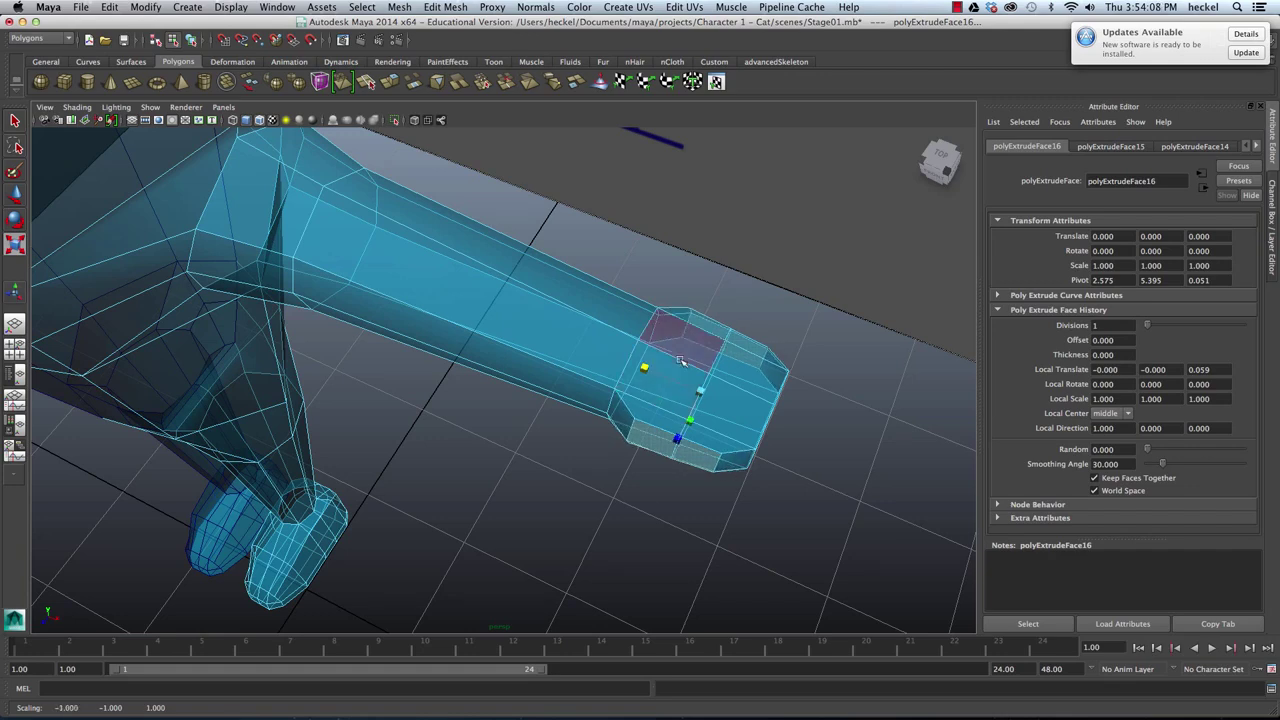
Step: Scale the side faces slightly apart across the hand to make it wider
left_click_drag(737, 408, 666, 375)
middle_click_drag(552, 223, 608, 317, "alt")
right_click_drag(510, 303, 598, 313, "alt")
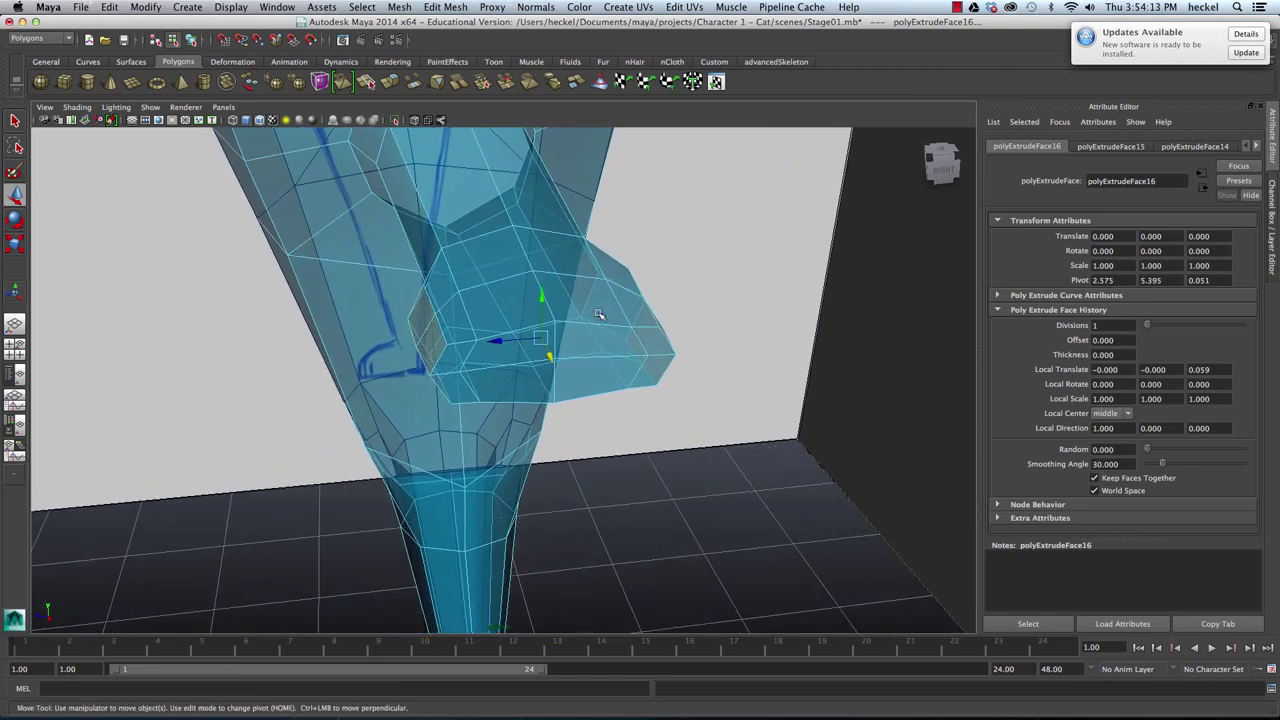
key("r")
left_click_drag(482, 344, 474, 354)
Step: Select the short vertical edges near both sides of the hand's end and scale them slightly closer together
right_click(467, 359)
left_click(467, 328)
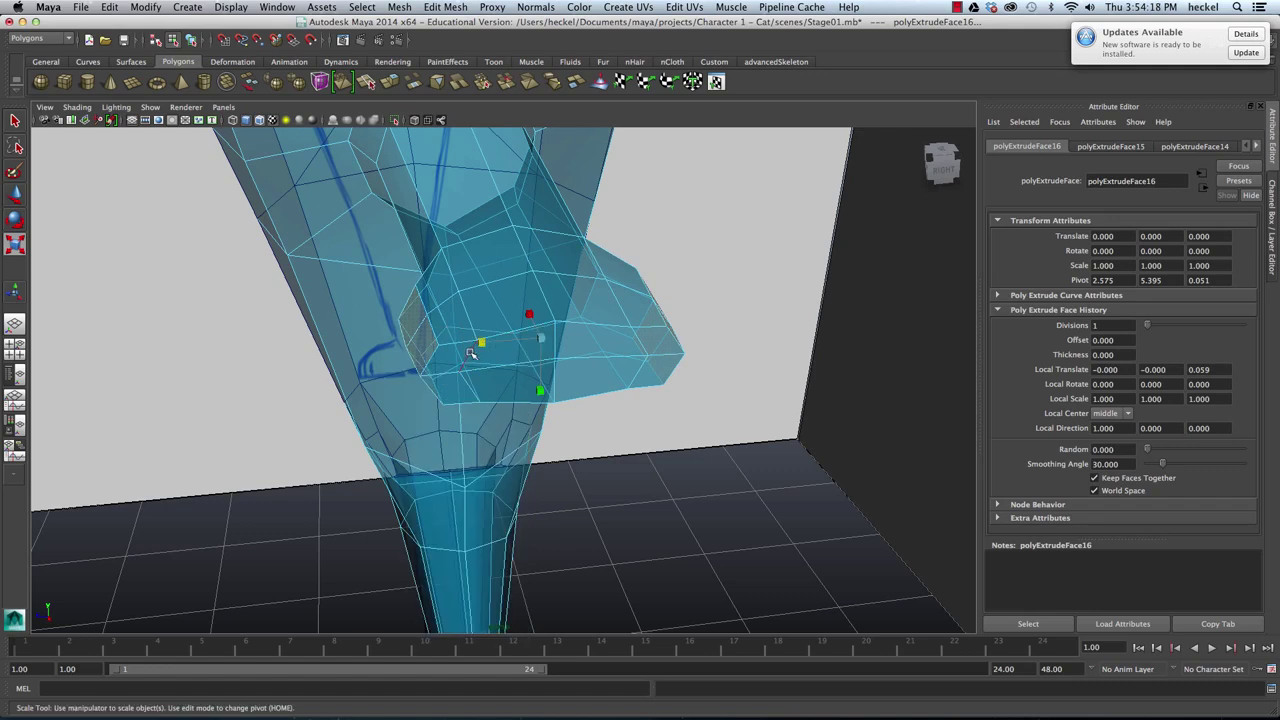
left_click(470, 379)
left_click(502, 378)
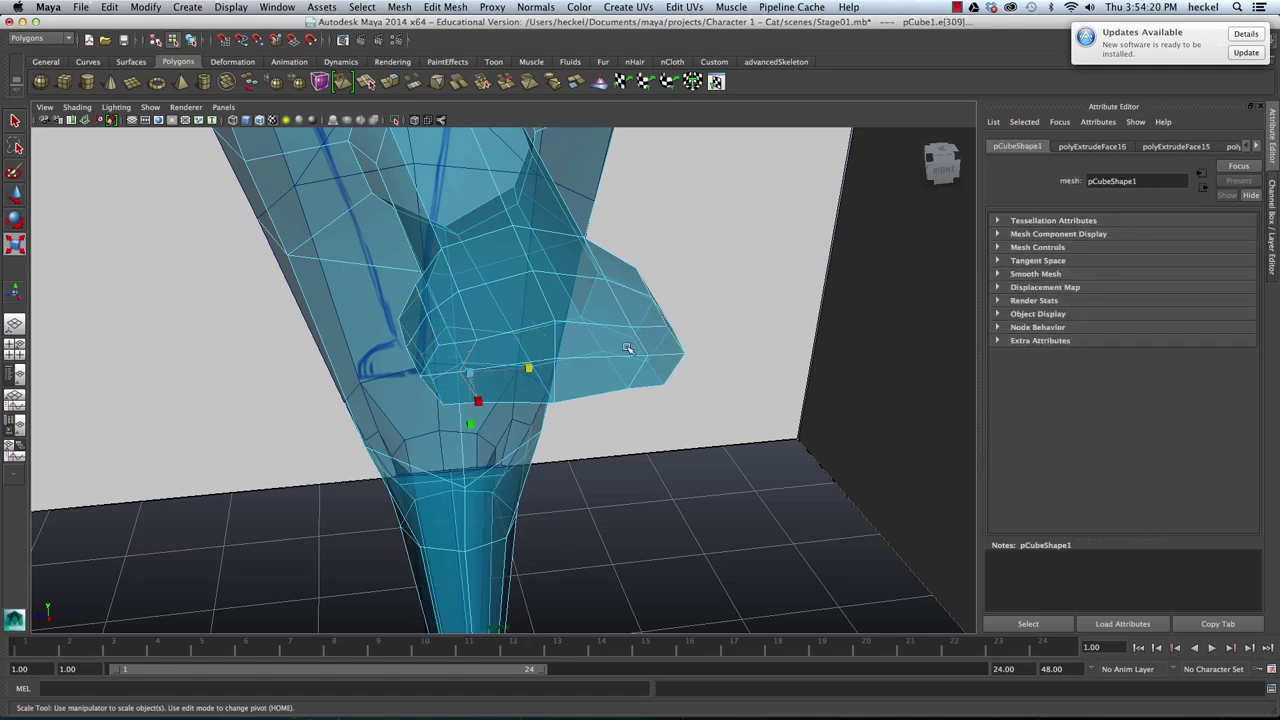
key("Delete")
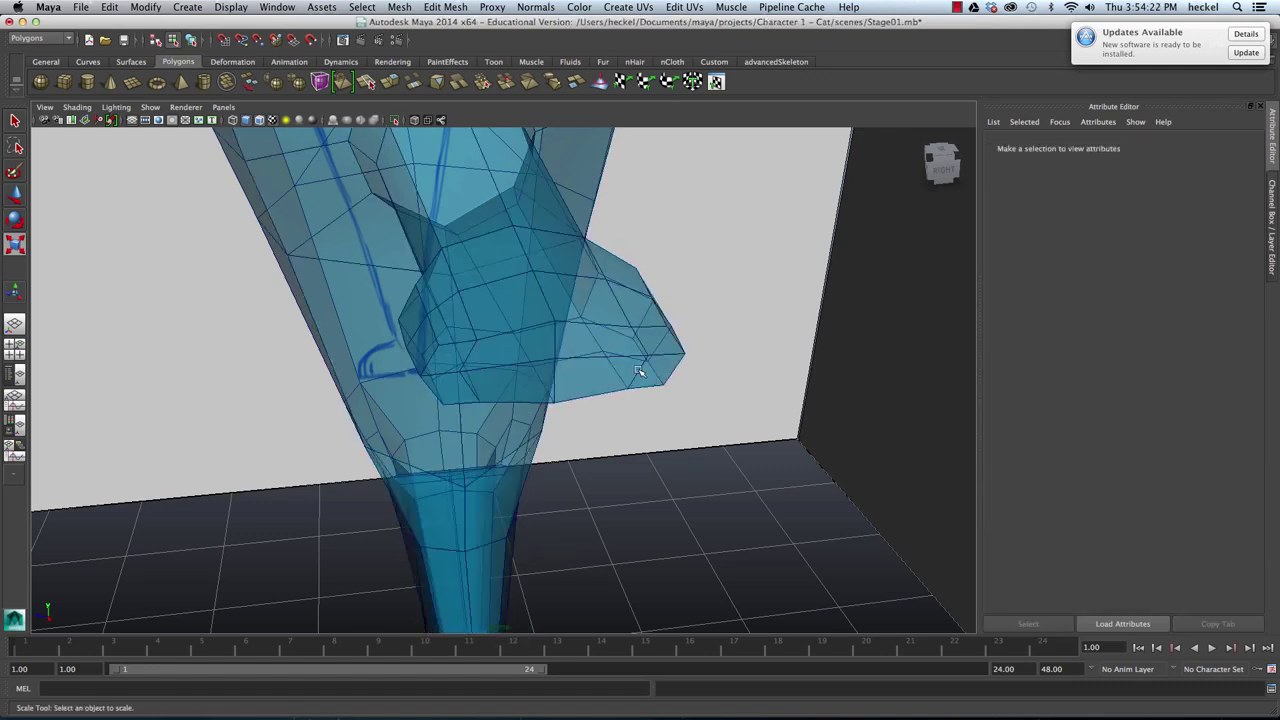
key("z")
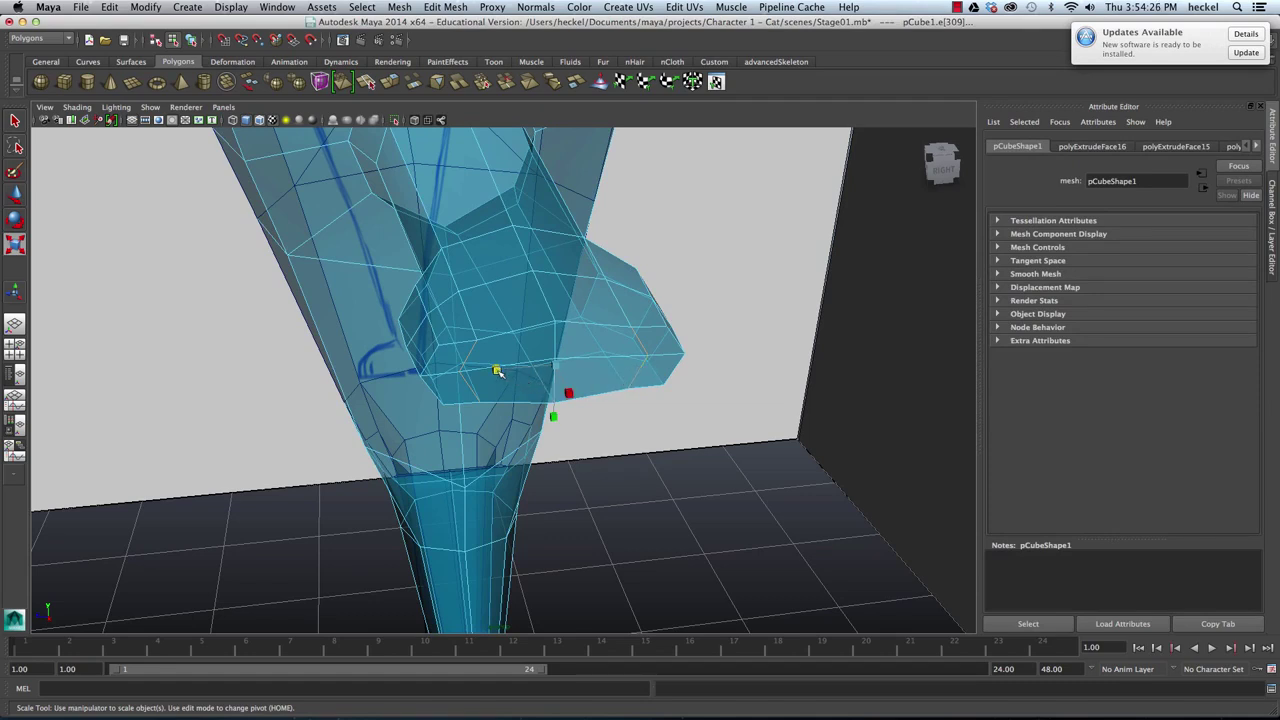
left_click_drag(497, 371, 515, 371)
mouse_move(519, 366)
left_mouse_down("alt")
mouse_move(508, 346)
mouse_move(514, 357)
left_mouse_up("alt")
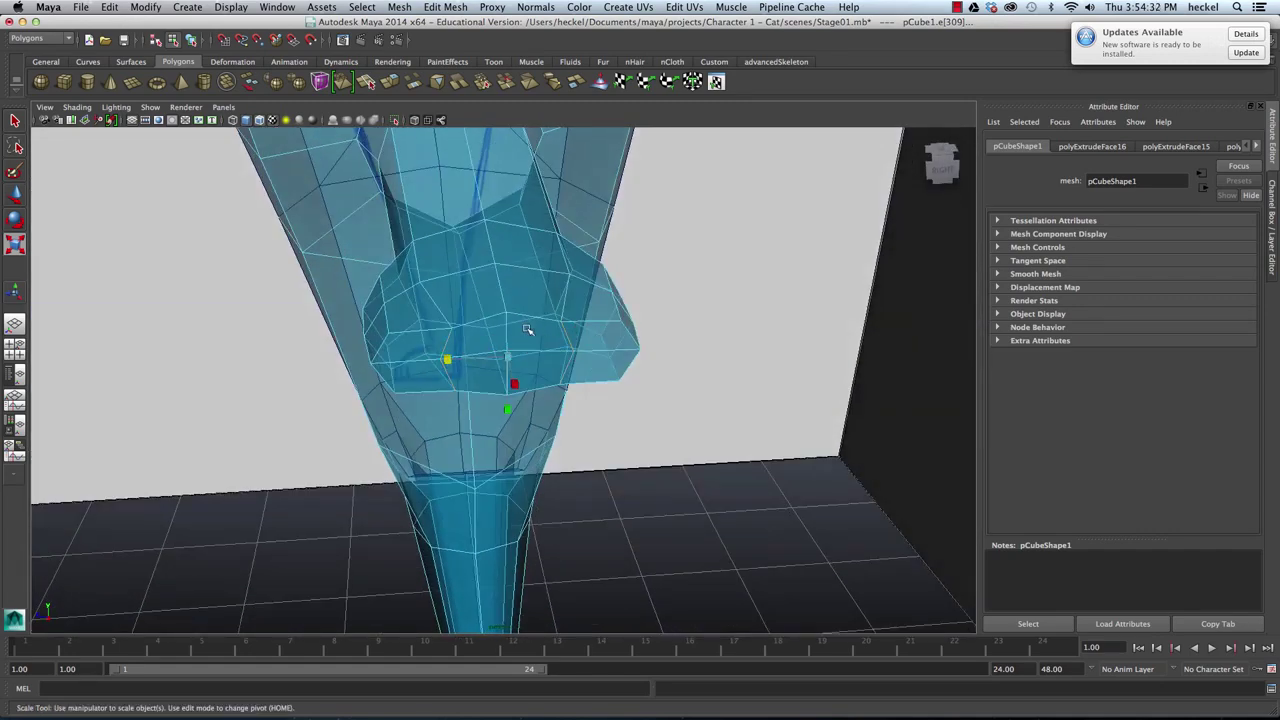
Step: Switch to vertex selection and scale the two inner mid-height vertices on the hand's end closer together
right_click(441, 356)
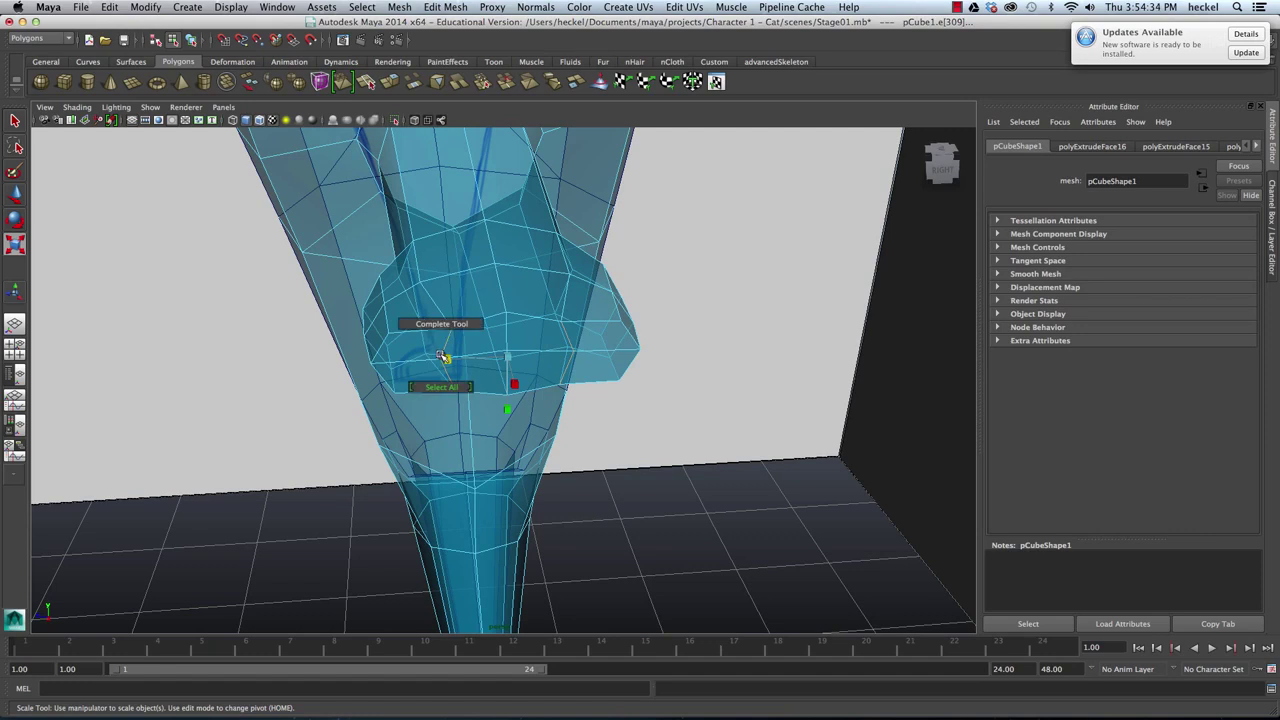
right_click_drag(408, 341, 389, 349)
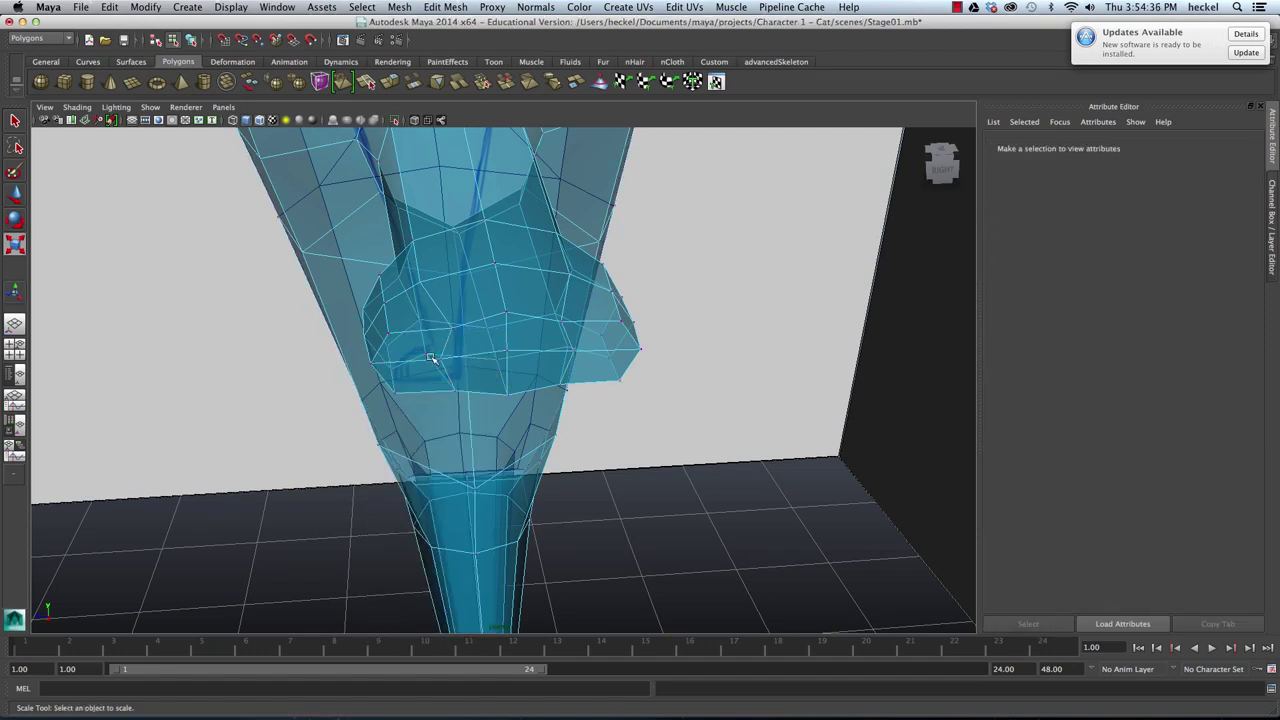
left_click(441, 359)
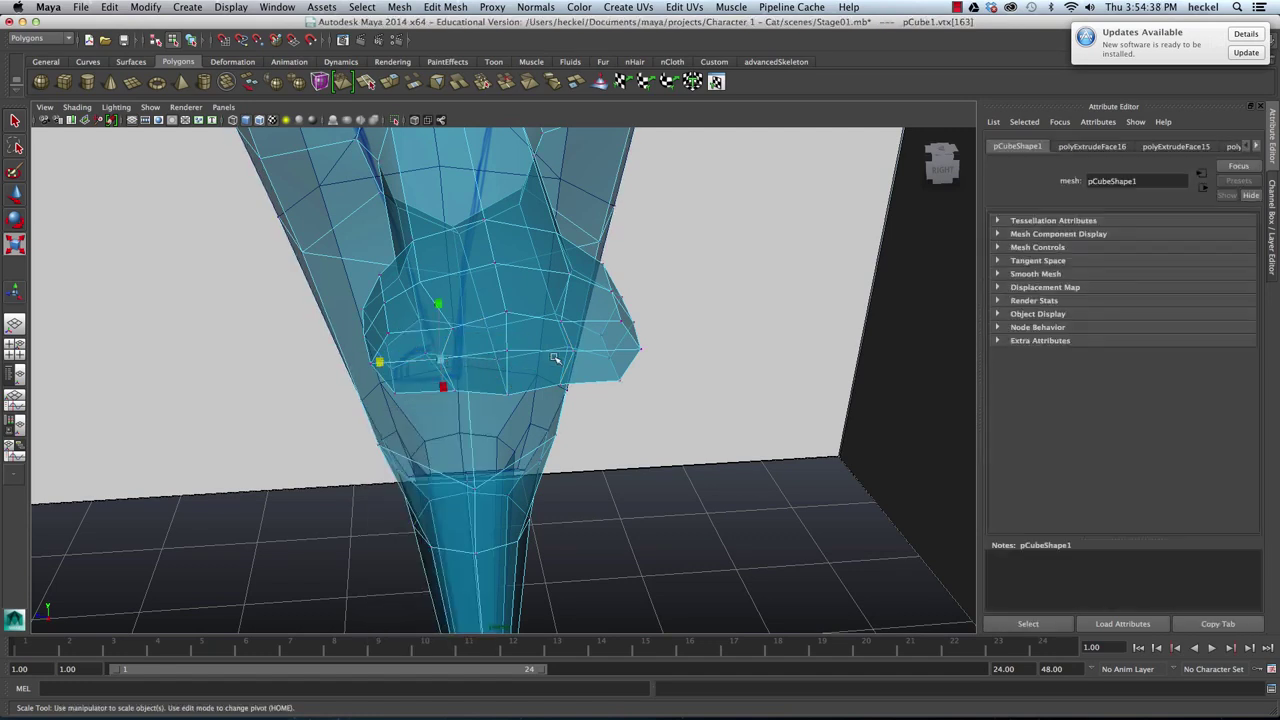
left_click(576, 356, "shift")
left_click_drag(447, 358, 472, 343)
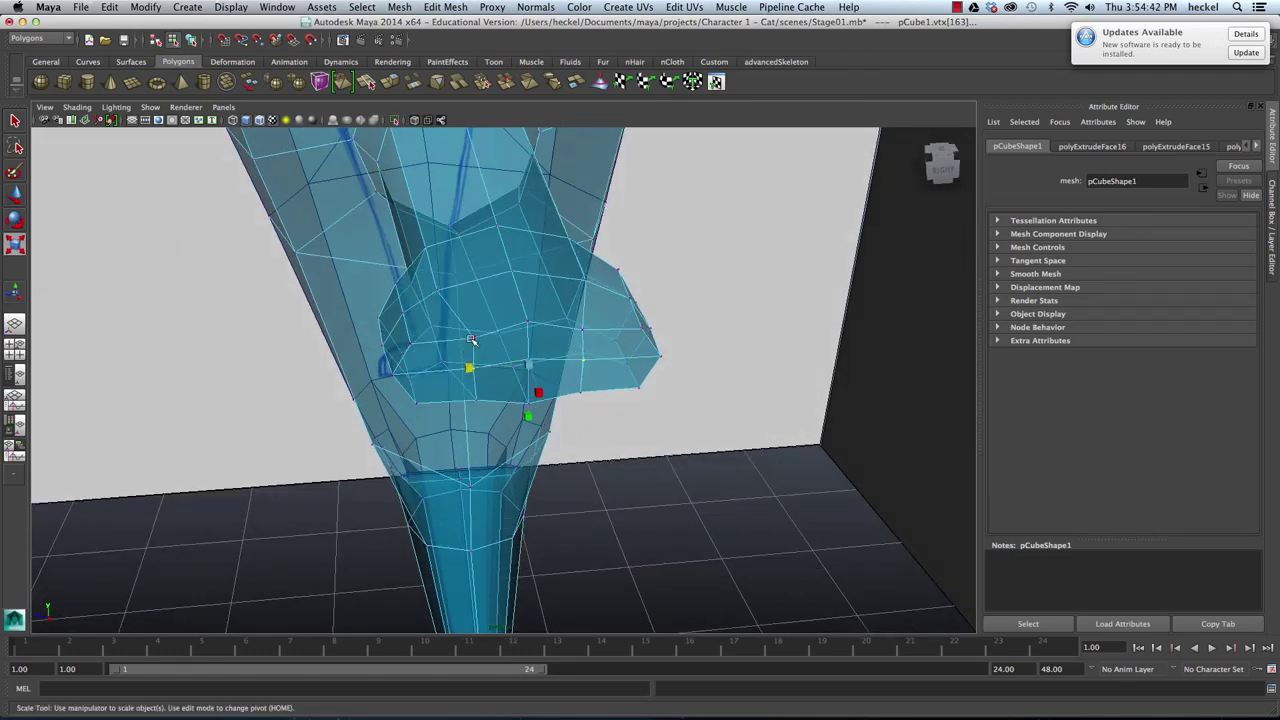
Step: Scale the upper and lower vertices of each inner column on the hand's end vertically to even out its outline
left_click(474, 341)
left_click(477, 399, "shift")
left_click_drag(476, 421, 475, 431)
left_click_drag(530, 363, 527, 313, "alt")
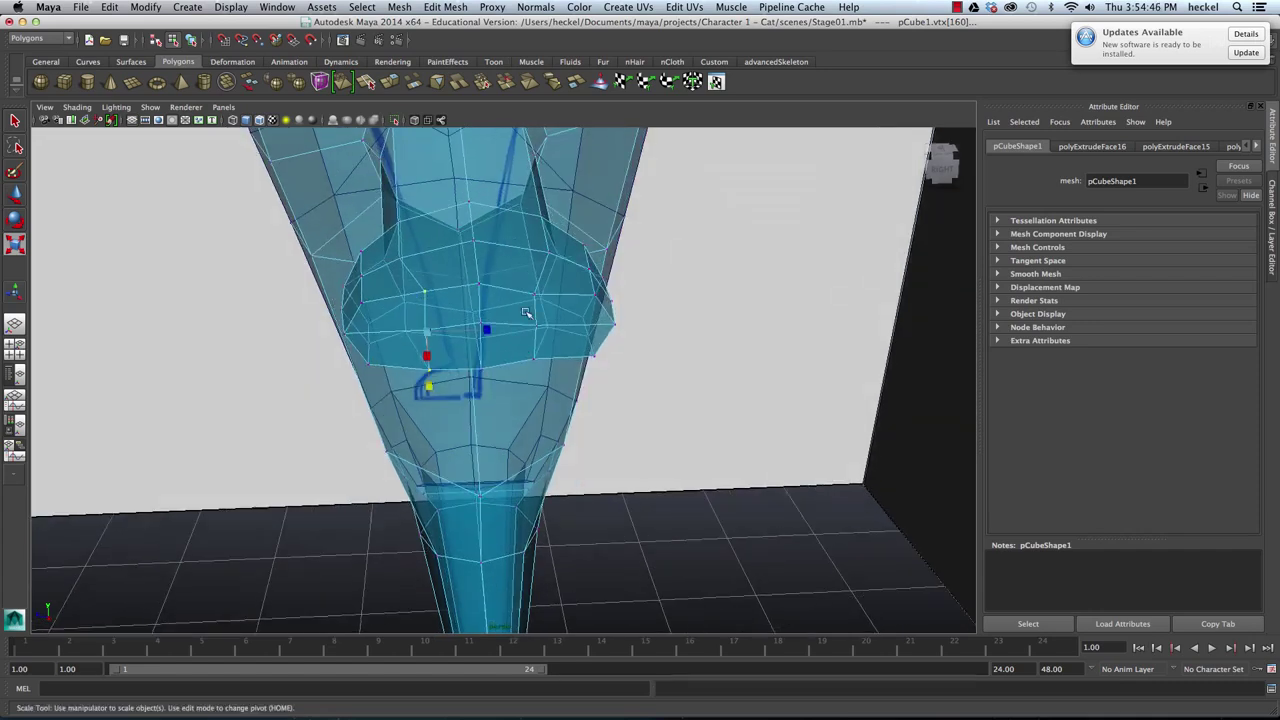
left_click(535, 298)
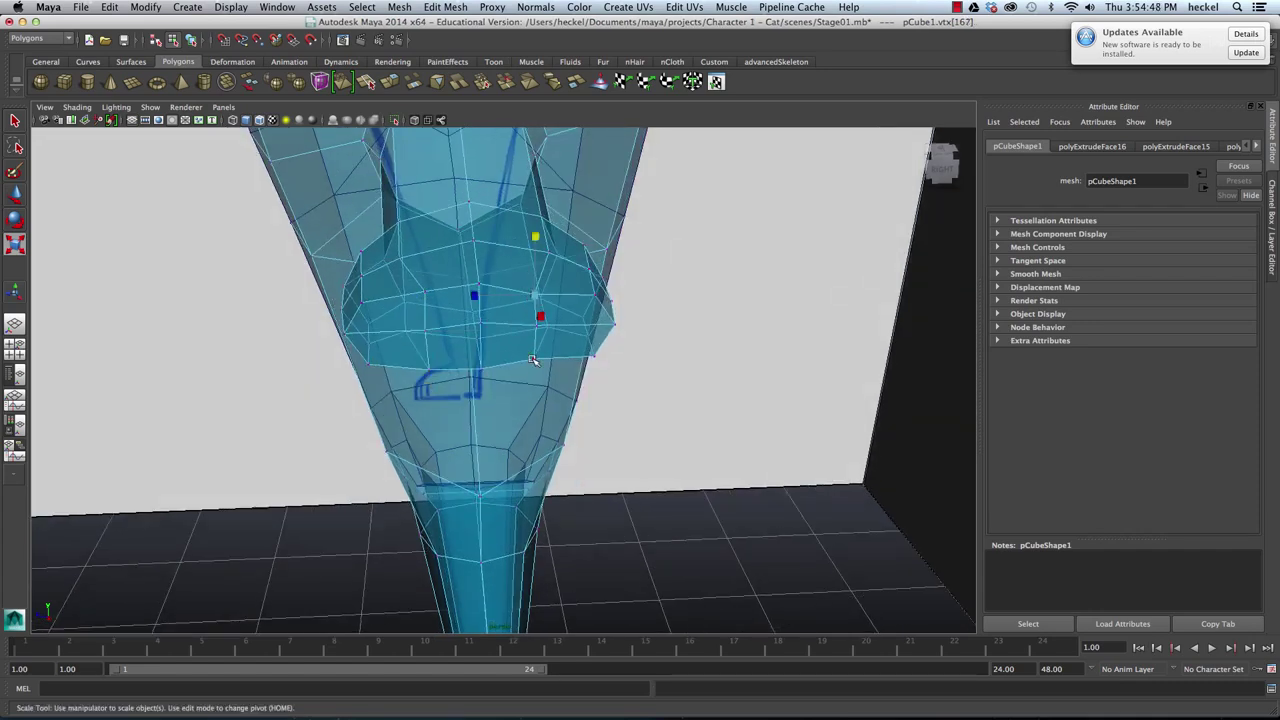
left_click(536, 320)
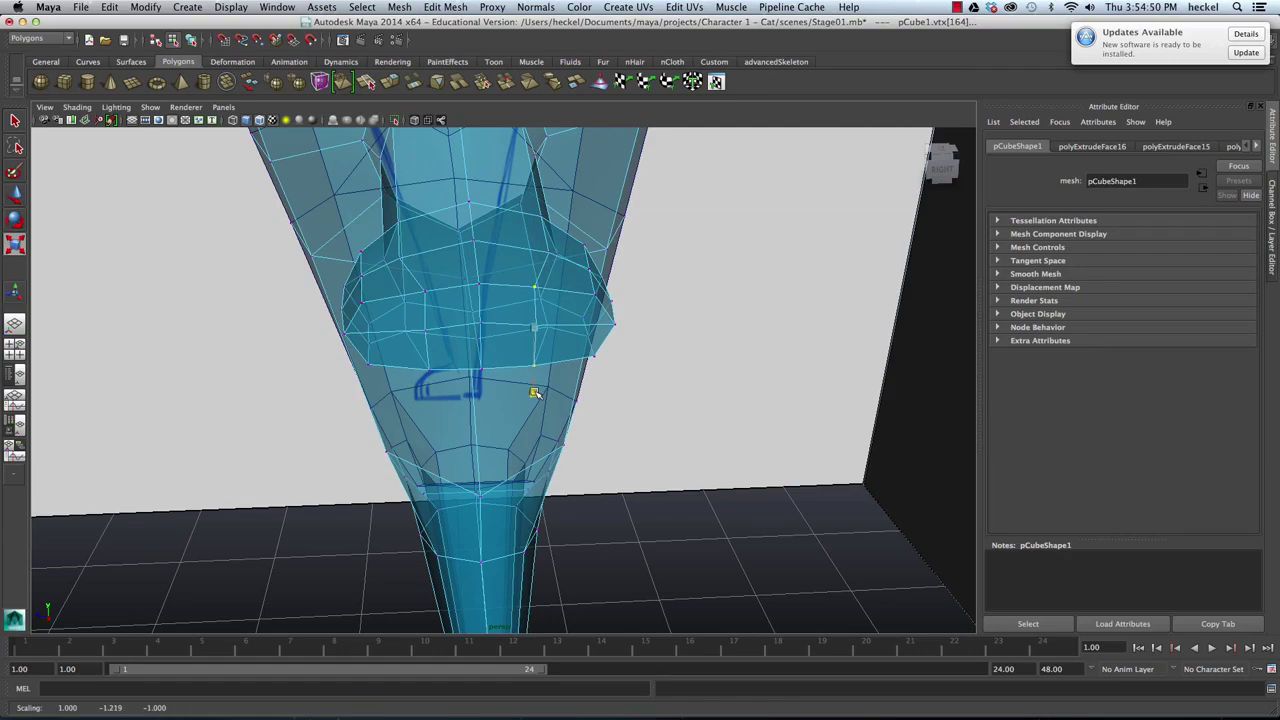
Step: Select the vertex columns along the hand's end and examine its outline from several angles
left_click_drag(535, 393, 677, 390, "alt")
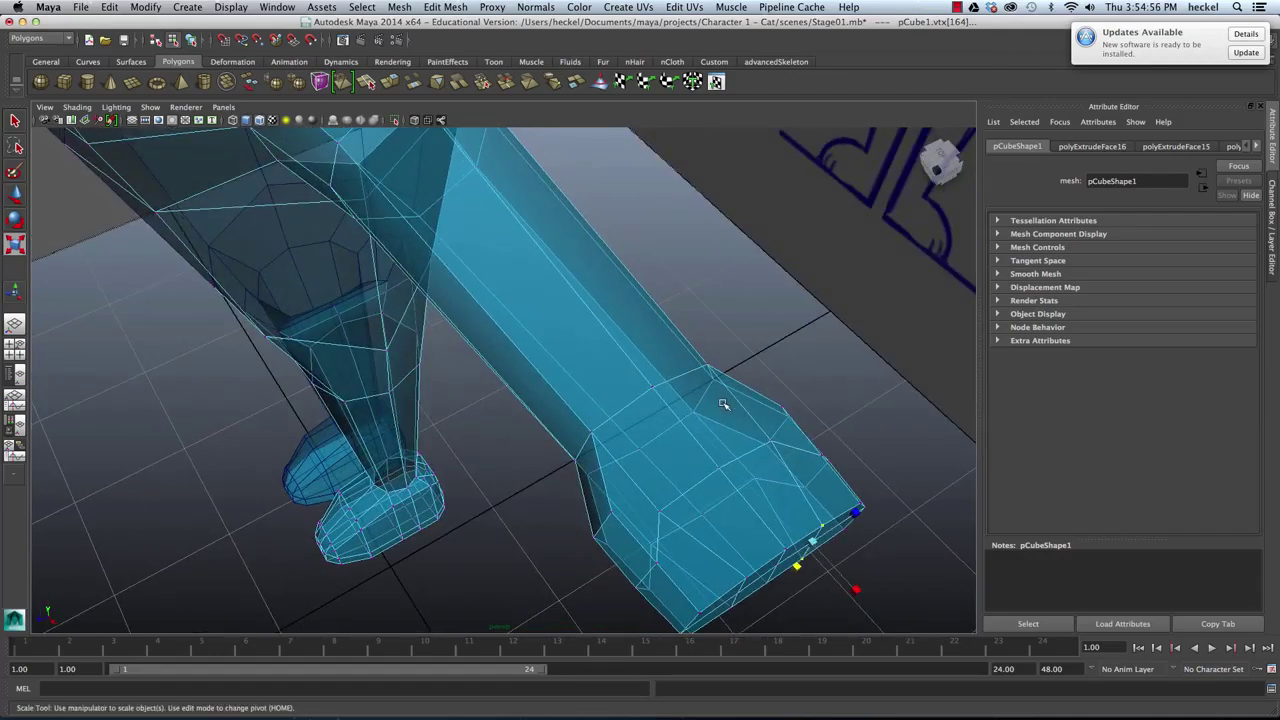
key("f")
right_click_drag(740, 449, 563, 357, "alt")
left_click_drag(563, 357, 666, 358, "alt")
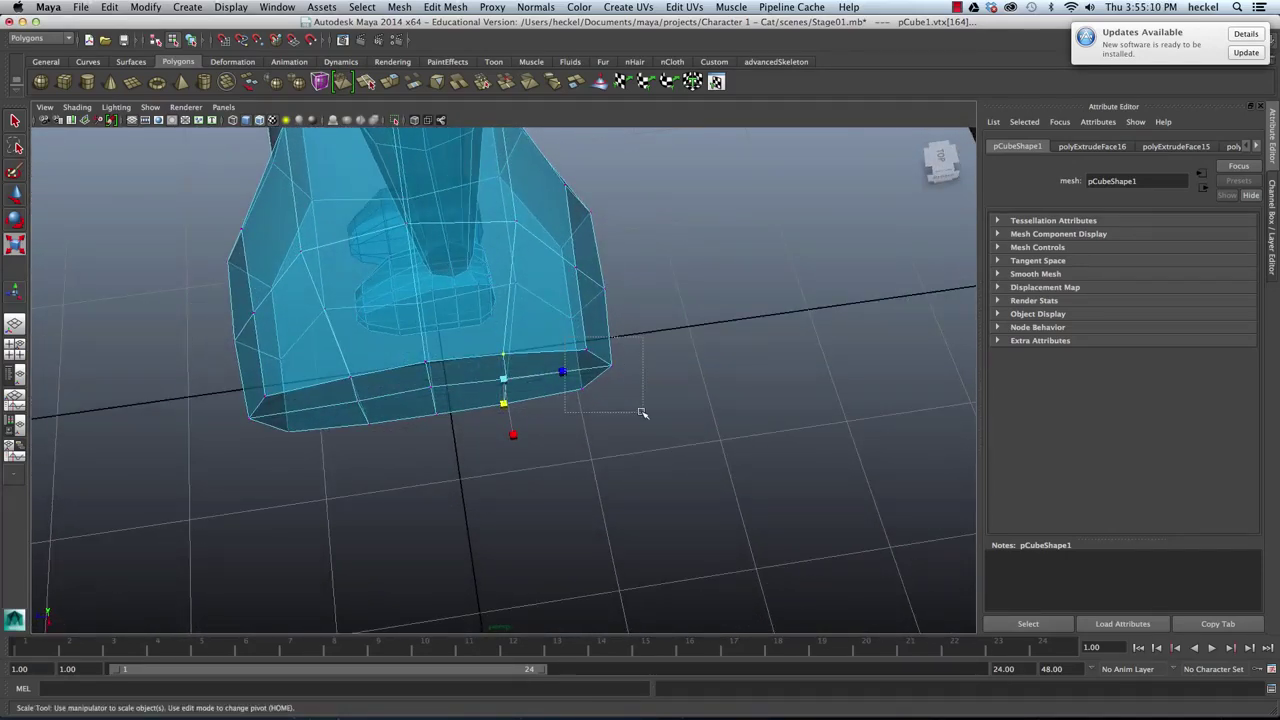
left_click_drag(643, 411, 641, 409)
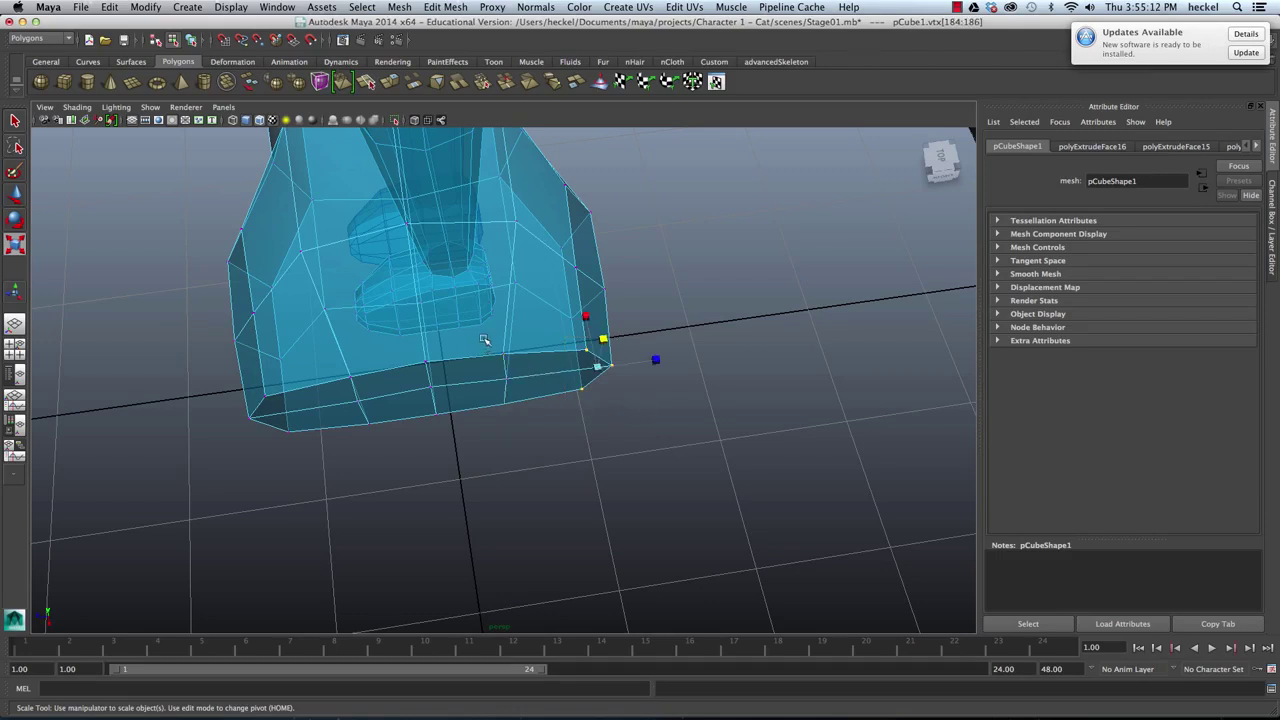
left_click_drag(484, 340, 548, 414)
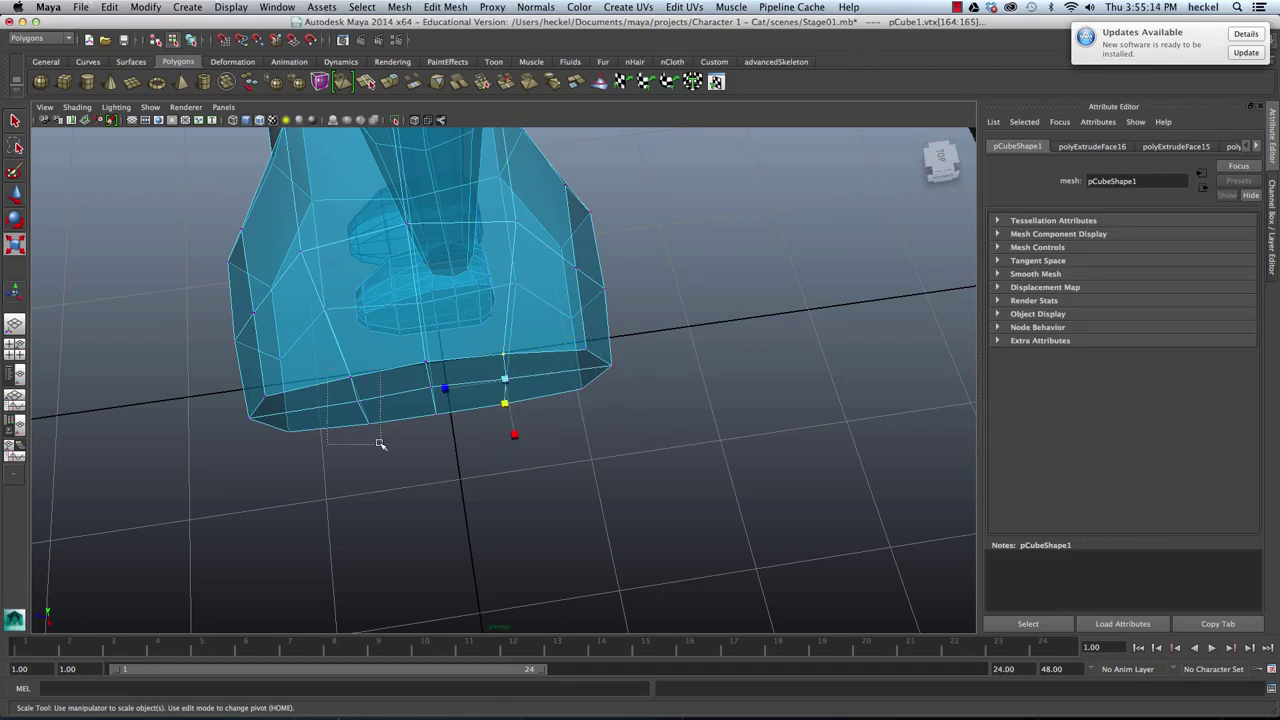
mouse_move(380, 443)
left_mouse_down()
mouse_move(580, 374)
mouse_move(582, 340)
mouse_move(657, 329)
mouse_move(520, 331)
mouse_move(557, 323)
mouse_move(560, 349)
mouse_move(536, 362)
left_mouse_up()
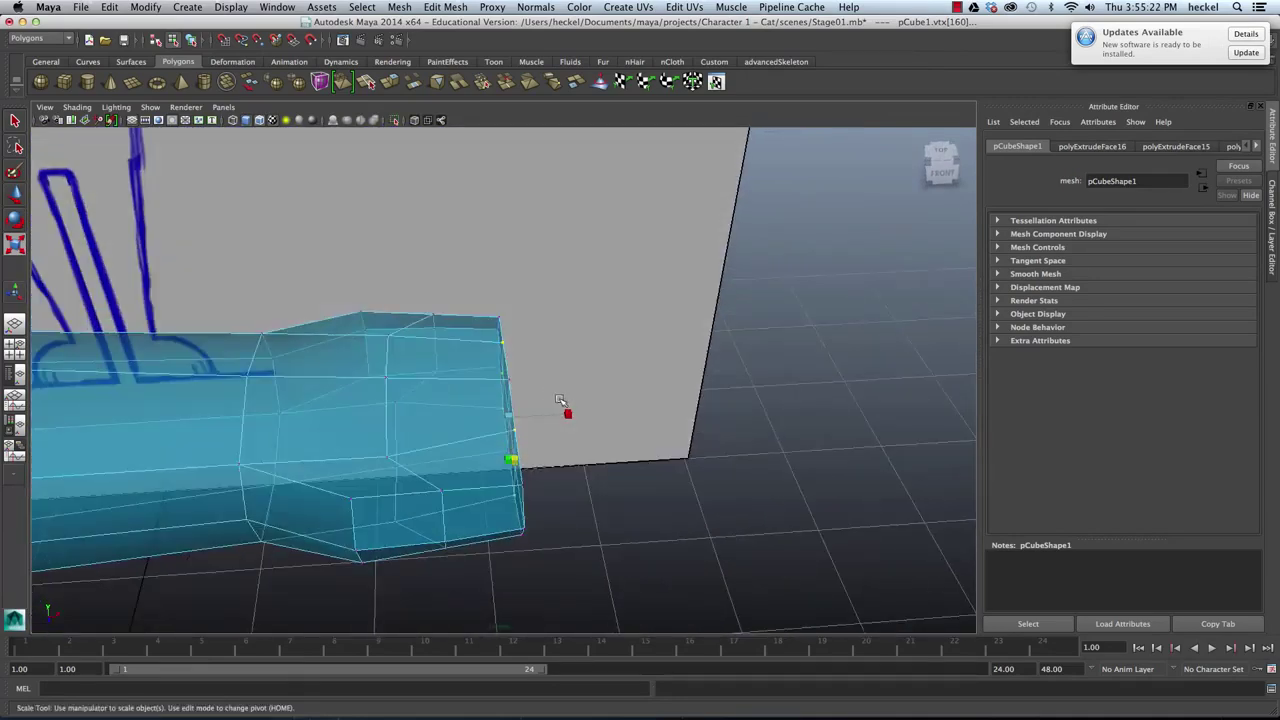
Step: Select the inner upper and lower vertices across the middle of the hand and move them outward toward its end
middle_click_drag(536, 362, 534, 365, "alt")
mouse_move(534, 365)
left_mouse_down("alt")
mouse_move(560, 354)
mouse_move(554, 384)
mouse_move(557, 371)
mouse_move(517, 357)
mouse_move(540, 384)
left_mouse_up("alt")
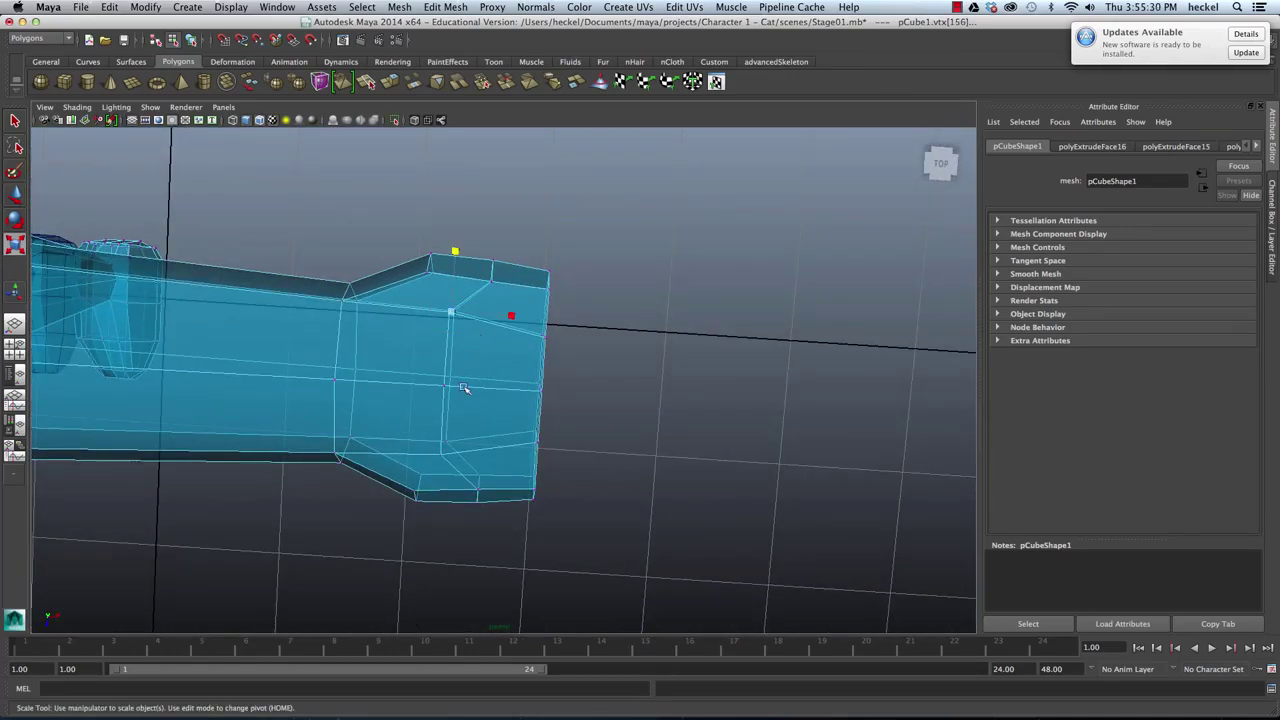
key("w")
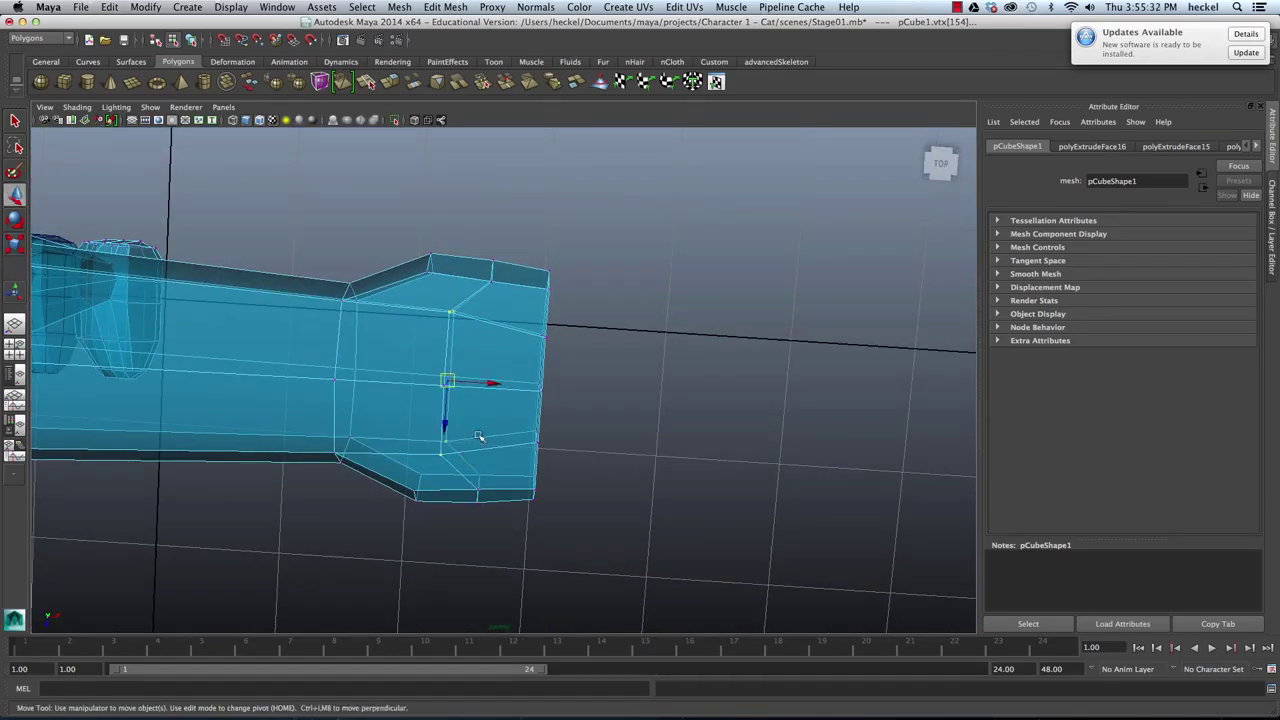
left_click_drag(491, 383, 565, 352)
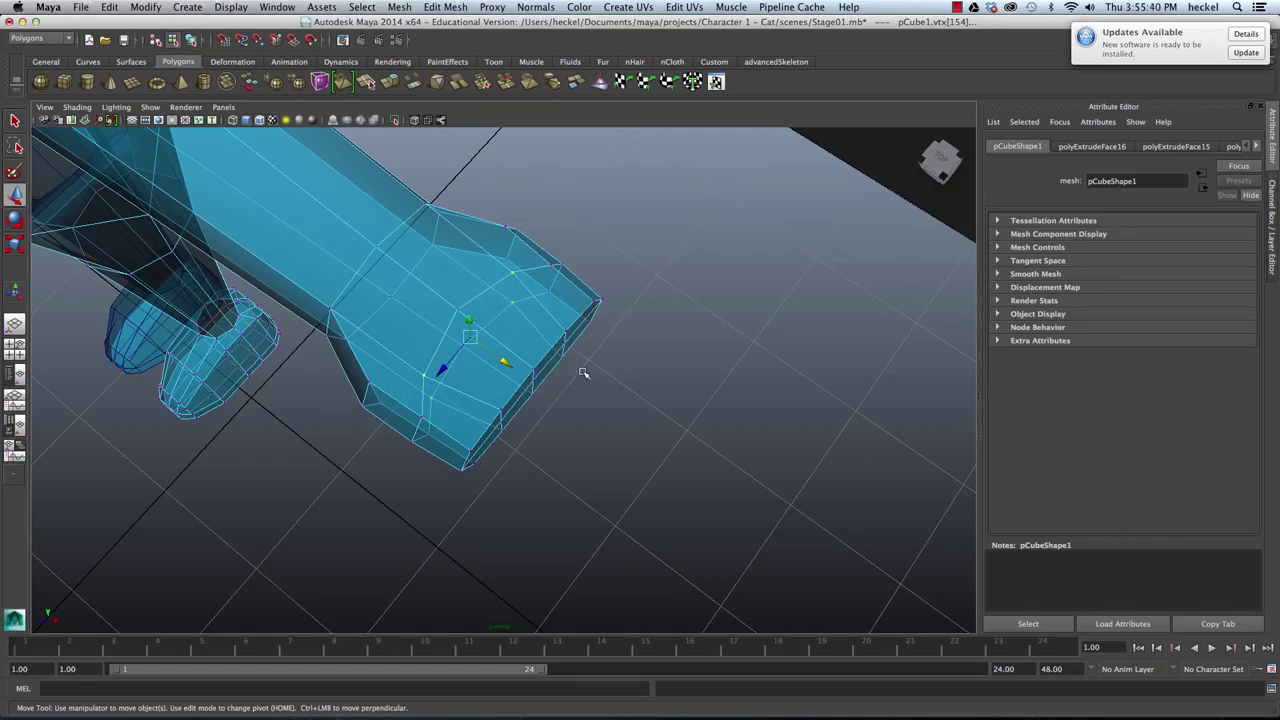
Step: In the top view, round the hand's end by moving its inner vertices outward and the centre ones slightly further
mouse_move(584, 373)
left_mouse_down("alt")
mouse_move(597, 409)
mouse_move(634, 417)
mouse_move(577, 386)
left_mouse_up("alt")
key("space")
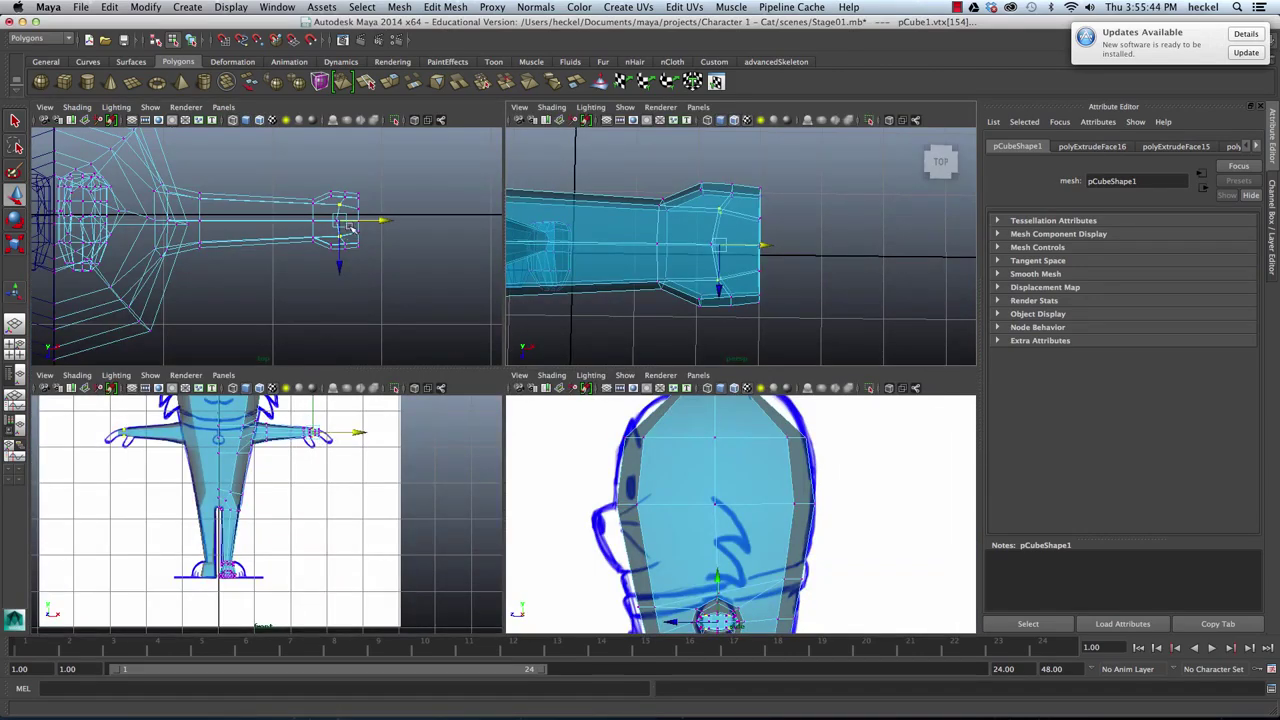
key("space")
scroll(540, 260, "up", 3)
middle_click_drag(540, 260, 326, 271, "alt")
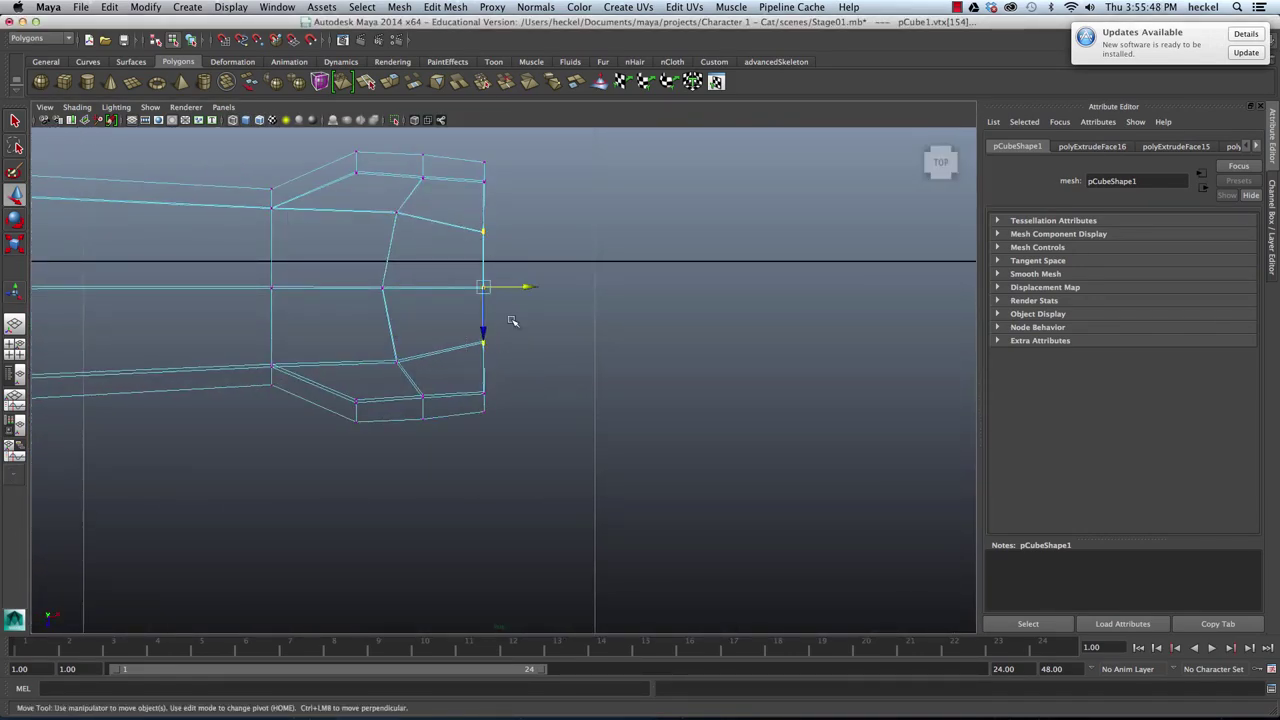
mouse_move(523, 287)
left_mouse_down()
mouse_move(538, 287)
mouse_move(520, 305)
mouse_move(538, 289)
left_mouse_up()
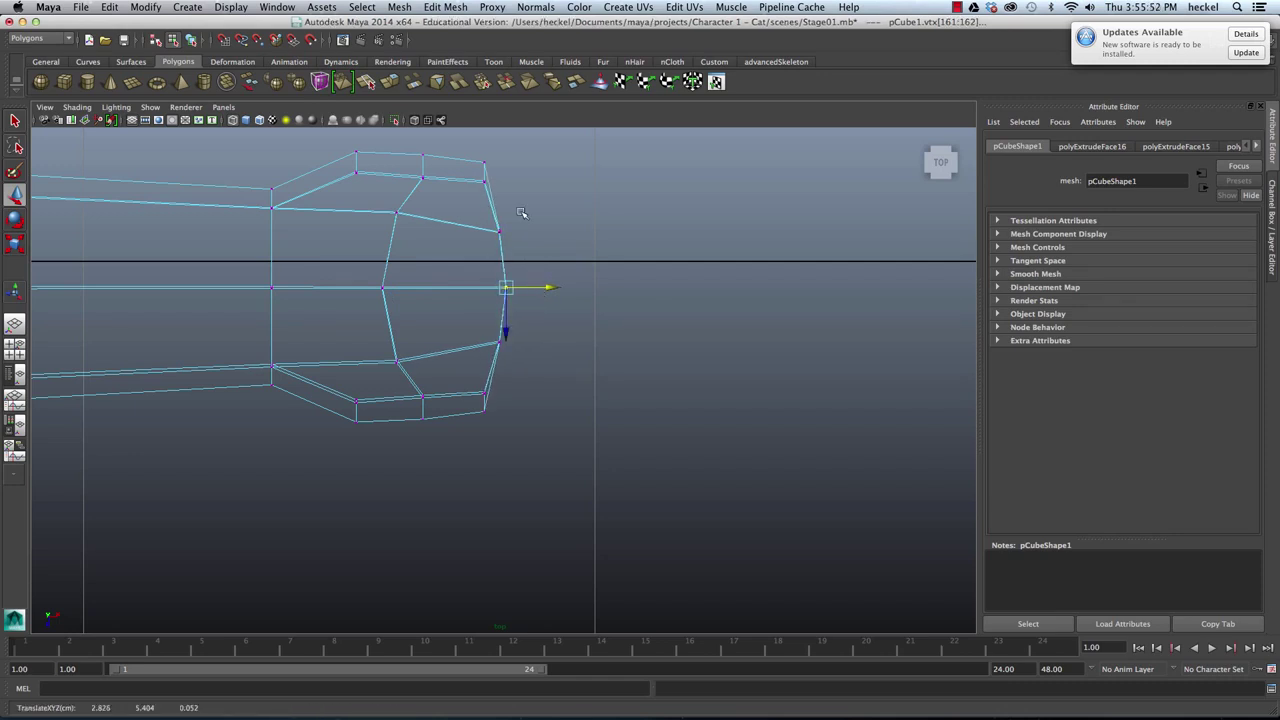
left_click(566, 371)
Step: Return to the perspective view and examine the hand and the whole character against the reference drawings
key("space")
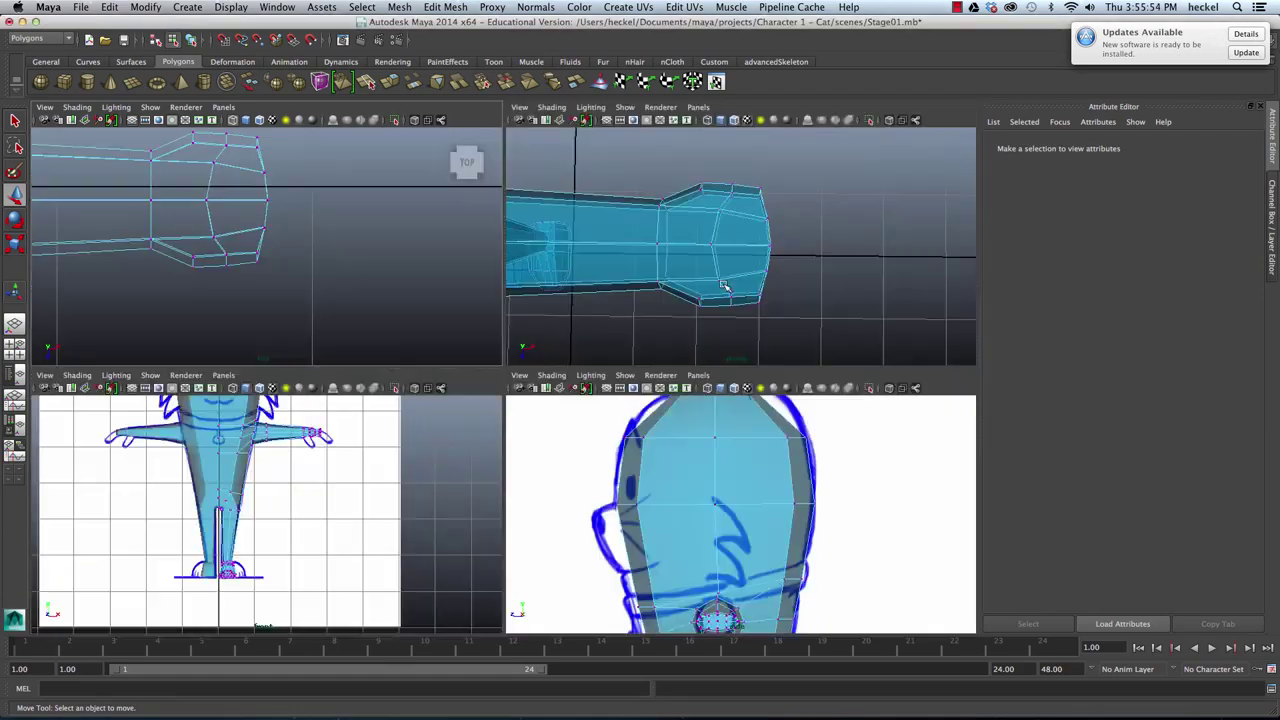
key("space")
mouse_move(694, 306)
left_mouse_down("alt")
mouse_move(576, 259)
mouse_move(547, 143)
mouse_move(531, 177)
mouse_move(531, 149)
mouse_move(554, 159)
mouse_move(634, 309)
mouse_move(543, 303)
mouse_move(566, 297)
mouse_move(551, 286)
mouse_move(626, 271)
left_mouse_up("alt")
right_click_drag(626, 271, 380, 284, "alt")
middle_click_drag(380, 284, 518, 281, "alt")
right_click_drag(518, 281, 469, 277, "alt")
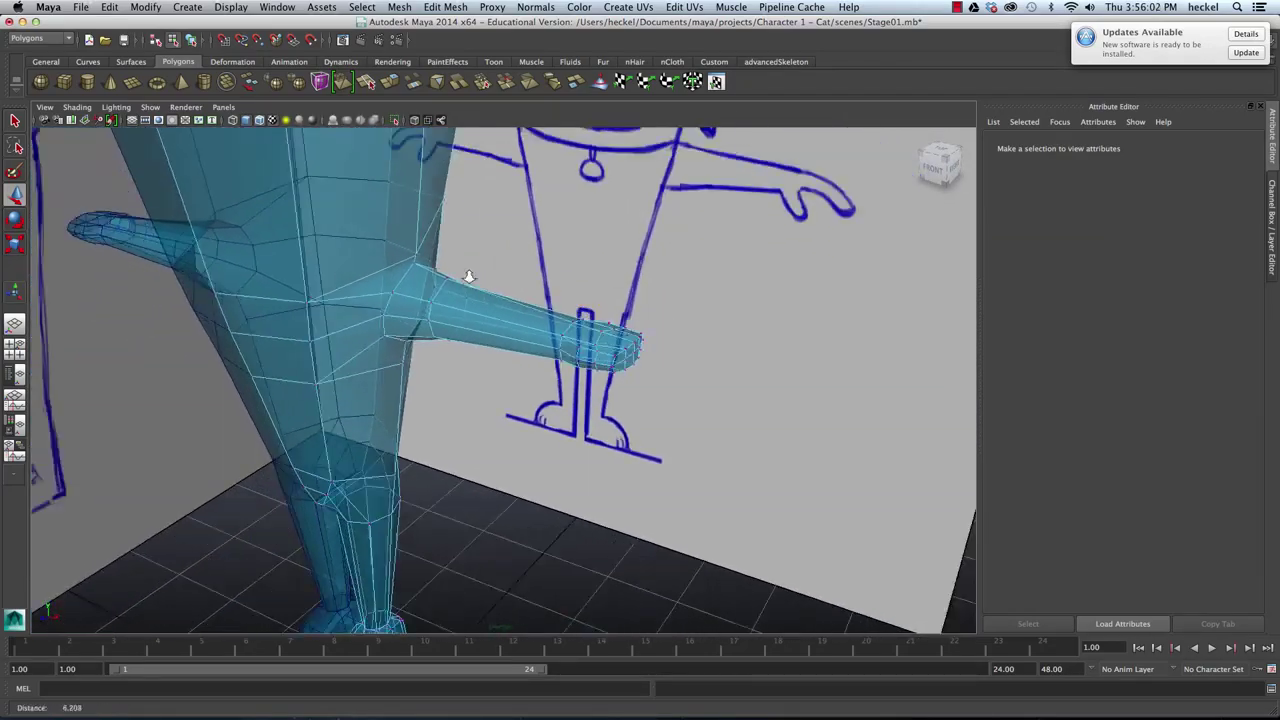
middle_click_drag(469, 277, 542, 280, "alt")
right_click_drag(542, 280, 486, 280, "alt")
middle_click_drag(486, 280, 543, 283, "alt")
right_click_drag(543, 283, 436, 294, "alt")
middle_click_drag(497, 290, 495, 316, "alt")
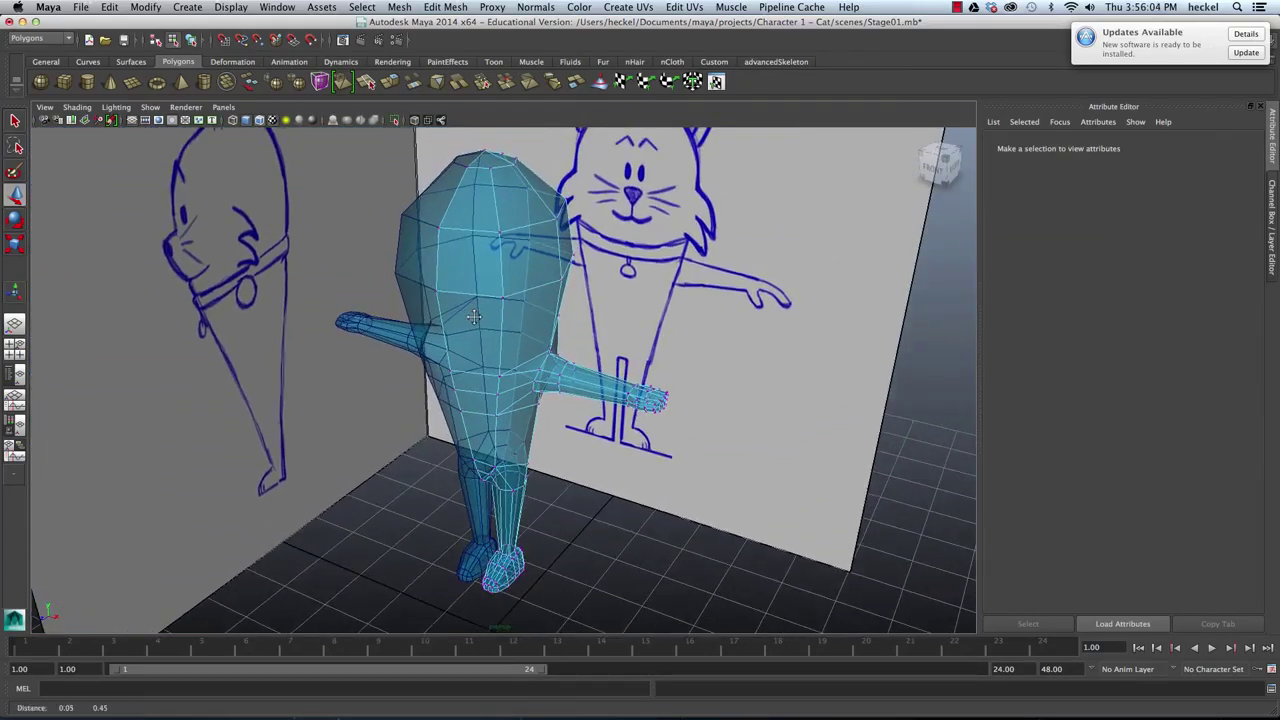
right_click_drag(500, 316, 489, 317, "alt")
middle_click_drag(489, 317, 495, 320, "alt")
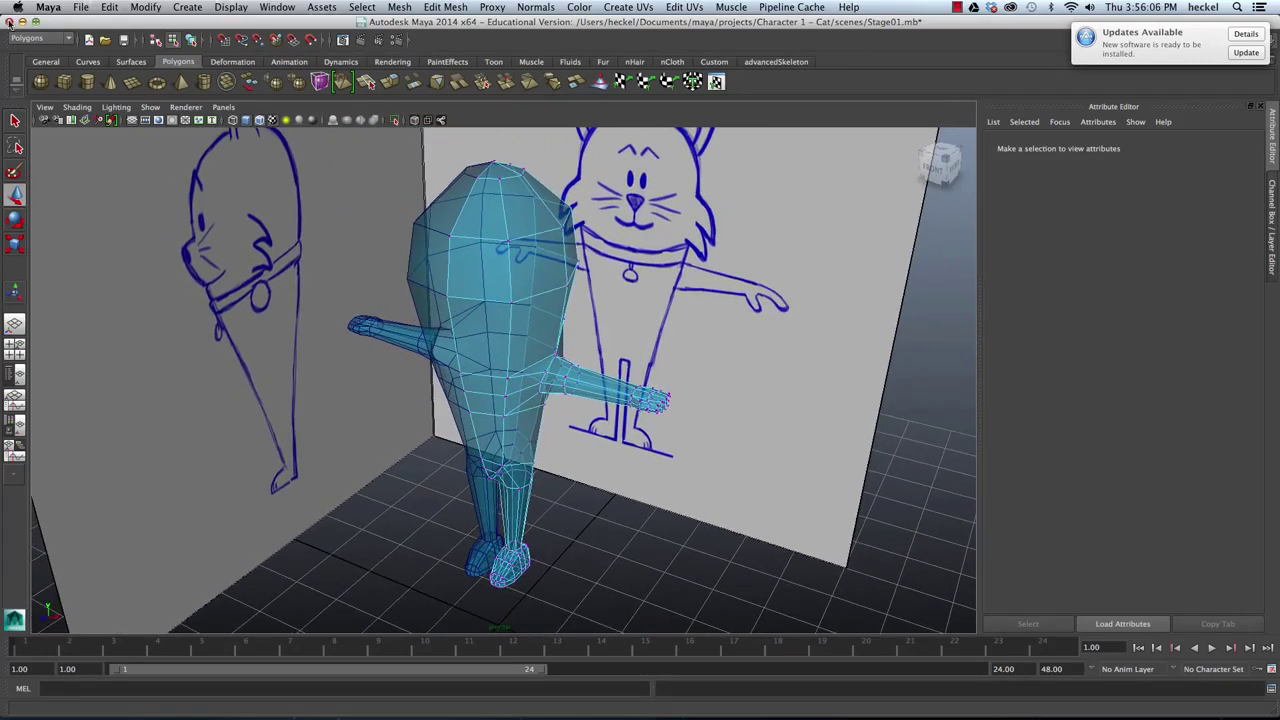
Step: Save the scene under the new name Stage02.mb in the project's scenes folder
left_click(82, 8)
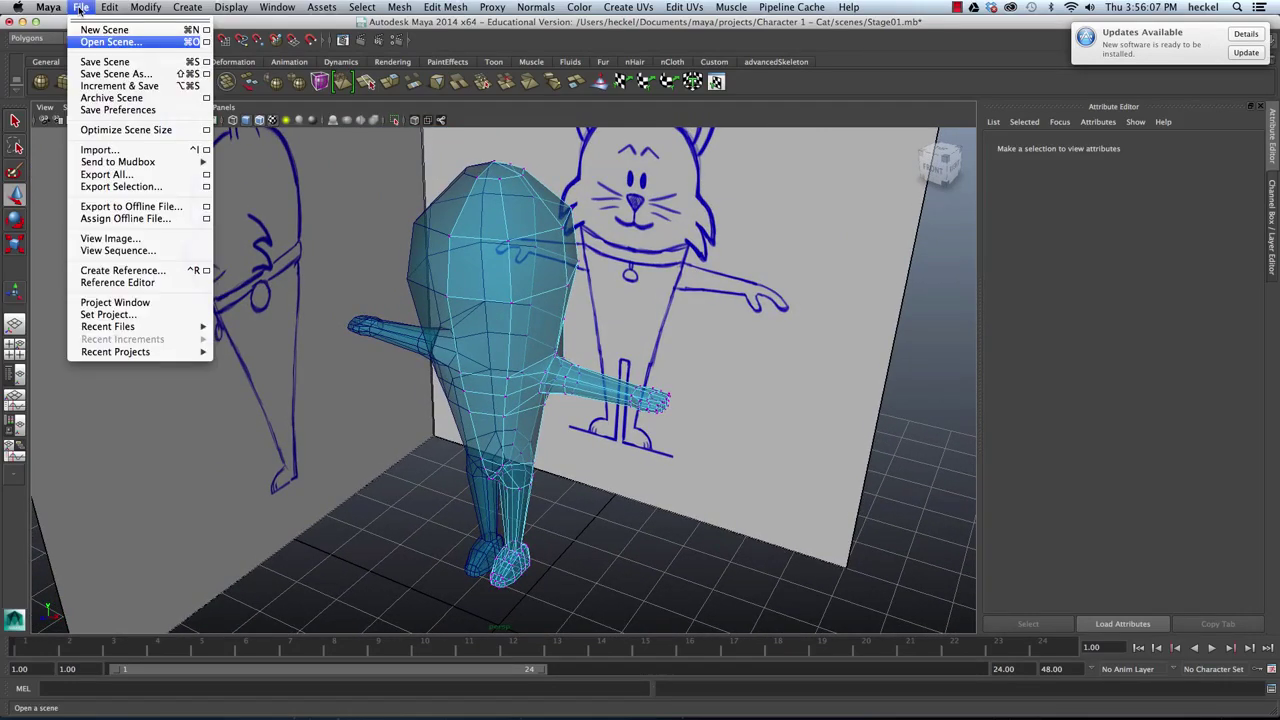
left_click(112, 75)
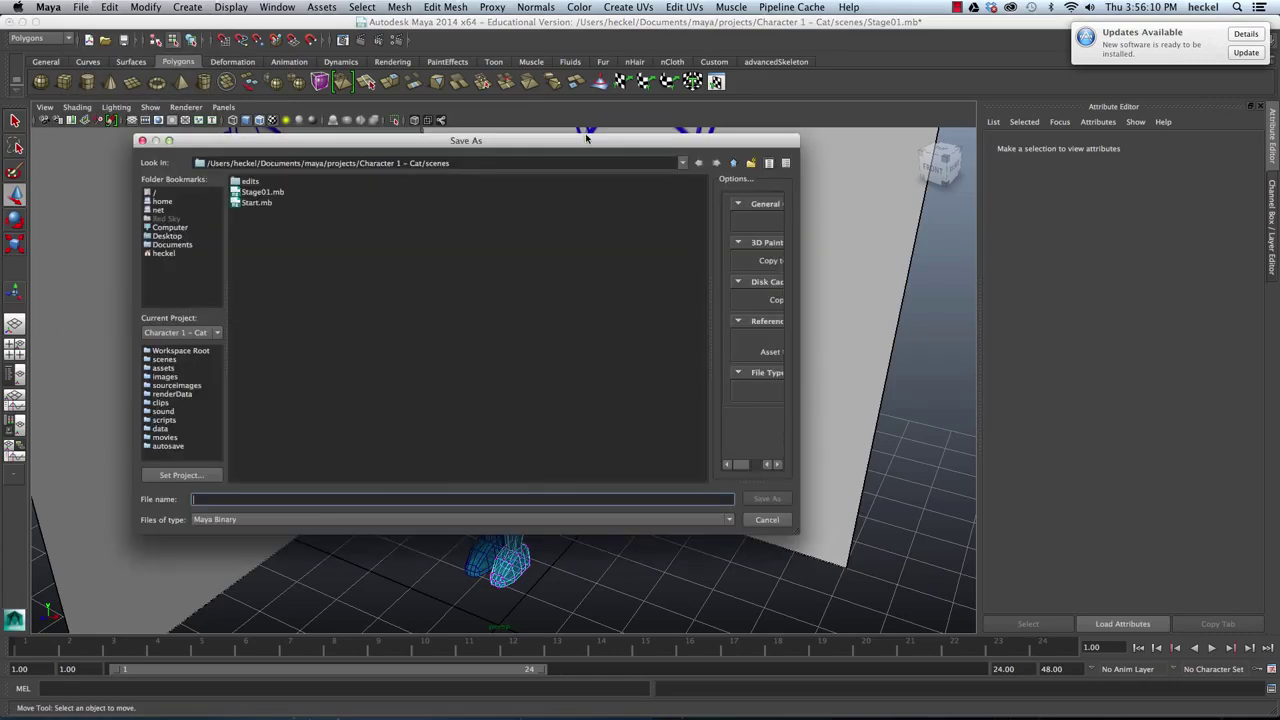
left_click(262, 192)
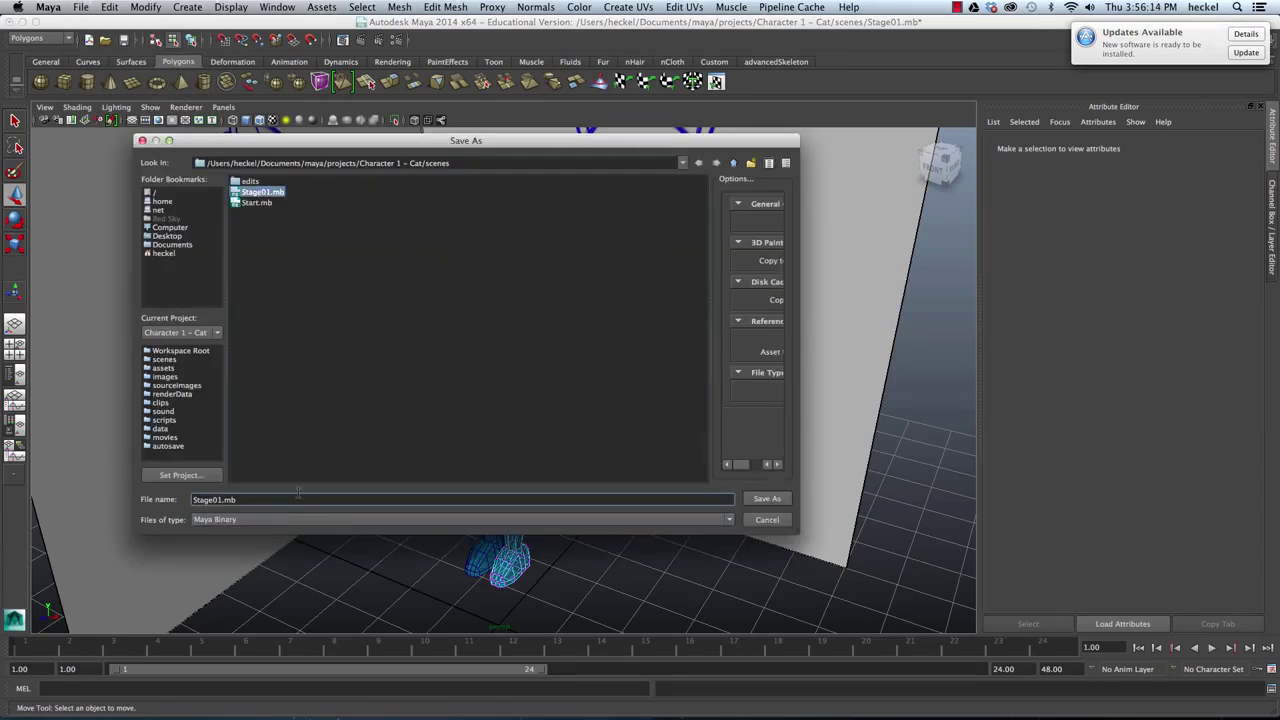
key("BackSpace")
left_click(767, 499)
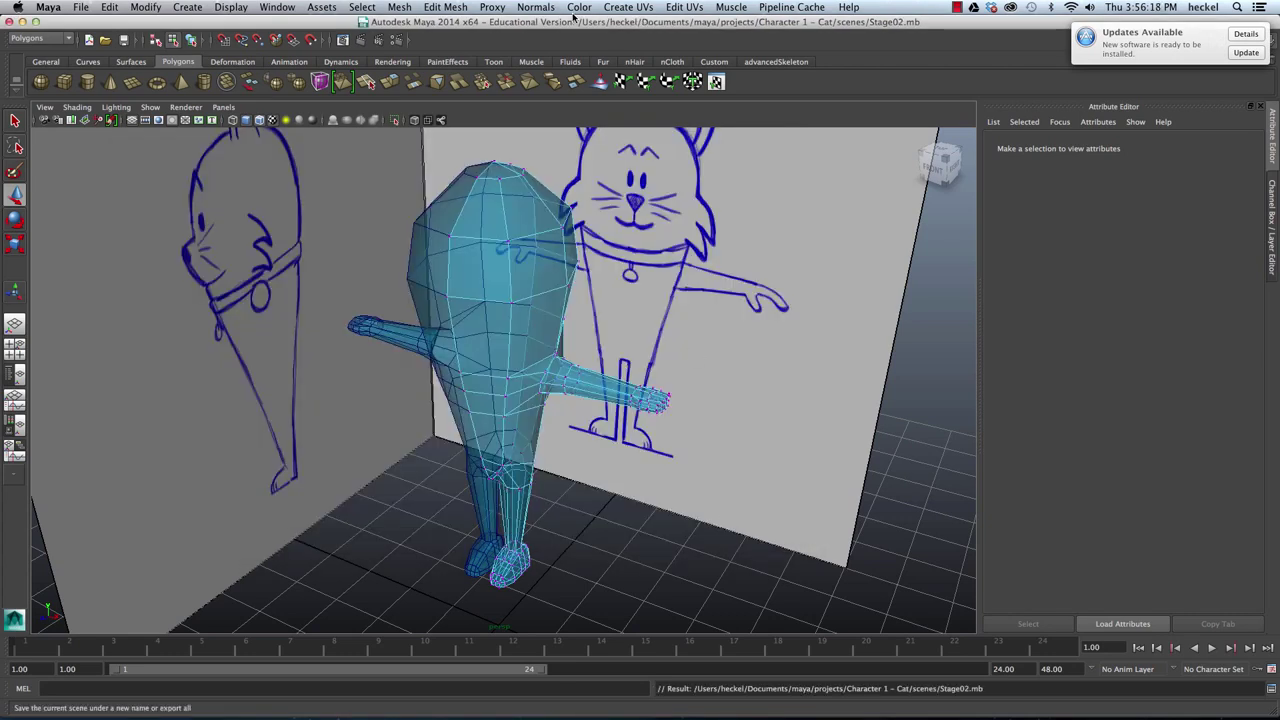